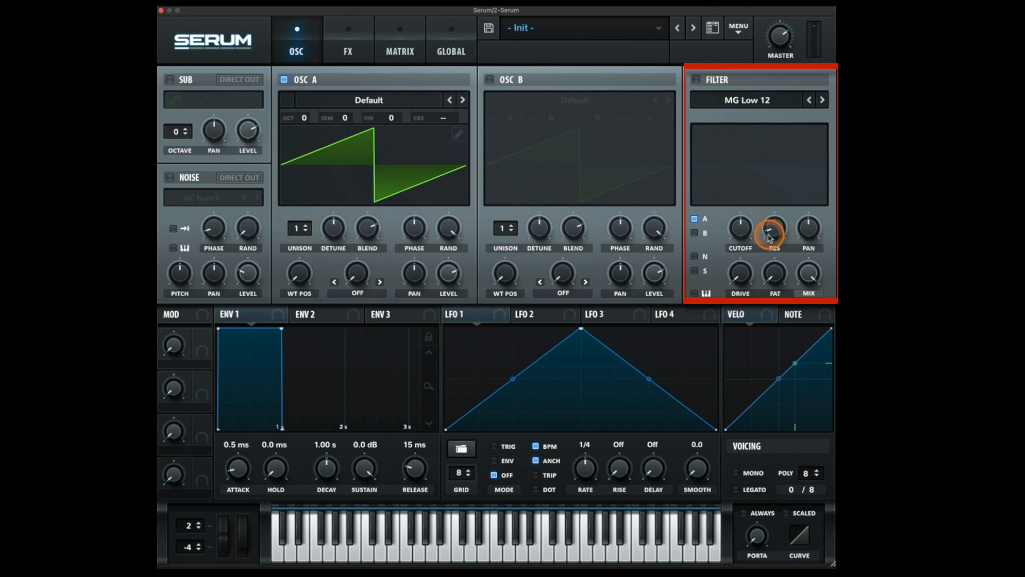
Try out the filter by enabling it, sweeping its cutoff and browsing the filter types, and switch it off again.
click(697, 81)
drag(740, 233, 740, 226)
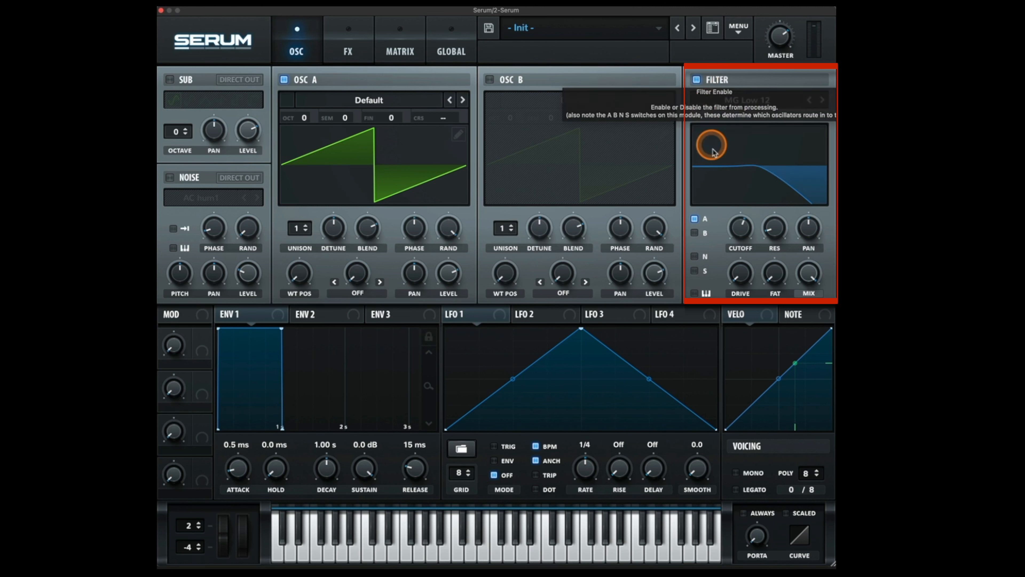
drag(732, 230, 749, 146)
click(752, 104)
click(739, 181)
click(697, 81)
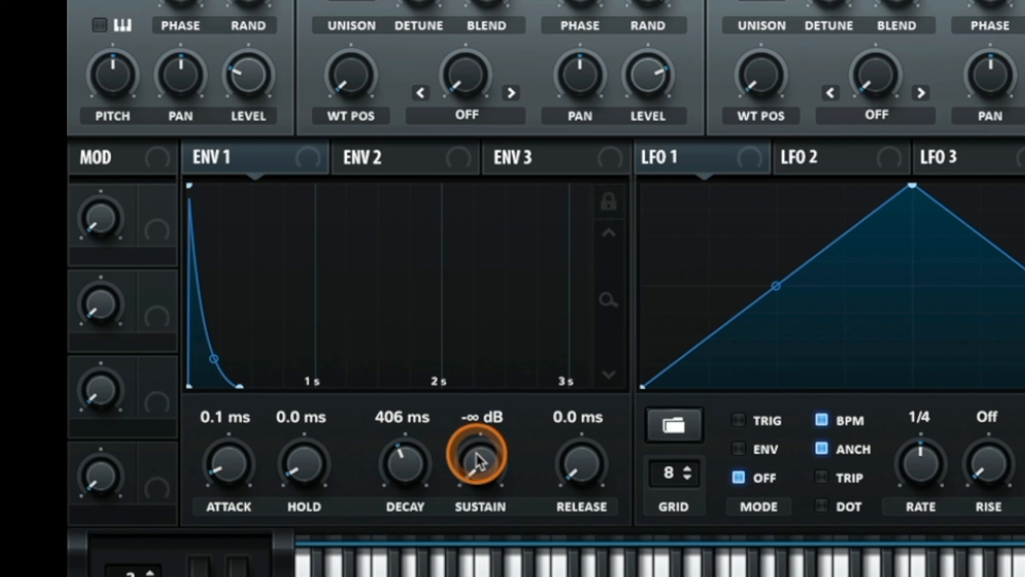
Set ENV 1 to 962 ms decay, -56.0 dB sustain and 2.7 ms release, and bend its decay curve fully outward.
click(589, 465)
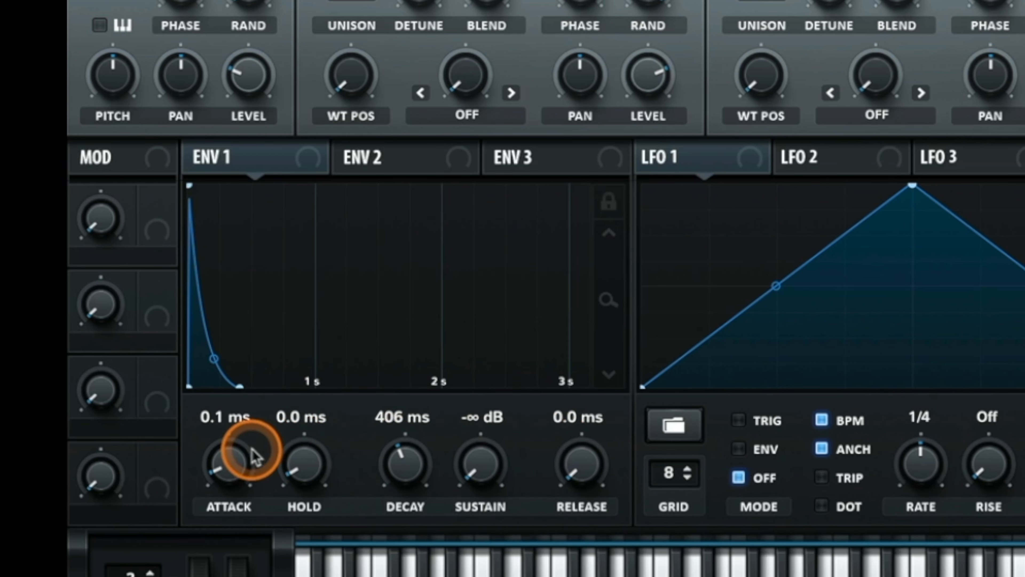
drag(405, 457, 406, 442)
drag(480, 472, 480, 466)
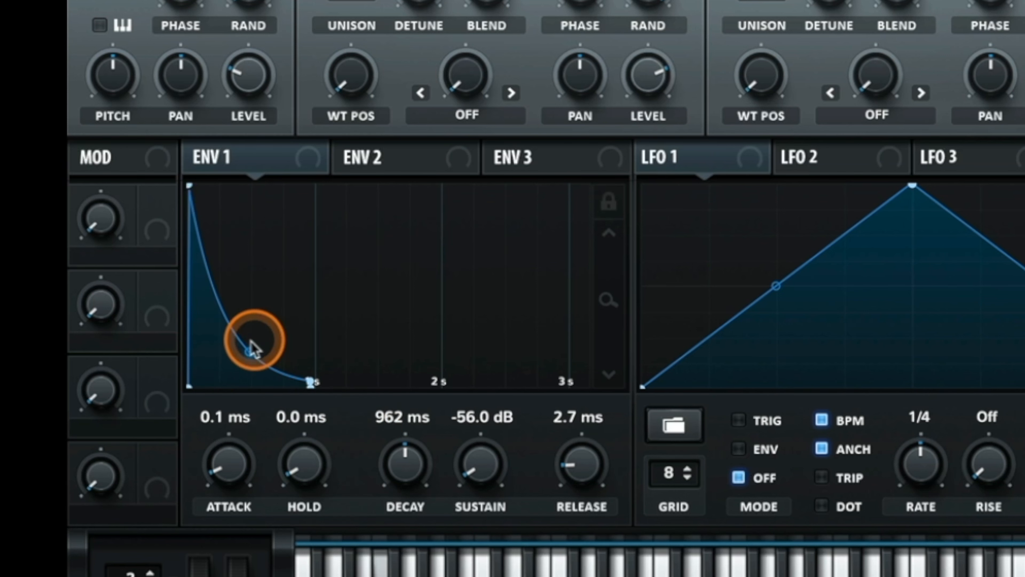
drag(243, 352, 338, 202)
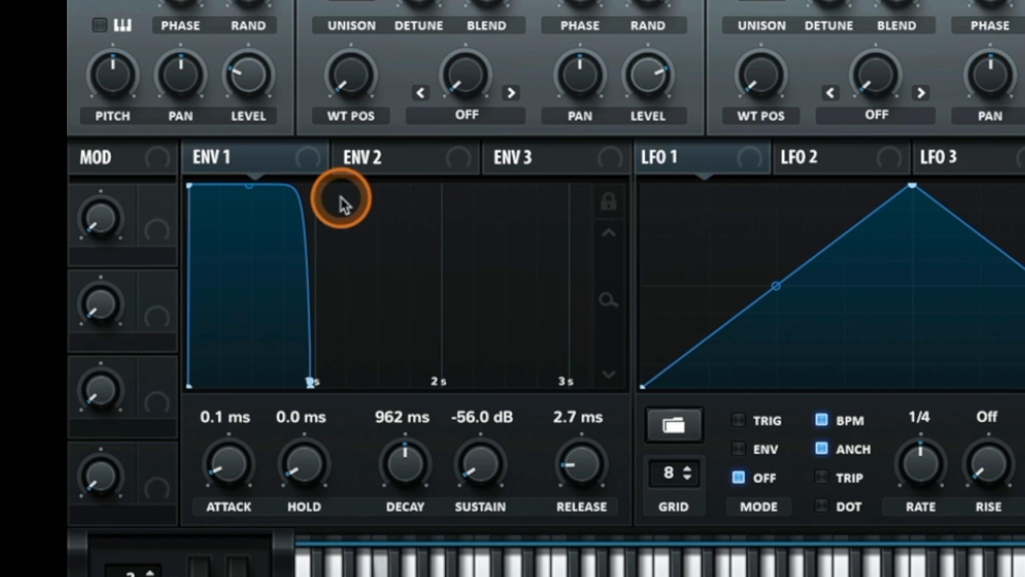
Reshape ENV 1 to 0.5 ms attack, 0.0 ms hold, 388 ms decay, -62.7 dB sustain and 482 ms release.
drag(487, 473, 487, 415)
drag(318, 477, 304, 438)
drag(251, 470, 257, 342)
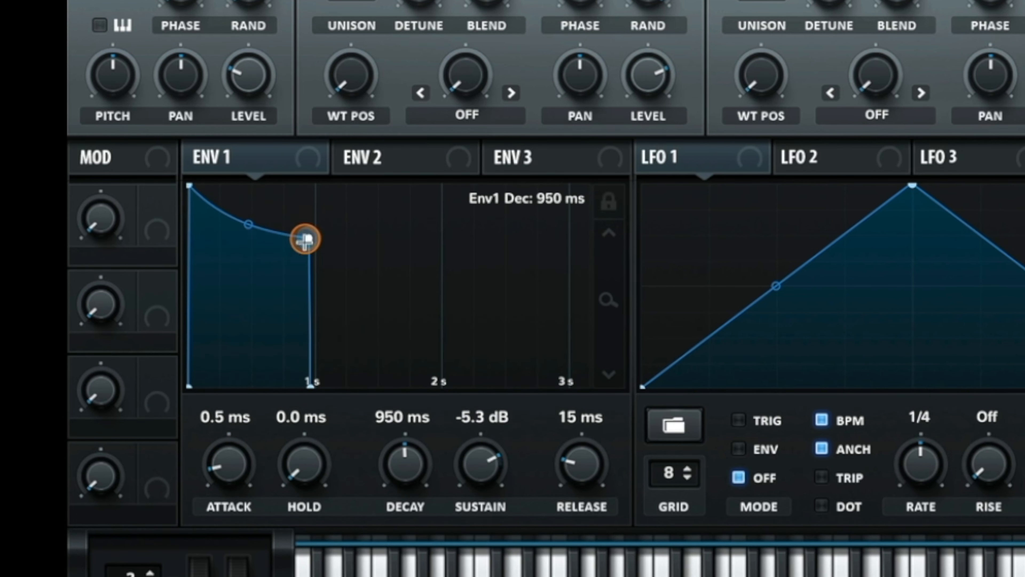
drag(305, 236, 363, 377)
View the ENV 2 and ENV 3 envelopes.
drag(377, 170, 383, 163)
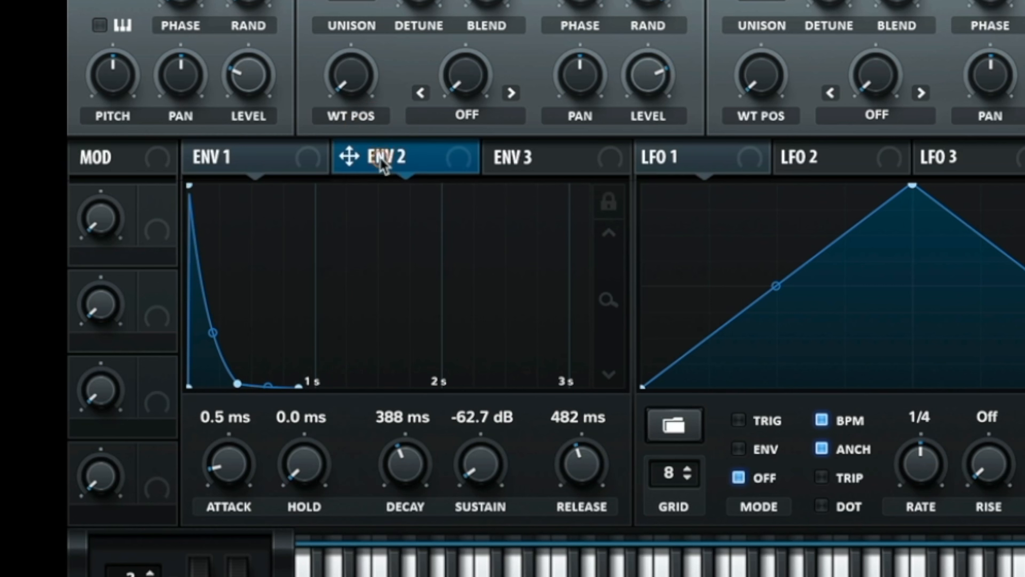
click(519, 155)
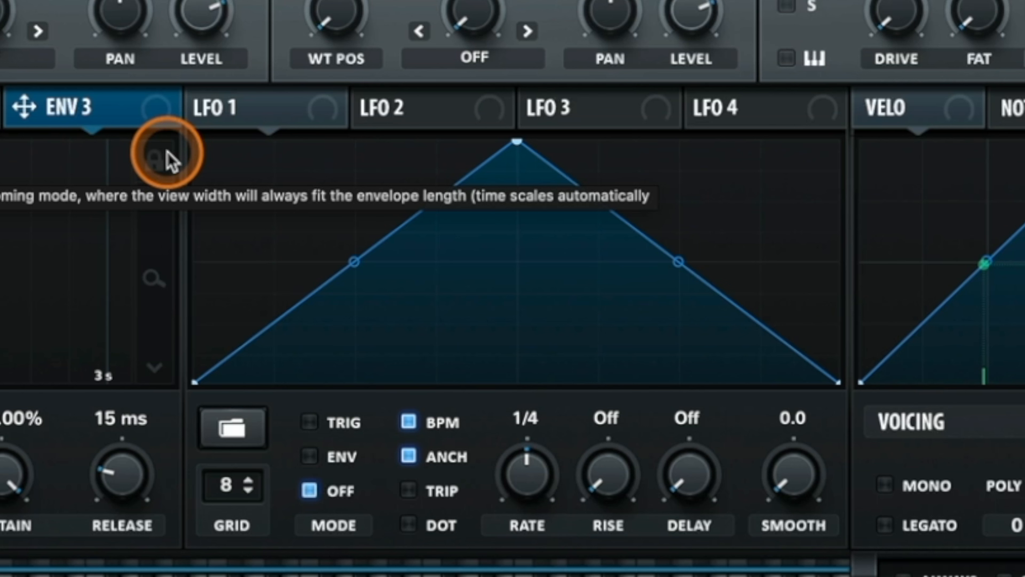
Bend both slopes of the LFO 1 triangle inward and add one point before its peak and two after it.
drag(348, 262, 428, 303)
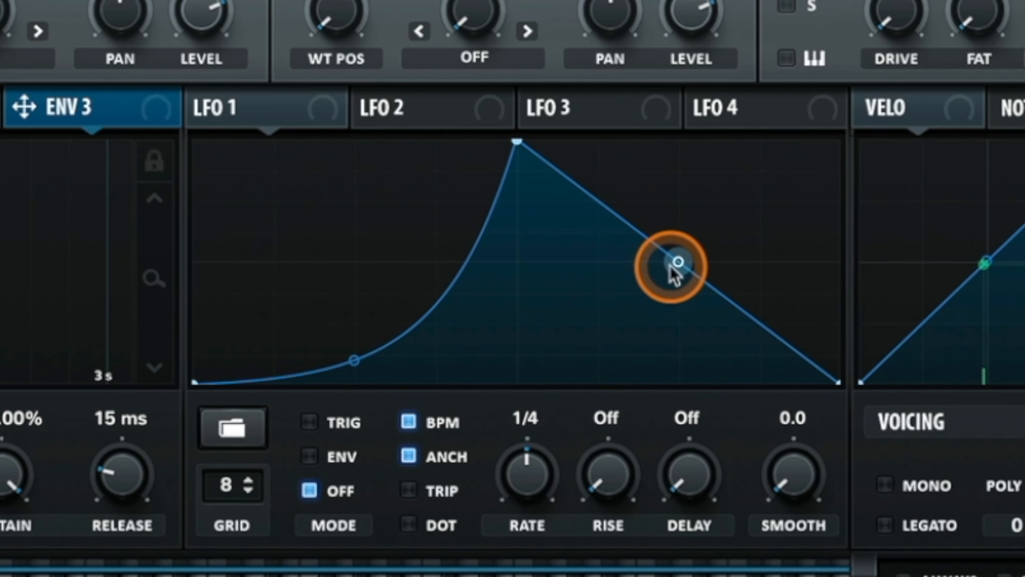
drag(668, 266, 622, 307)
double_click(678, 273)
double_click(748, 216)
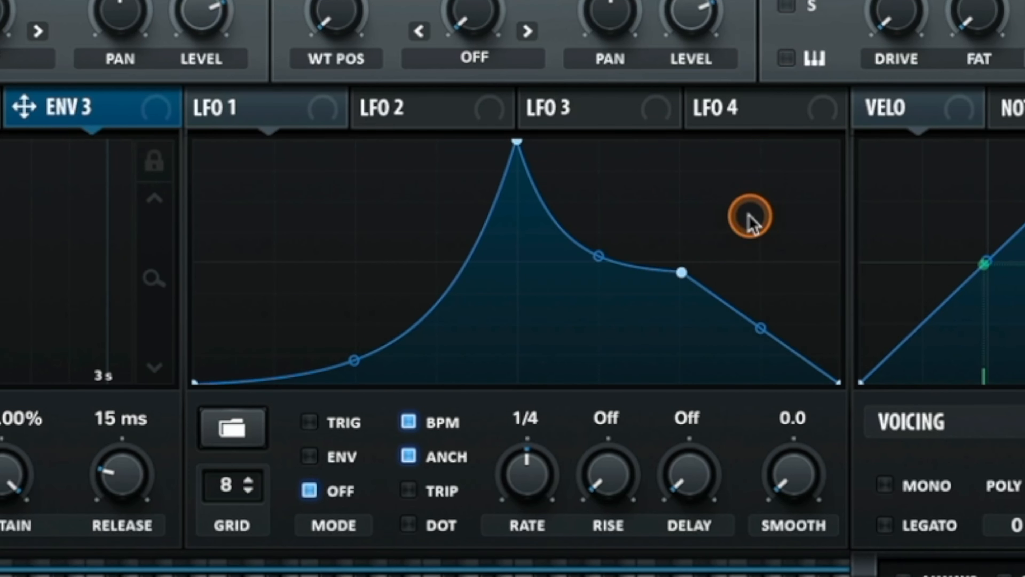
double_click(365, 224)
Curve the LFO 1 segments on both sides of the central peak into a narrow spike, and display ENV 1.
drag(440, 149, 438, 251)
drag(599, 255, 537, 343)
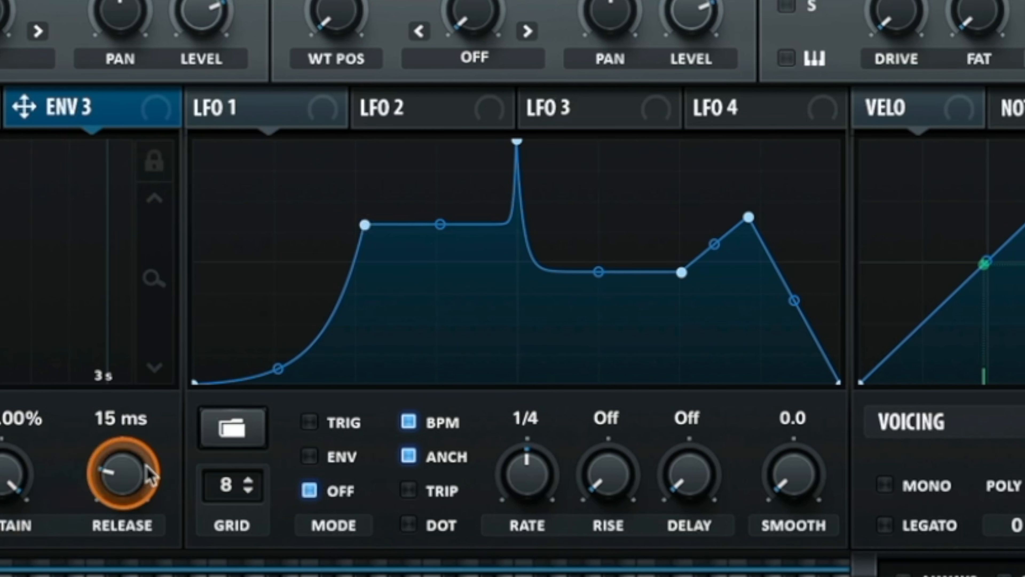
drag(599, 271, 599, 327)
drag(597, 270, 625, 291)
click(407, 420)
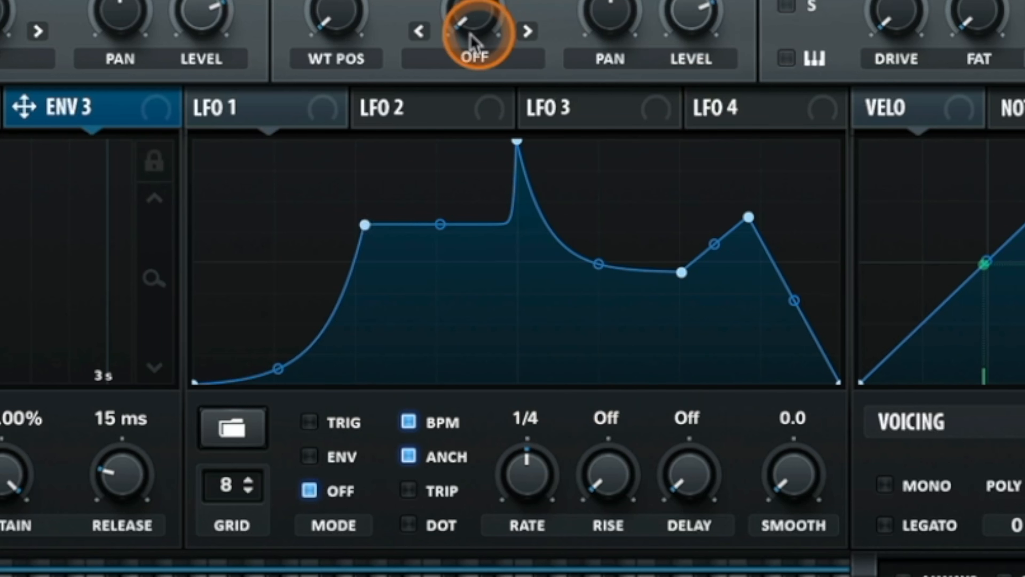
click(1, 107)
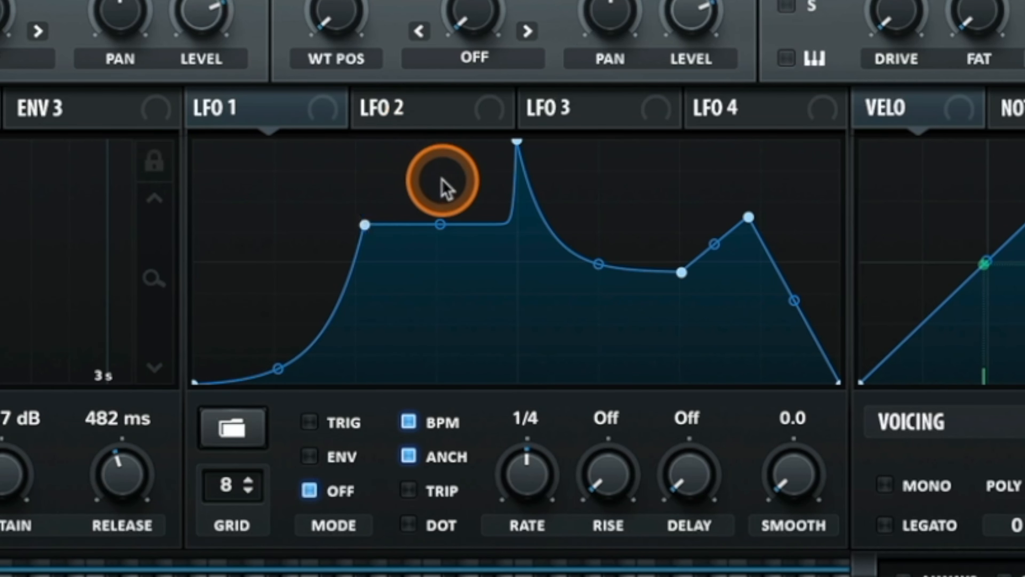
Compare LFO 1's TRIG, ENV and OFF modes, and leave it in TRIG mode.
click(310, 423)
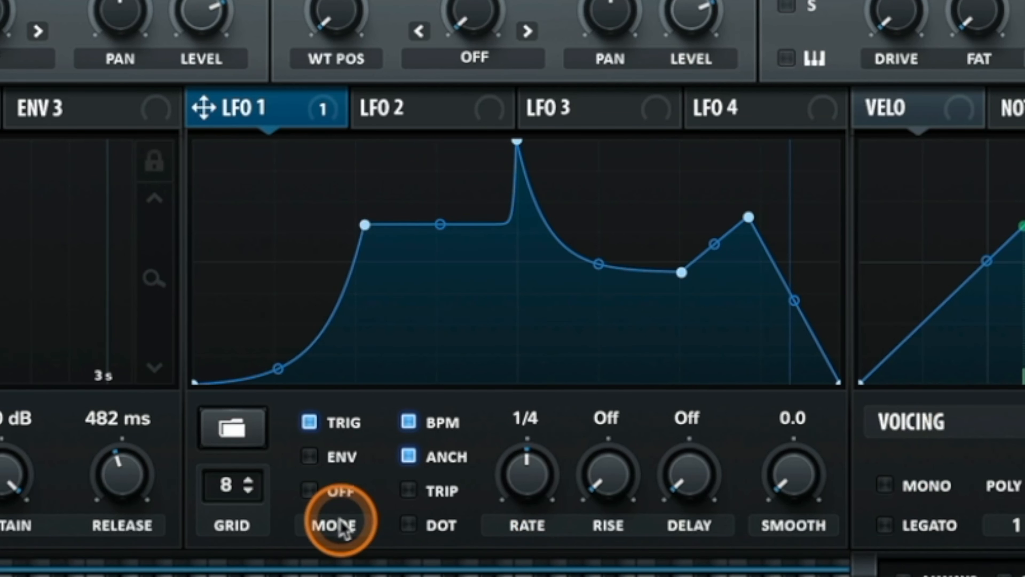
click(310, 457)
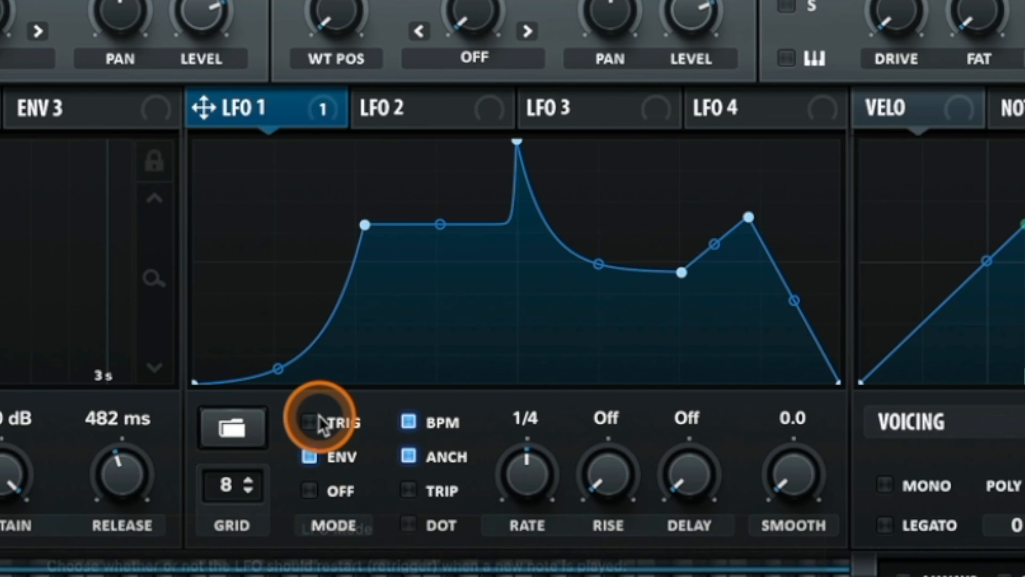
click(310, 422)
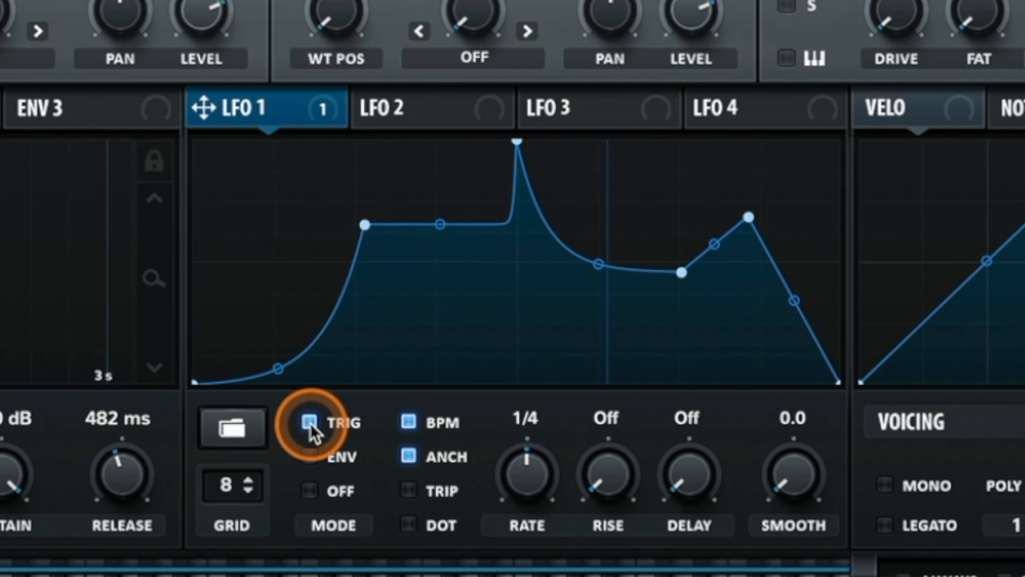
click(309, 490)
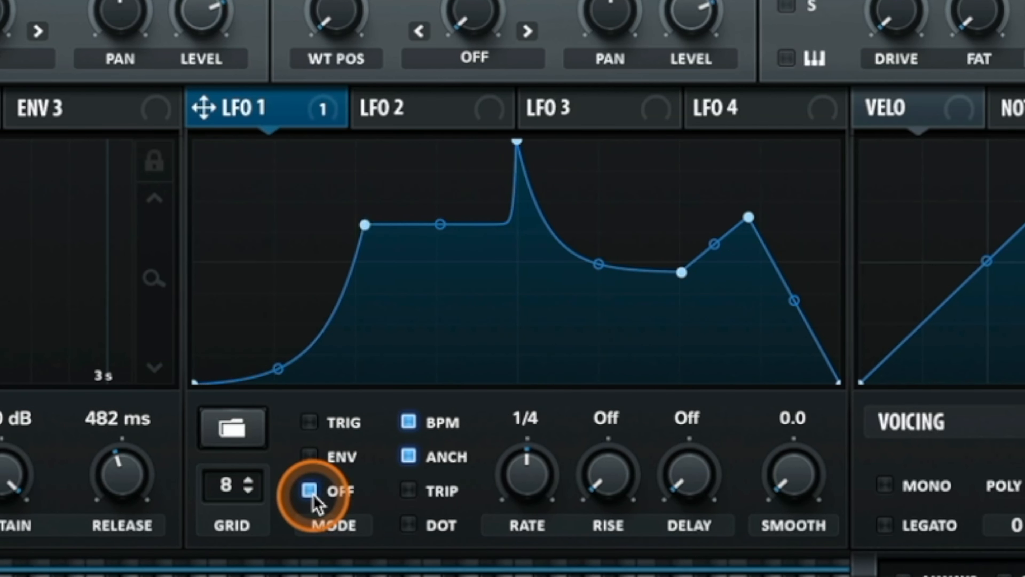
click(309, 422)
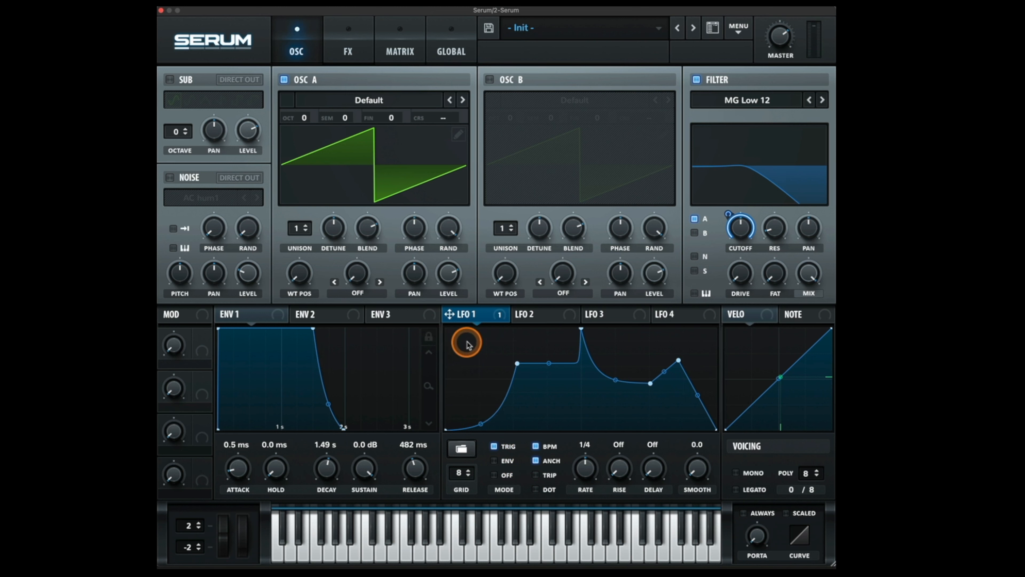
Try LFO 1 in ENV and OFF modes, and set its rate to bar in TRIG mode.
click(493, 460)
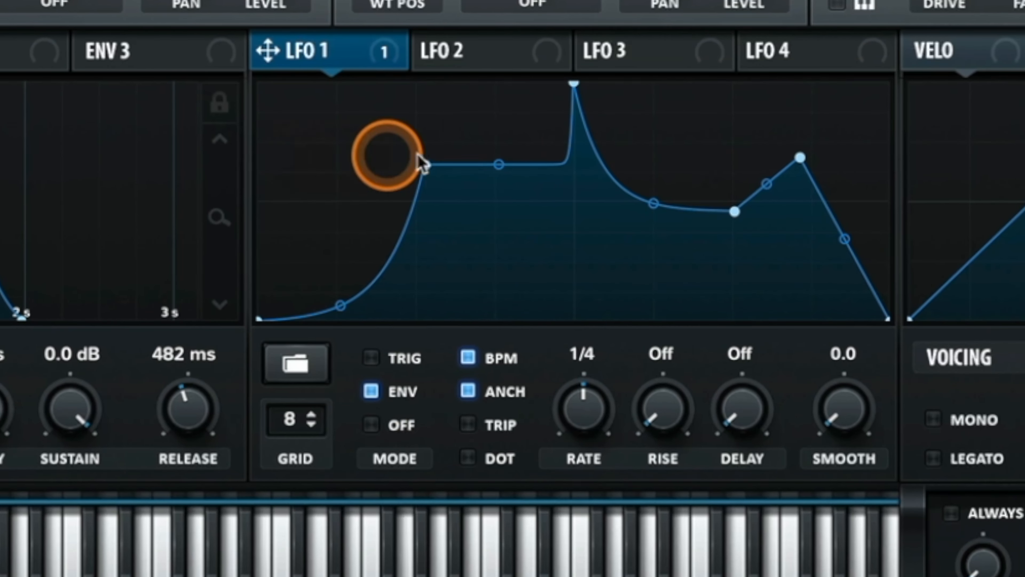
click(370, 425)
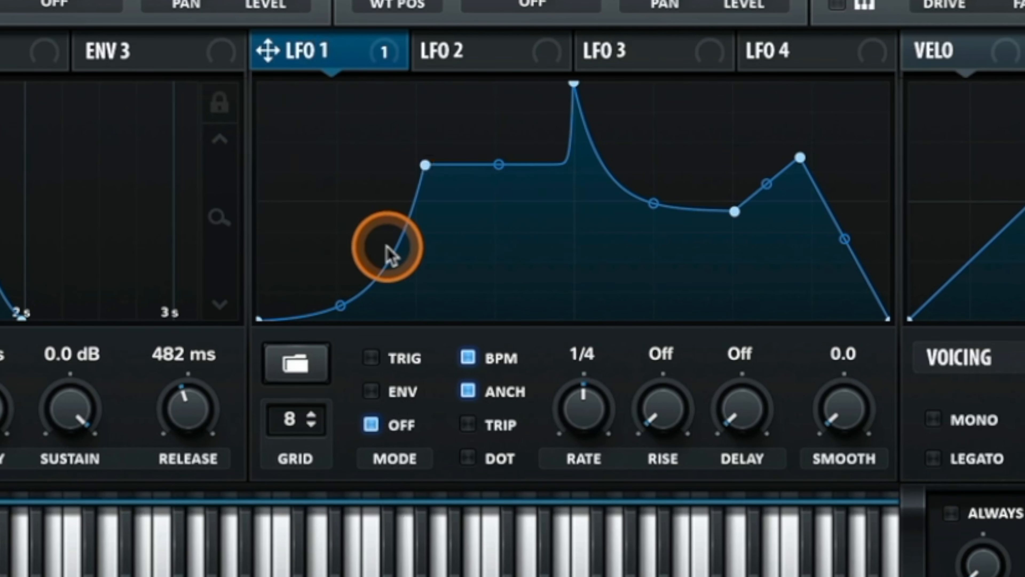
drag(590, 414, 589, 442)
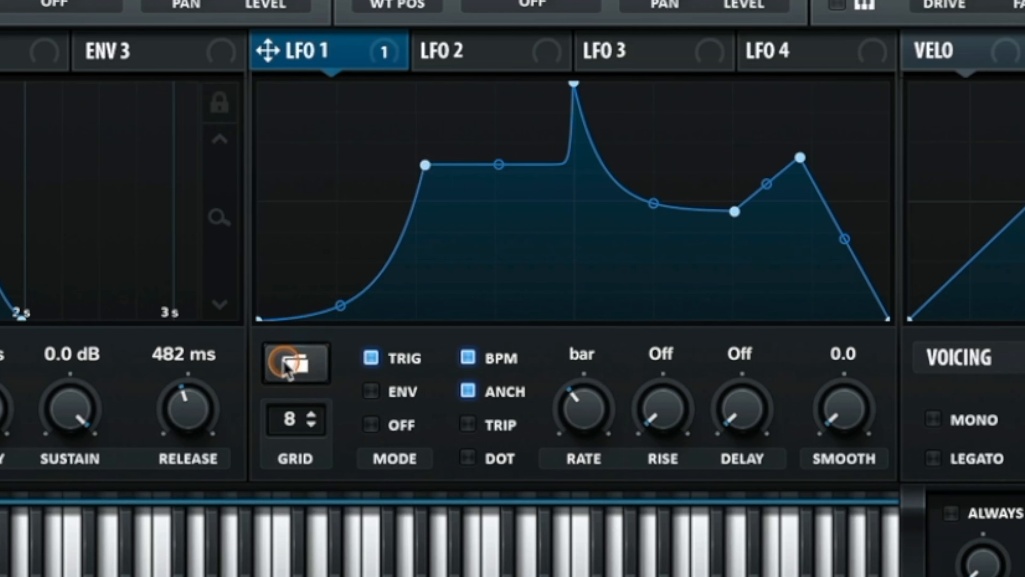
Load the user LFO shape "double" into LFO 1 and set its rate to 1/4.
click(294, 363)
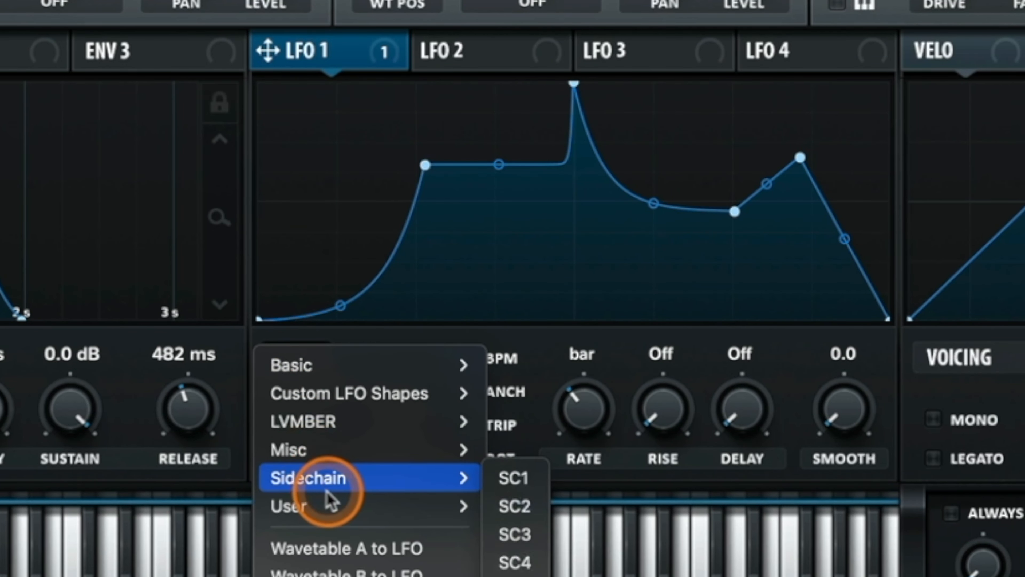
mouse_move(337, 507)
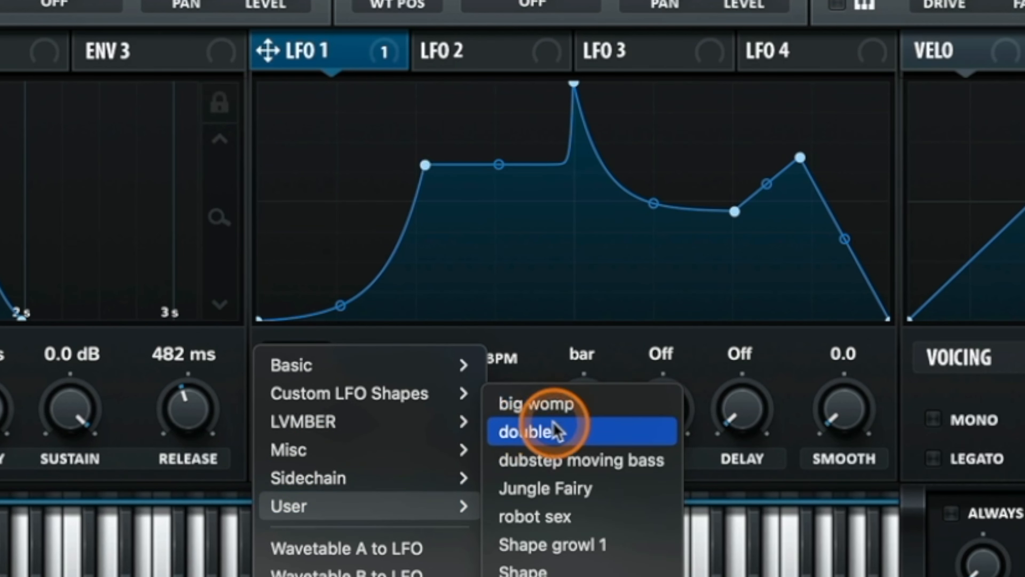
click(571, 432)
drag(600, 414, 602, 382)
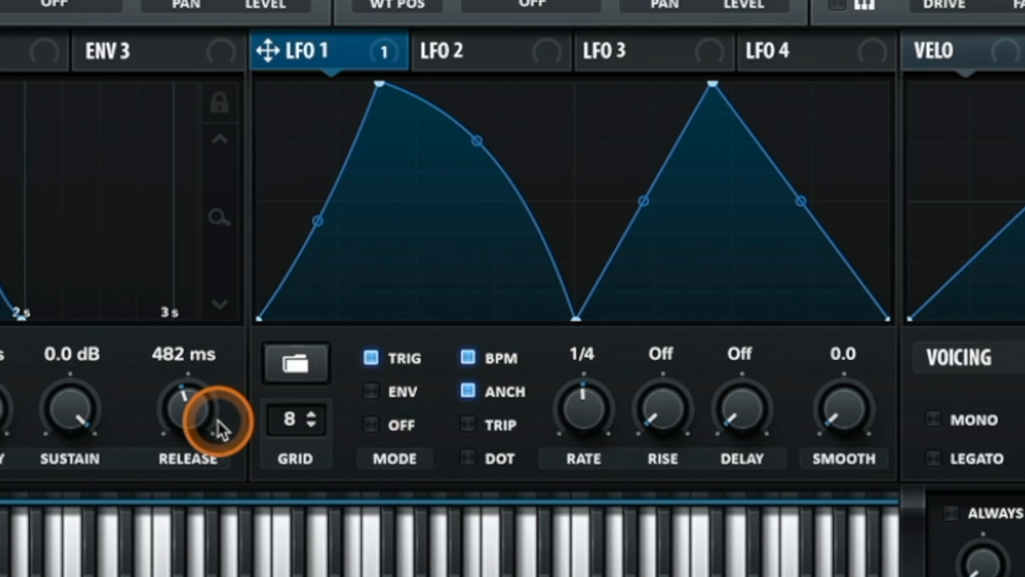
Bend the slopes of both LFO 1 peaks inward to make two sharp spikes.
drag(477, 141, 427, 274)
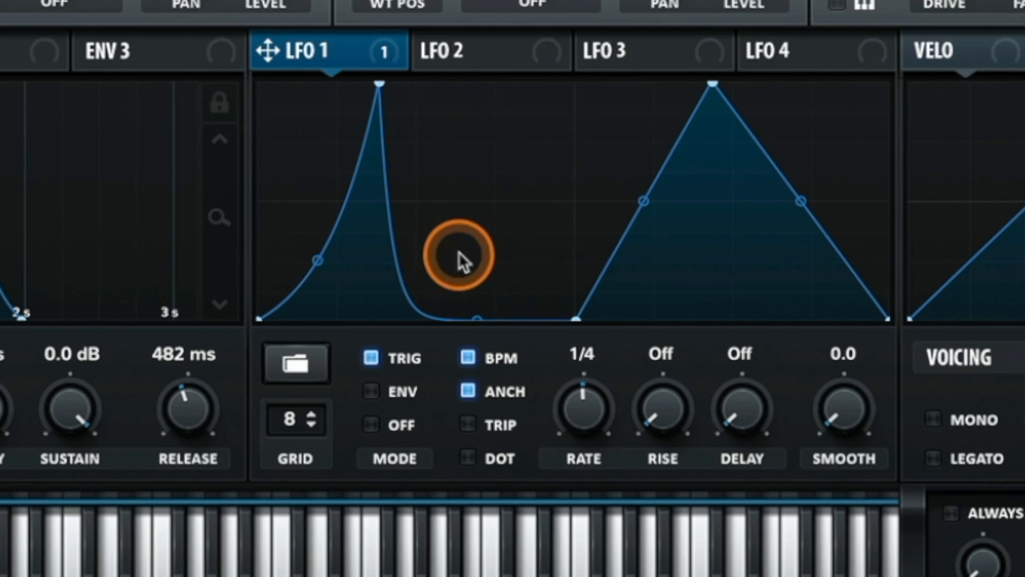
drag(643, 201, 629, 259)
drag(801, 200, 739, 268)
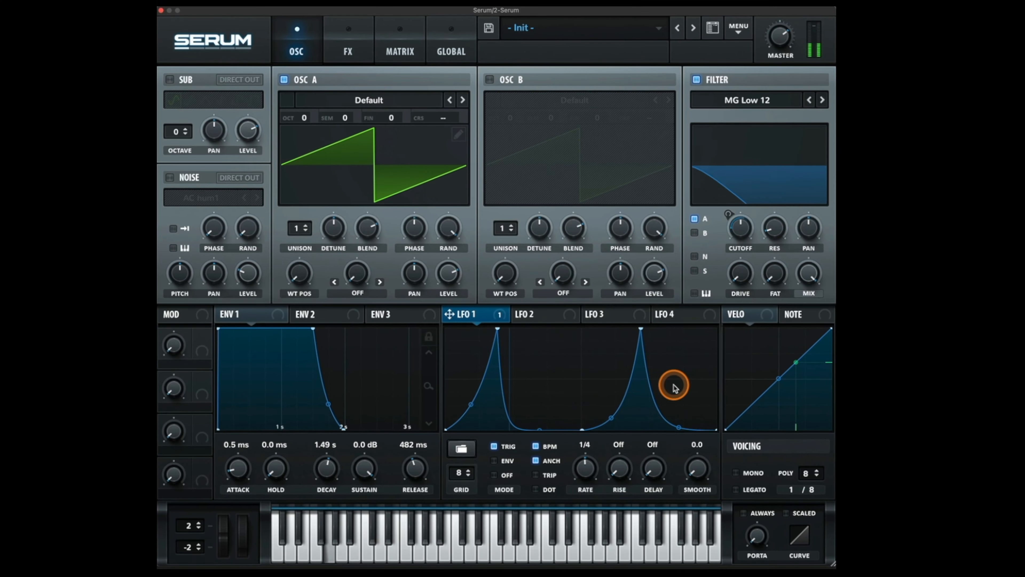
Bend the NOTE modulation curve downward so it rises slowly at first and steeply at the end.
click(793, 314)
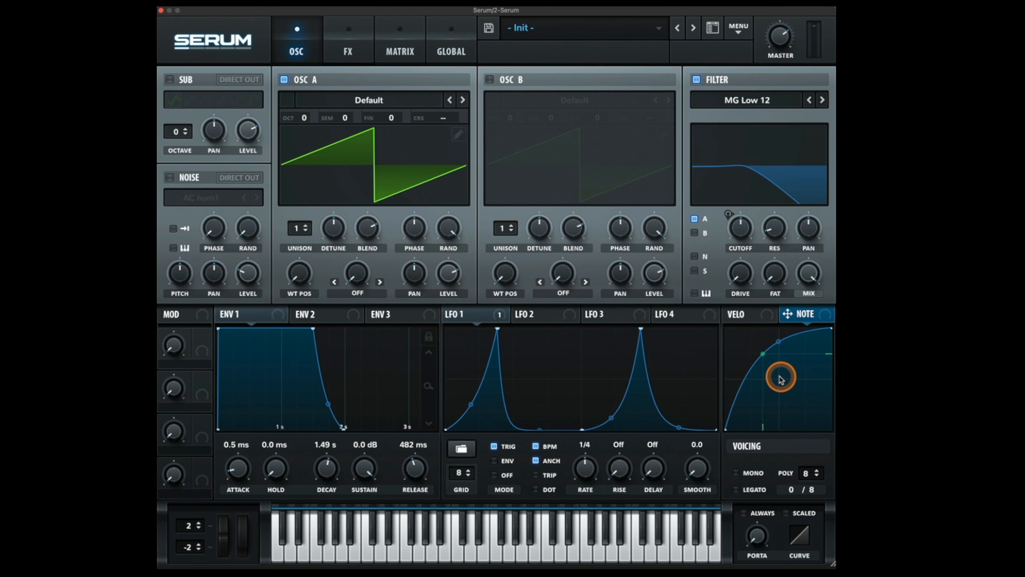
drag(780, 340, 790, 362)
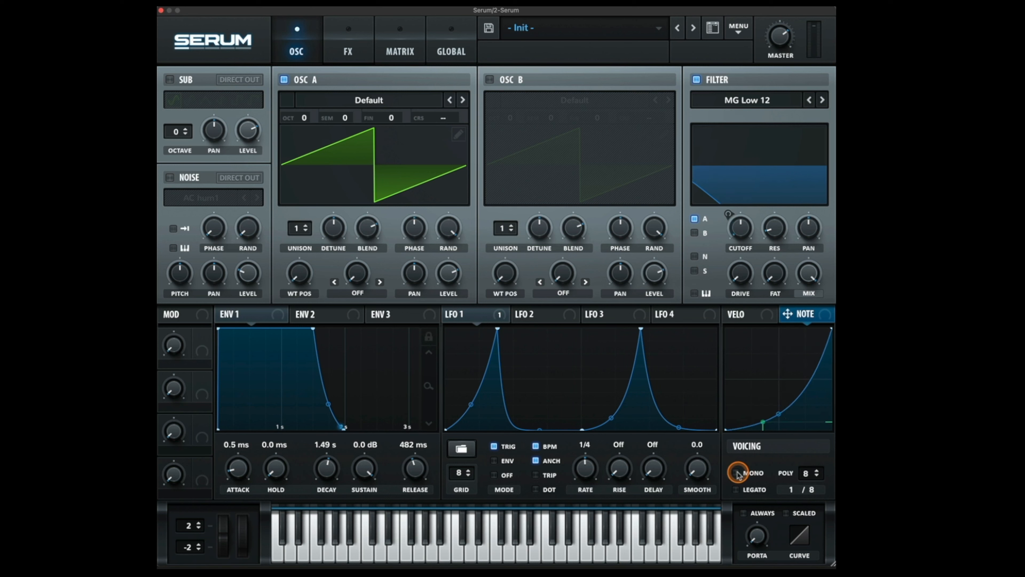
Set the voicing to legato with 6 voices of polyphony, and turn on always-active portamento with a raised porta time.
click(735, 489)
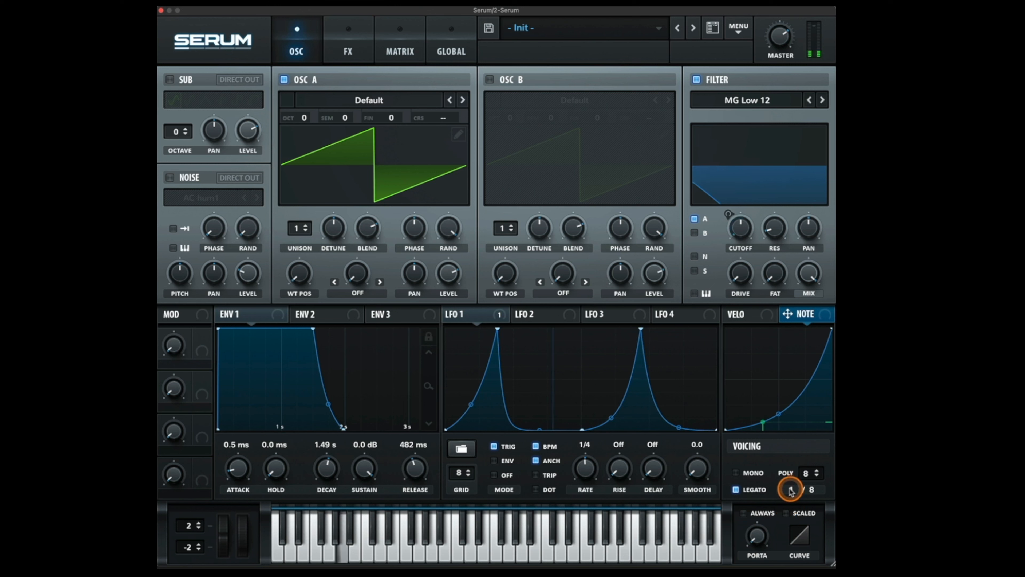
drag(796, 464, 809, 448)
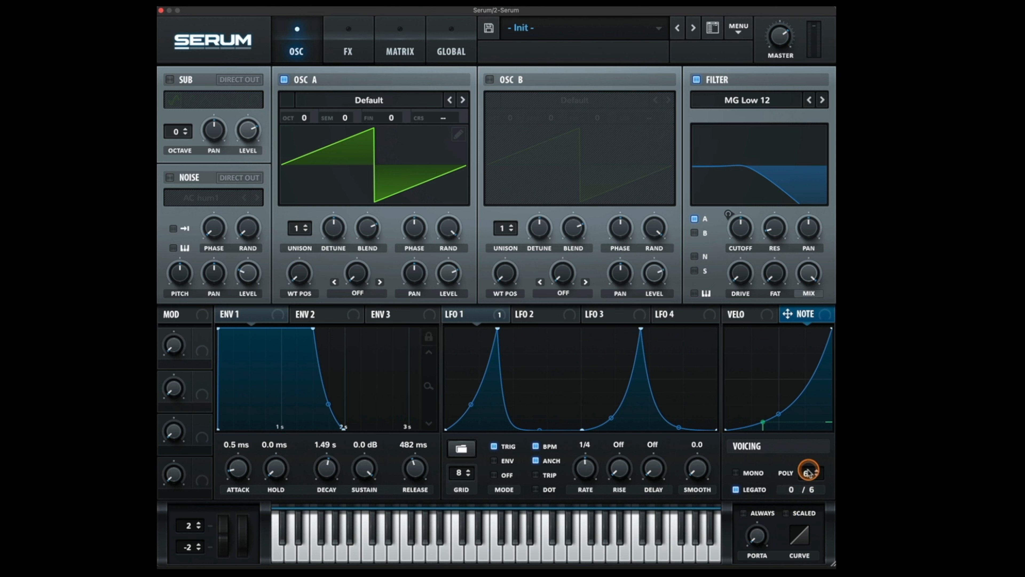
click(735, 489)
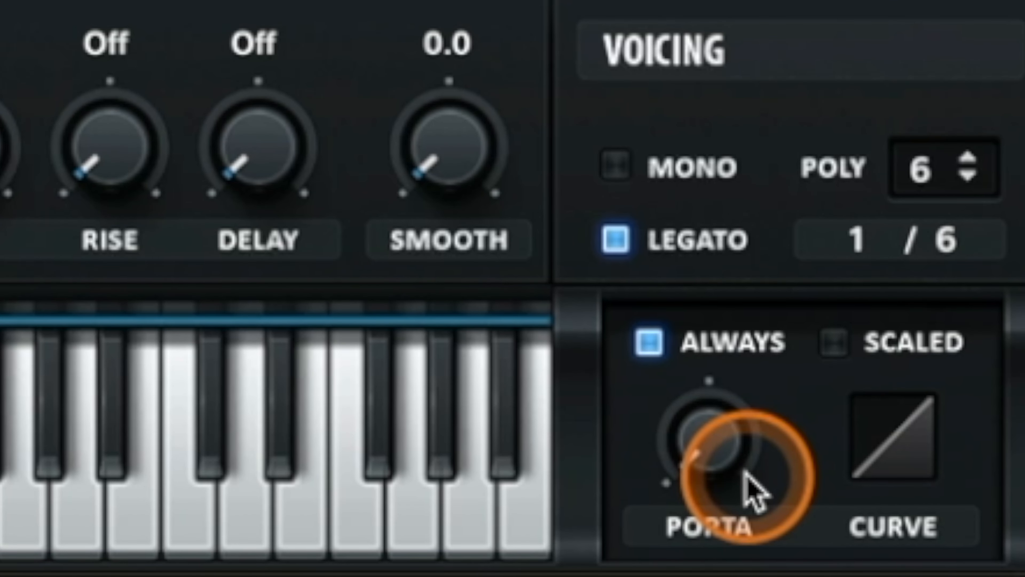
drag(686, 430, 757, 282)
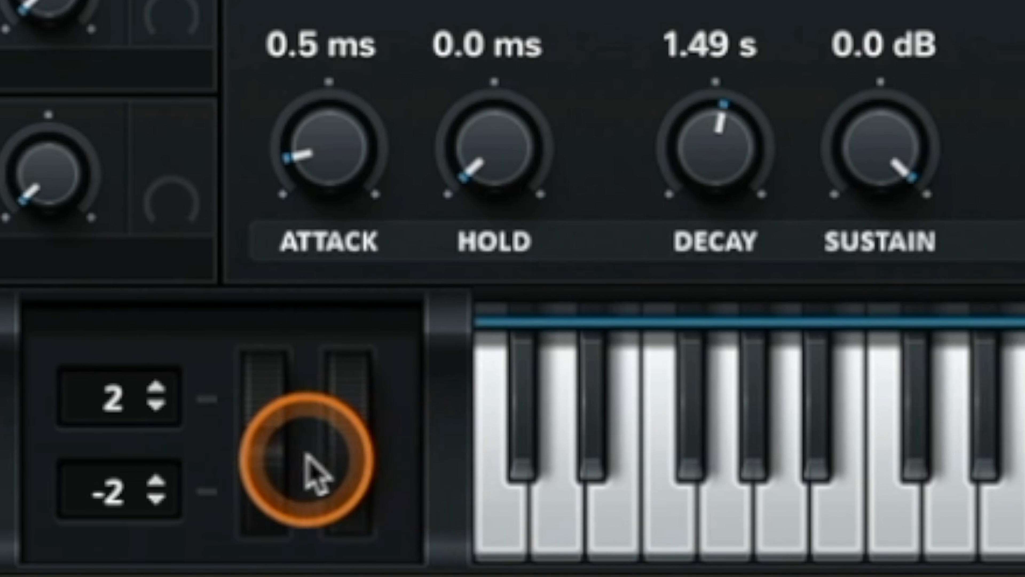
Try moving the modulation wheel up through its range.
drag(333, 493, 342, 88)
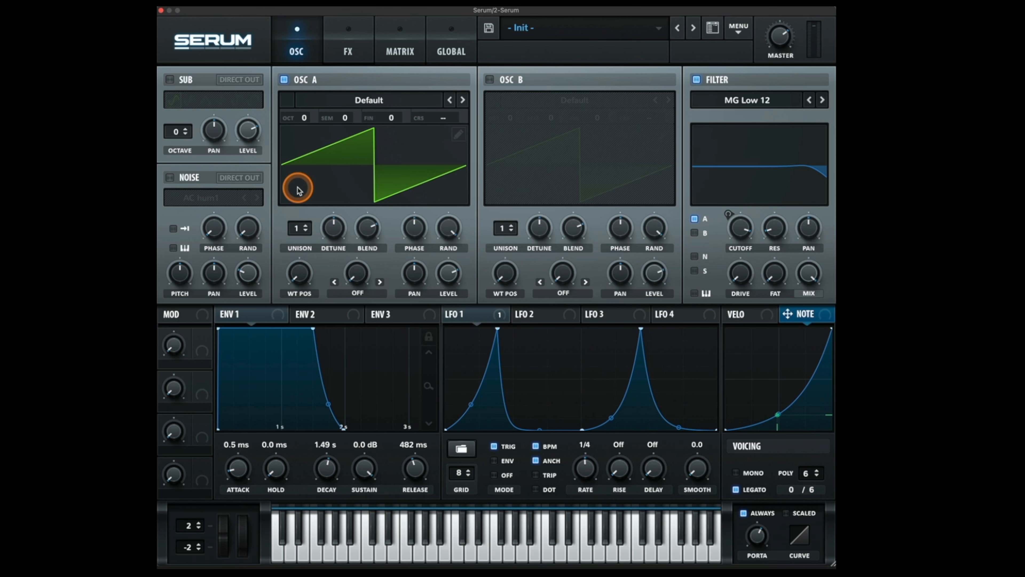
Enable the SUB oscillator with the sine shape and try its octave setting, leaving it at 0.
click(170, 80)
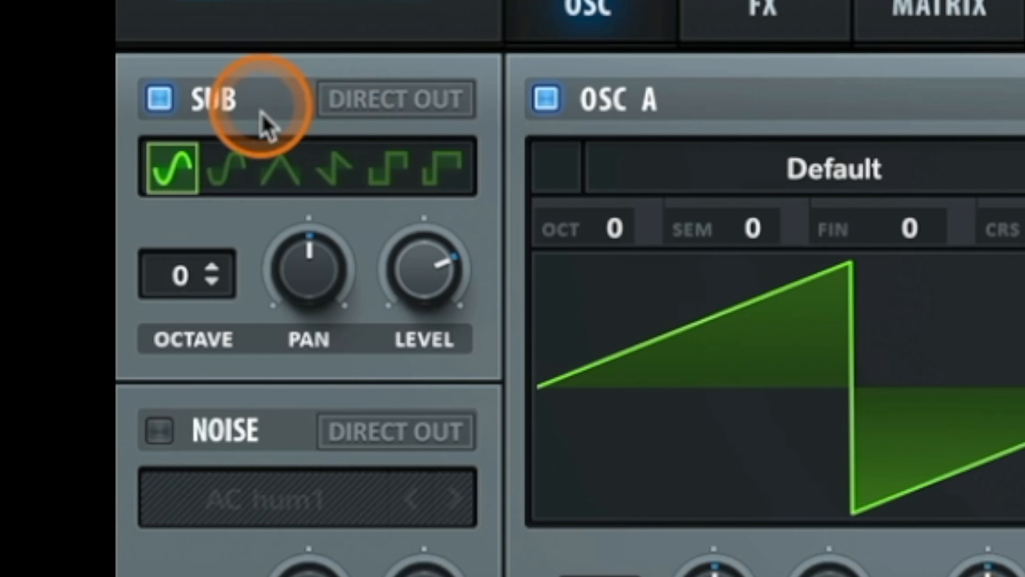
drag(183, 278, 180, 242)
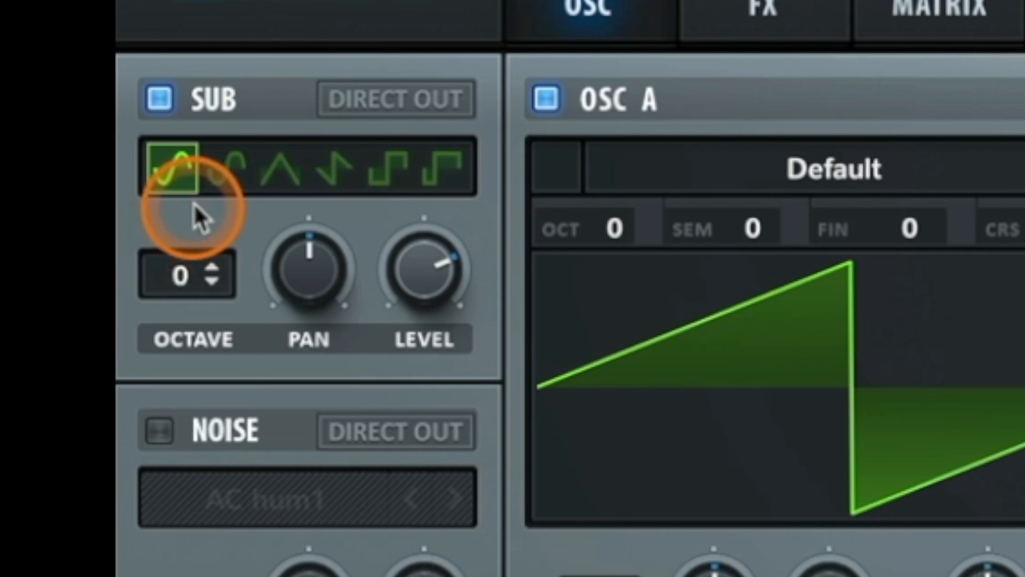
Try the other SUB oscillator shapes and its Direct Out, returning to the sine shape with Direct Out off.
click(225, 173)
click(287, 180)
click(335, 176)
click(389, 173)
click(441, 174)
click(157, 170)
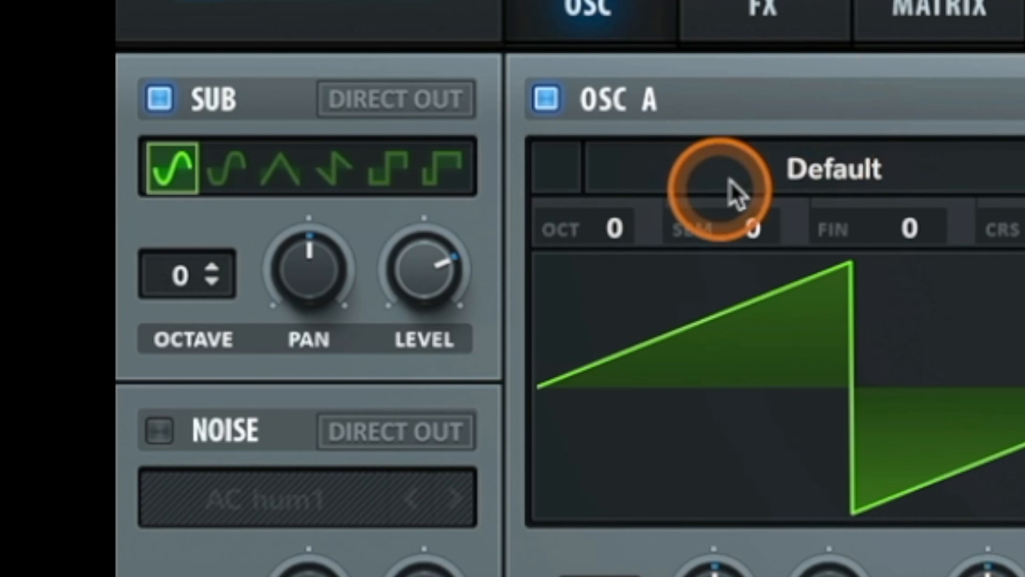
click(365, 109)
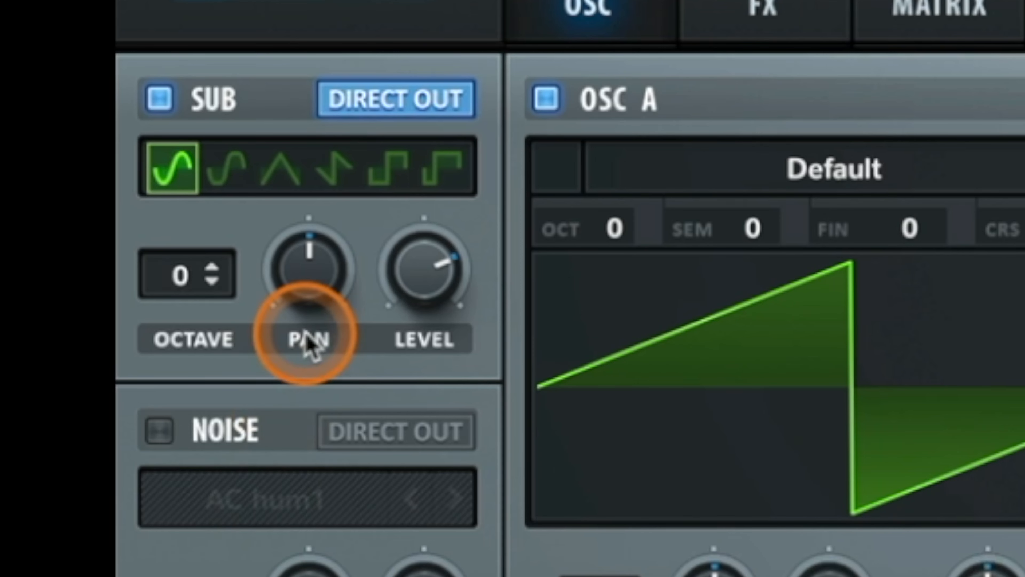
click(389, 103)
Try panning the SUB oscillator left, reset its pan to 0, and raise its level.
drag(327, 286, 305, 492)
double_click(325, 285)
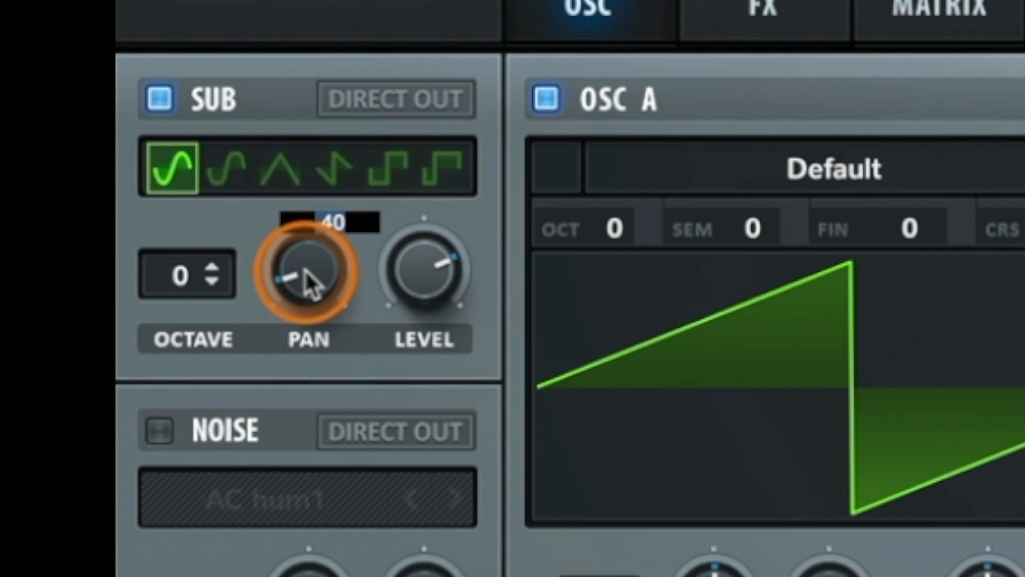
text(0)
key(Return)
drag(412, 274, 421, 229)
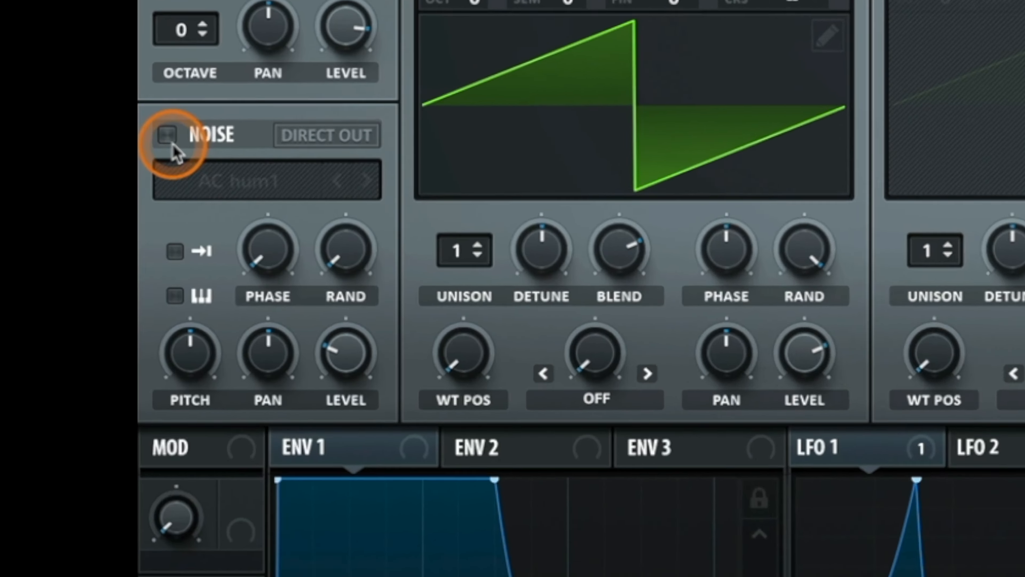
Enable the NOISE oscillator, raise its level, and switch its sample to ARP circuit.
click(170, 177)
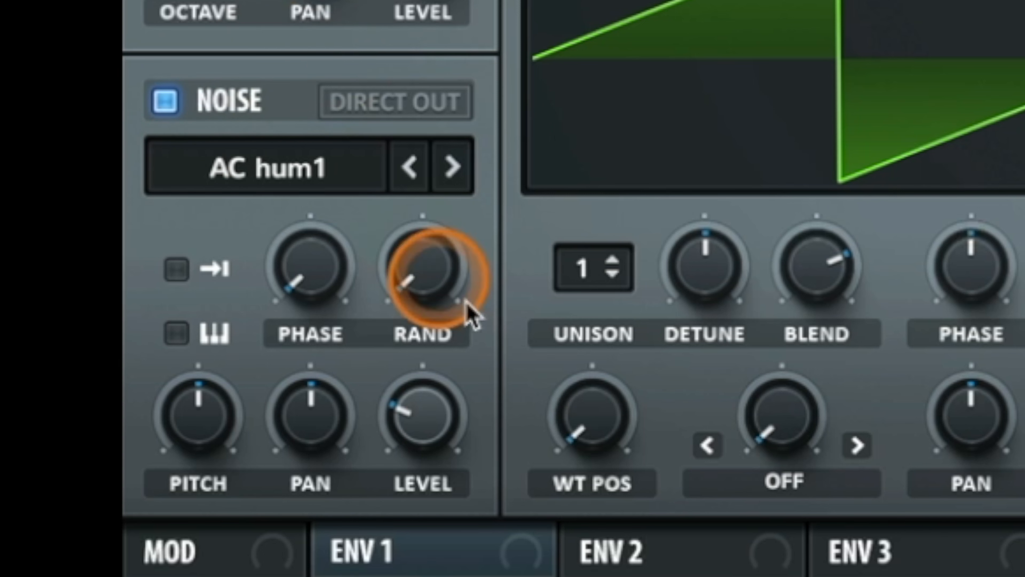
drag(419, 416, 425, 366)
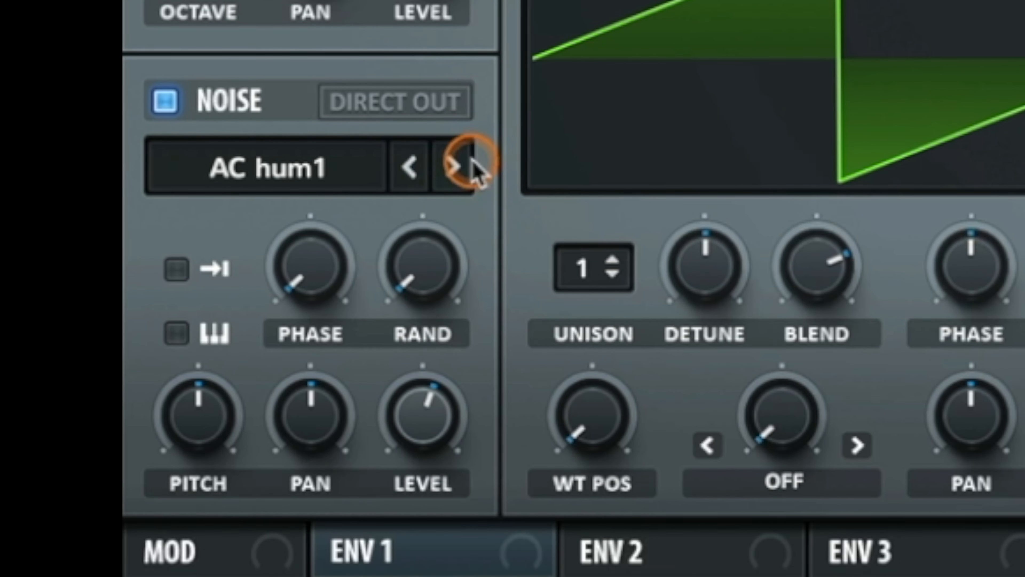
click(454, 165)
click(454, 168)
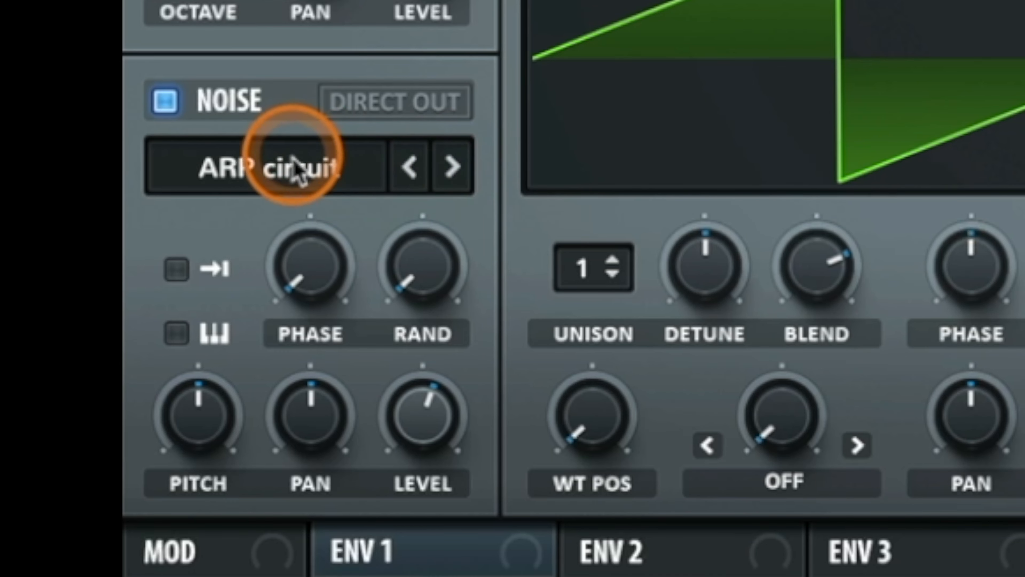
Load XF_KikAtk_20 from Attacks_Kick into the NOISE oscillator and set its pitch to 47%.
click(295, 168)
mouse_move(466, 282)
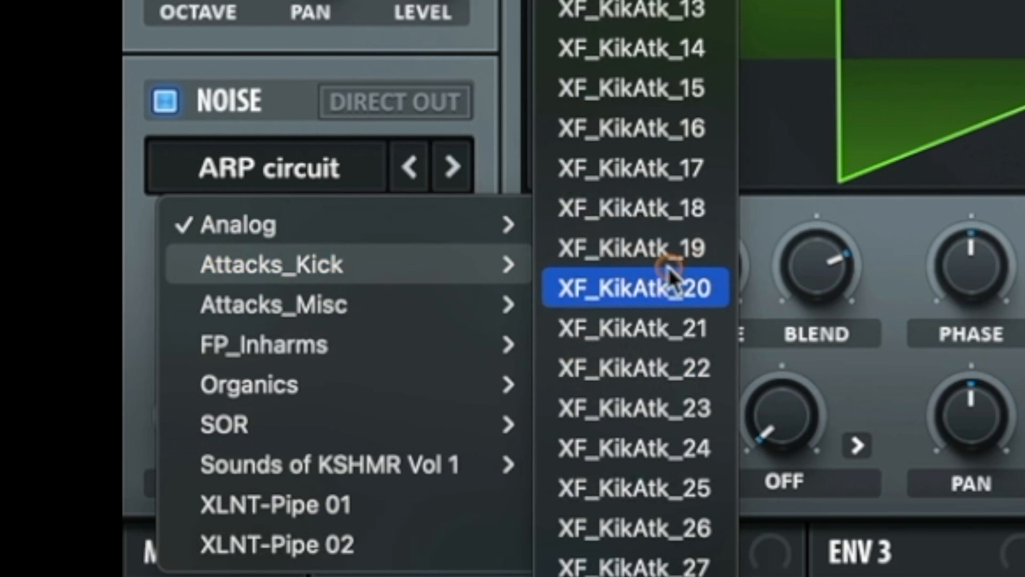
click(662, 286)
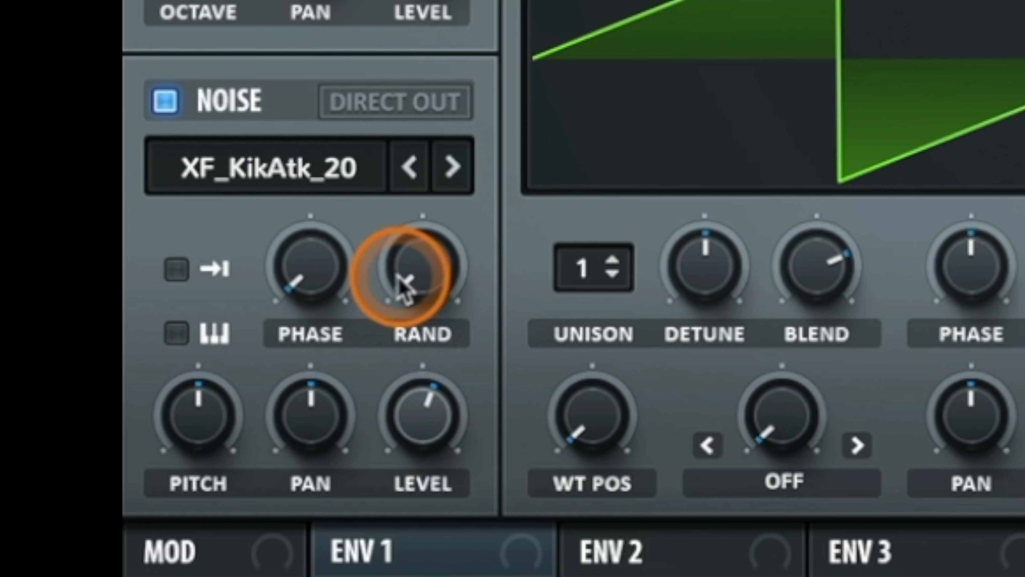
drag(213, 424, 197, 408)
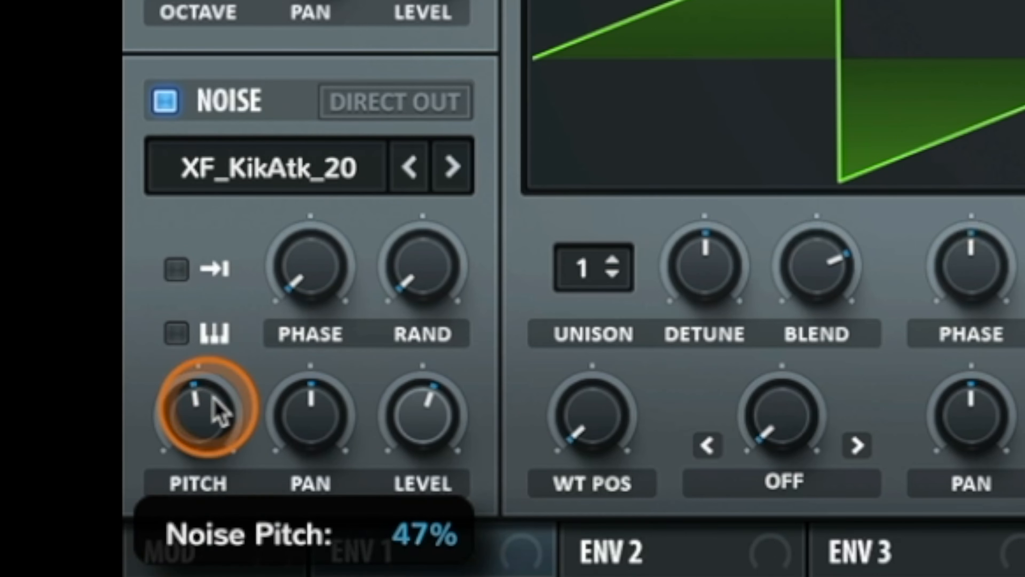
Audition further kick attacks and Air Can 2 in the NOISE oscillator, and load Brass from Sounds of KSHMR Vol 1.
click(452, 167)
click(452, 166)
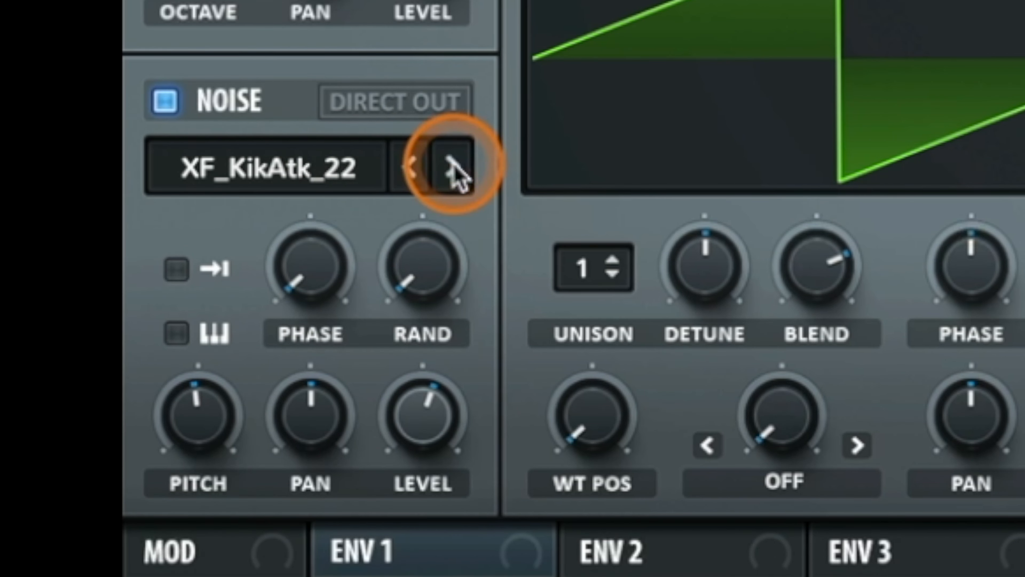
click(453, 167)
click(368, 174)
mouse_move(316, 394)
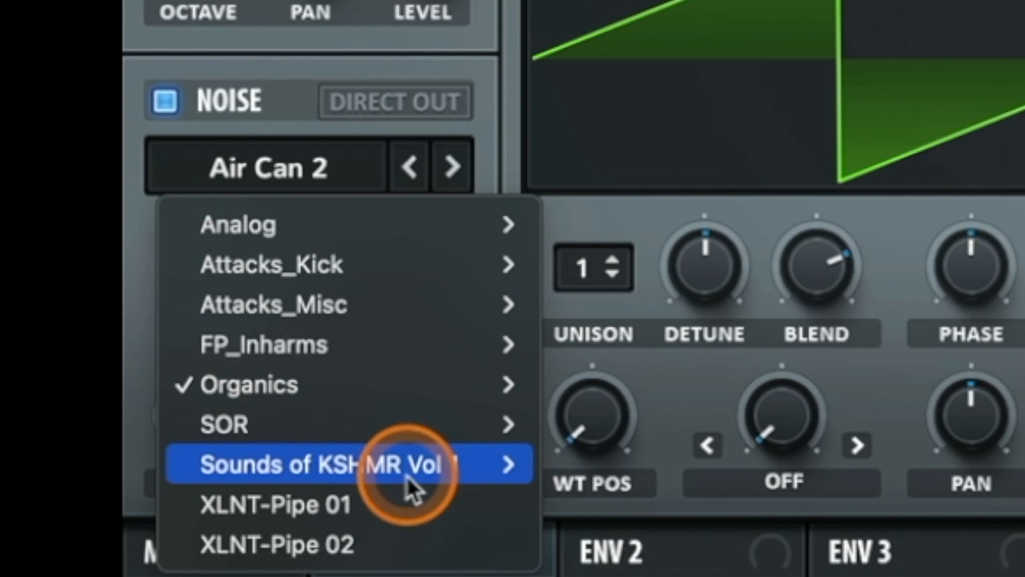
mouse_move(407, 481)
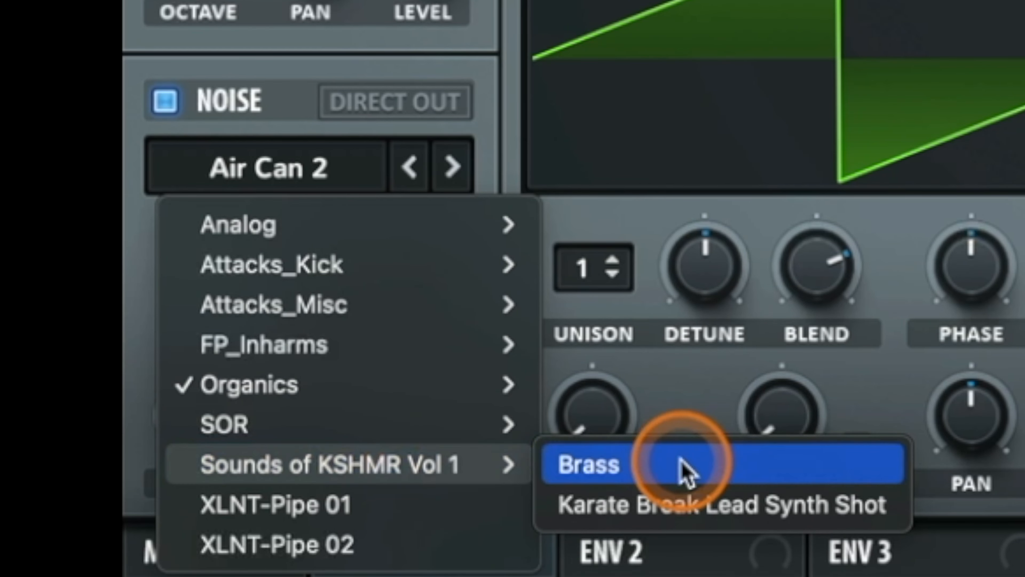
click(674, 471)
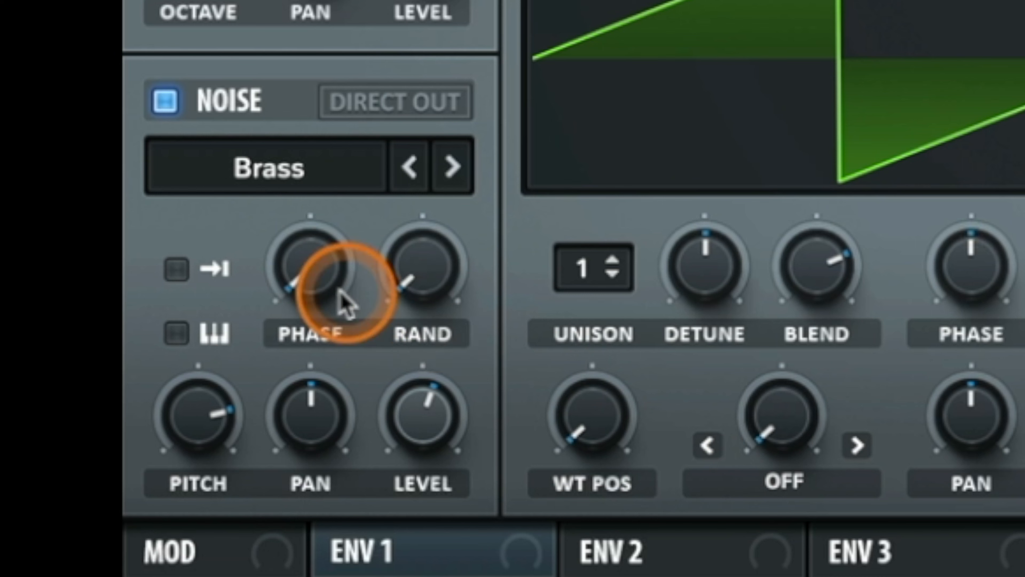
Raise the NOISE phase to about halfway, readjust its pitch, and look over the noise sample categories while keeping Brass.
drag(319, 291, 320, 133)
drag(200, 355, 183, 480)
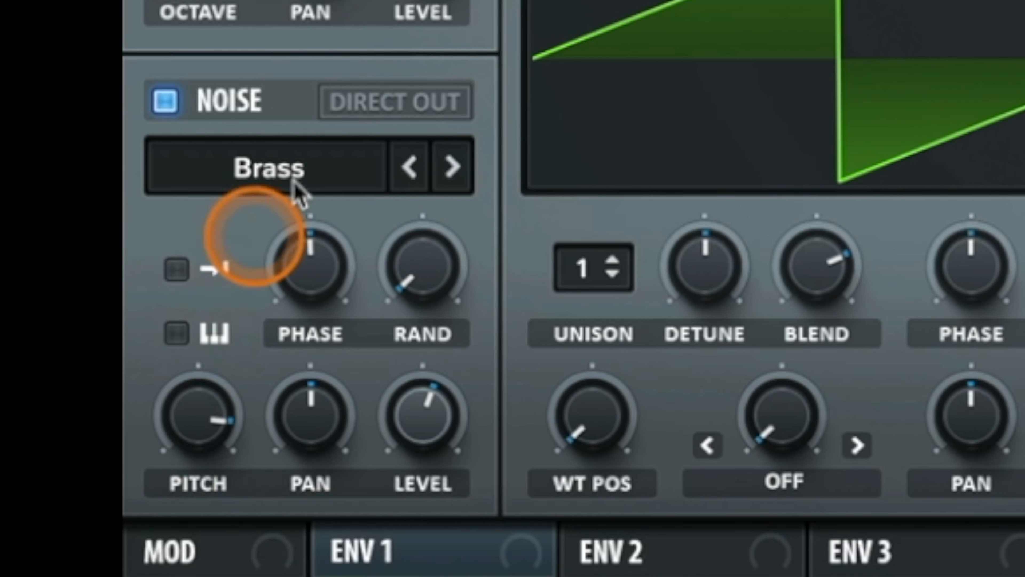
click(318, 167)
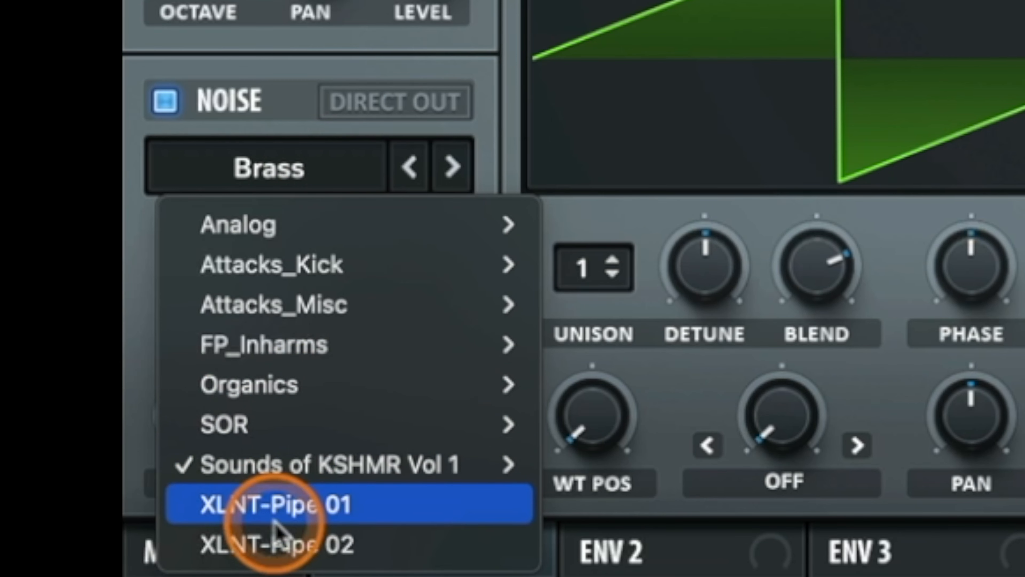
click(343, 182)
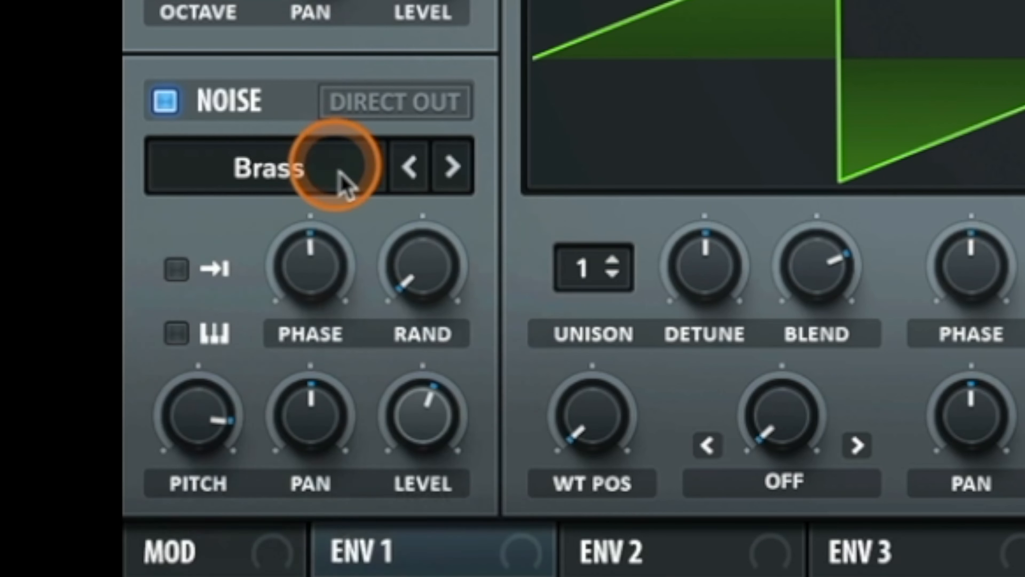
Try Direct Out on the NOISE oscillator, and turn the NOISE oscillator off.
click(370, 105)
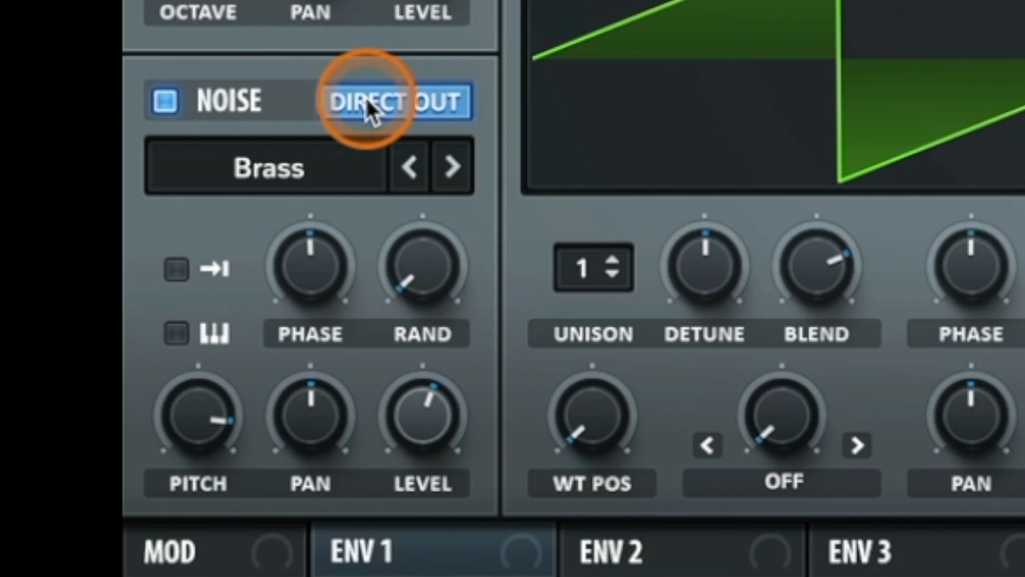
click(369, 104)
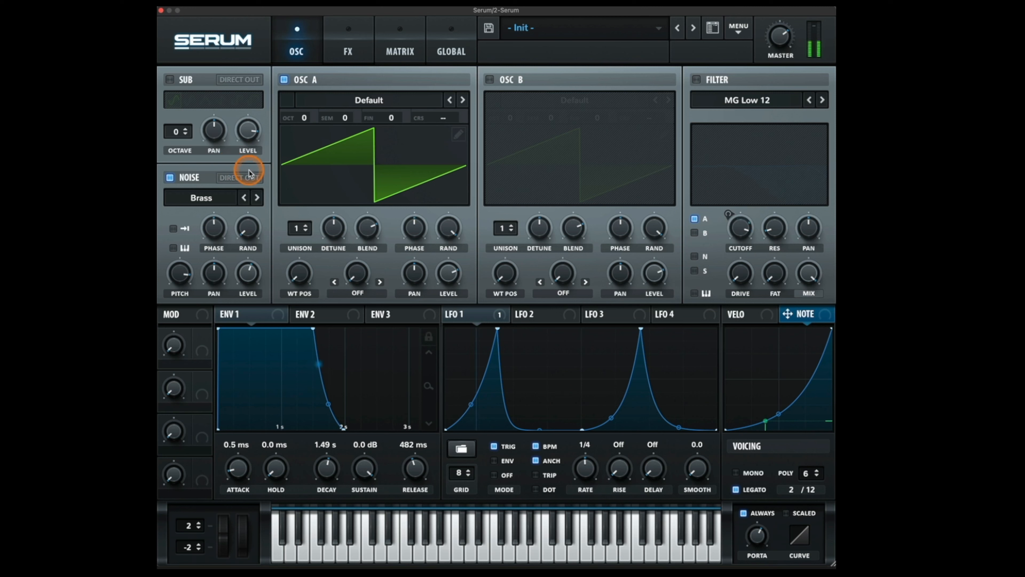
click(176, 182)
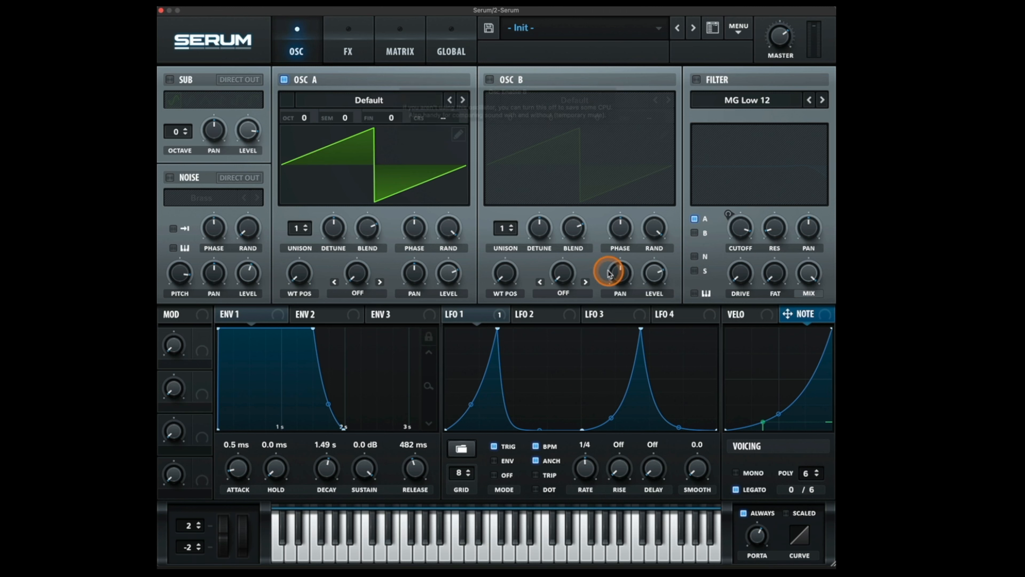
Reset the patch to its Init state and try OSC A's 3D wavetable view, returning to the 2D view.
right_click(456, 317)
click(508, 380)
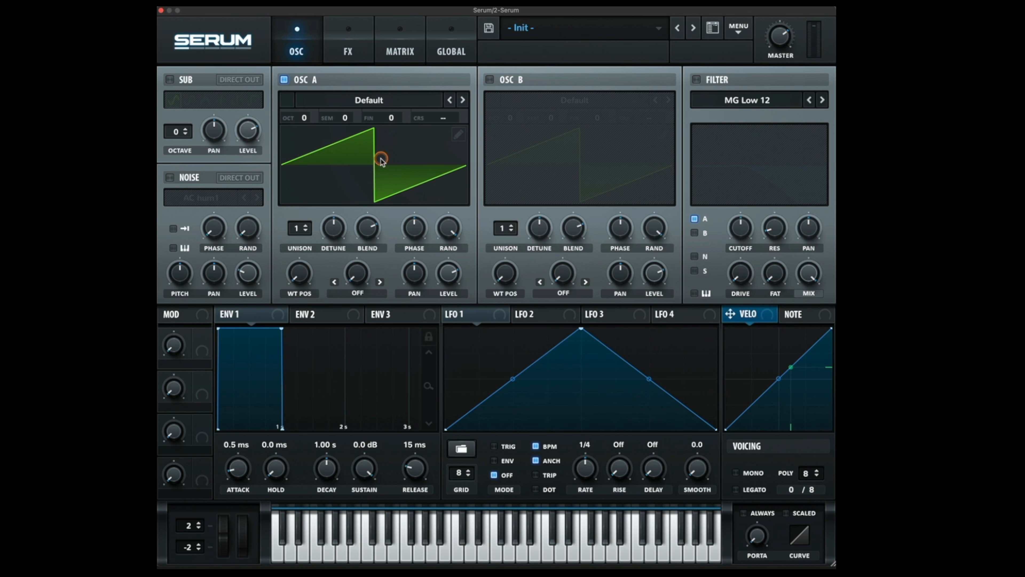
click(379, 161)
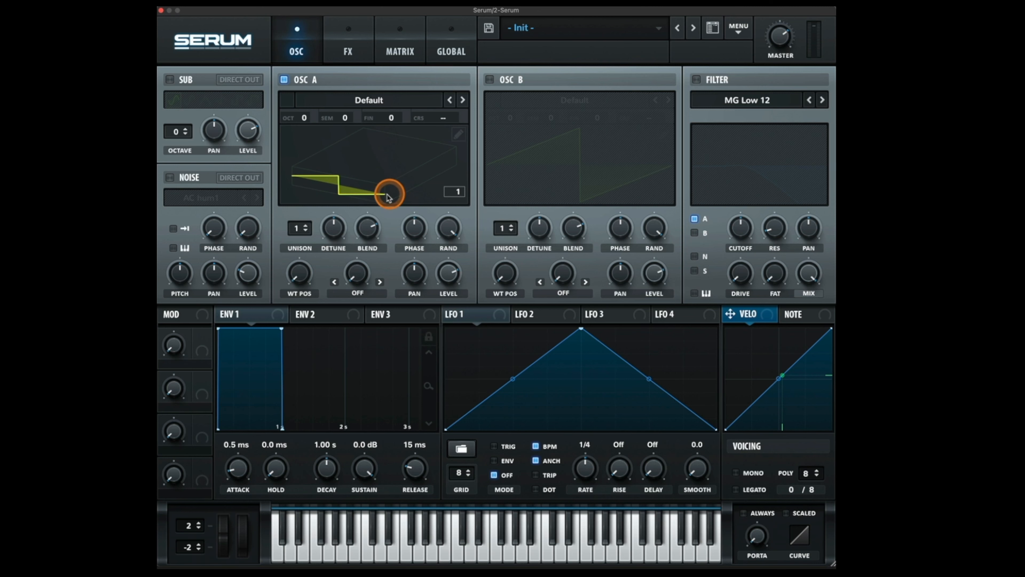
click(375, 178)
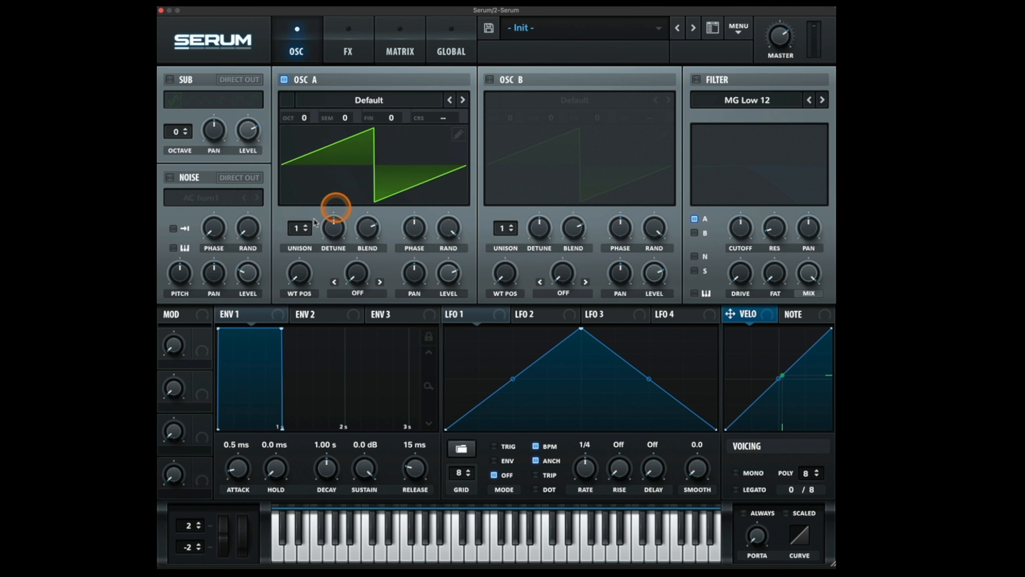
Open OSC A's wavetable editor and redraw the harmonic bins with raised humps among the upper partials.
click(458, 136)
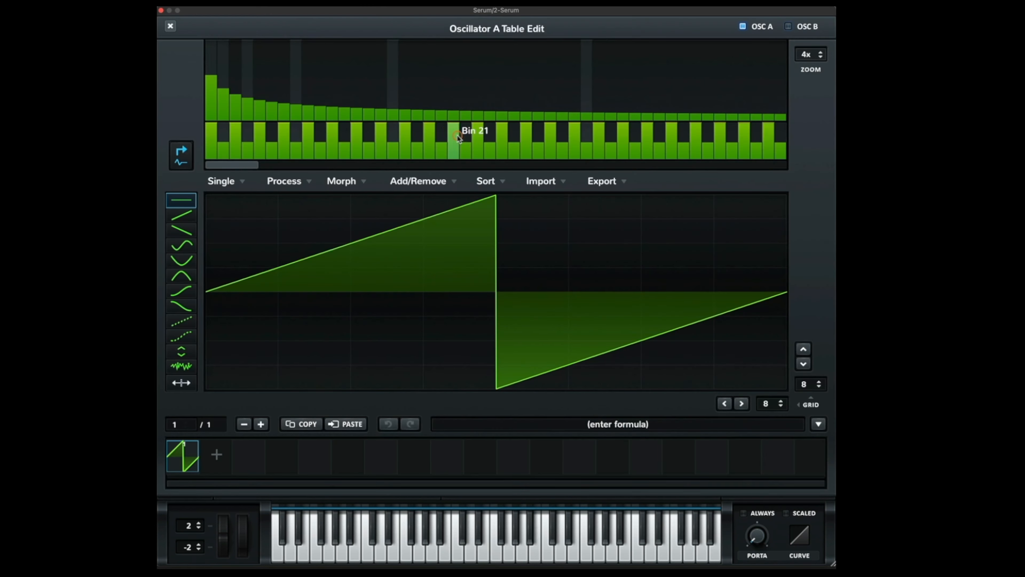
mouse_move(350, 151)
mouse_down()
mouse_move(368, 107)
mouse_move(442, 69)
mouse_move(528, 71)
mouse_move(638, 114)
mouse_up()
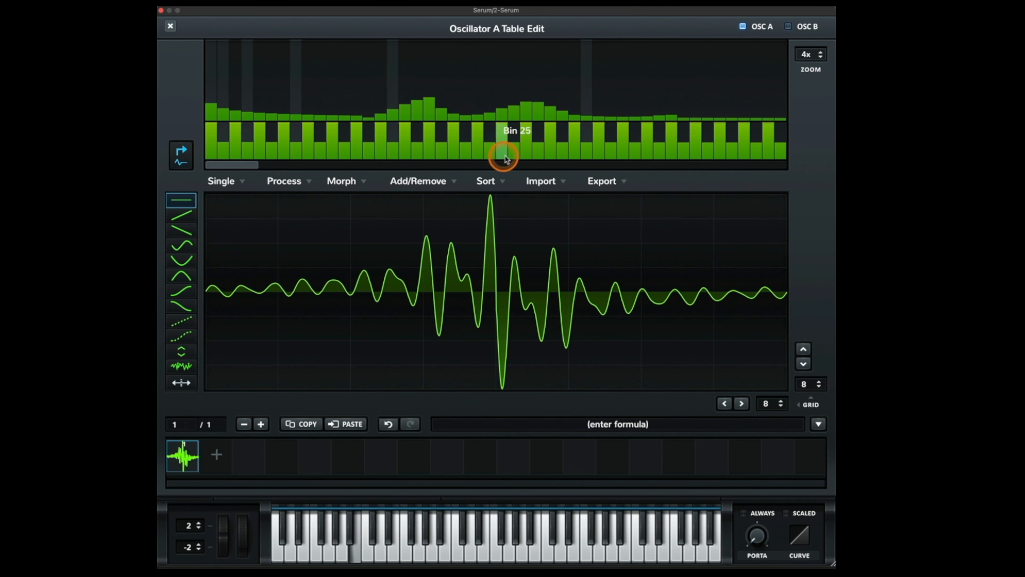
Draw a jagged zigzag waveform across the middle of OSC A's wave on the 8 by 8 grid, and close the wavetable editor.
mouse_move(290, 310)
mouse_down()
mouse_move(315, 256)
mouse_move(577, 277)
mouse_move(665, 358)
mouse_up()
mouse_move(526, 292)
mouse_down()
mouse_move(618, 367)
mouse_move(579, 286)
mouse_move(611, 230)
mouse_move(629, 317)
mouse_move(579, 346)
mouse_up()
click(329, 285)
mouse_move(314, 266)
mouse_down()
mouse_move(586, 257)
mouse_move(630, 308)
mouse_up()
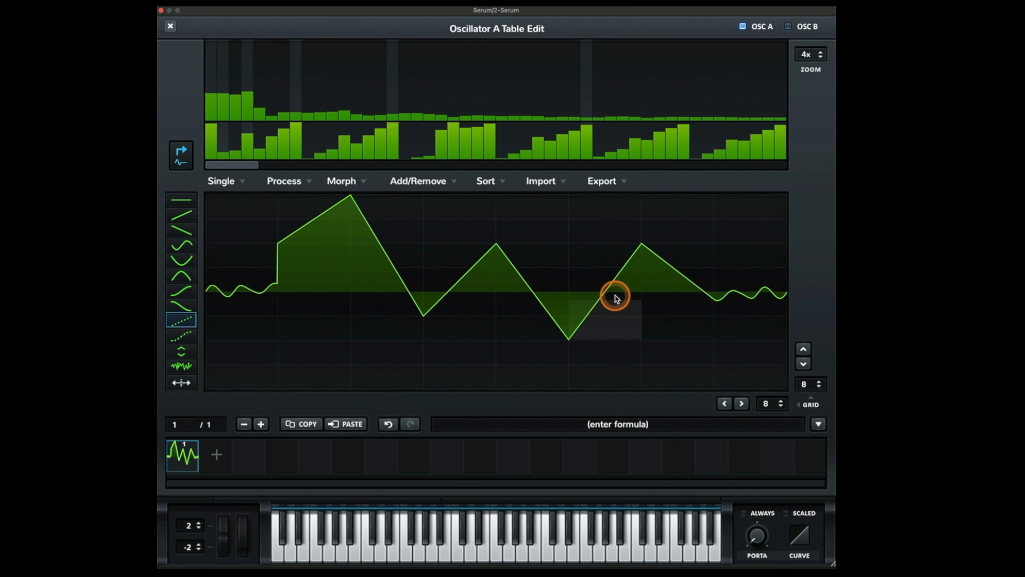
click(170, 26)
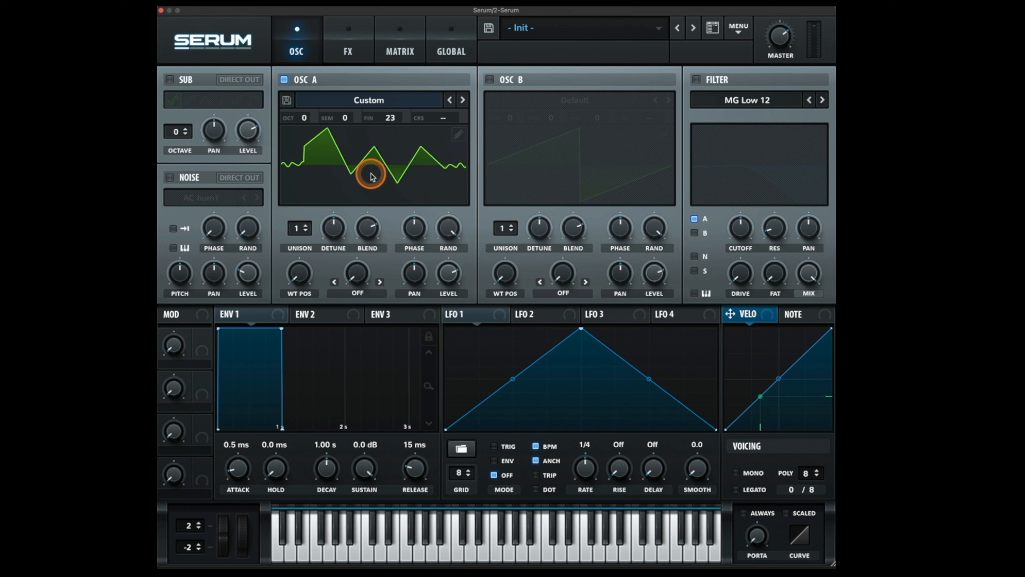
Switch OSC A to the 3D wavetable view and reset the patch with Init Preset, leaving the preset browser closed.
click(368, 149)
click(706, 37)
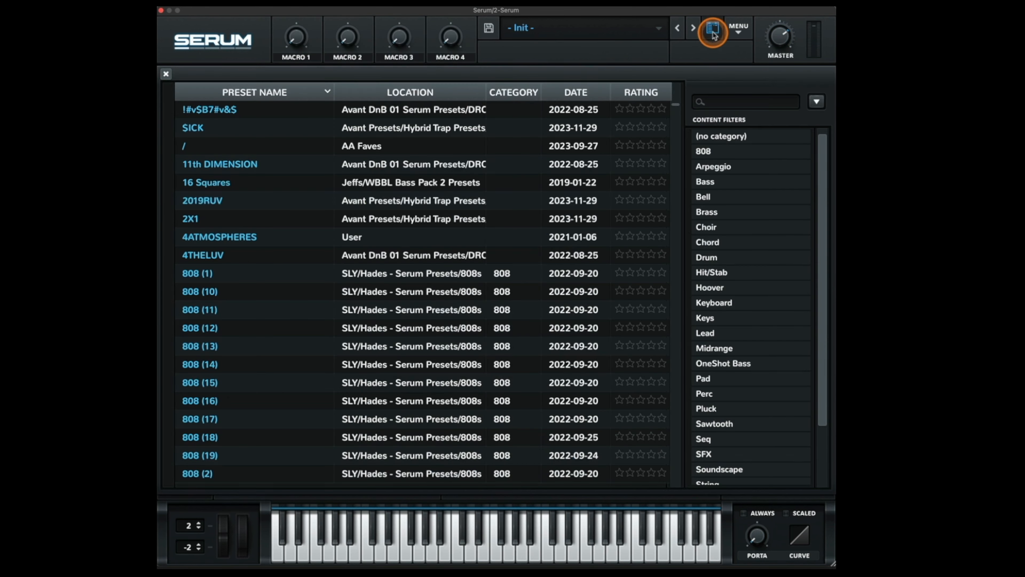
click(735, 30)
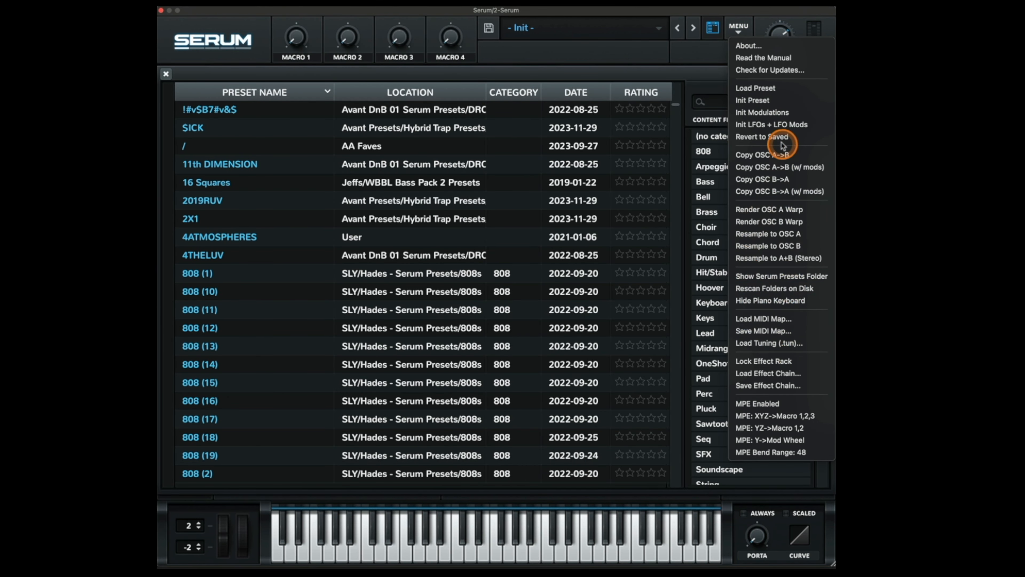
click(778, 100)
click(708, 37)
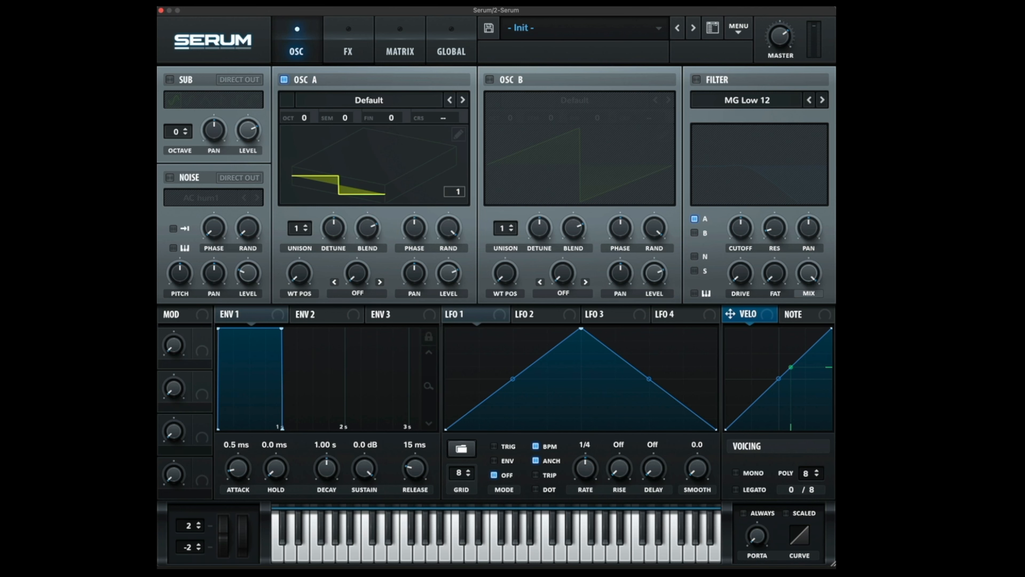
Switch to Ableton Live, search the browser for "osci", and load SL Oscilloscope v1.1 after Serum on its track.
click(169, 15)
click(497, 512)
key(super+f)
text(oscil)
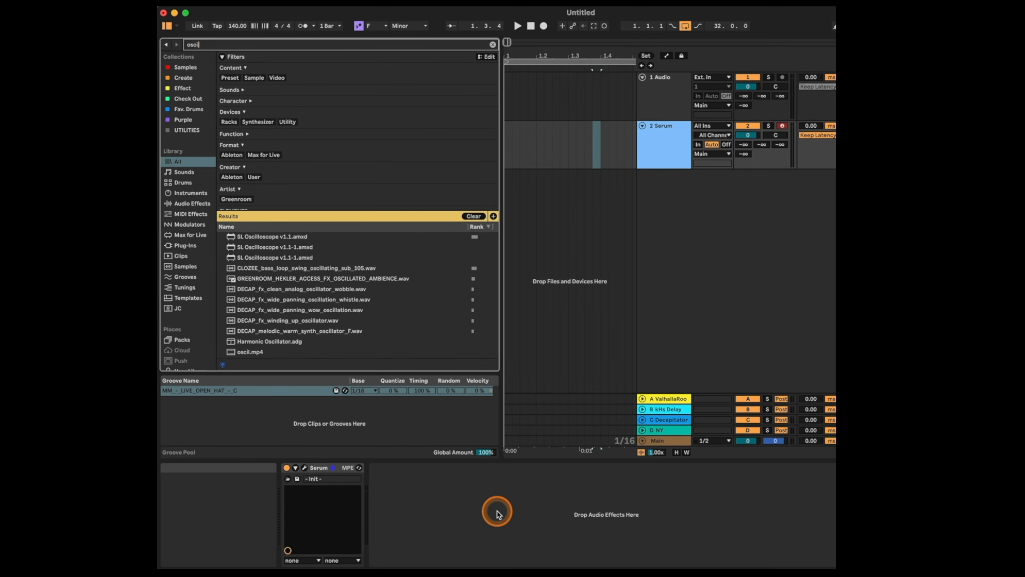
key(Down)
key(Return)
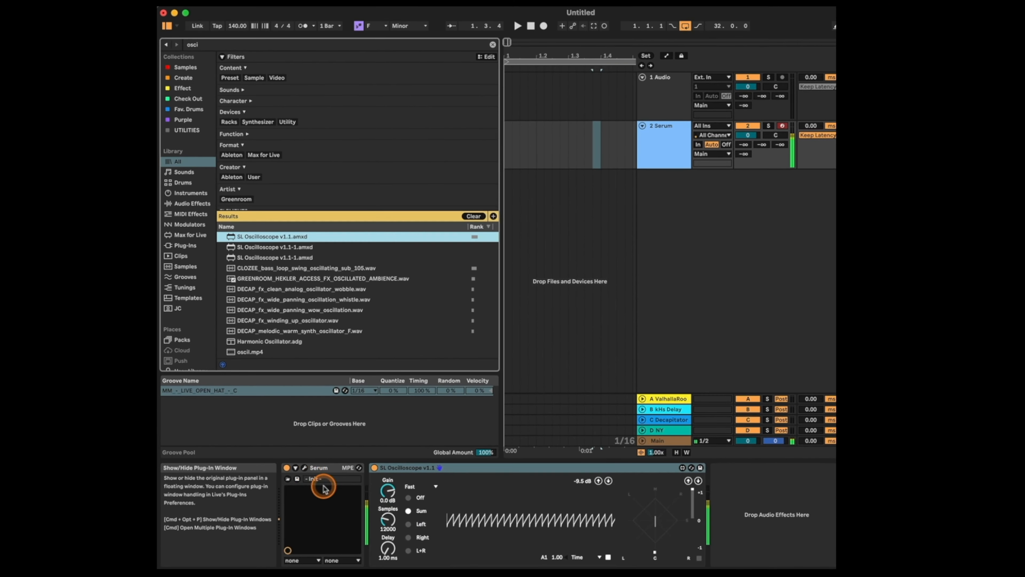
Reopen the Serum plug-in window and move it aside to uncover the oscilloscope device.
click(323, 487)
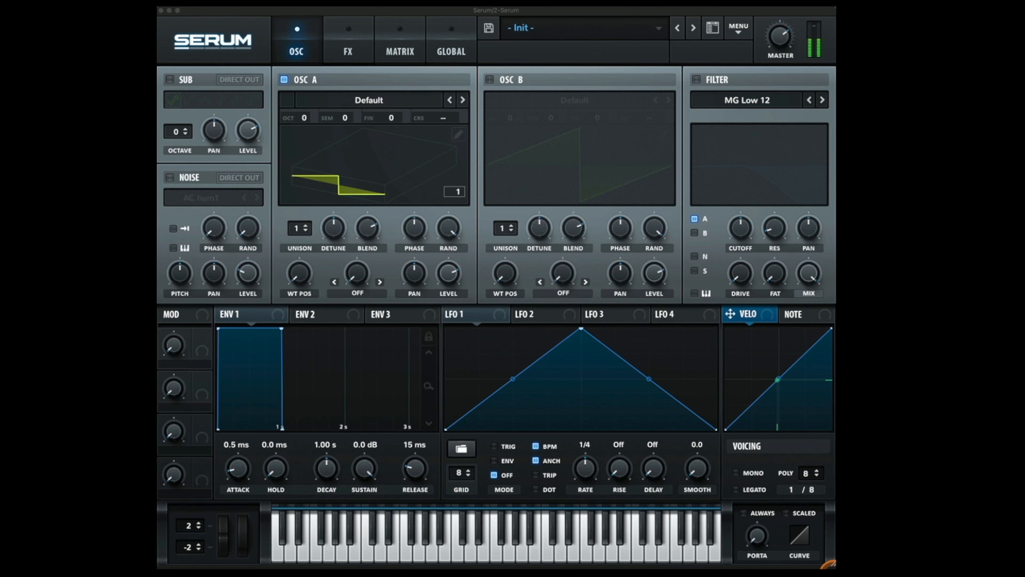
click(811, 20)
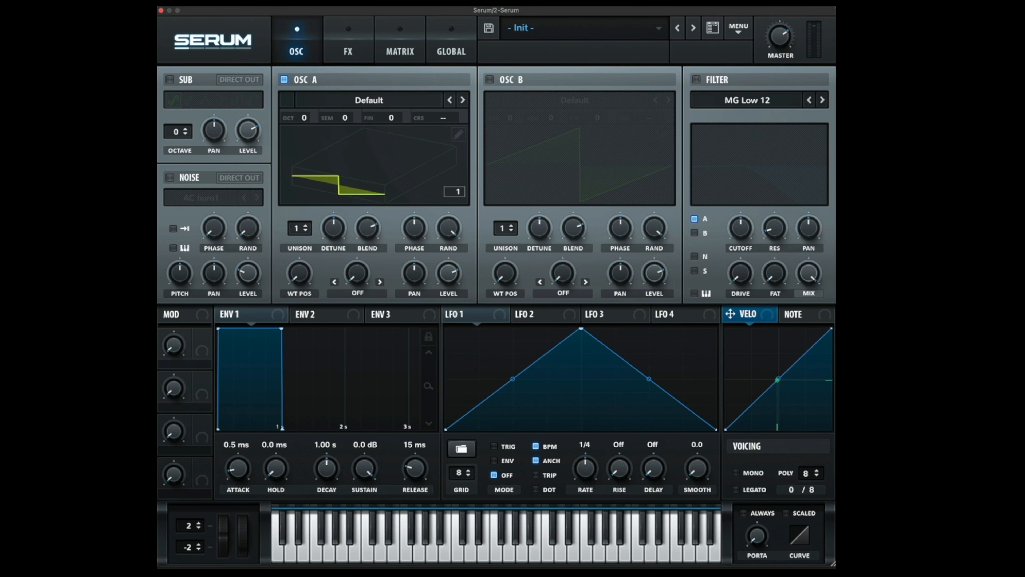
drag(510, 9, 938, 9)
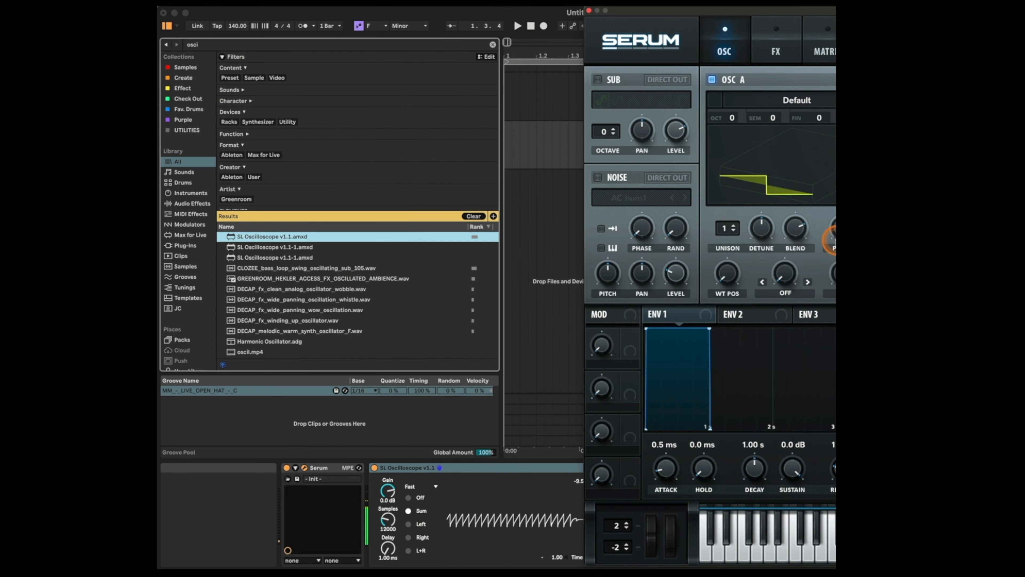
Load the Analog wavetable Basic Shapes in OSC A and raise its wavetable position to the square wave at frame 4.
click(793, 111)
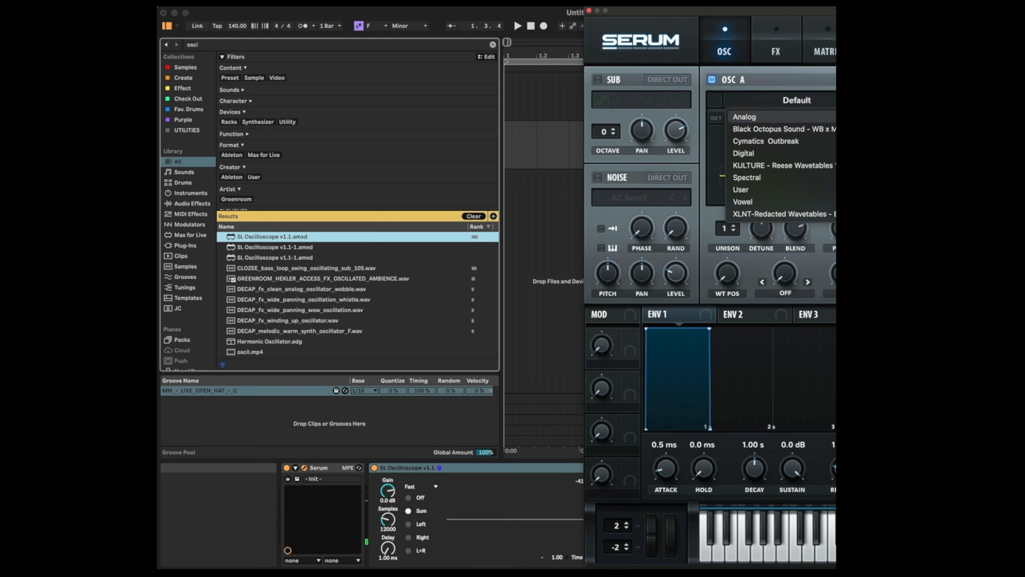
click(785, 236)
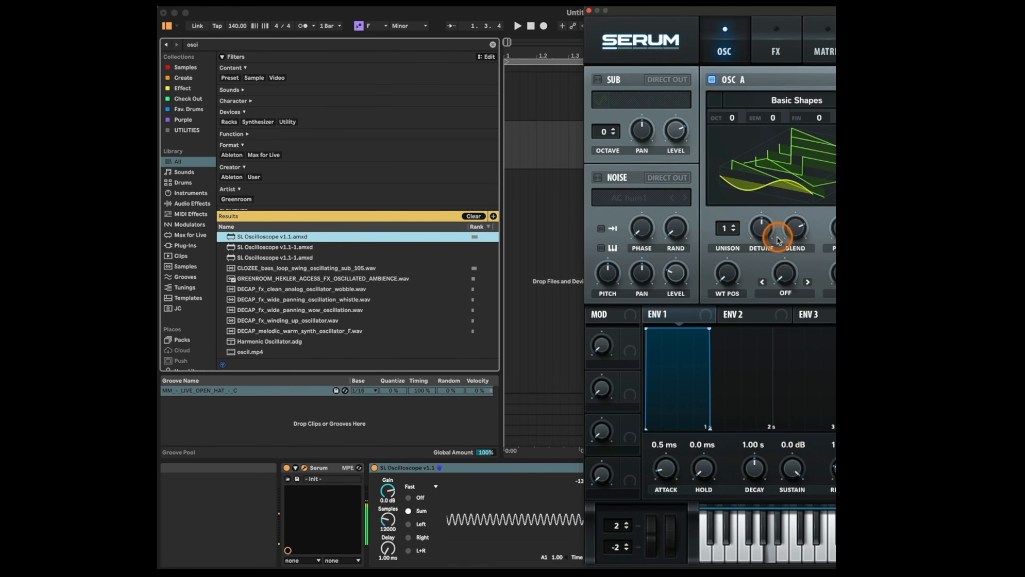
click(709, 331)
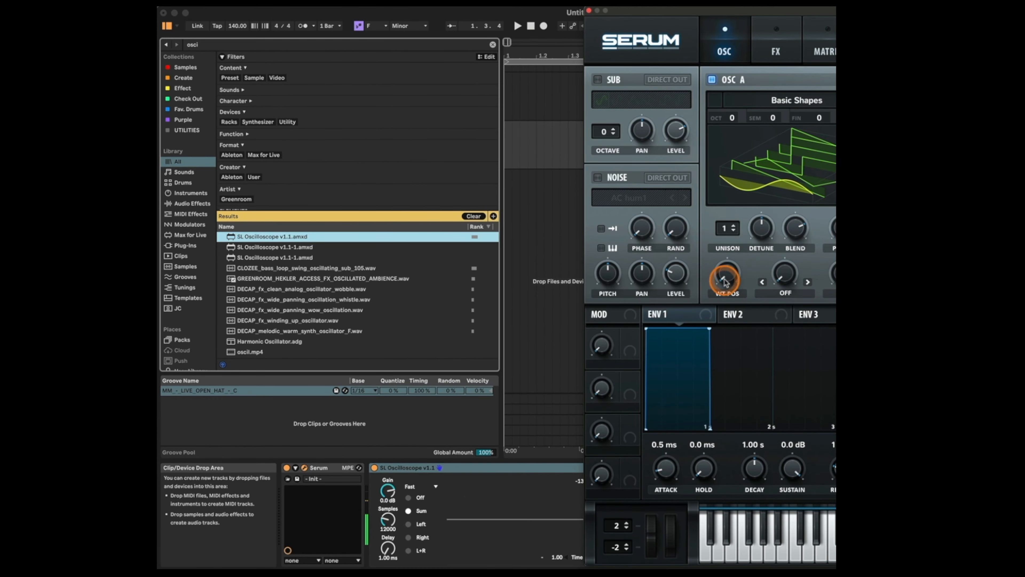
drag(724, 281, 729, 234)
drag(731, 272, 731, 264)
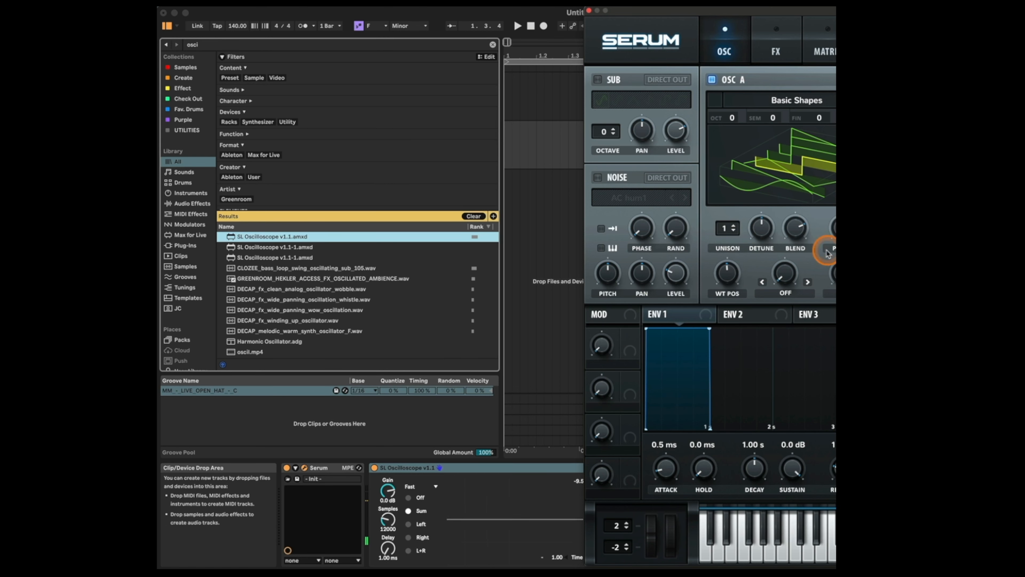
Bring the Serum window back over Live and lower OSC A's wavetable position to the sine shape in the 2D view.
drag(831, 10, 449, 10)
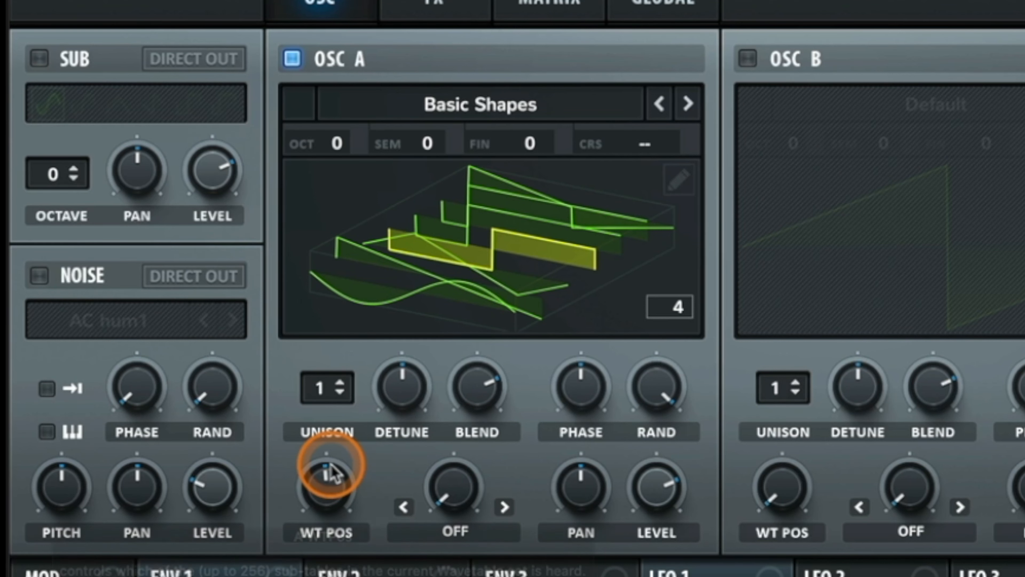
click(419, 270)
drag(344, 476, 355, 573)
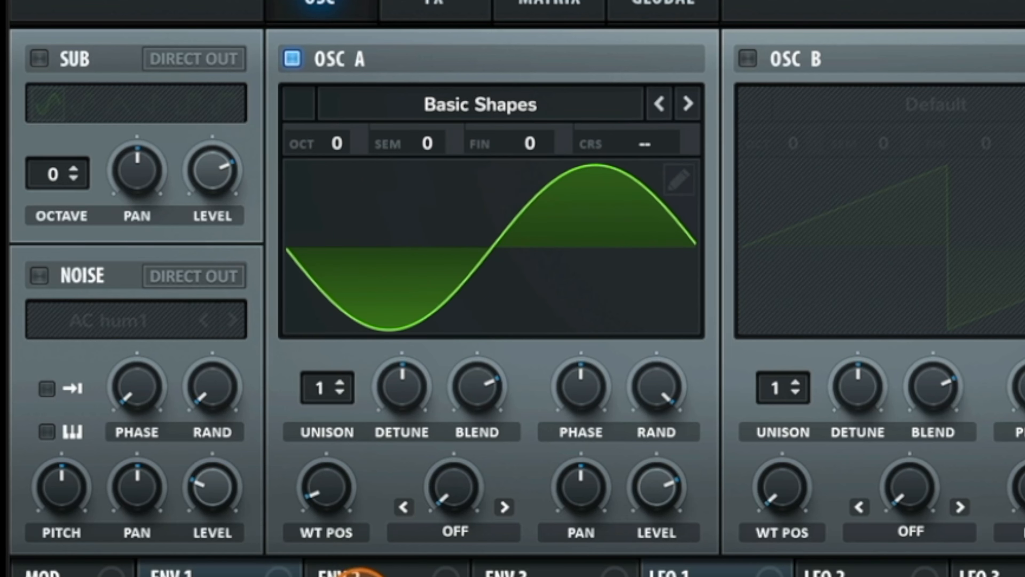
Load the Analog wavetable Mellow But Instable in OSC A and sweep its wavetable position upward.
click(504, 103)
mouse_move(546, 155)
click(911, 562)
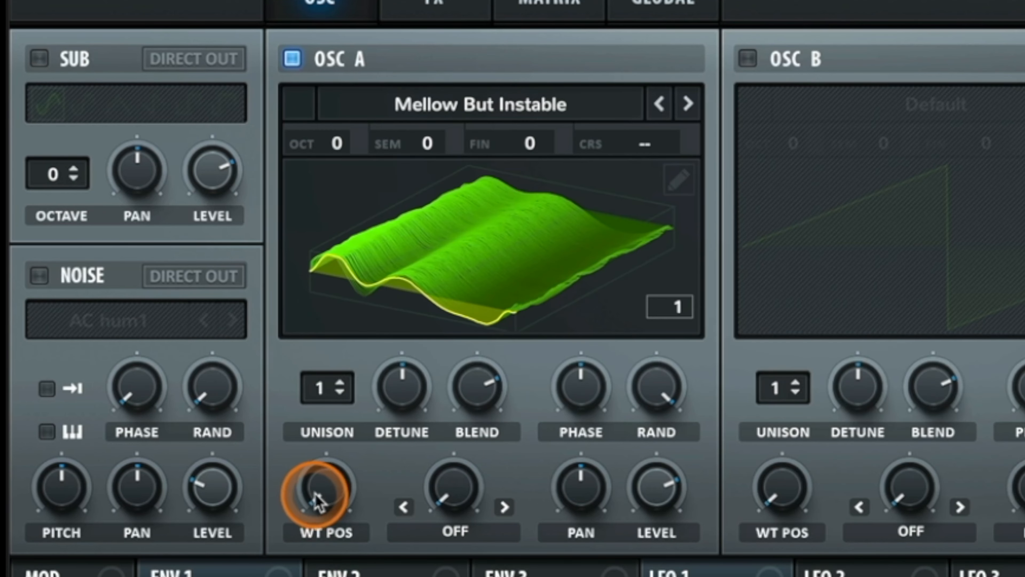
drag(328, 511, 440, 99)
Step OSC A through the following wavetables past MiniBass to MsPw, and return the wavetable position to its minimum.
click(686, 103)
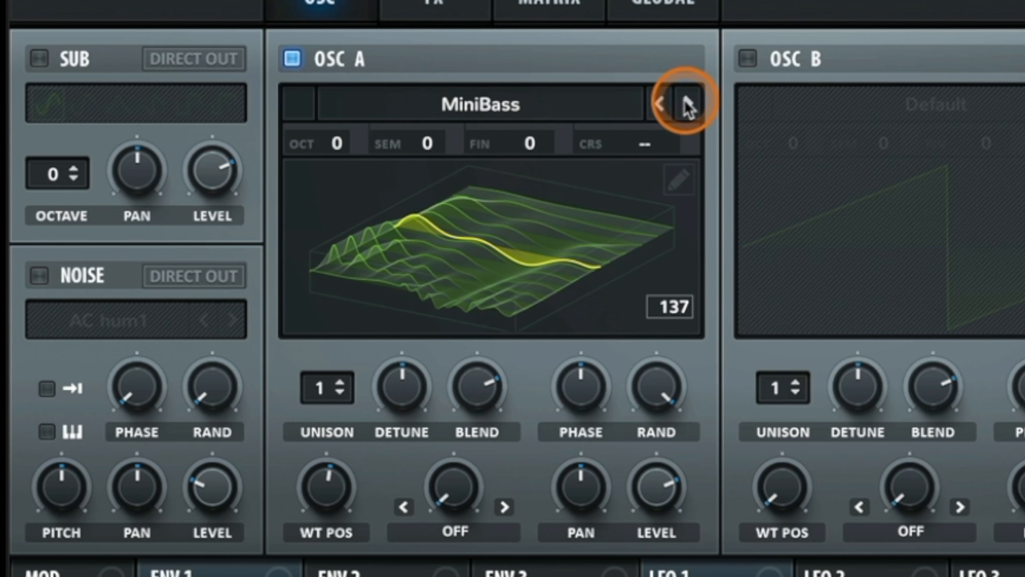
click(687, 104)
click(687, 104)
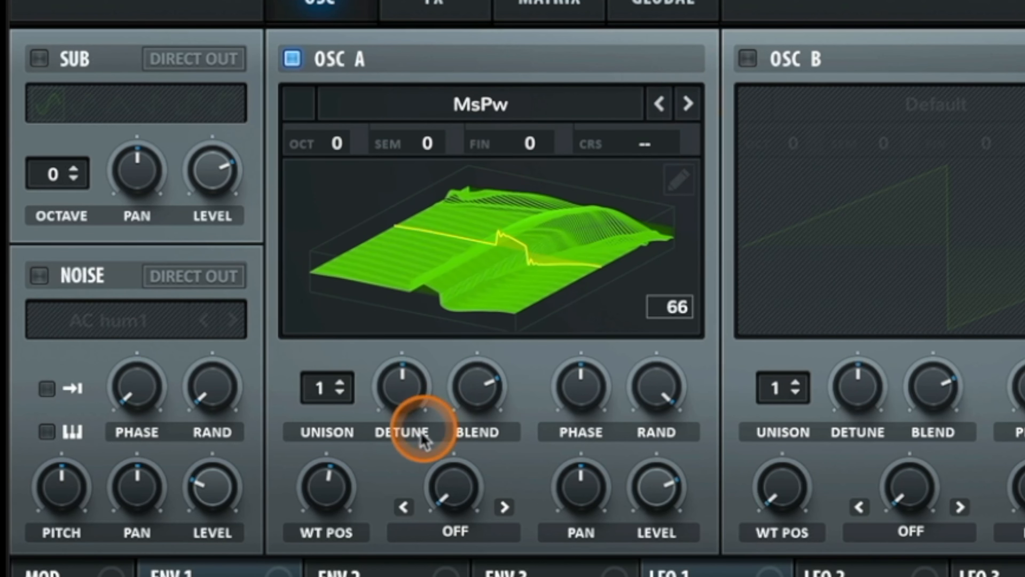
mouse_move(336, 479)
mouse_down()
mouse_move(336, 573)
mouse_move(304, 504)
mouse_move(327, 283)
mouse_move(311, 481)
mouse_move(348, 527)
mouse_up()
Reload the Basic Shapes wavetable in OSC A and raise its wavetable position to the square wave in the 2D view.
click(453, 100)
mouse_move(517, 153)
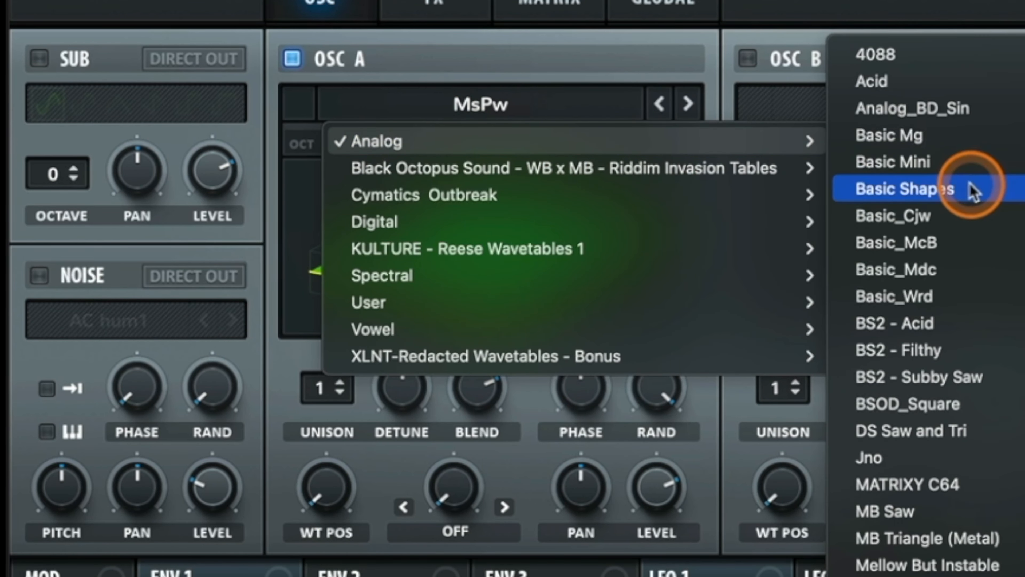
click(977, 190)
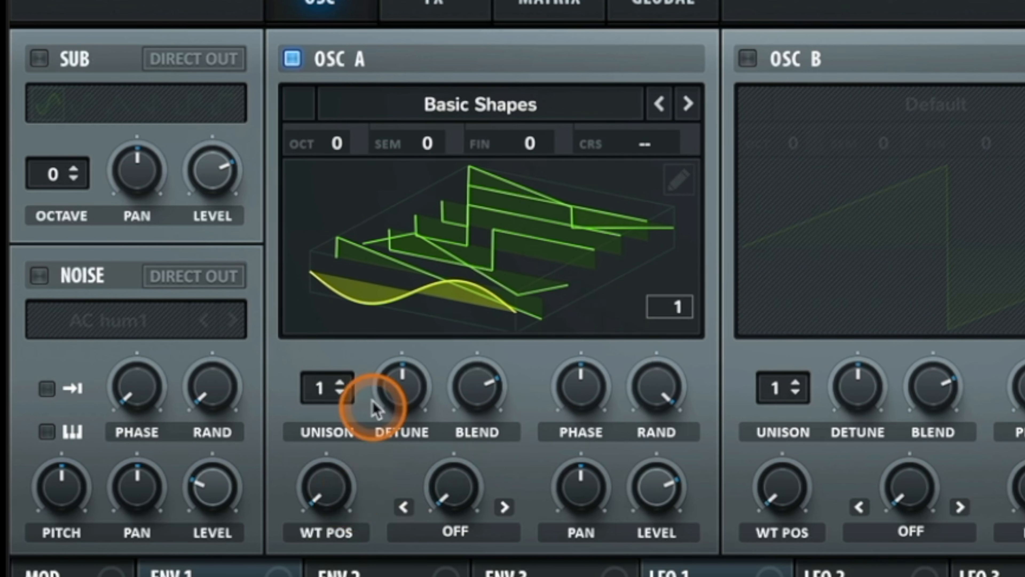
click(525, 285)
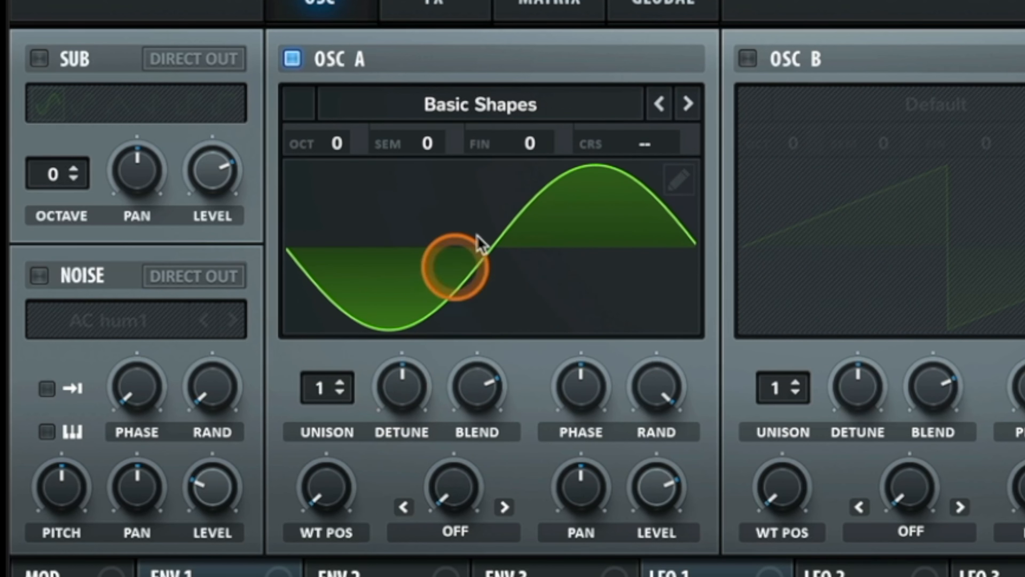
drag(369, 479, 365, 370)
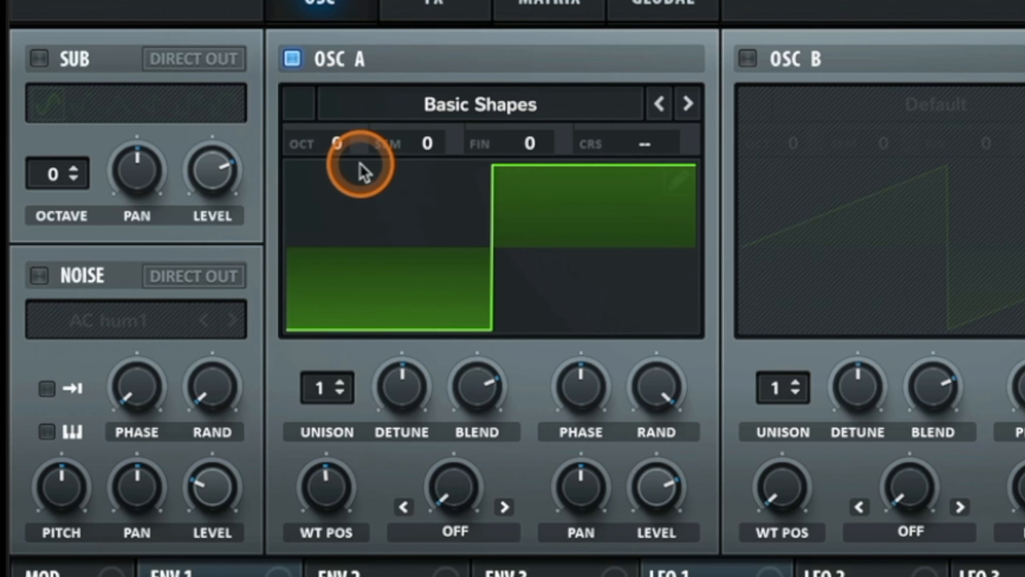
Try OSC A's octave at -1 and its semitone offset at +1, returning both to 0.
click(331, 142)
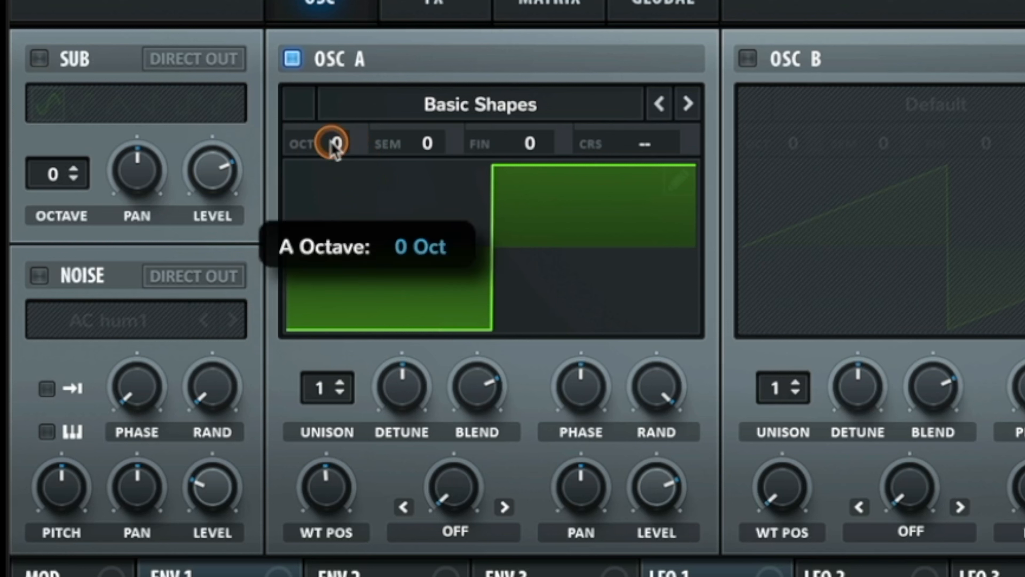
drag(334, 127, 336, 234)
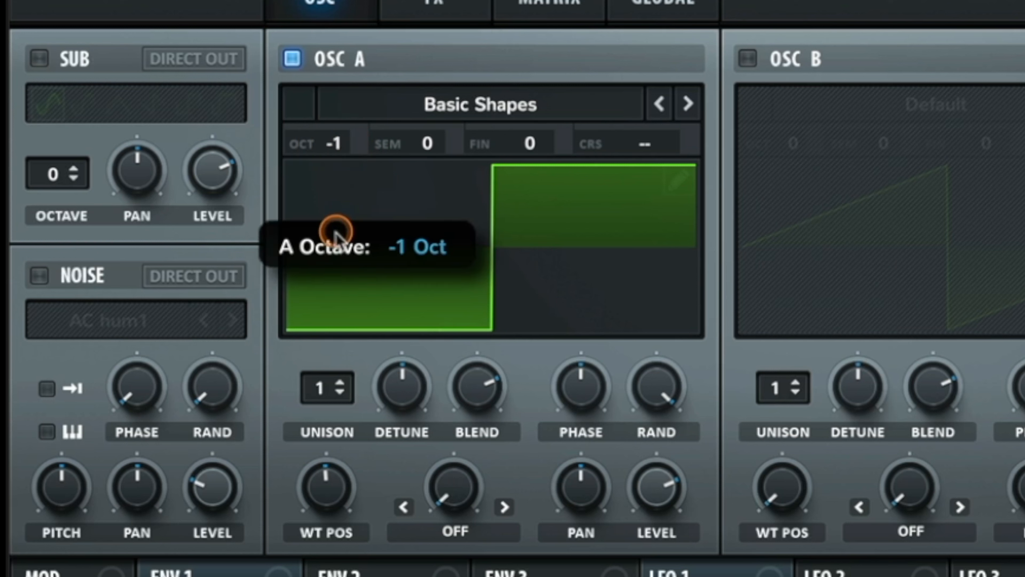
drag(341, 184, 418, 73)
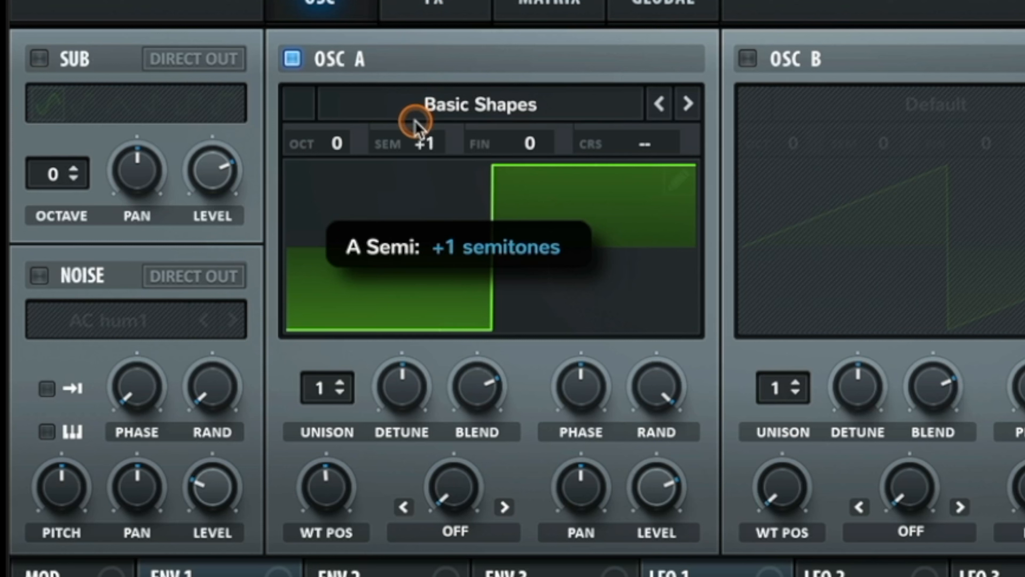
drag(415, 130, 415, 134)
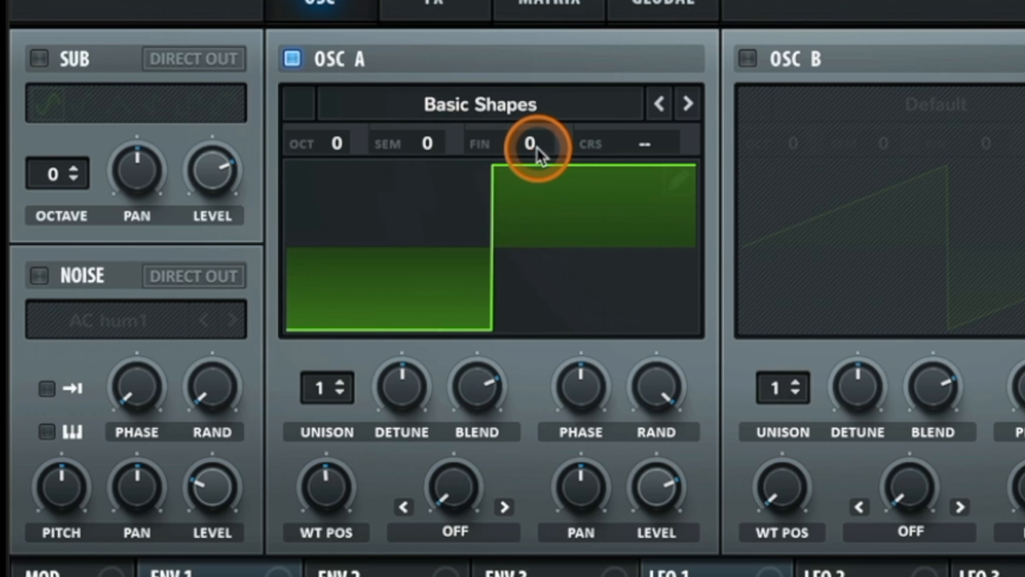
Lower OSC A's fine tuning to about -91 cents and reset it to 0.
drag(529, 143, 514, 323)
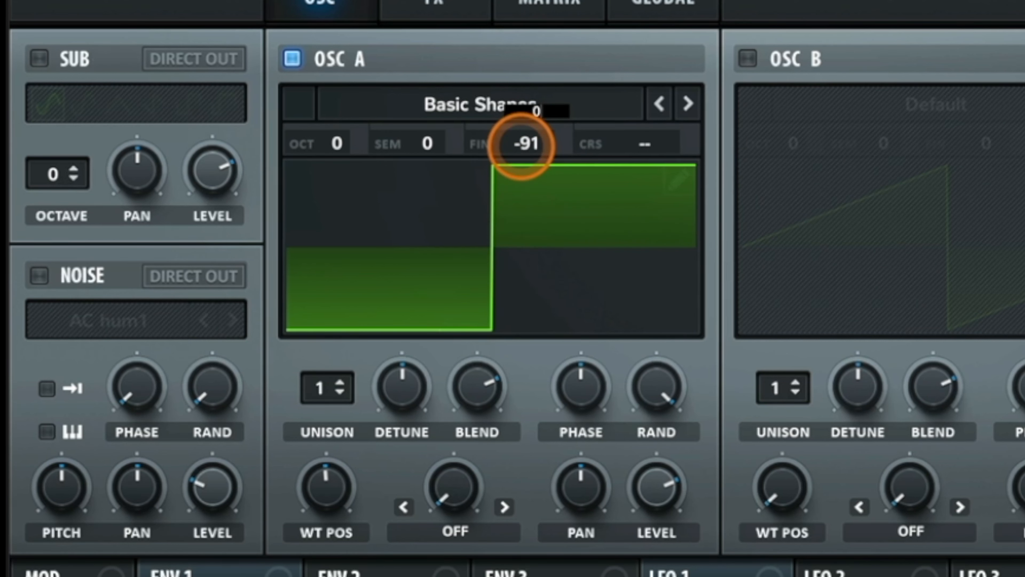
mouse_move(677, 151)
mouse_down()
mouse_move(673, 31)
mouse_move(677, 106)
mouse_move(662, 151)
mouse_up()
double_click(655, 141)
text(0)
key(Return)
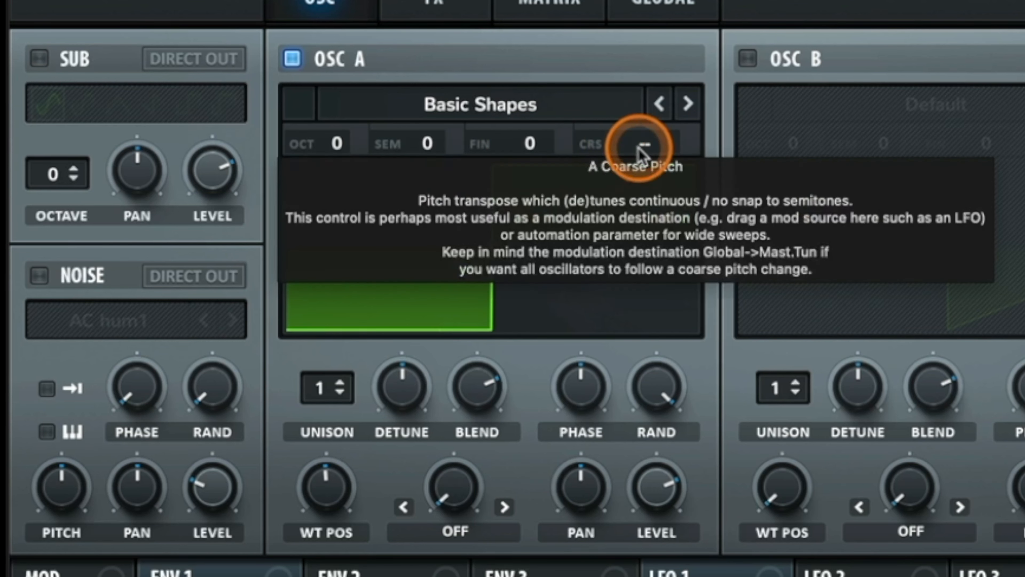
Sweep OSC A's coarse pitch down to -43.02, and bring it back up to -1.10.
mouse_move(641, 148)
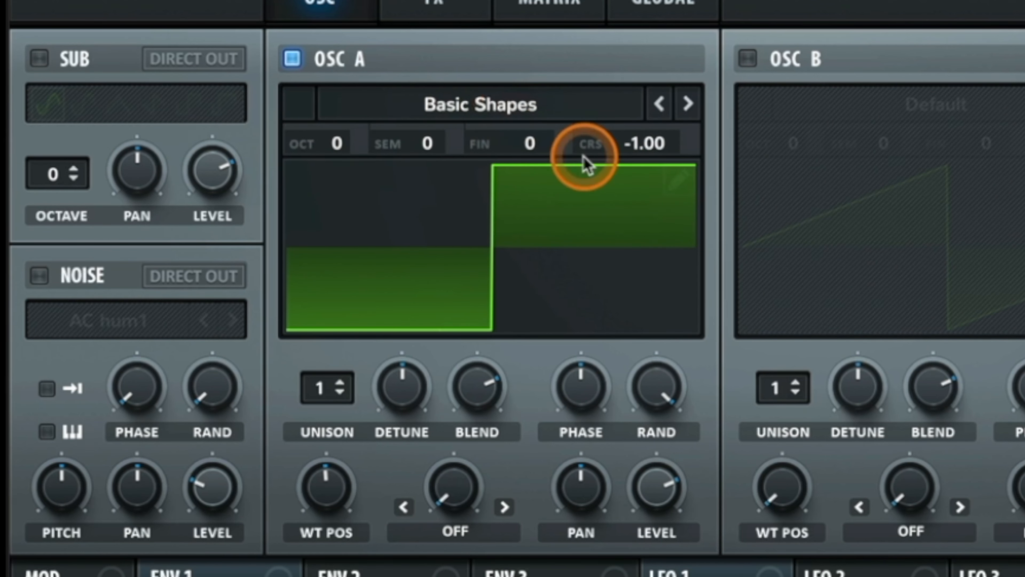
drag(653, 146, 654, 375)
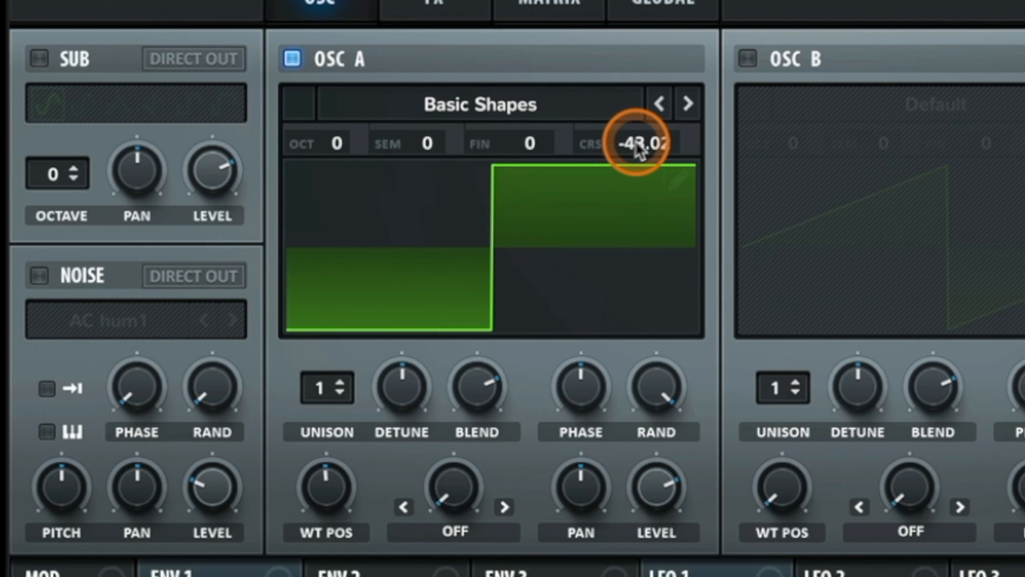
double_click(640, 152)
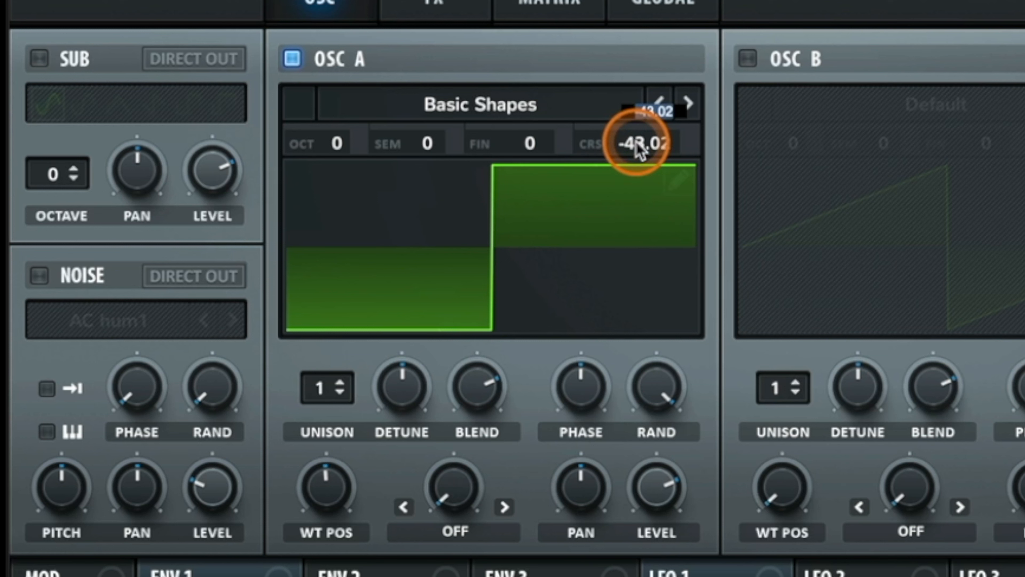
drag(636, 142, 635, 150)
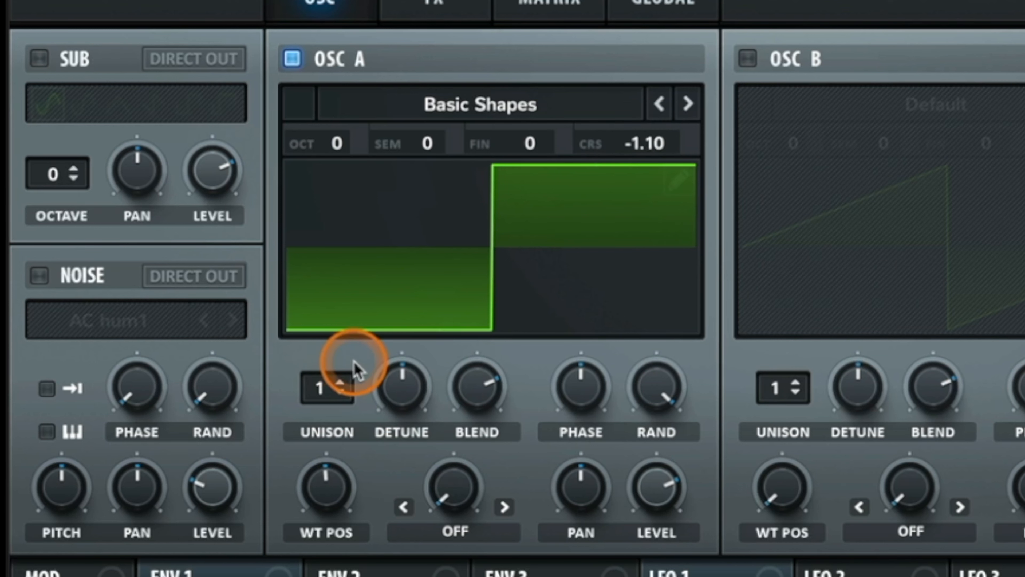
Set OSC A's unison to 2 voices and lower its detune amount.
click(339, 388)
drag(336, 370, 339, 361)
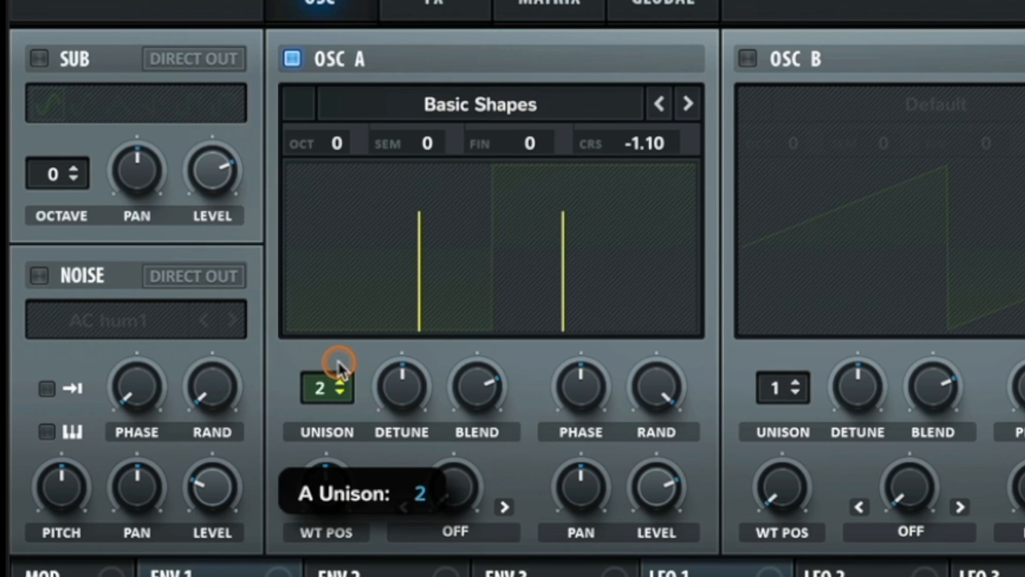
drag(403, 383, 383, 403)
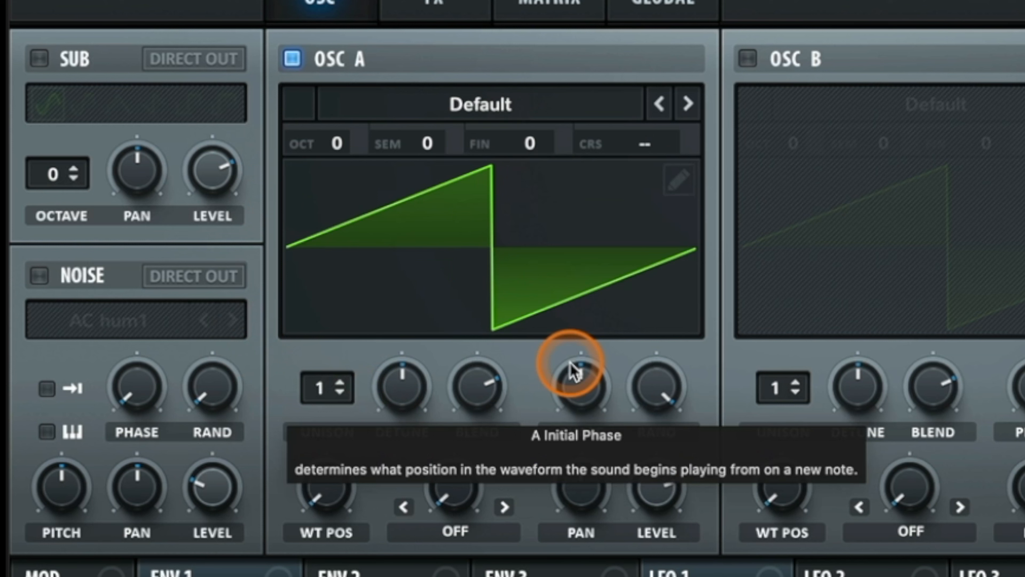
Set OSC A on the Default wavetable to 2 slightly detuned unison voices and lower its octave to -1.
drag(331, 381, 329, 365)
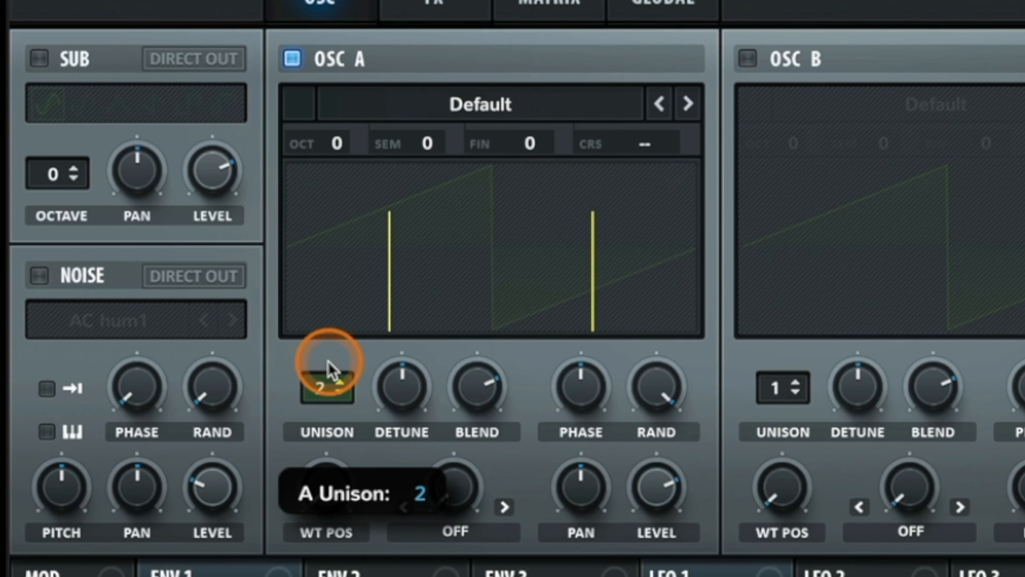
mouse_move(397, 392)
mouse_down()
mouse_move(378, 481)
mouse_move(393, 377)
mouse_up()
drag(343, 156, 341, 190)
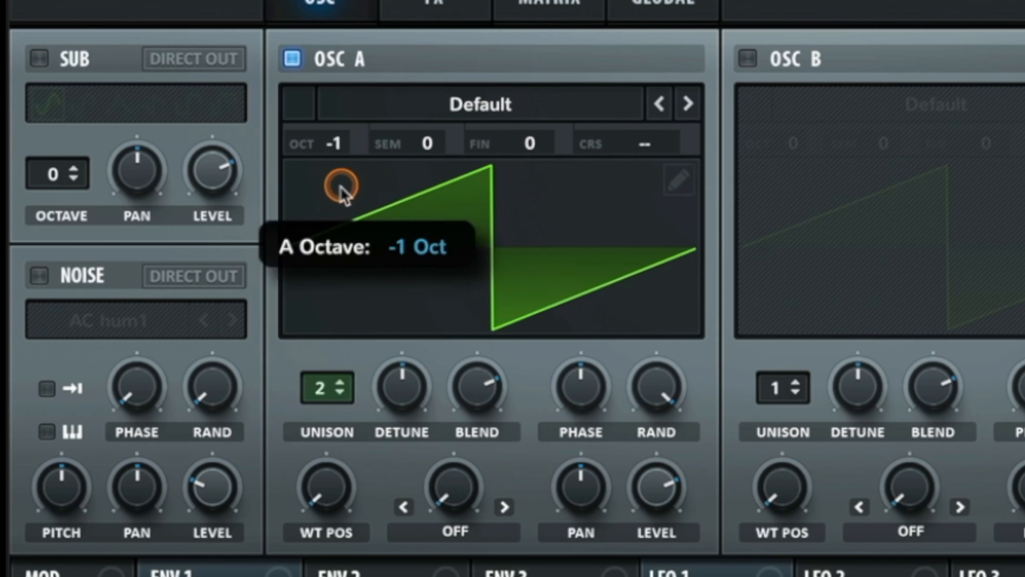
mouse_move(393, 392)
mouse_down()
mouse_move(393, 343)
mouse_move(393, 406)
mouse_up()
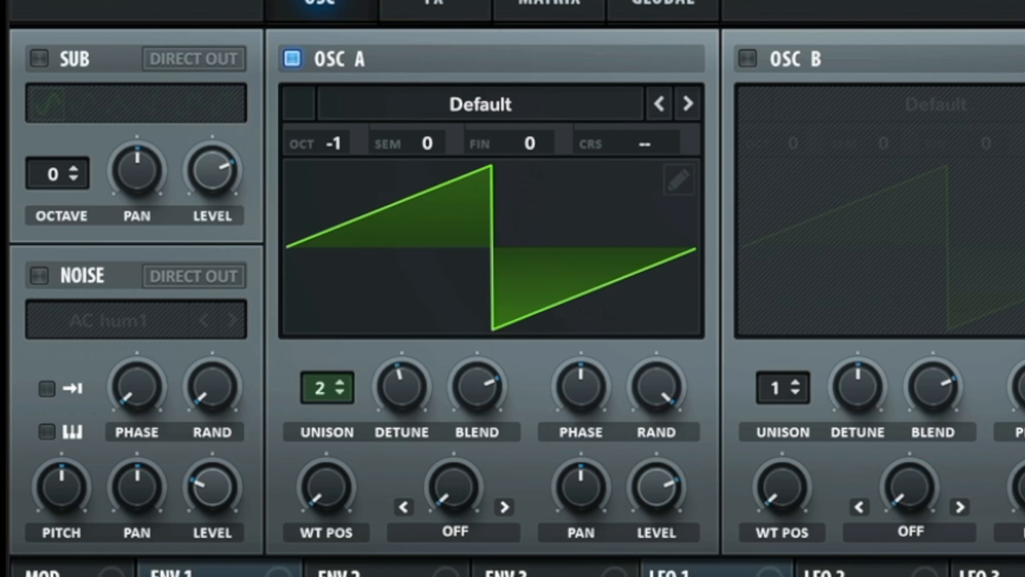
Assign LFO 1 to the filter cutoff and raise the cutoff of the MG Low 12 filter to 639 Hz.
drag(696, 571, 1024, 364)
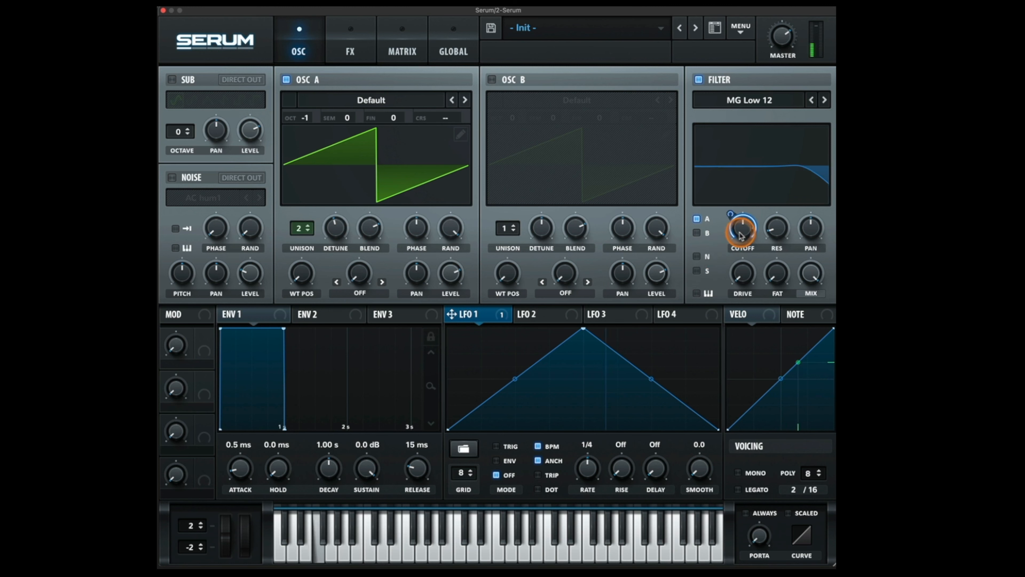
drag(742, 238, 742, 228)
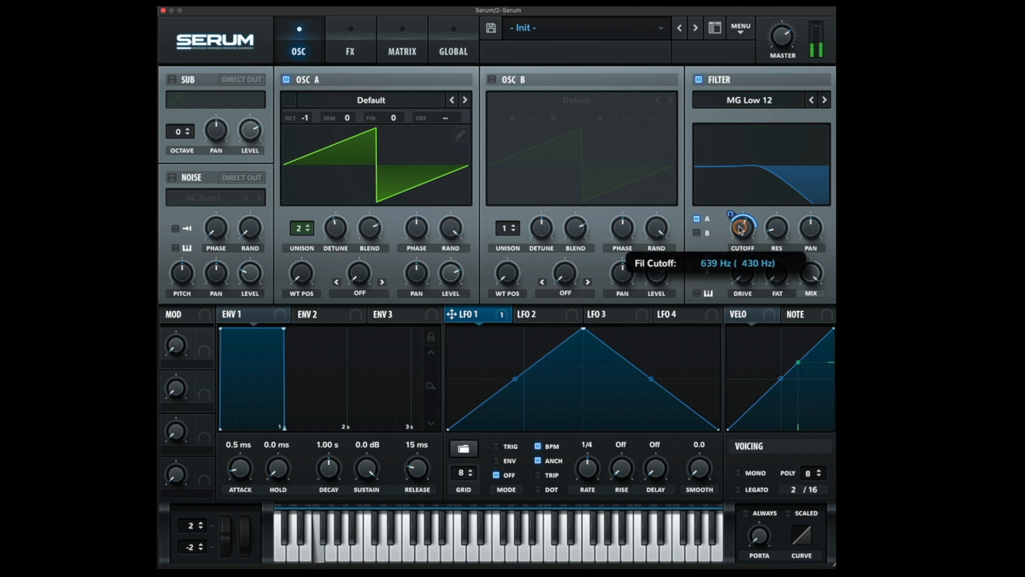
Return OSC A to 1 unison voice at octave 0, and switch the filter off after lowering its cutoff.
click(305, 228)
click(310, 118)
drag(742, 227, 739, 261)
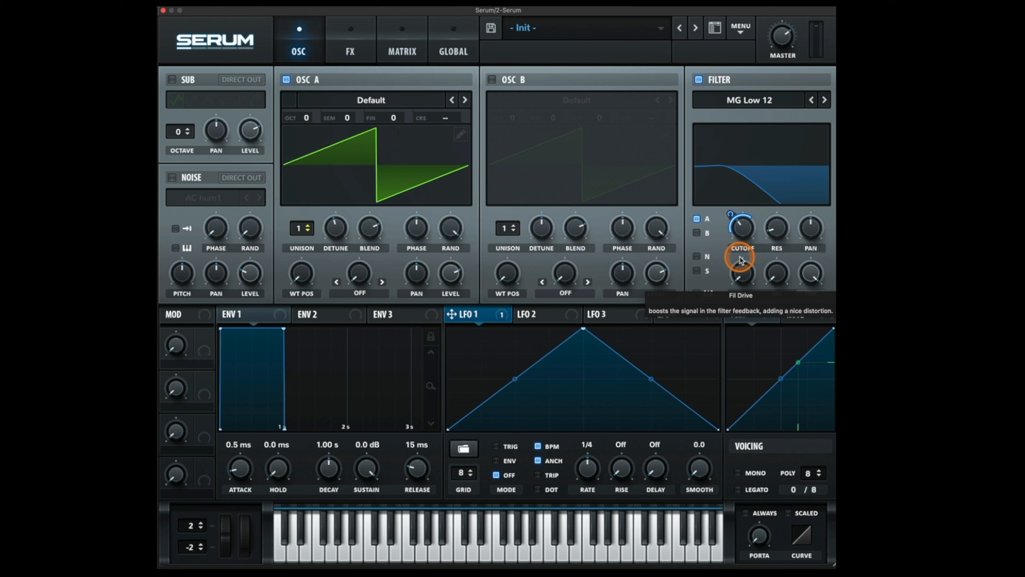
click(699, 80)
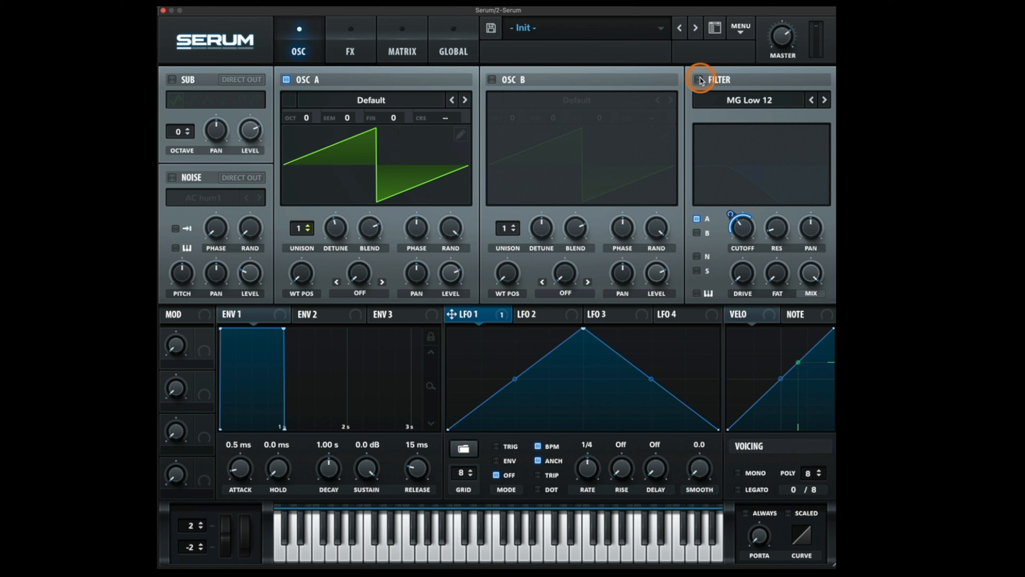
Set OSC A to 12 unison voices with adjusted detune, and switch the voicing to Mono.
drag(306, 229, 307, 190)
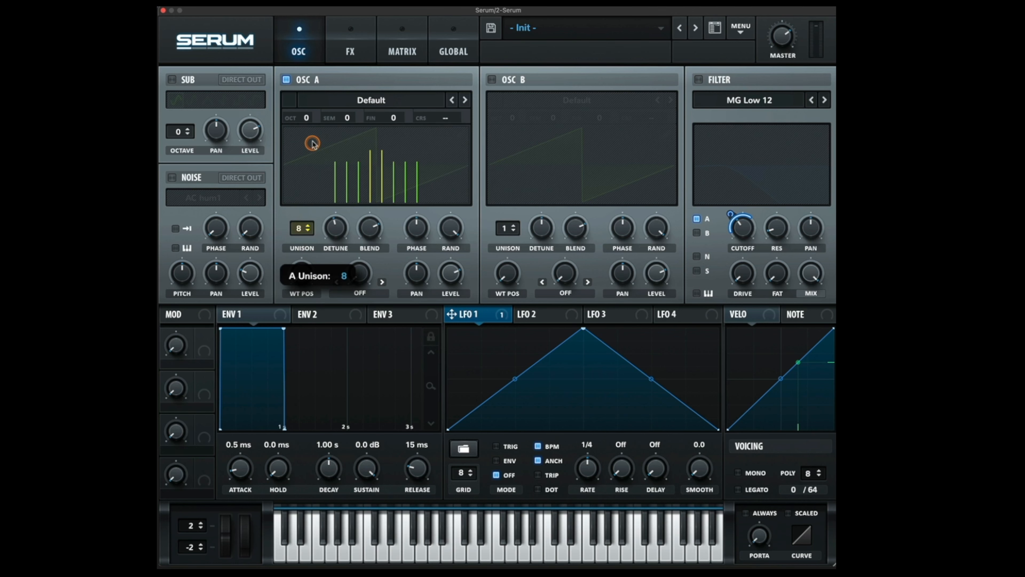
drag(331, 229, 336, 247)
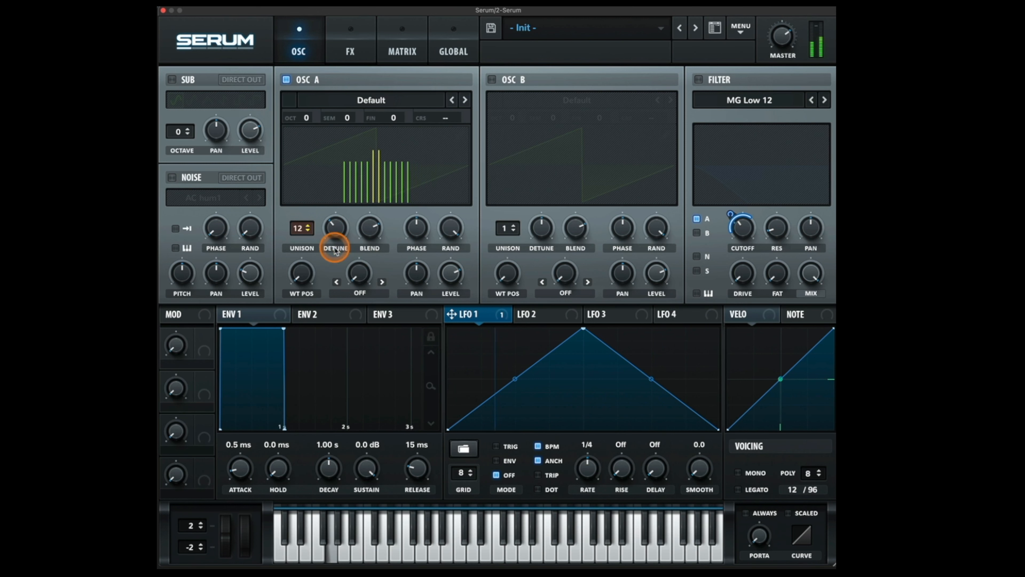
click(739, 471)
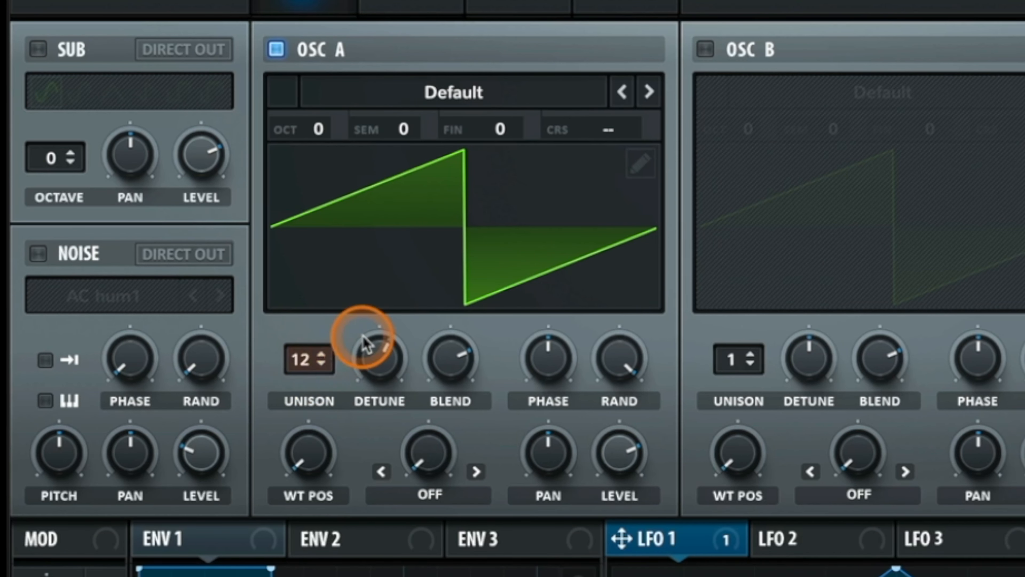
Set OSC A to 2 unison voices with less detune and blend.
drag(316, 360, 321, 524)
mouse_move(373, 342)
mouse_down()
mouse_move(373, 362)
mouse_move(378, 337)
mouse_up()
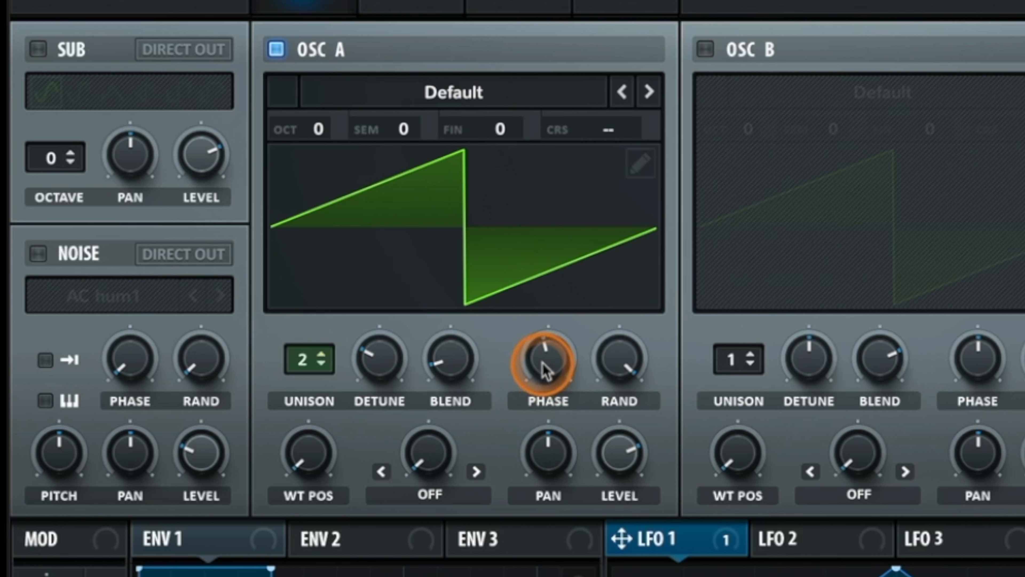
Adjust OSC A's start phase and turn its phase randomness fully down.
drag(545, 367, 565, 316)
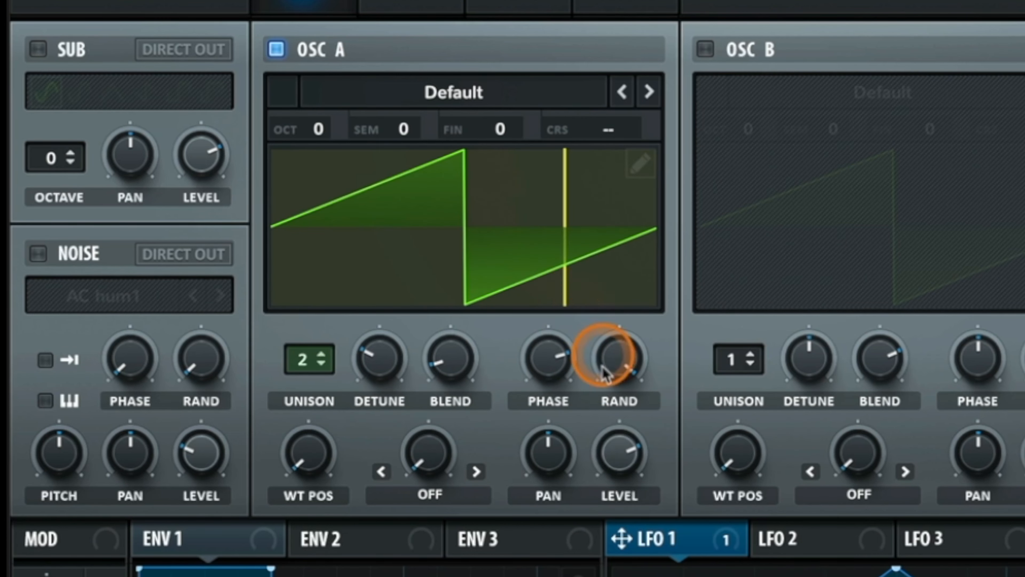
mouse_move(565, 361)
mouse_down()
mouse_move(544, 343)
mouse_move(538, 428)
mouse_move(522, 389)
mouse_move(551, 280)
mouse_move(545, 368)
mouse_move(542, 222)
mouse_move(556, 355)
mouse_move(615, 360)
mouse_move(592, 565)
mouse_move(576, 451)
mouse_move(583, 426)
mouse_up()
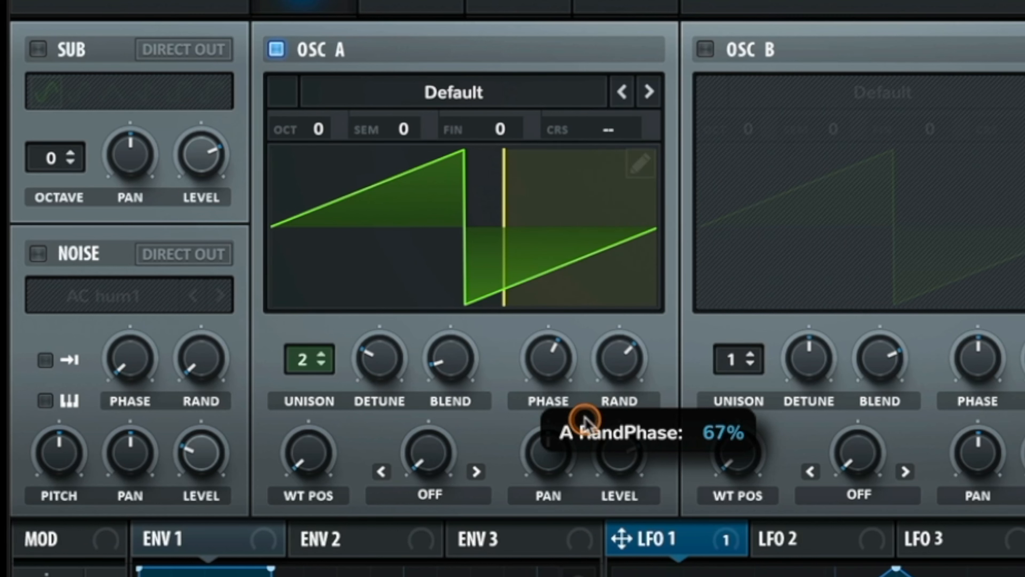
mouse_move(584, 380)
mouse_down()
mouse_move(510, 431)
mouse_move(540, 306)
mouse_move(542, 366)
mouse_move(487, 314)
mouse_up()
drag(634, 382, 612, 472)
drag(549, 362, 556, 335)
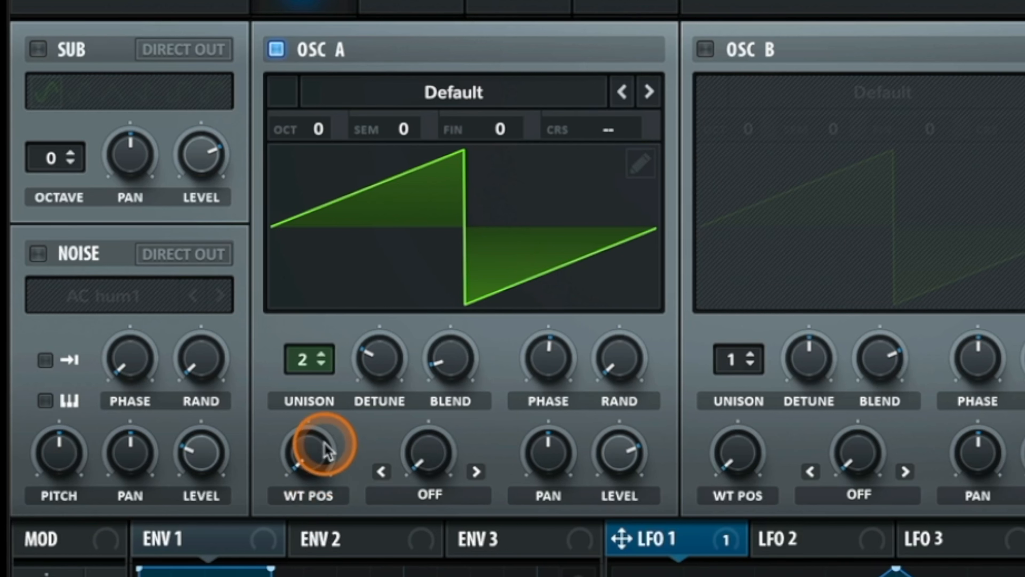
Load the Dull_toy wavetable from the Digital category into OSC A and sweep its wavetable position.
click(544, 92)
mouse_move(537, 232)
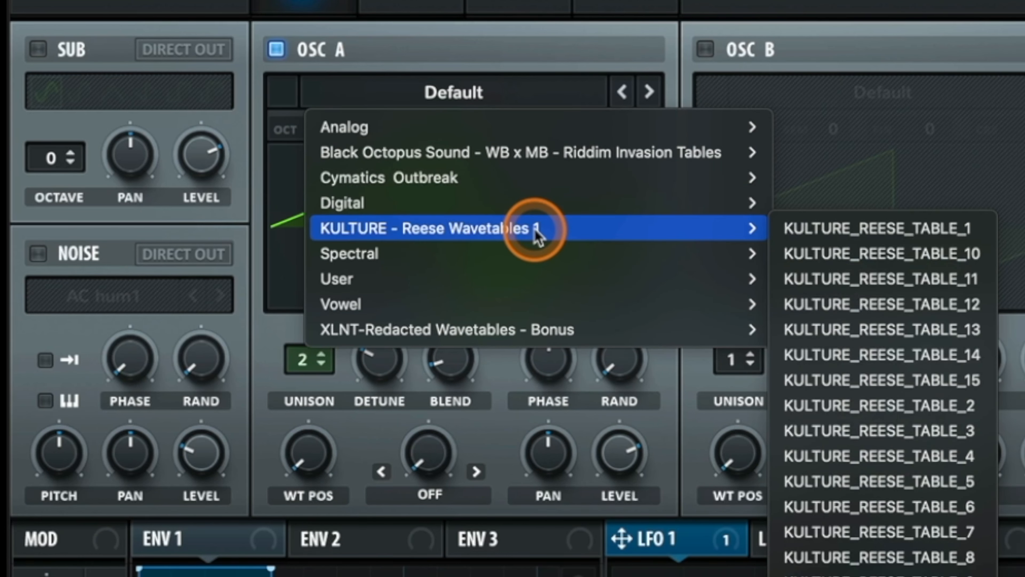
mouse_move(590, 209)
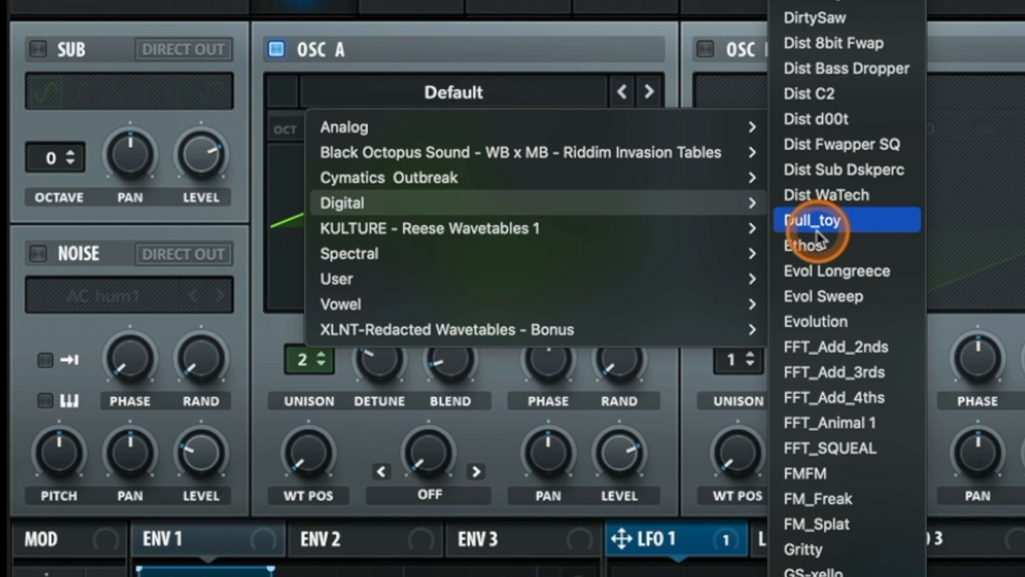
click(807, 245)
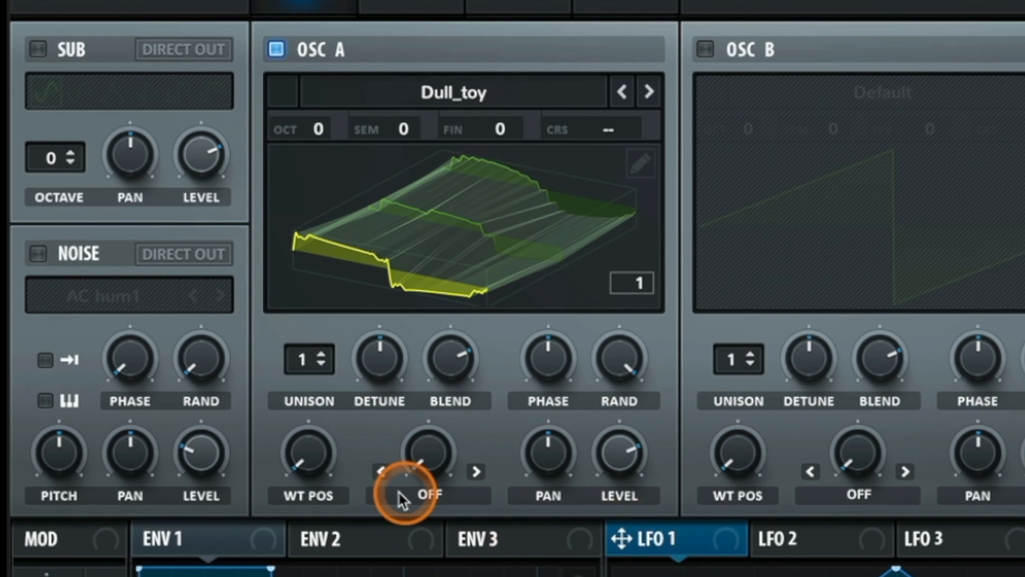
drag(336, 492, 305, 553)
Step OSC A through the Ethos and Evol Longreece wavetables, sweeping the wavetable position of each.
click(649, 92)
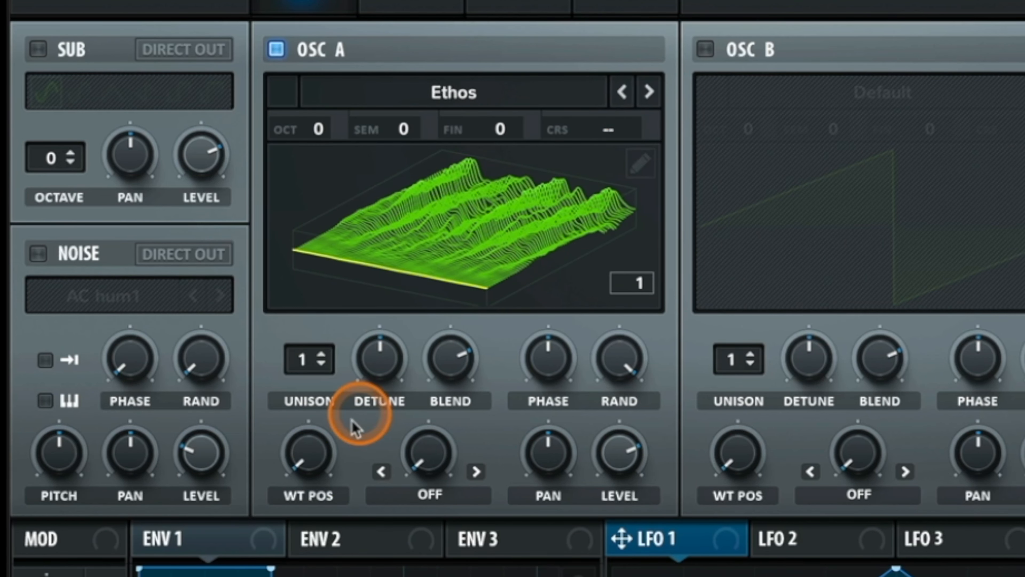
drag(291, 451, 318, 523)
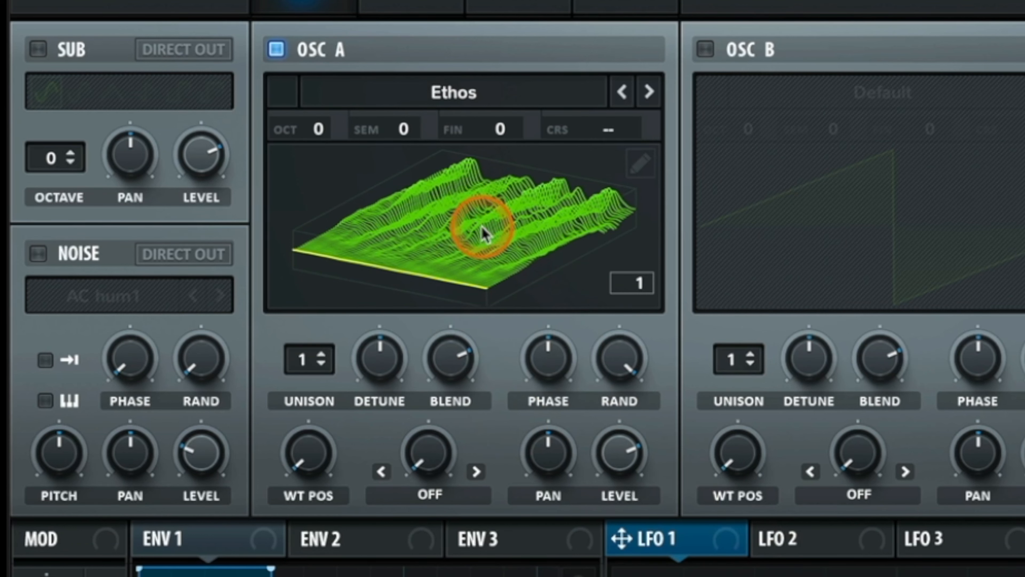
drag(293, 469, 404, 251)
click(648, 92)
drag(300, 465, 347, 551)
Load XLNT-Crude from the XLNT-Redacted Wavetables - Bonus category into OSC A and raise its wavetable position to 256.
click(446, 89)
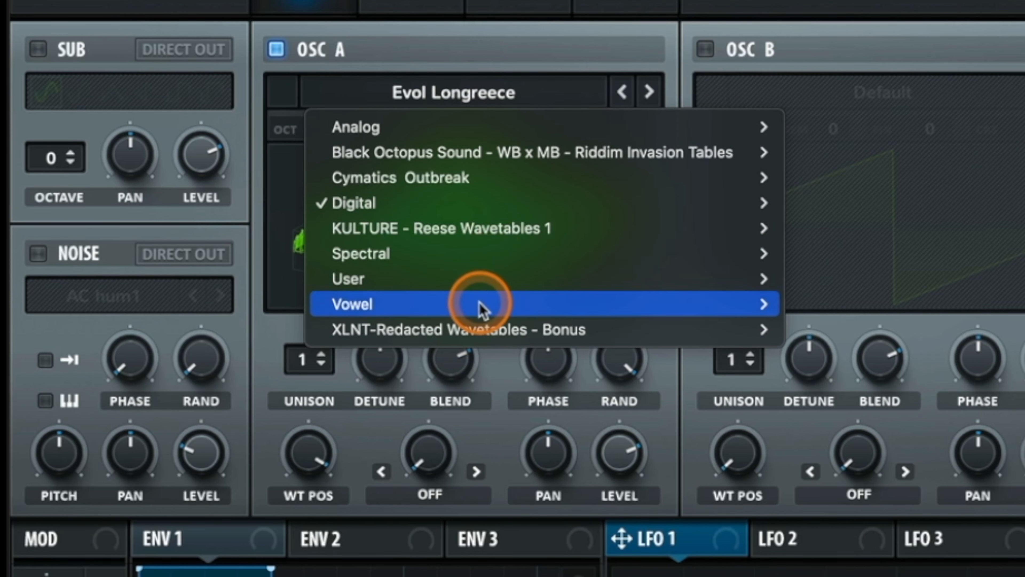
mouse_move(481, 329)
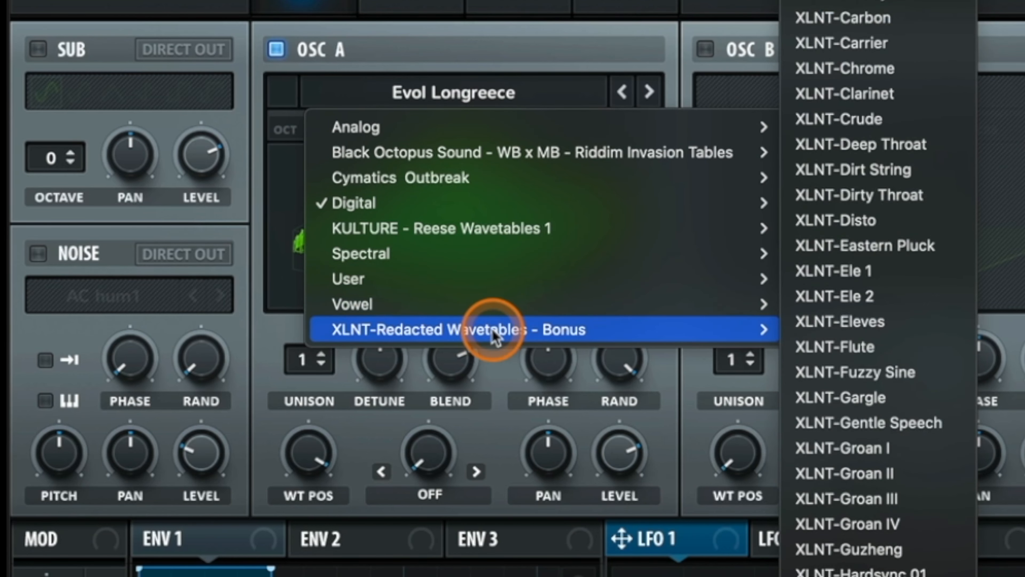
click(862, 118)
drag(316, 452, 535, 211)
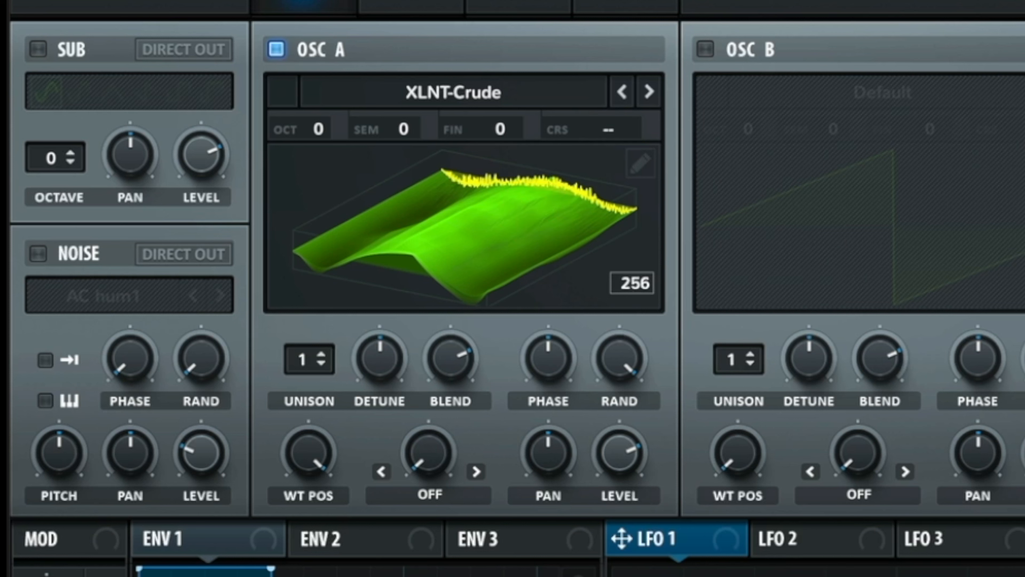
Import the DKP_70_drum_full_metal audio into OSC A as a custom wavetable.
drag(803, 335, 442, 192)
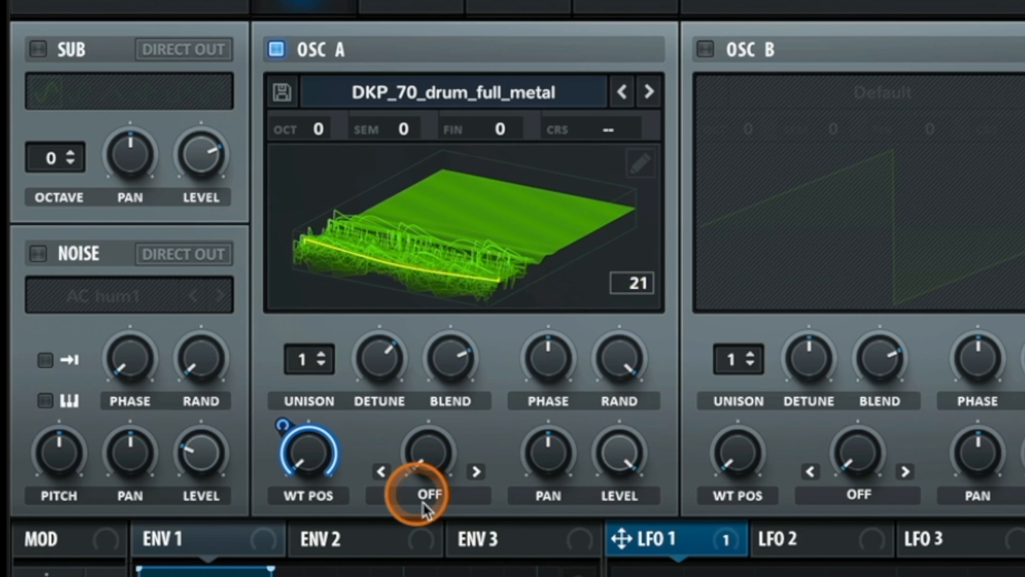
Reset the patch to the Init preset with the Default wavetable in OSC A.
click(514, 103)
click(798, 12)
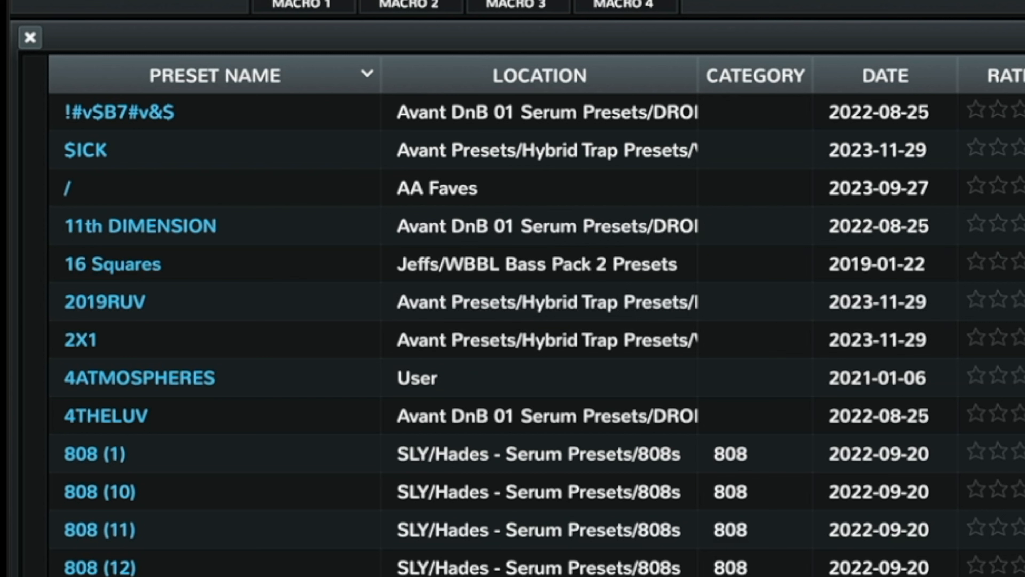
click(935, 41)
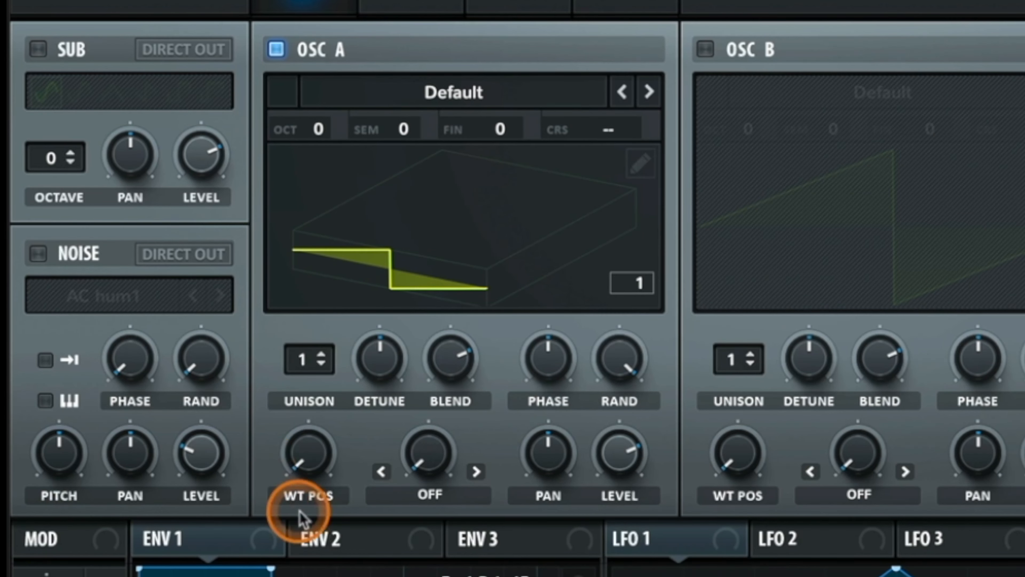
Set OSC A's warp mode to Sync, sweep the warp amount and return it to zero.
click(422, 497)
click(366, 49)
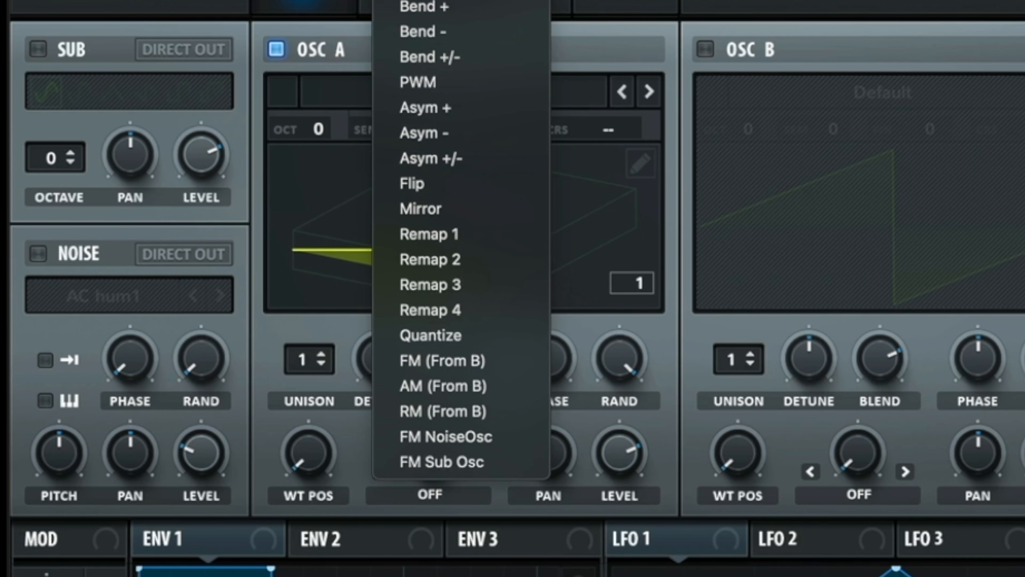
click(457, 2)
drag(428, 450, 432, 519)
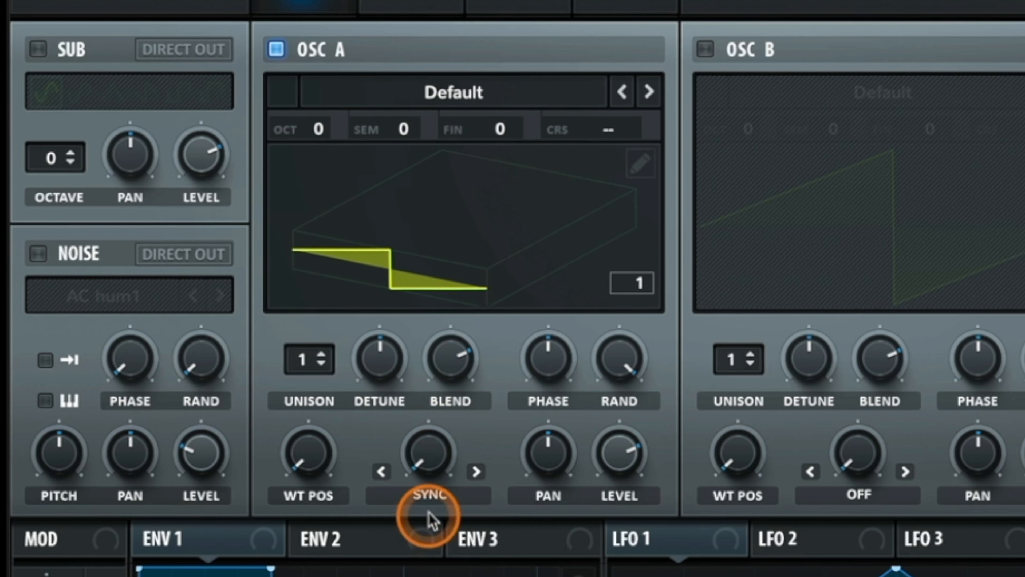
Change OSC A's warp mode to Sync 1/2 Win. and sweep the warp amount.
click(428, 500)
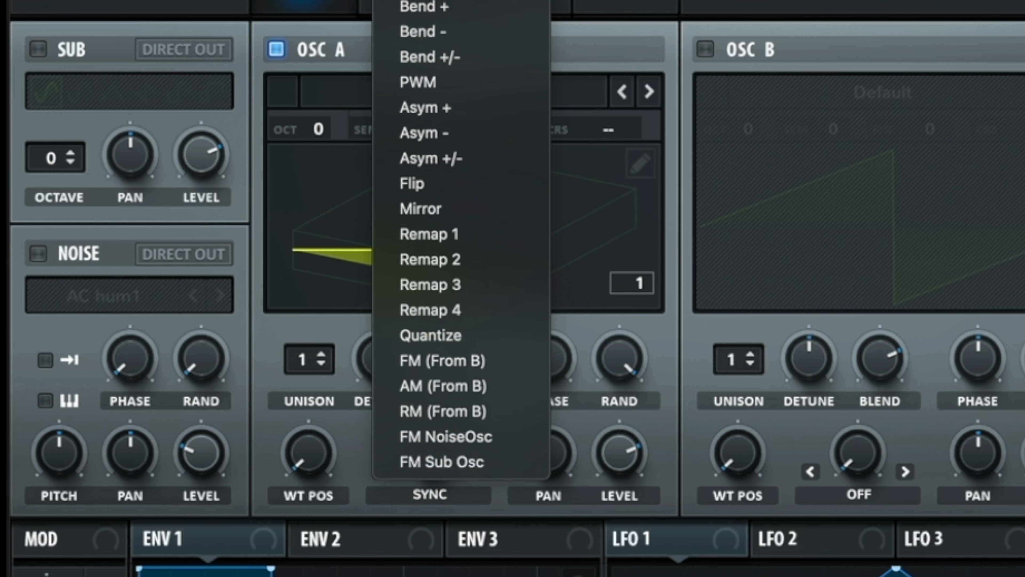
click(436, 1)
drag(428, 464, 414, 531)
Set OSC A's warp mode to Bend +, sweep its amount and switch the wavetable display to 2D.
click(412, 499)
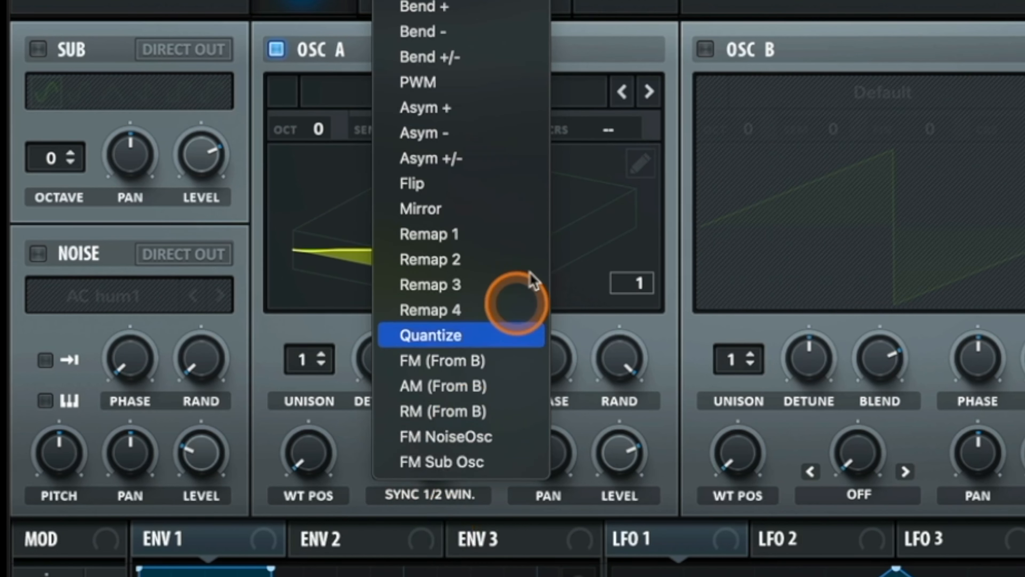
click(493, 9)
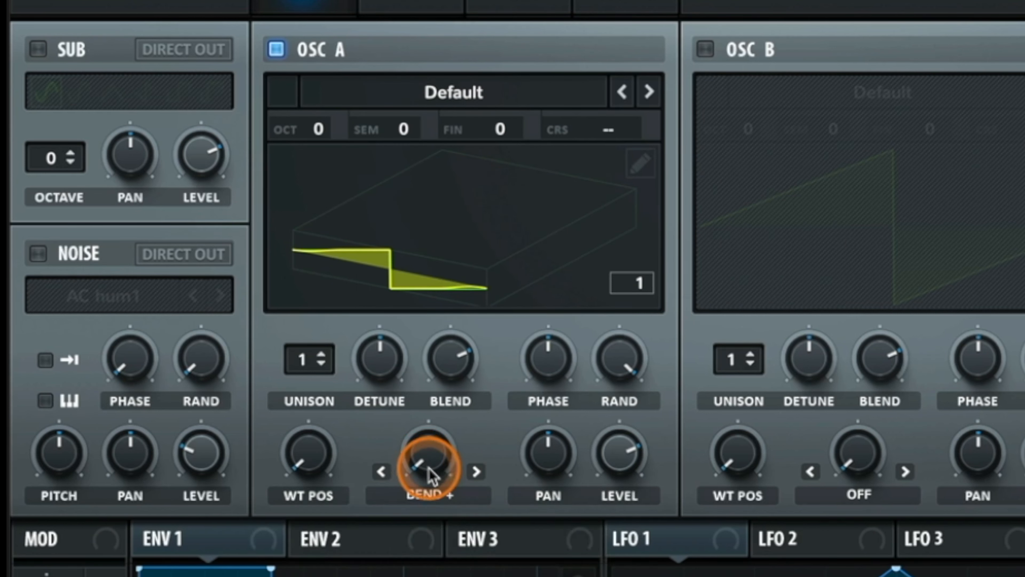
drag(429, 468, 420, 452)
drag(434, 303, 431, 286)
drag(434, 454, 464, 239)
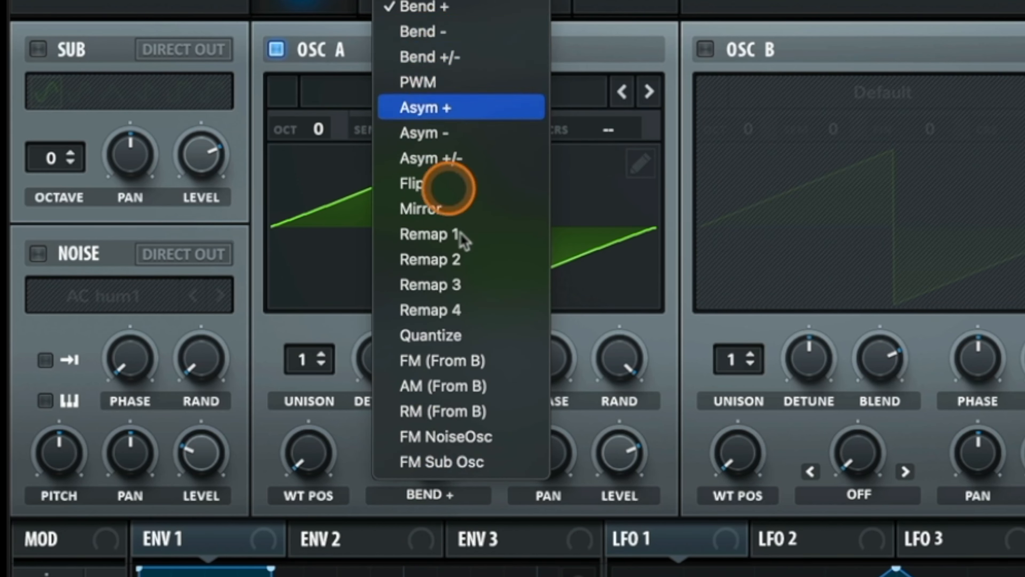
Try OSC A's Bend - and PWM warp modes, sweeping the warp amount in each and returning it to zero.
click(428, 31)
drag(421, 457, 394, 556)
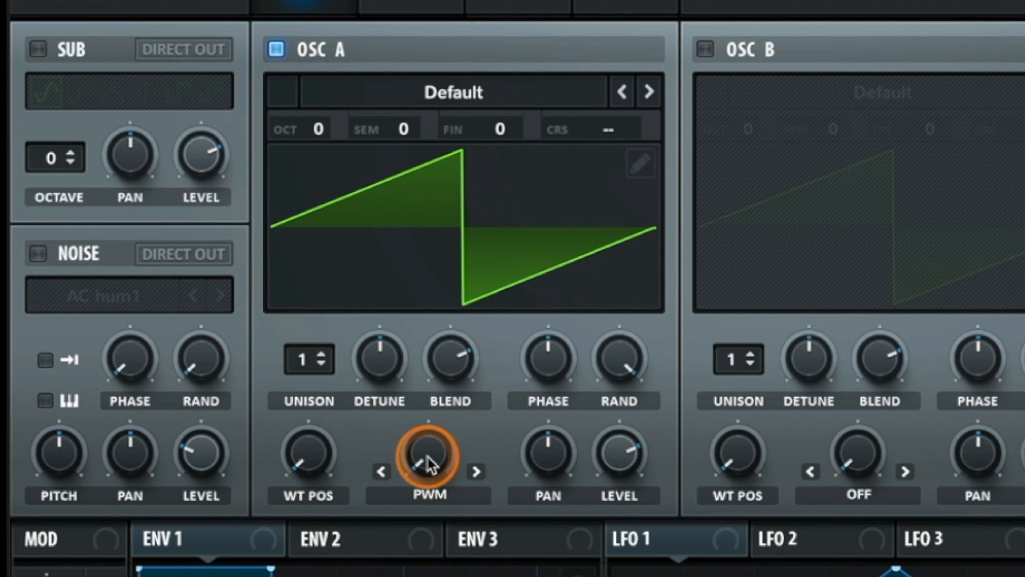
drag(425, 458, 390, 536)
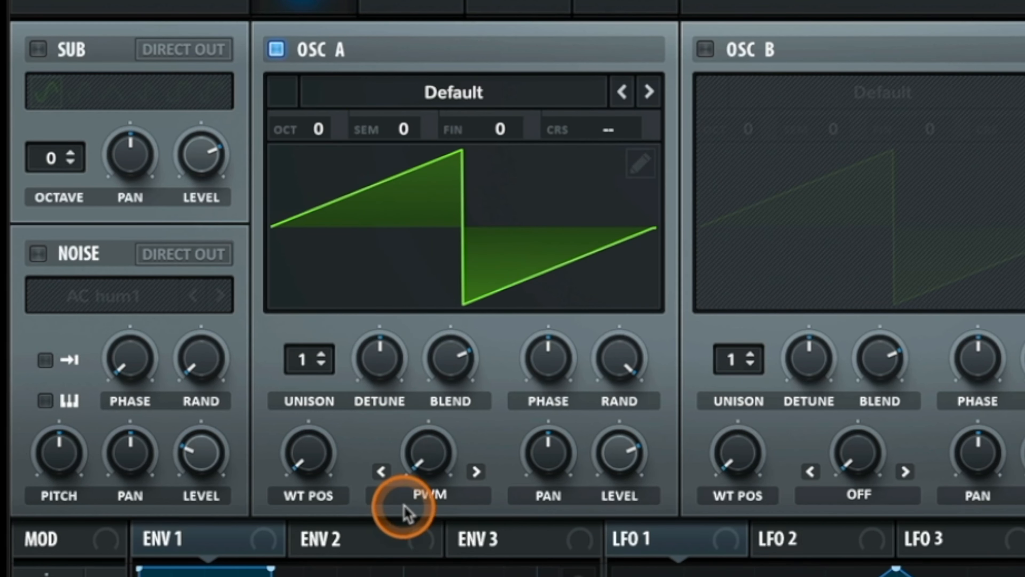
Set OSC A's warp mode to Asym + and sweep the warp amount to skew the waveform.
drag(429, 479, 430, 471)
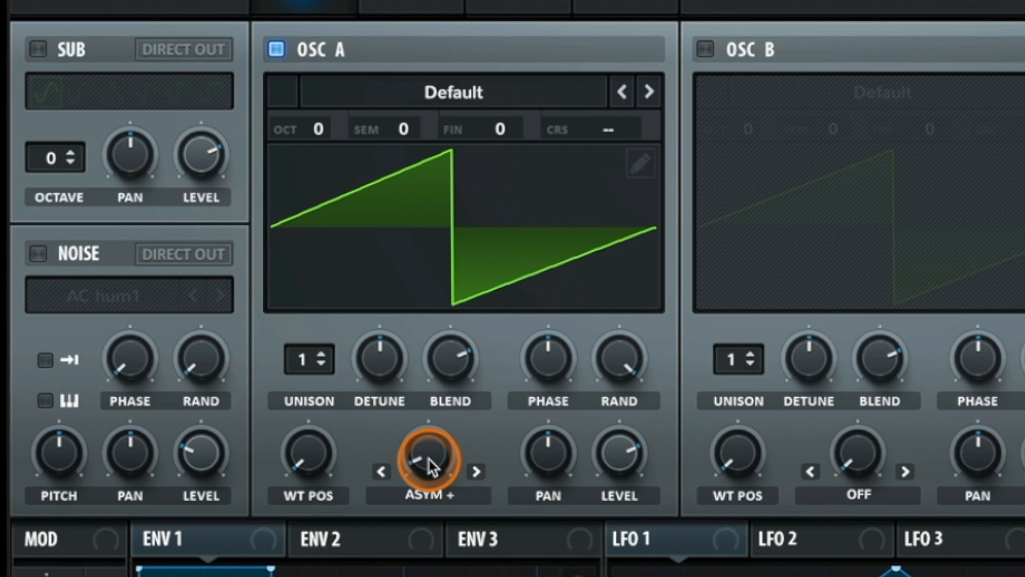
drag(432, 469, 420, 411)
click(423, 487)
click(349, 478)
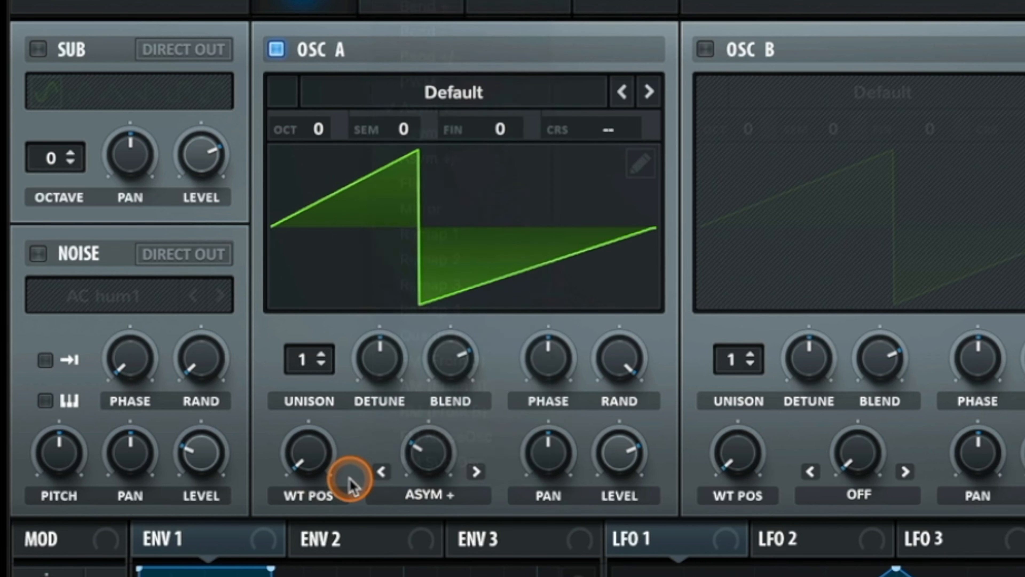
drag(442, 470, 385, 351)
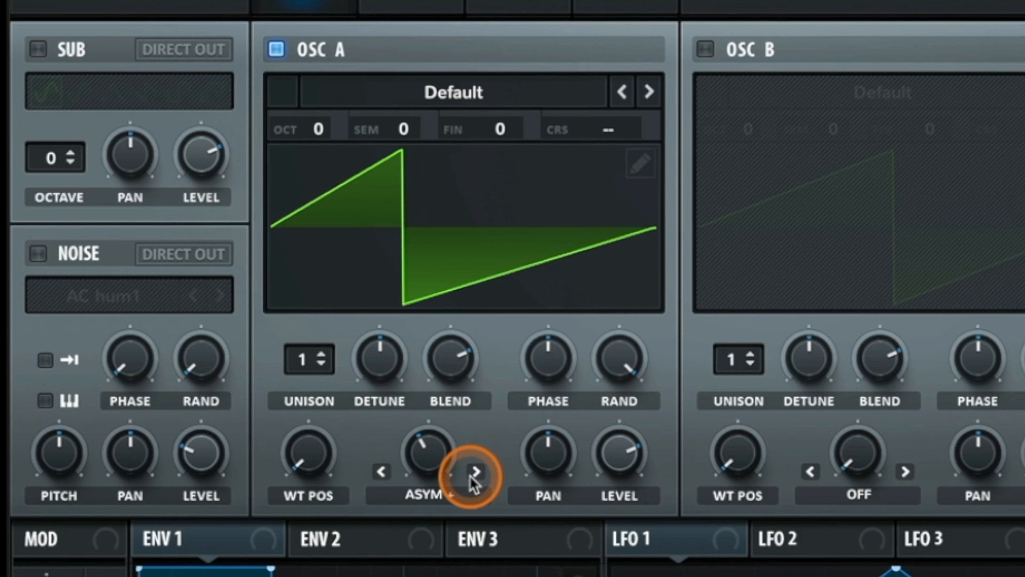
Step OSC A through the Asym - and Asym +/- warp modes, sweeping the warp amount in each.
click(476, 472)
drag(441, 458, 433, 376)
click(476, 472)
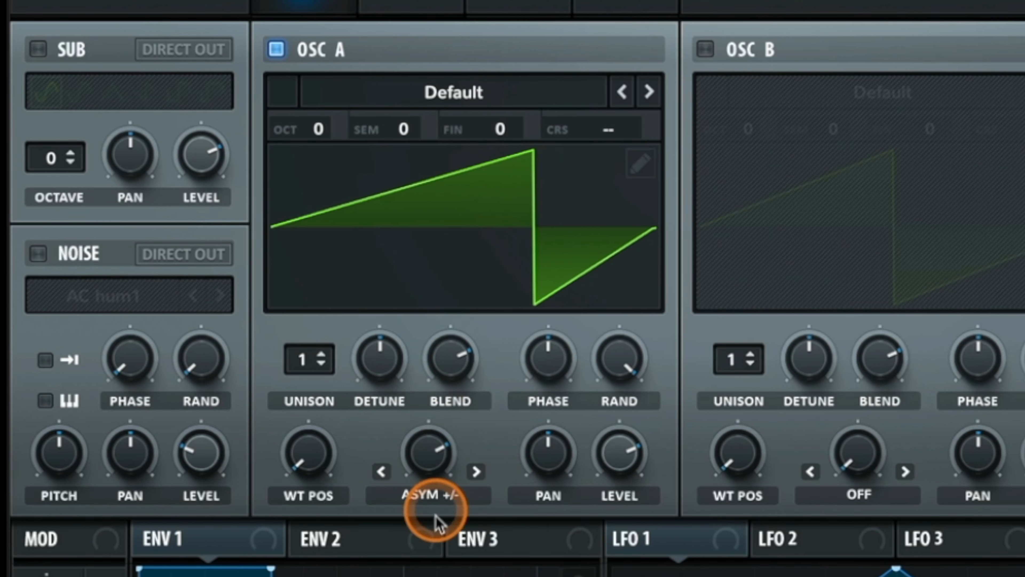
drag(422, 454, 411, 309)
Step OSC A through the Flip and Mirror warp modes, sweeping the warp amount in each.
click(477, 472)
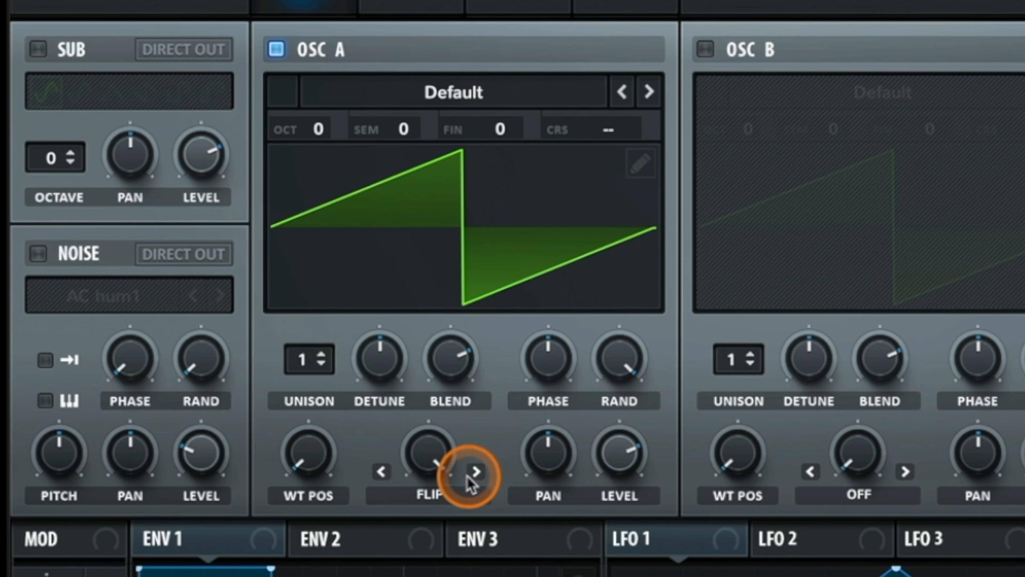
drag(423, 447, 428, 355)
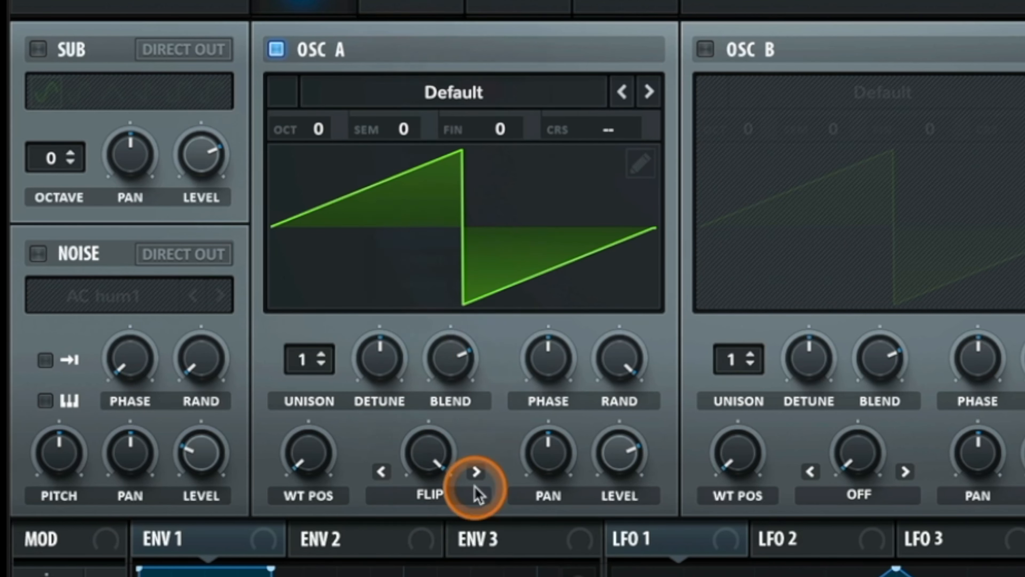
click(476, 471)
drag(455, 460, 403, 526)
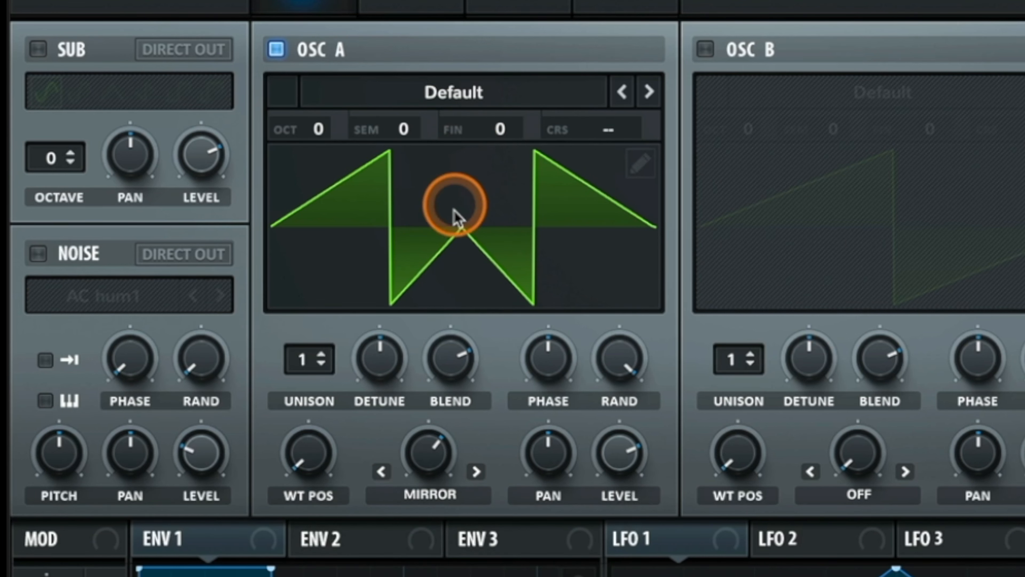
drag(419, 447, 407, 546)
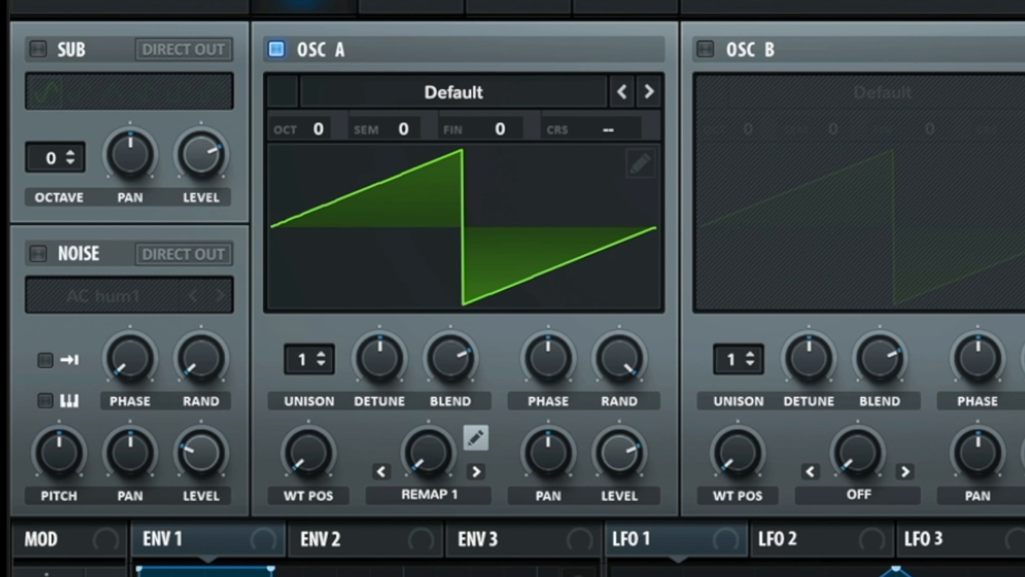
Adjust the Remap 1 warp amount on OSC A and bend its remap curve downward in the Remap Edit window.
mouse_move(414, 466)
mouse_down()
mouse_move(433, 435)
mouse_move(399, 435)
mouse_move(410, 450)
mouse_up()
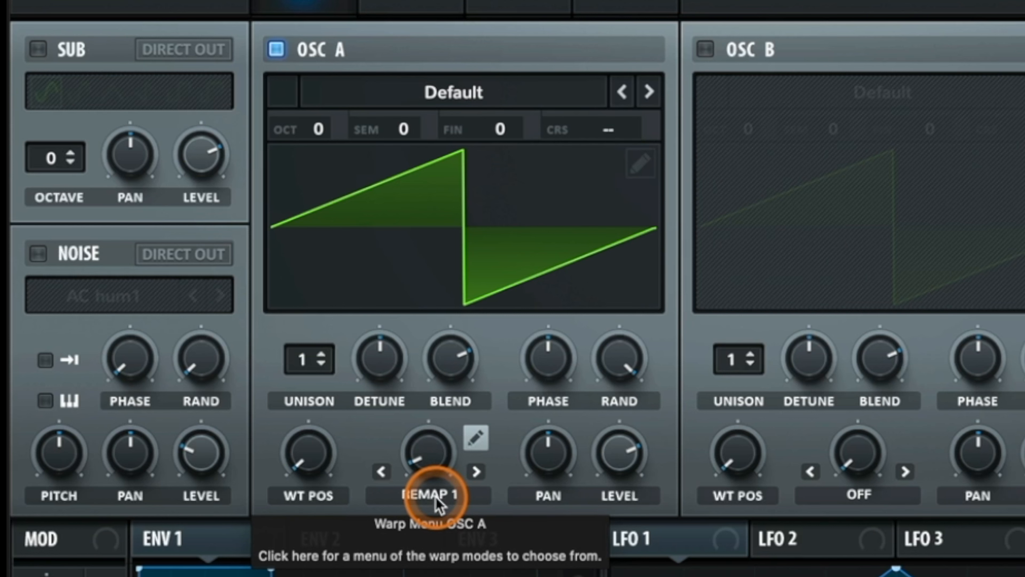
click(476, 437)
drag(655, 133, 603, 161)
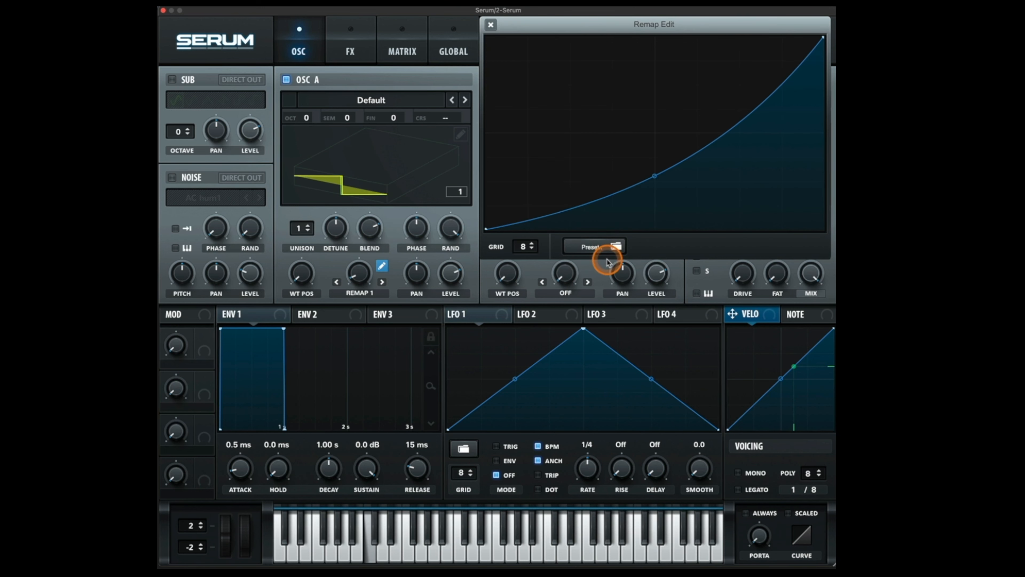
Load a preset from LVMBER's Serum LFOs - LFO Shapes folder into the Remap 1 curve and try sweeping OSC B's wavetable position.
click(593, 247)
mouse_move(596, 271)
mouse_move(706, 283)
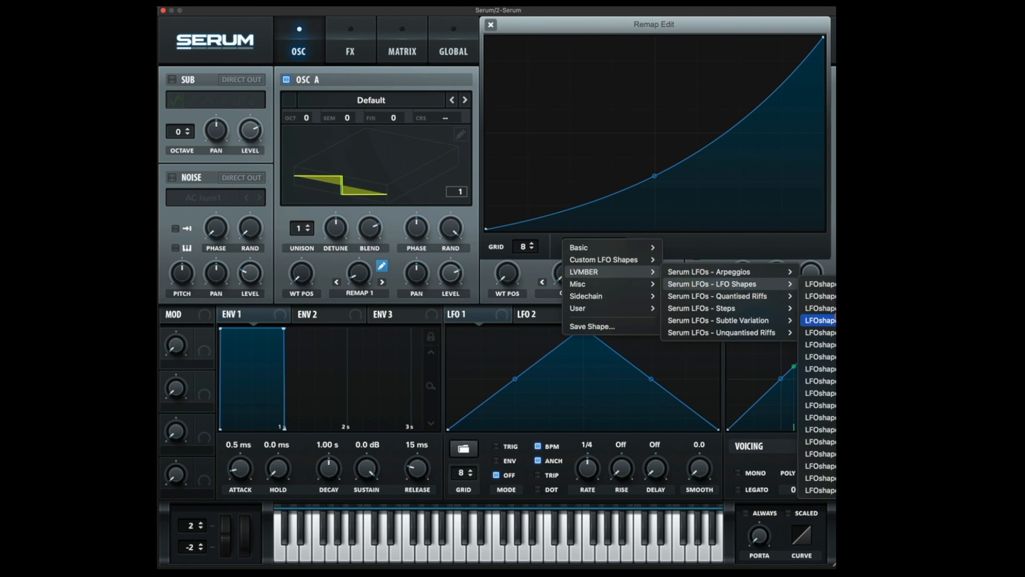
click(834, 320)
click(606, 250)
mouse_move(605, 259)
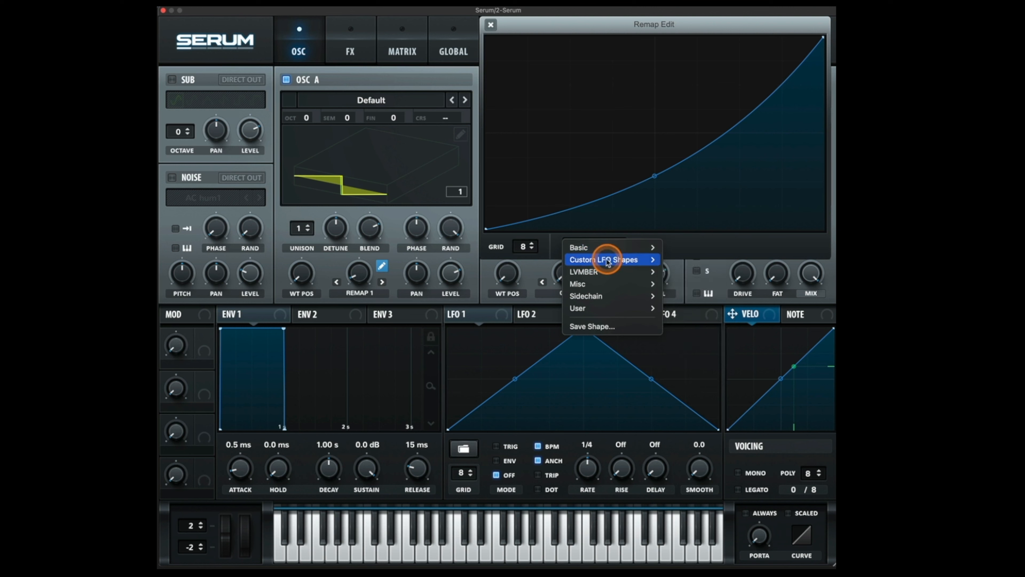
mouse_move(726, 283)
click(834, 296)
click(730, 257)
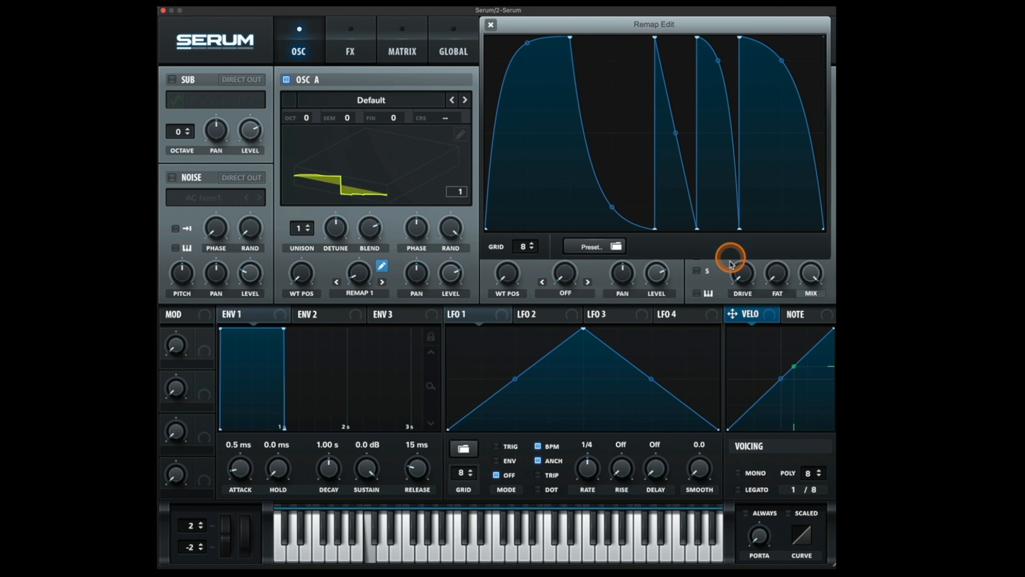
drag(503, 278, 504, 245)
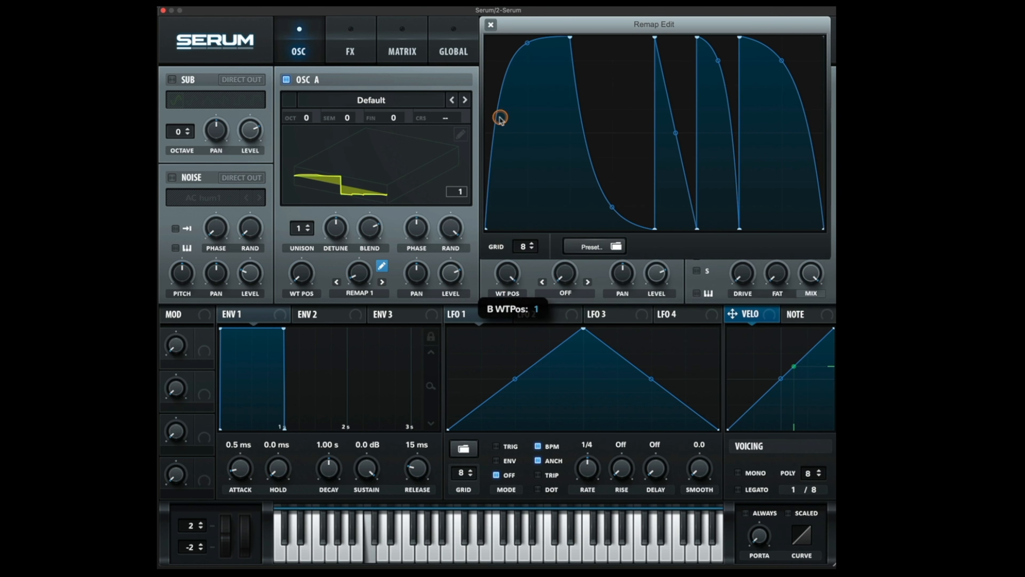
drag(500, 118, 447, 312)
Step OSC A through the Remap 2, Remap 3 and Remap 4 warp modes, sweeping the warp amount in each.
click(359, 293)
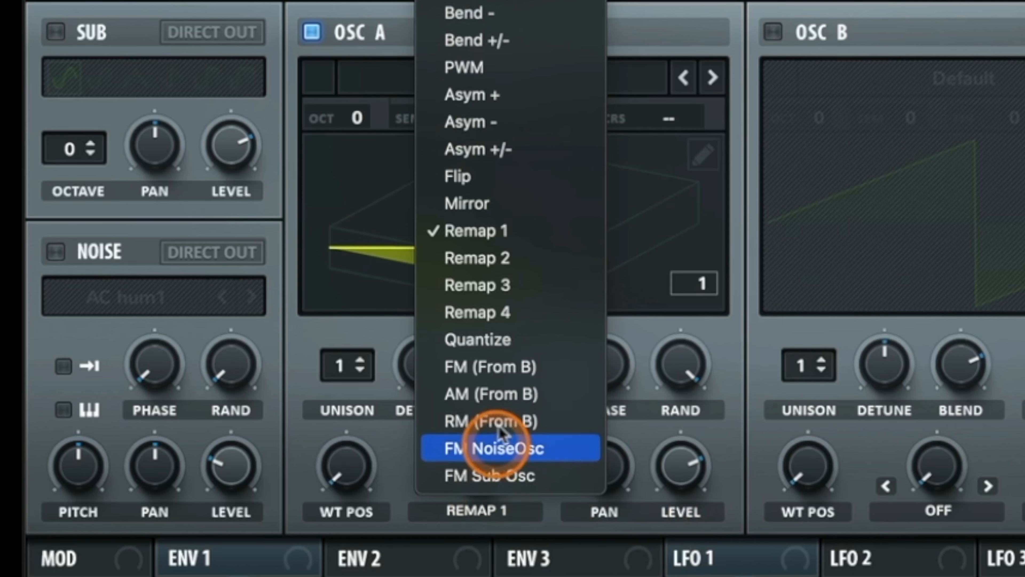
click(506, 260)
drag(480, 474, 451, 485)
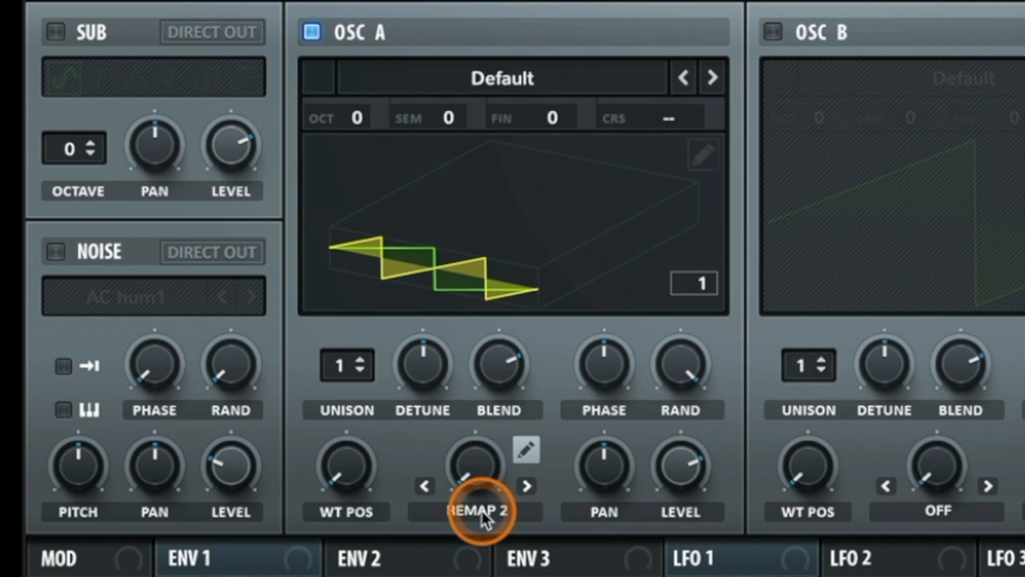
click(481, 508)
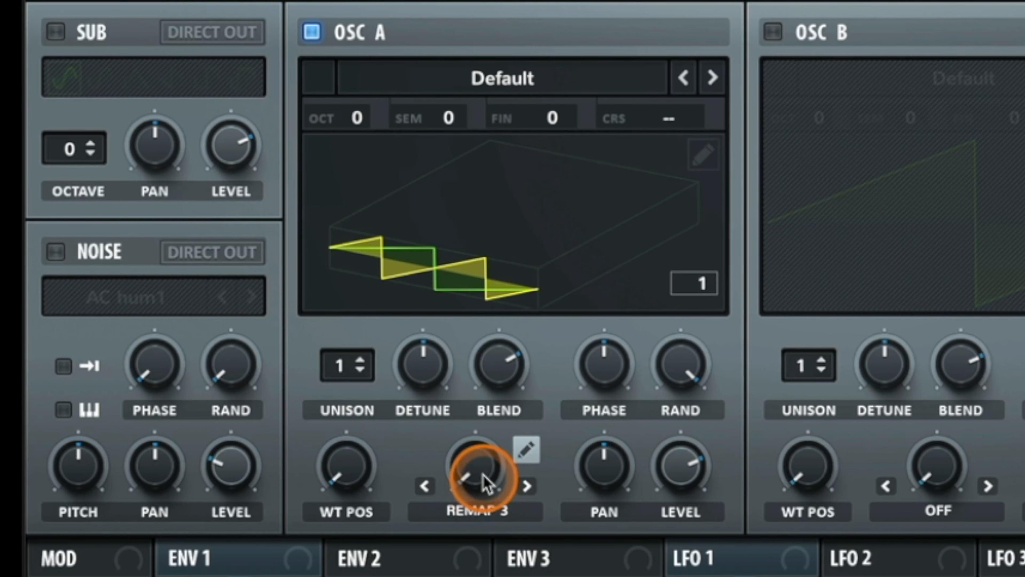
drag(455, 473, 418, 525)
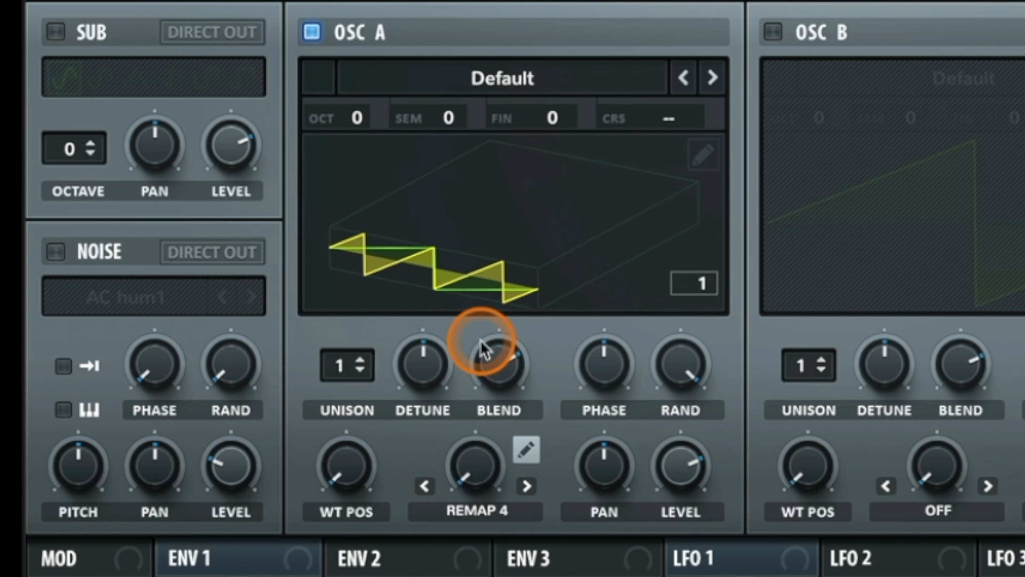
mouse_move(474, 470)
mouse_down()
mouse_move(495, 195)
mouse_move(477, 462)
mouse_up()
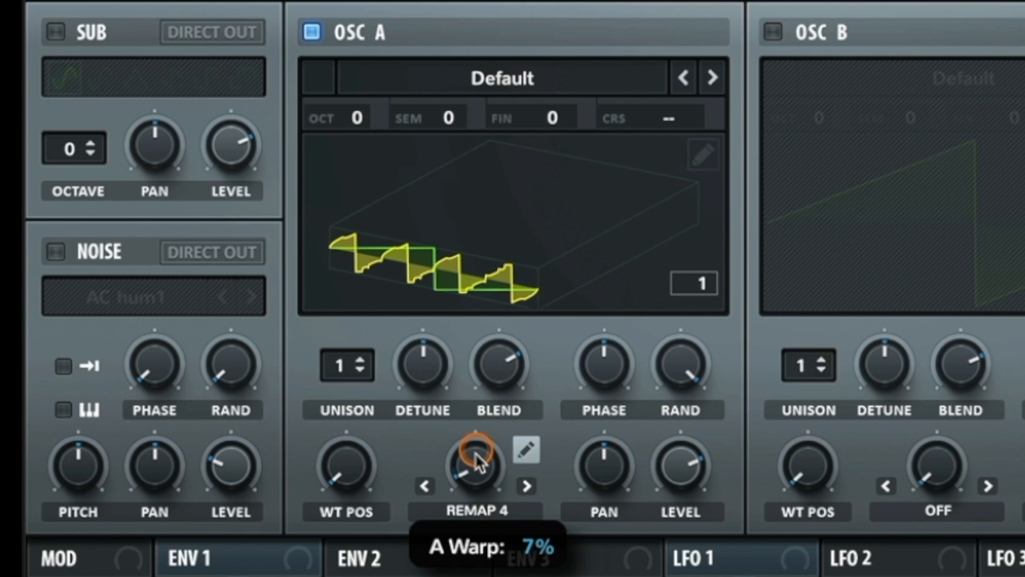
Set OSC A's warp mode to Quantize, sweeping the warp amount and returning it to 0%.
click(468, 510)
click(497, 339)
drag(468, 471, 470, 561)
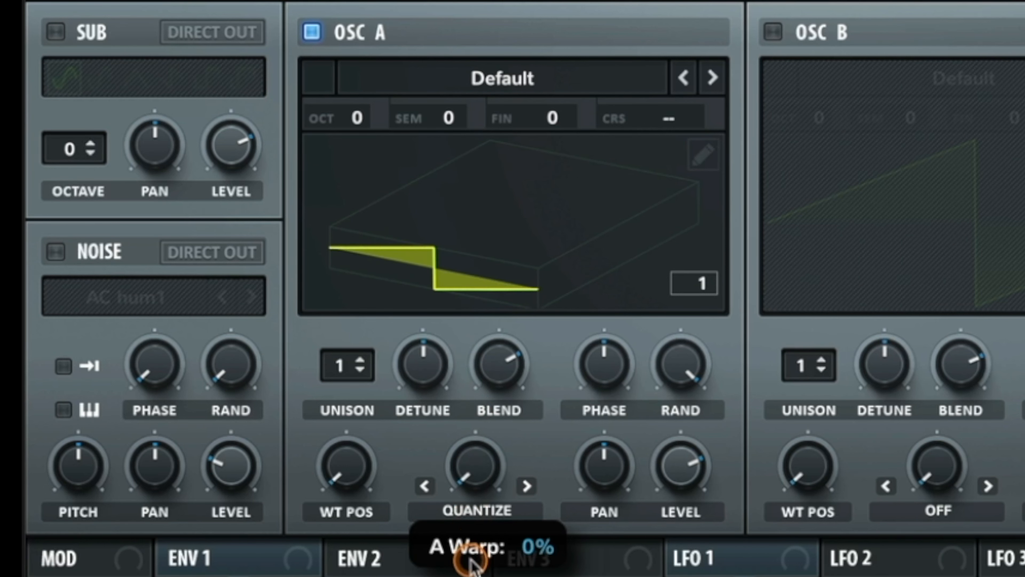
click(510, 512)
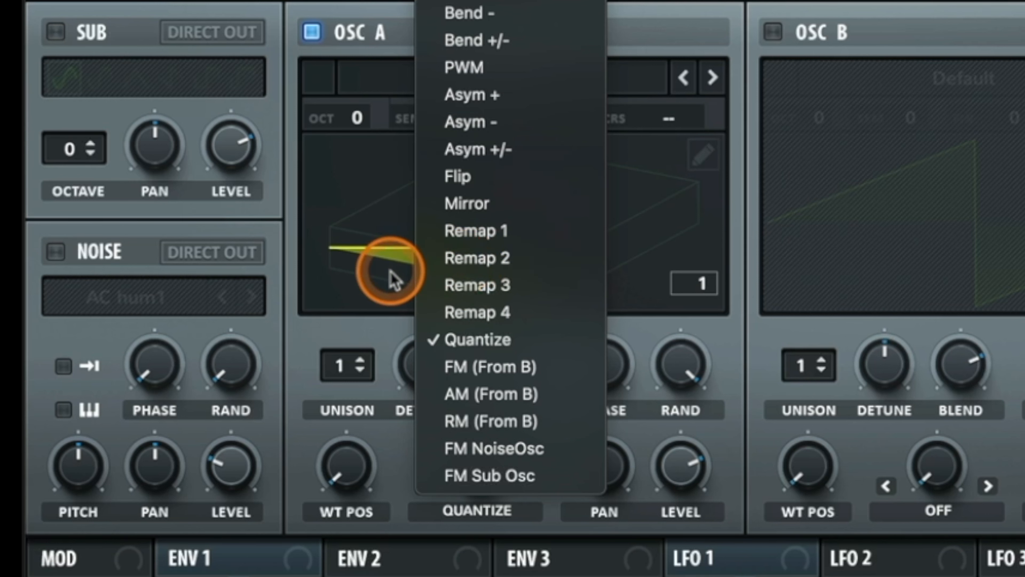
click(381, 319)
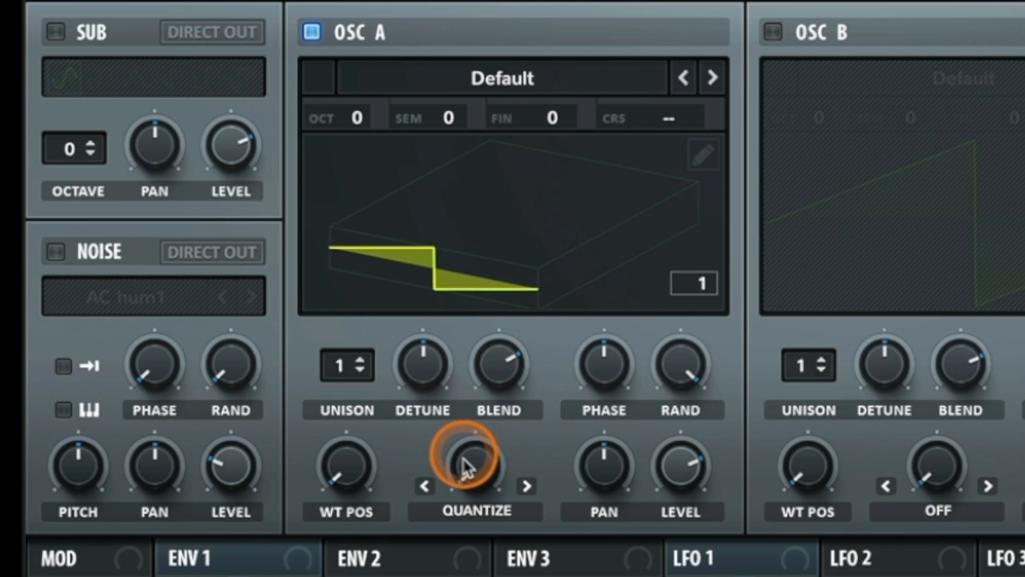
Set OSC A's warp mode to FM (From B) and enable OSC B with its level turned all the way down.
click(466, 510)
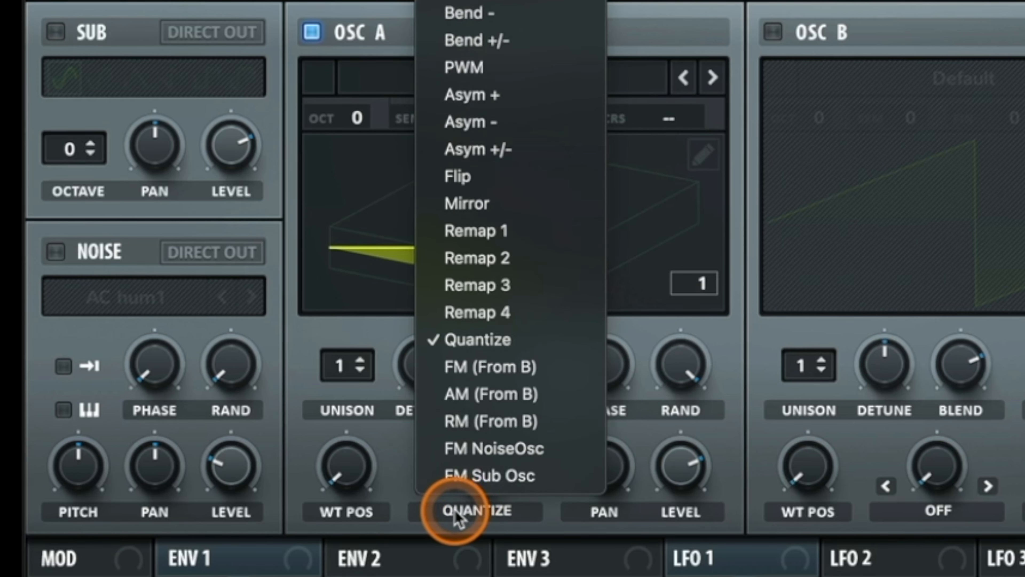
click(483, 373)
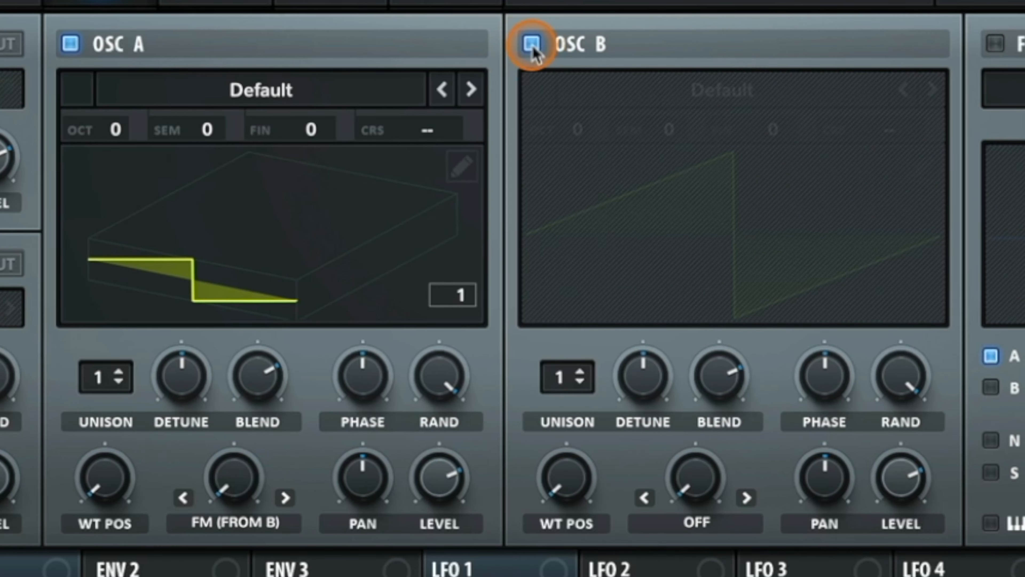
click(532, 43)
drag(911, 476, 855, 567)
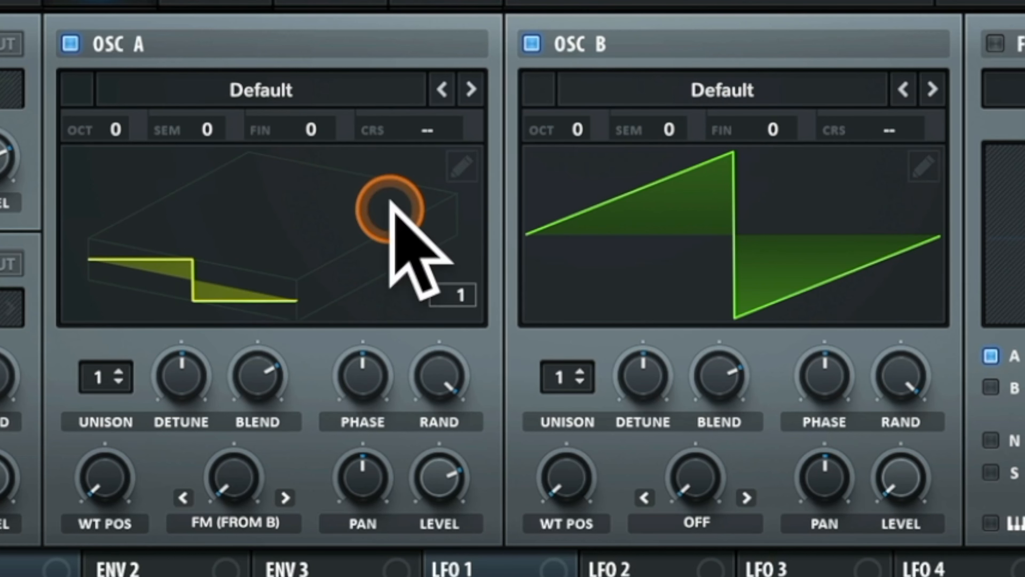
Sweep OSC A's FM (From B) warp amount before and after lowering OSC B's octave to -3.
drag(242, 485, 231, 524)
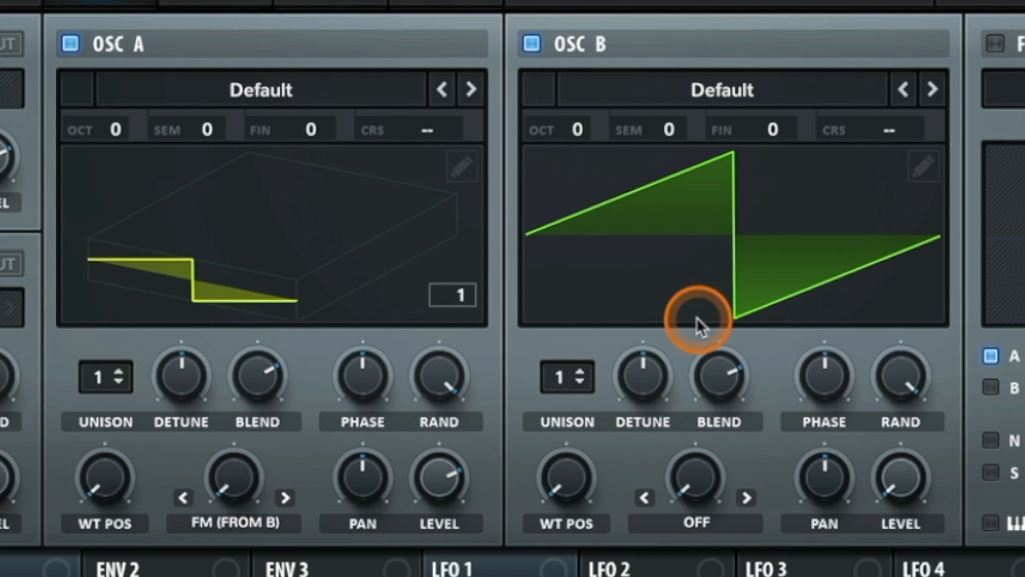
mouse_move(239, 477)
mouse_down()
mouse_move(229, 480)
mouse_move(264, 298)
mouse_move(251, 474)
mouse_up()
drag(562, 143, 553, 255)
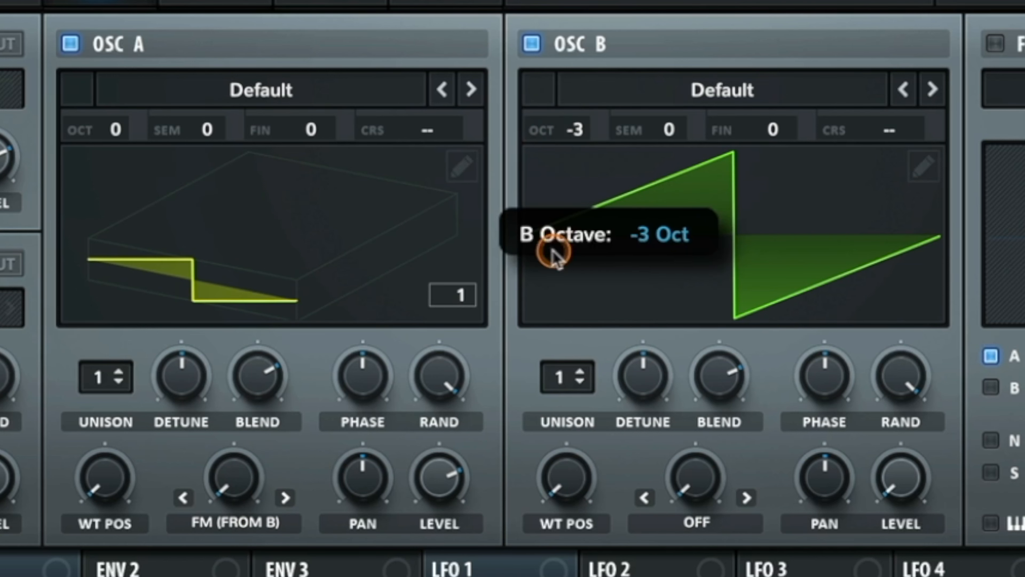
drag(205, 485, 254, 495)
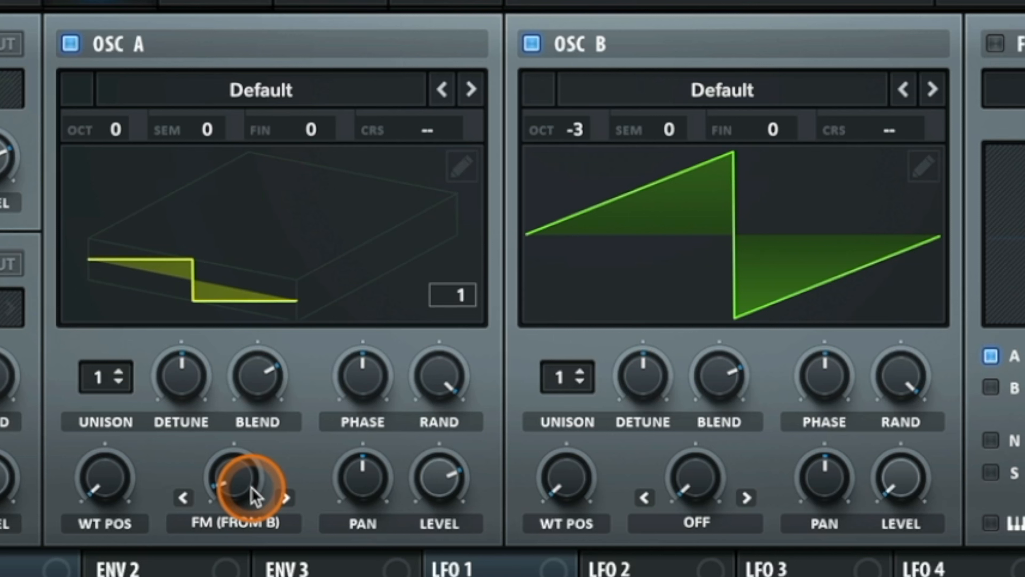
Step OSC A through the AM (From B) and RM (From B) warp modes, sweeping the warp amount.
click(239, 520)
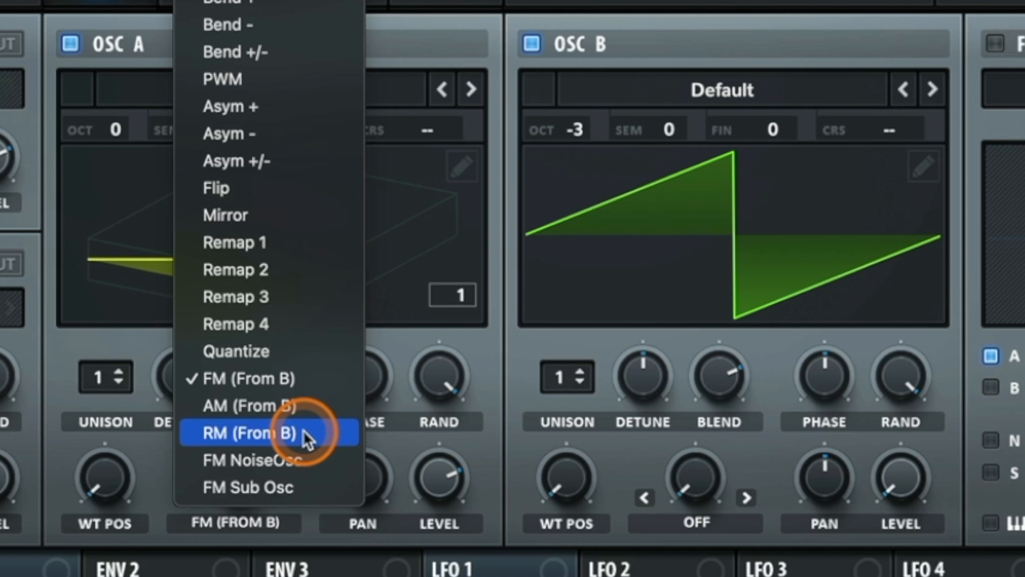
click(299, 406)
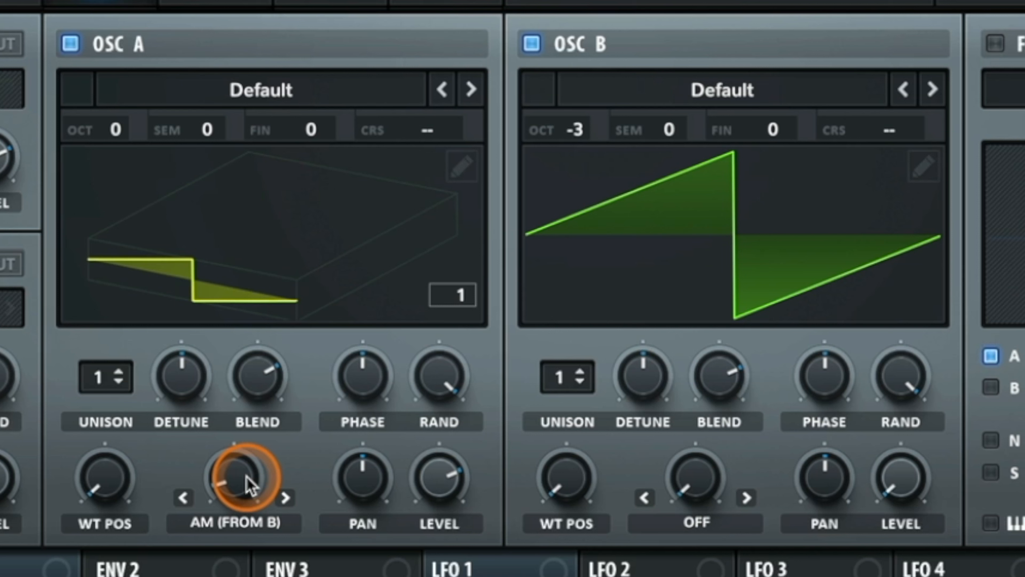
click(239, 523)
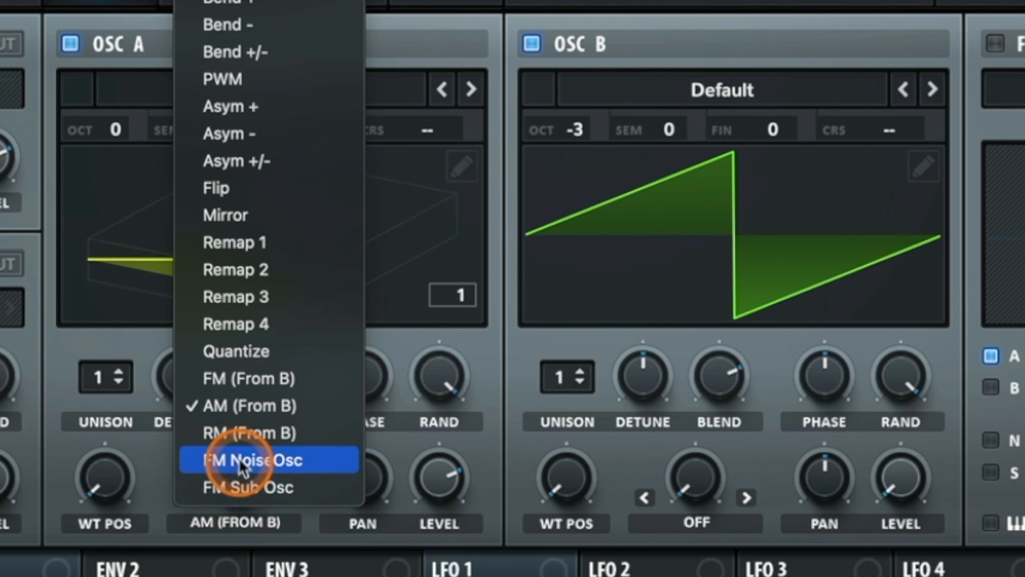
click(214, 432)
drag(238, 486, 258, 501)
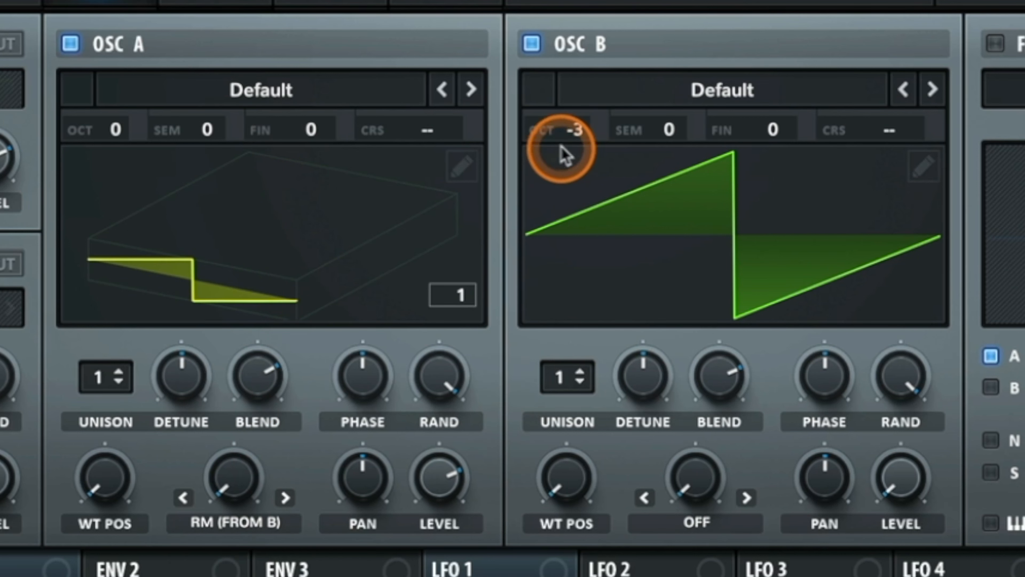
Set OSC A's warp mode to FM NoiseOsc and look over the other warp modes without changing it.
click(239, 525)
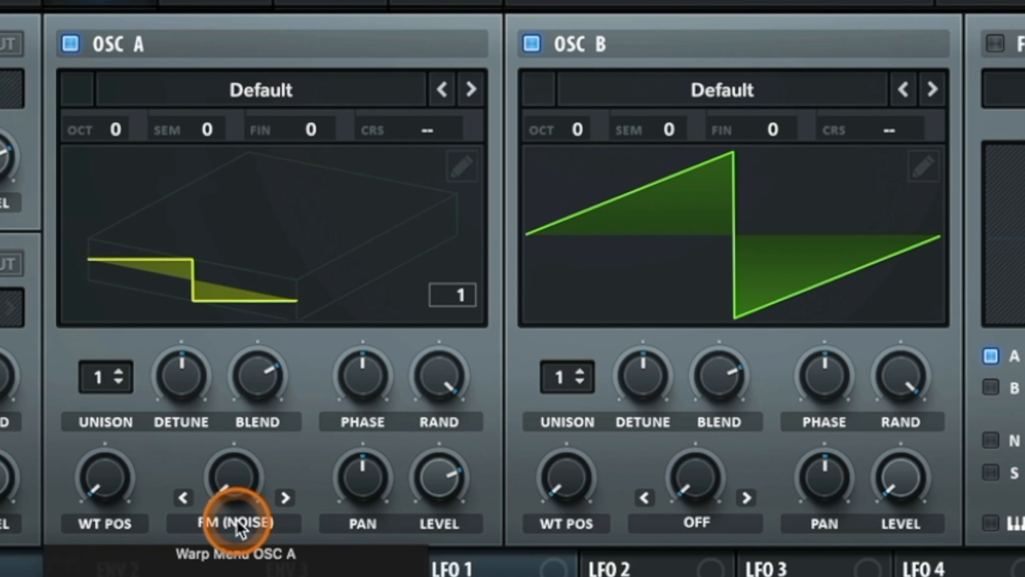
click(240, 525)
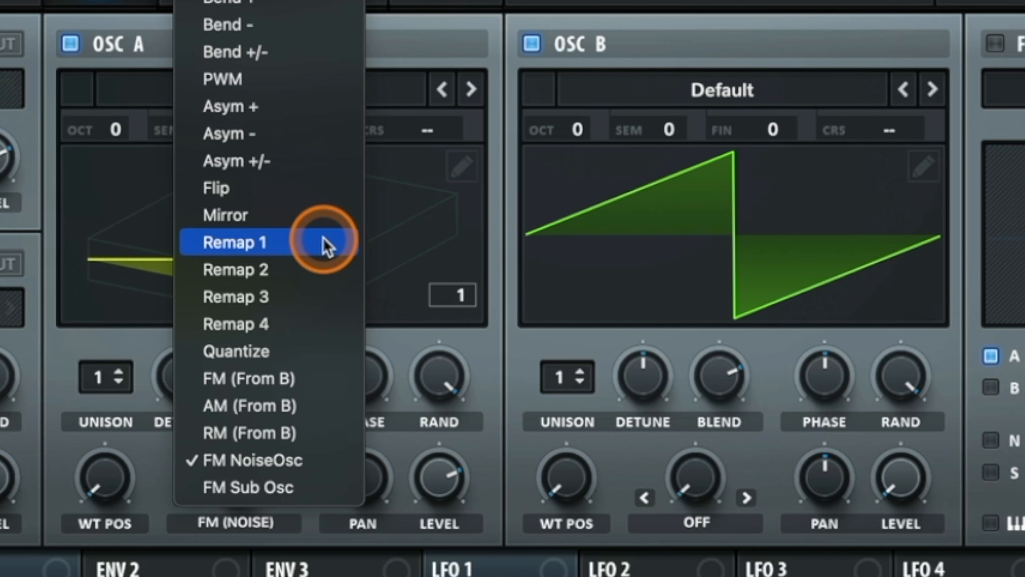
click(328, 244)
Sweep OSC A's pan toward the left channel and bring it back toward the centre.
drag(363, 478, 338, 519)
drag(319, 574, 362, 483)
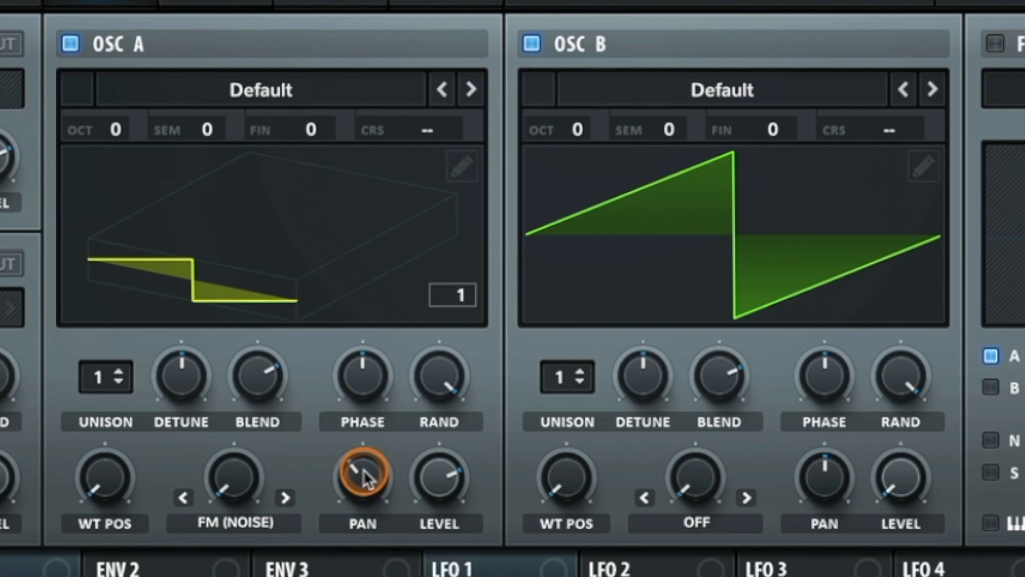
click(373, 485)
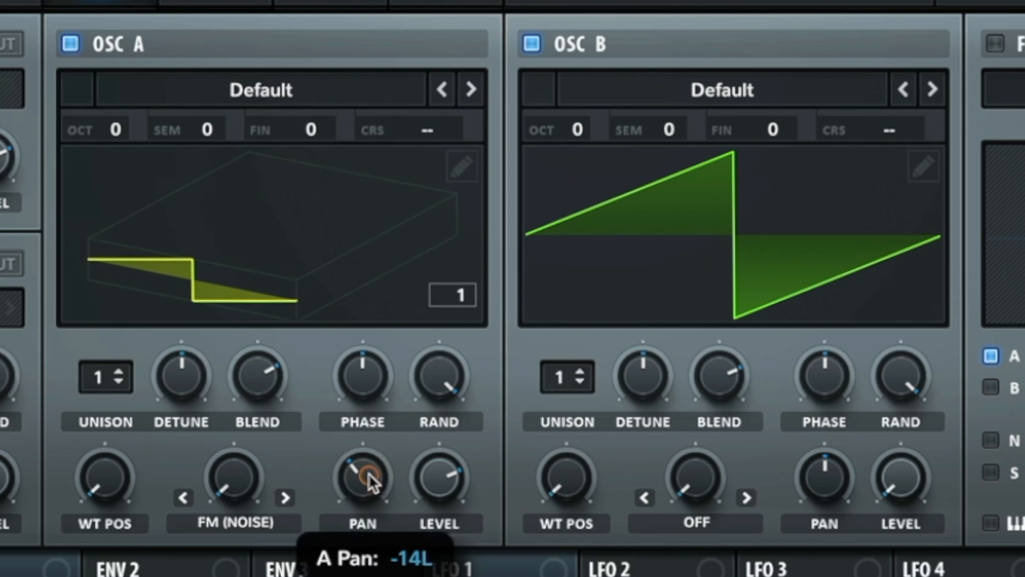
drag(366, 456, 366, 450)
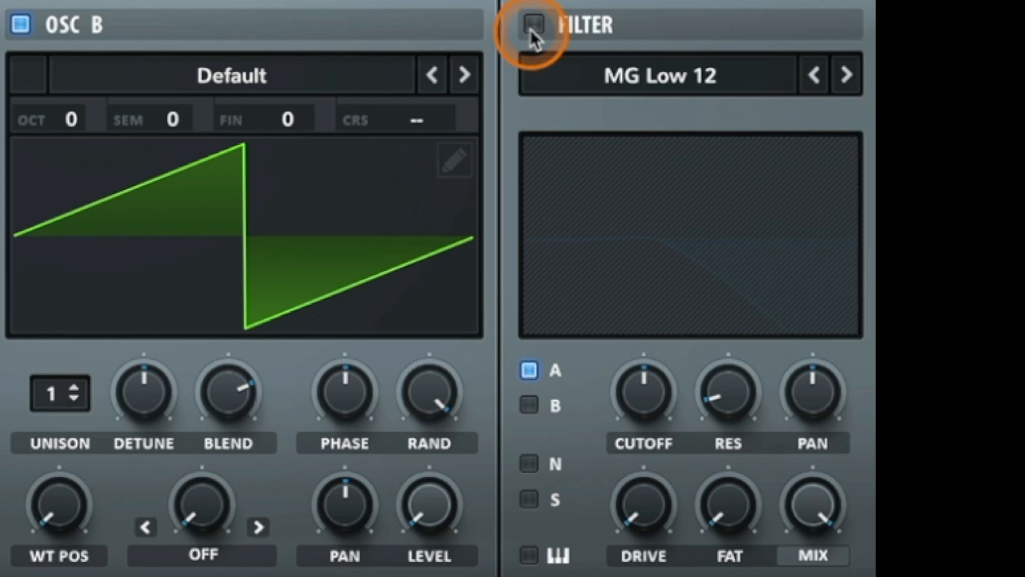
Enable the MG Low 12 filter, bypass it for comparison and enable it again.
click(994, 44)
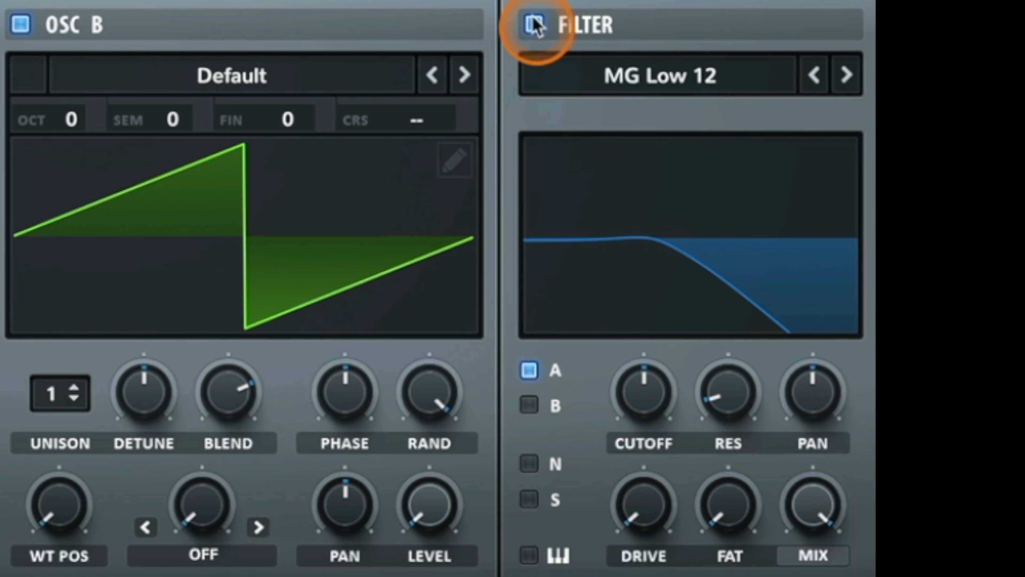
click(524, 26)
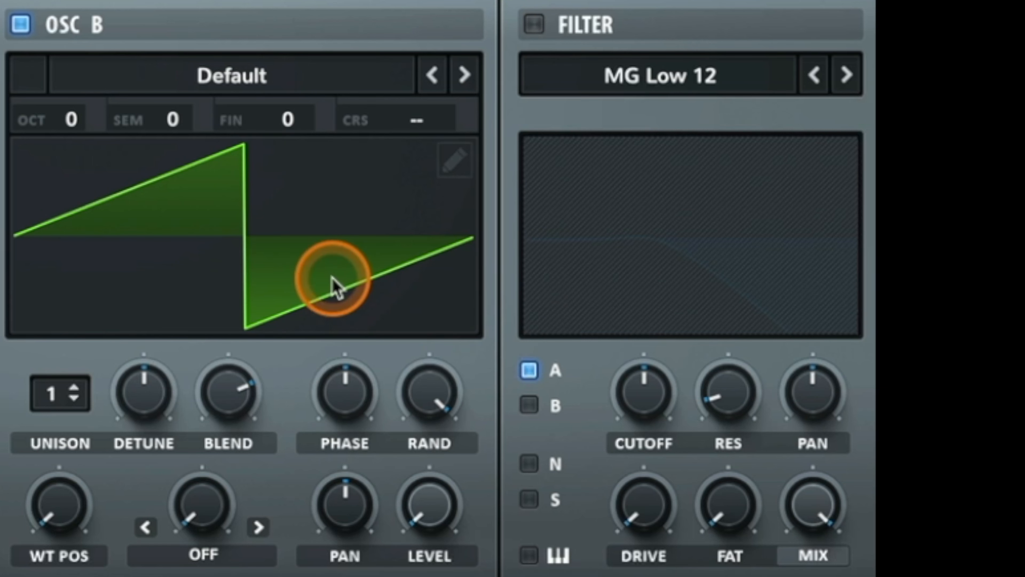
click(535, 26)
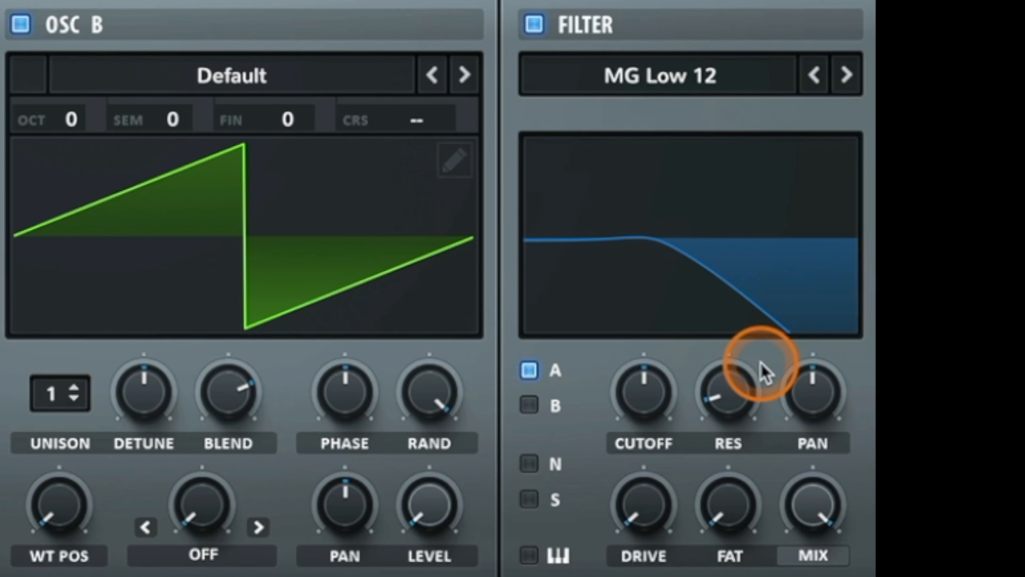
Raise the filter cutoff and step through the consecutive filter types up to High 6, adjusting the cutoff there.
drag(641, 386, 646, 283)
click(840, 80)
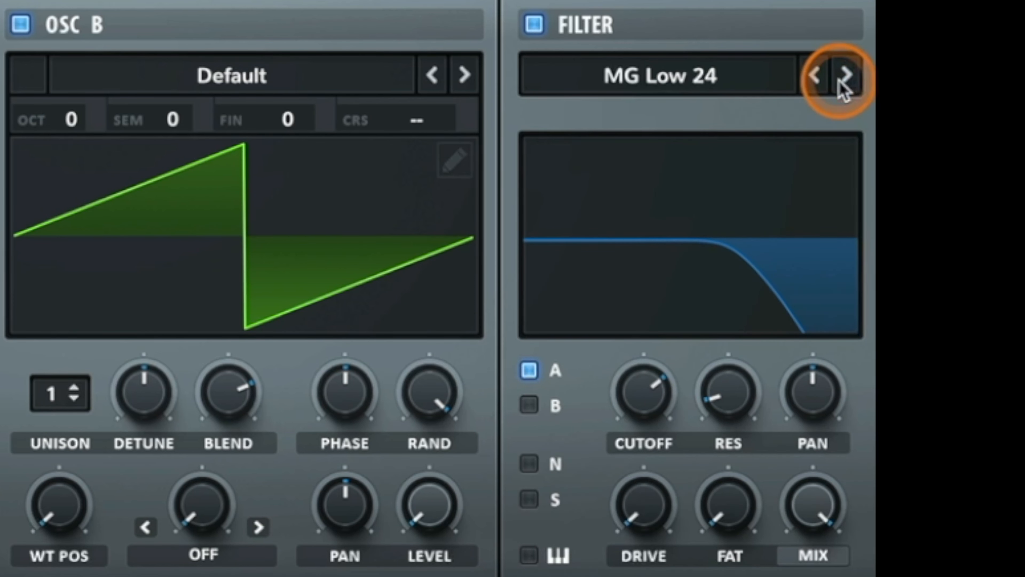
click(842, 77)
click(840, 80)
click(840, 80)
click(840, 80)
click(841, 80)
mouse_move(653, 384)
mouse_down()
mouse_move(618, 562)
mouse_move(642, 386)
mouse_up()
Set the filter type to Peak 12 from the Normal category and sweep its cutoff.
click(686, 72)
mouse_move(677, 118)
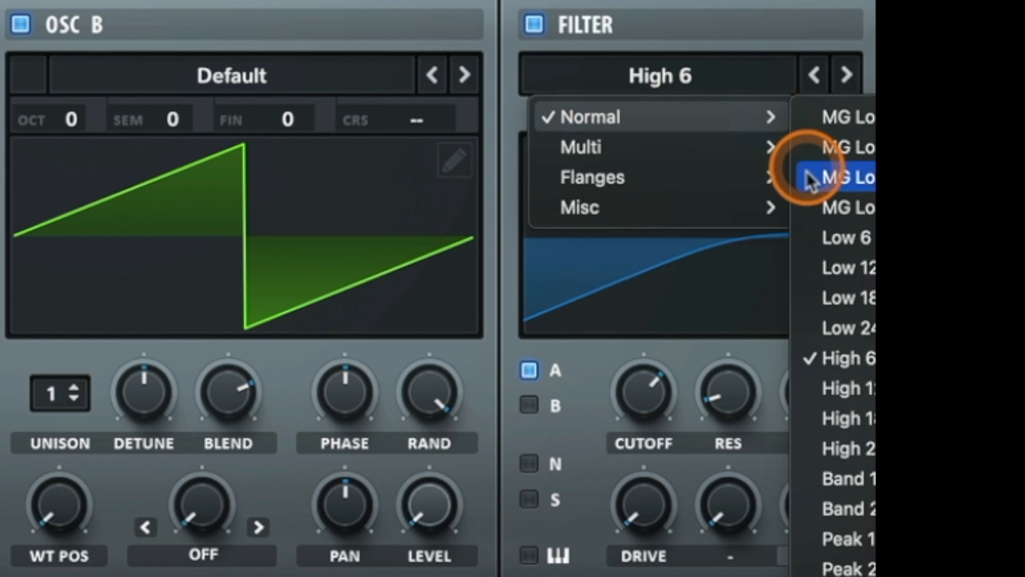
click(837, 541)
drag(646, 390, 624, 390)
Set the filter type to Ring Mod from the Misc category and sweep its cutoff.
click(704, 79)
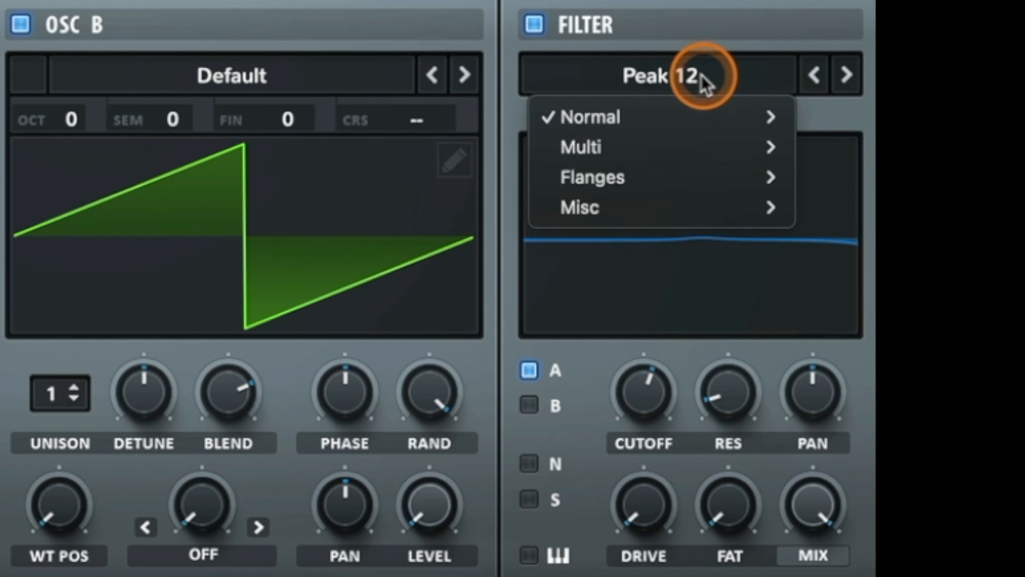
mouse_move(674, 200)
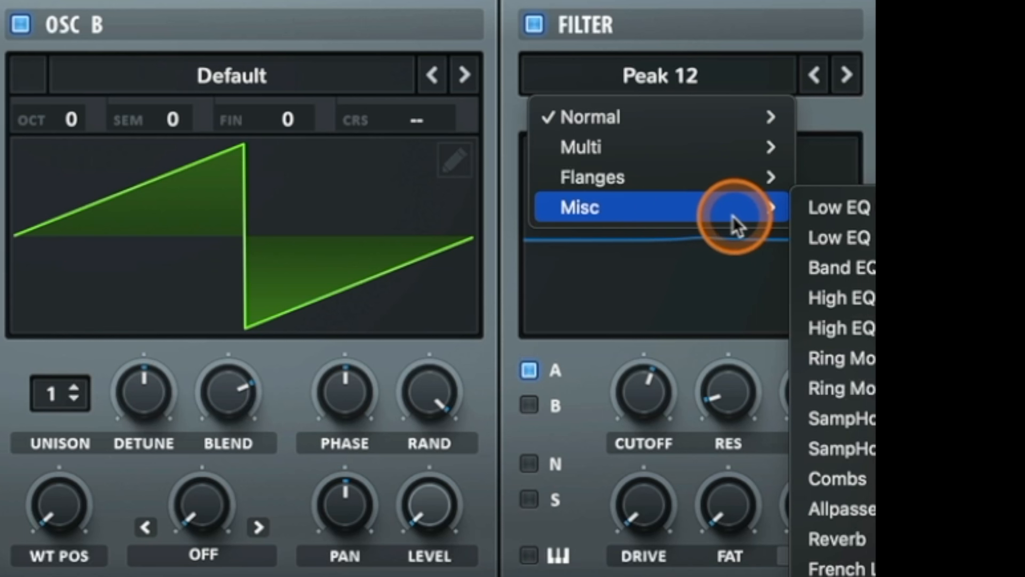
click(839, 358)
mouse_move(670, 391)
mouse_down()
mouse_move(657, 389)
mouse_move(653, 412)
mouse_move(654, 389)
mouse_up()
Set the filter type to Reverb from the Misc category and raise its cutoff.
click(751, 87)
mouse_move(712, 222)
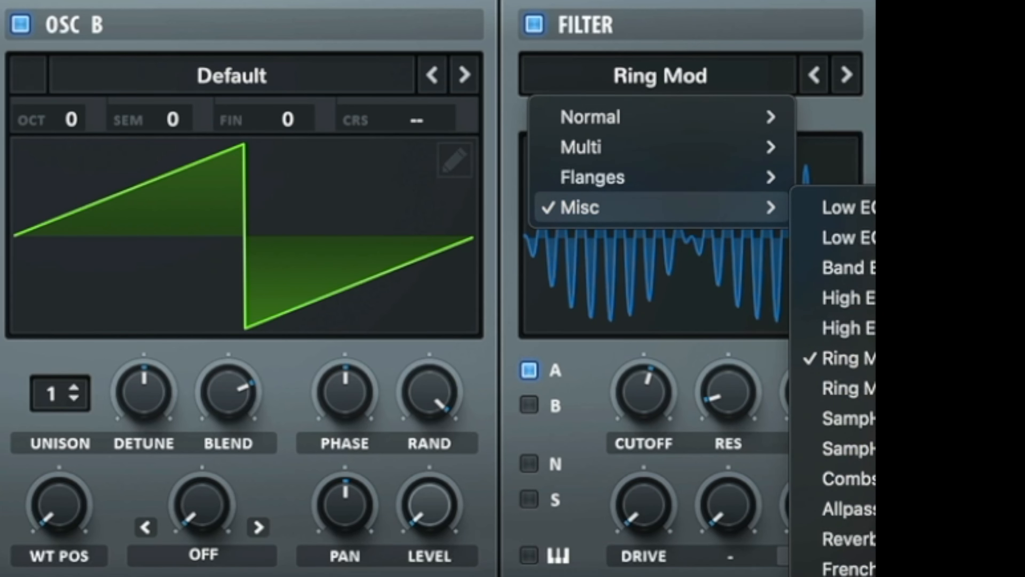
click(847, 538)
drag(631, 401, 632, 160)
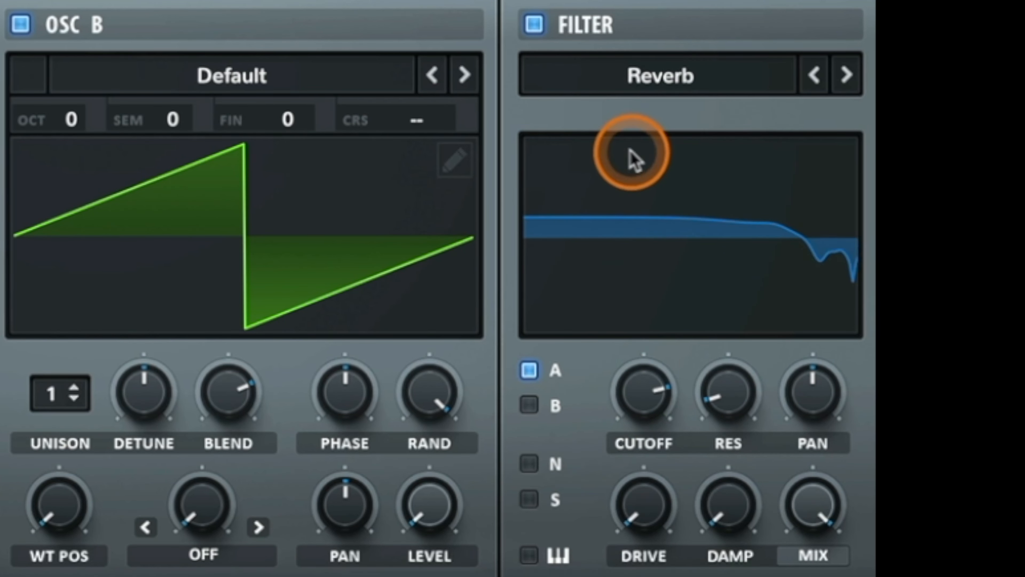
Set the filter type to Formant-II from the Misc category and sweep its cutoff down and up.
click(642, 87)
mouse_move(670, 218)
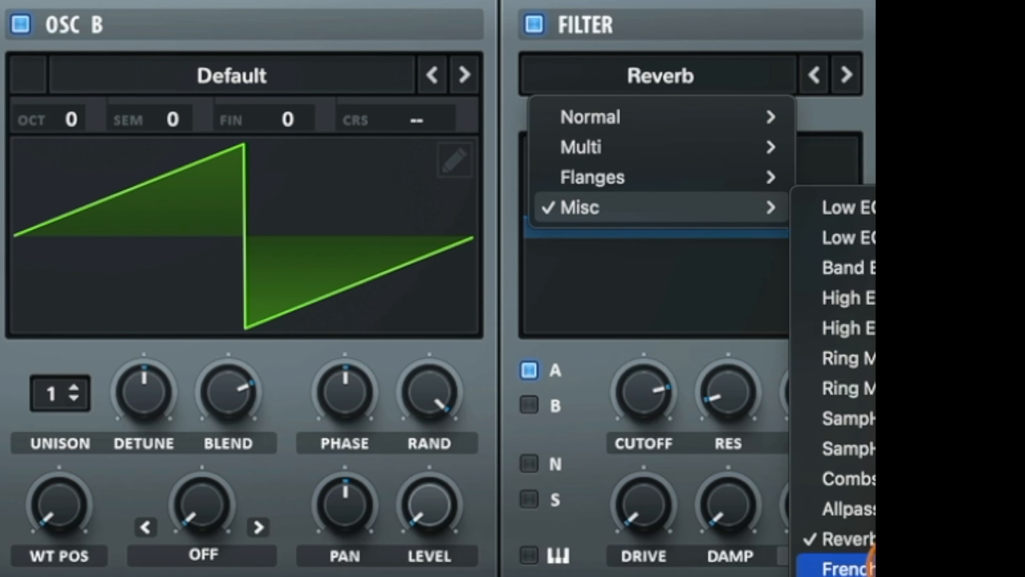
click(848, 575)
drag(649, 392, 609, 481)
drag(656, 406, 663, 335)
drag(667, 236, 646, 406)
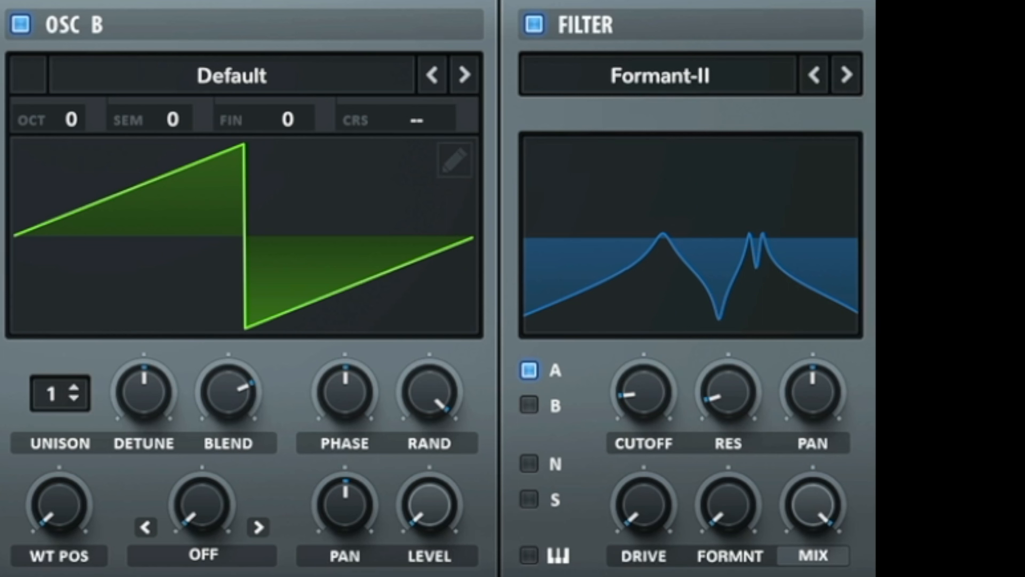
Assign a modulation source to the filter cutoff and adjust its modulation depth and the base cutoff.
drag(6, 575, 618, 396)
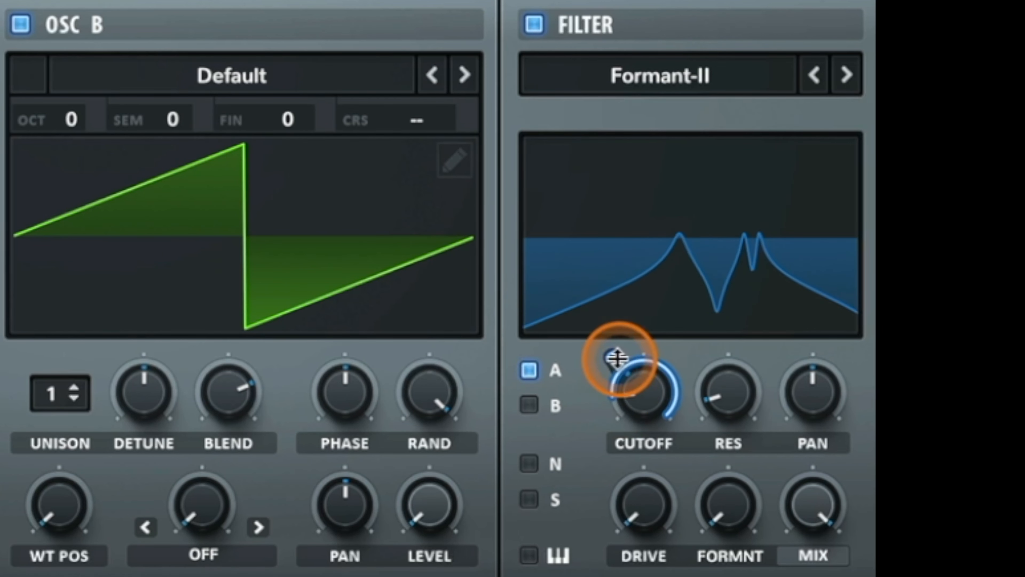
drag(614, 359, 600, 396)
drag(611, 357, 608, 333)
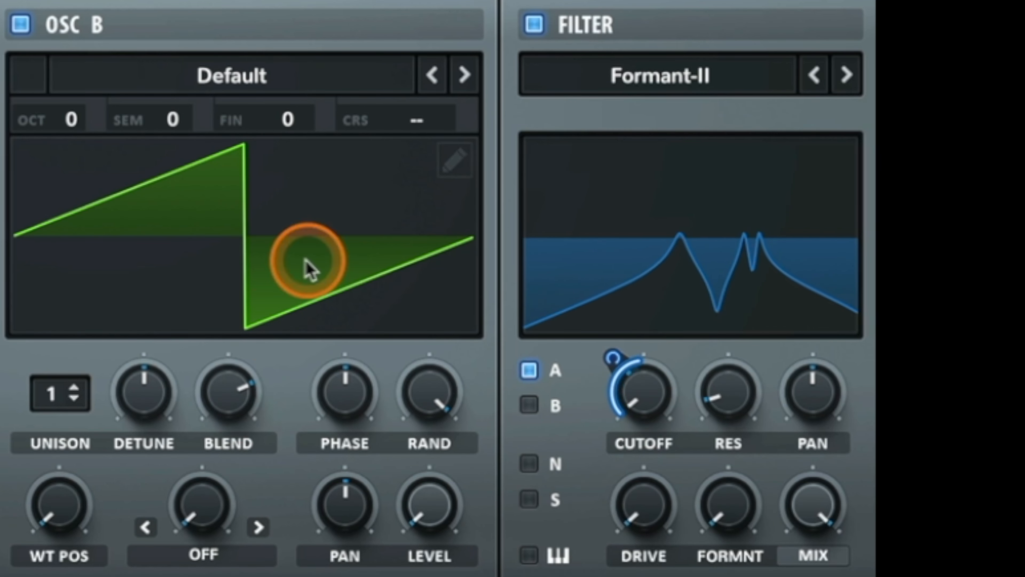
Raise OSC B's level to maximum and route OSC B through the filter.
drag(428, 503, 429, 408)
drag(435, 337, 435, 329)
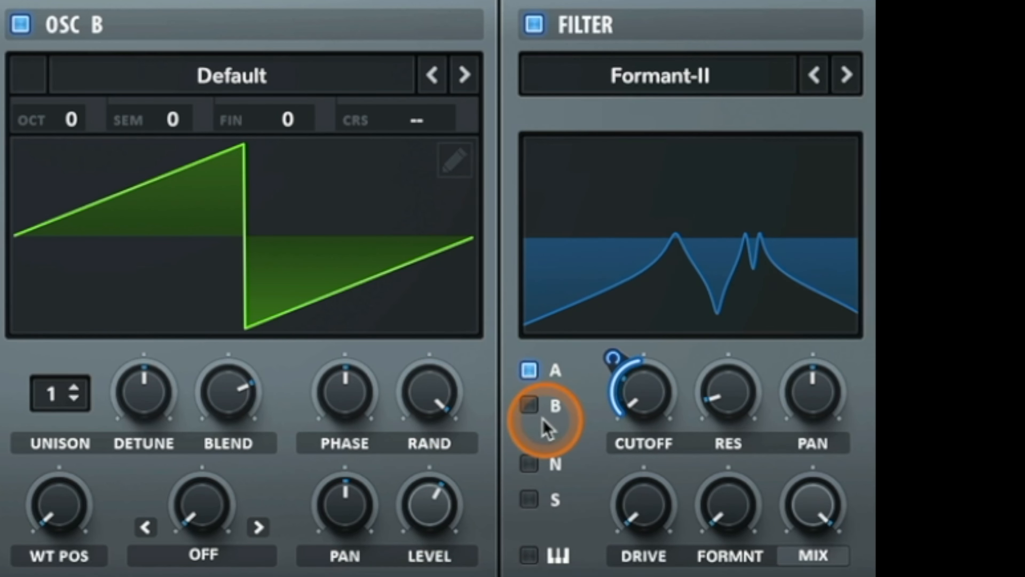
drag(426, 513, 414, 179)
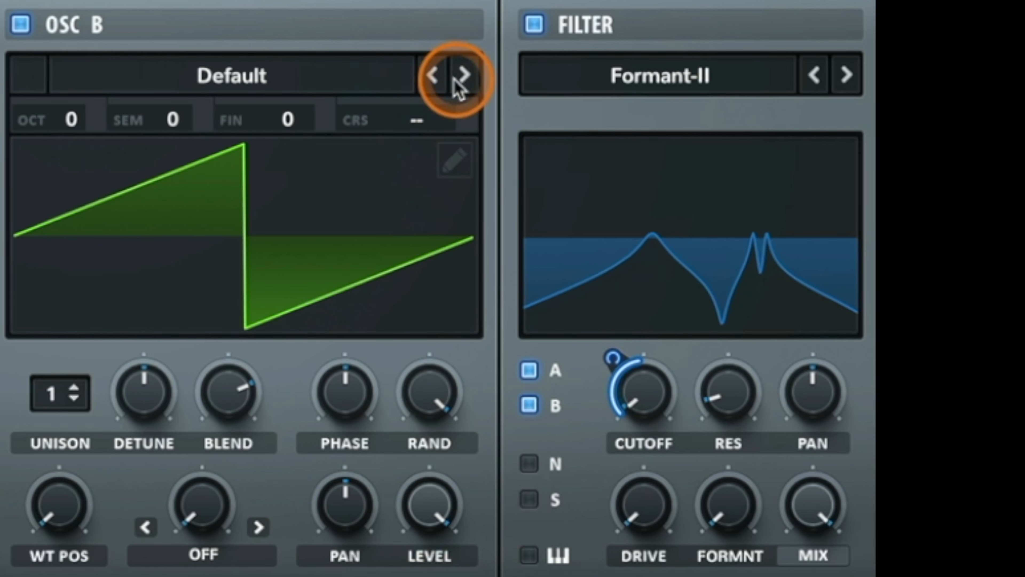
Load the 4088 wavetable in OSC B at octave -1 and raise the filter's base cutoff slightly.
click(462, 77)
drag(61, 119, 82, 178)
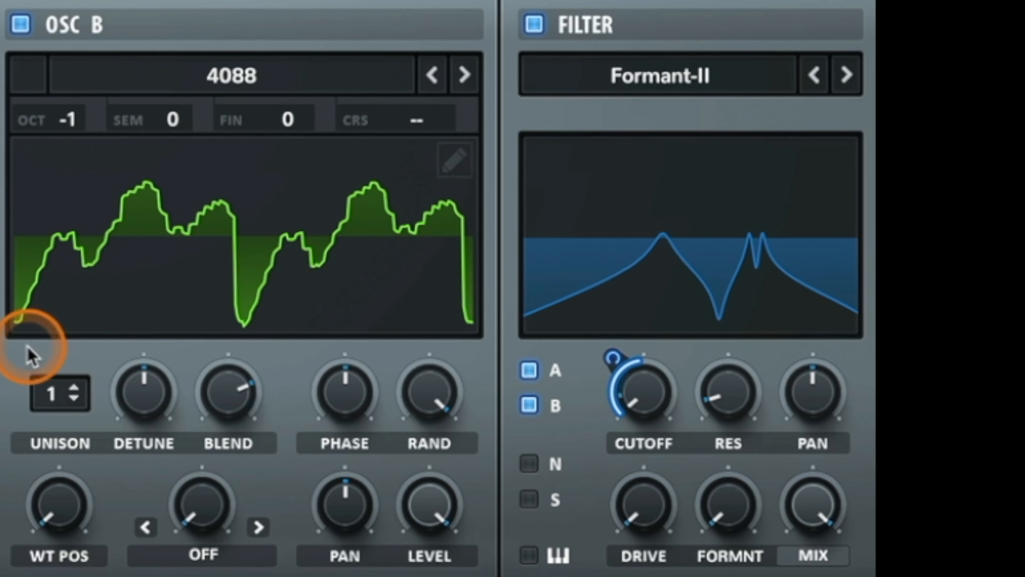
mouse_move(641, 397)
mouse_down()
mouse_move(645, 363)
mouse_move(638, 391)
mouse_up()
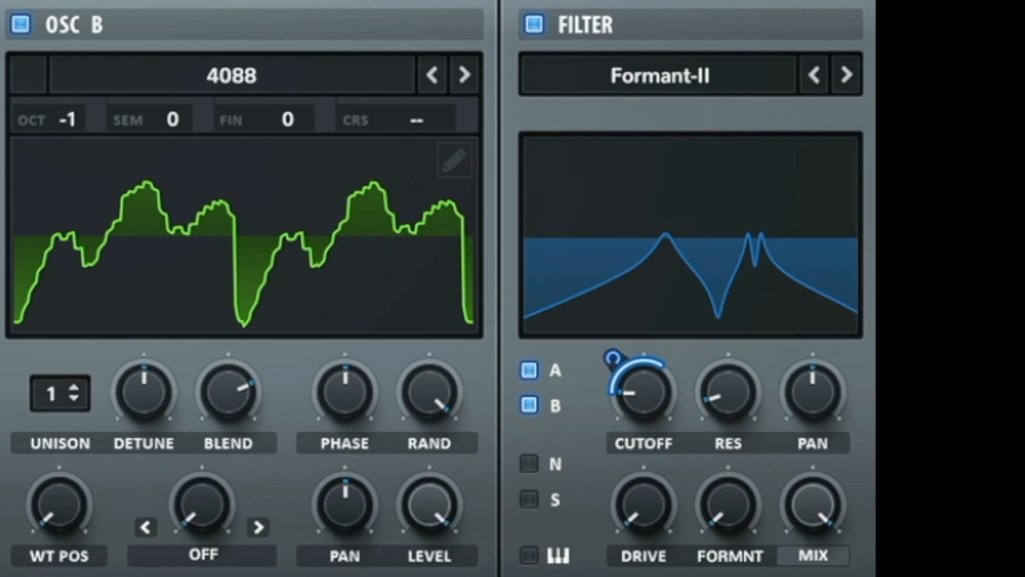
Toggle OSC B's filter routing off and on for comparison, and route the noise and sub oscillators through the filter.
click(540, 418)
click(532, 465)
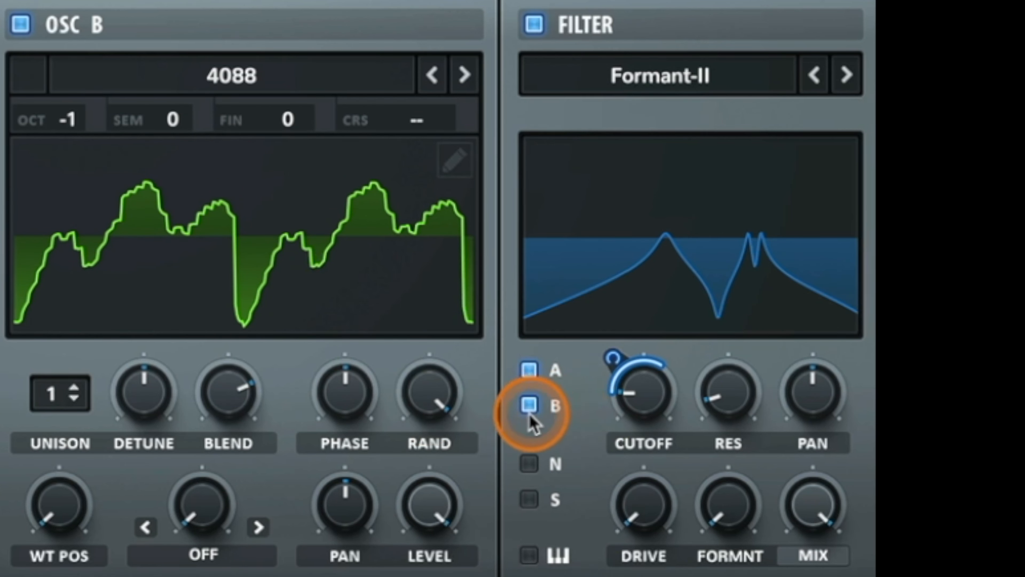
click(529, 404)
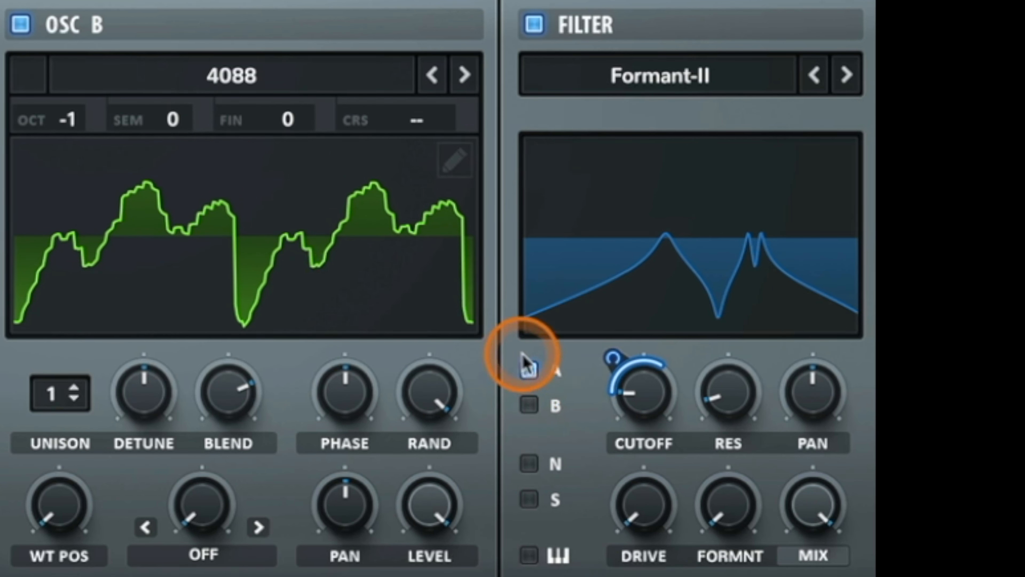
click(529, 405)
click(529, 463)
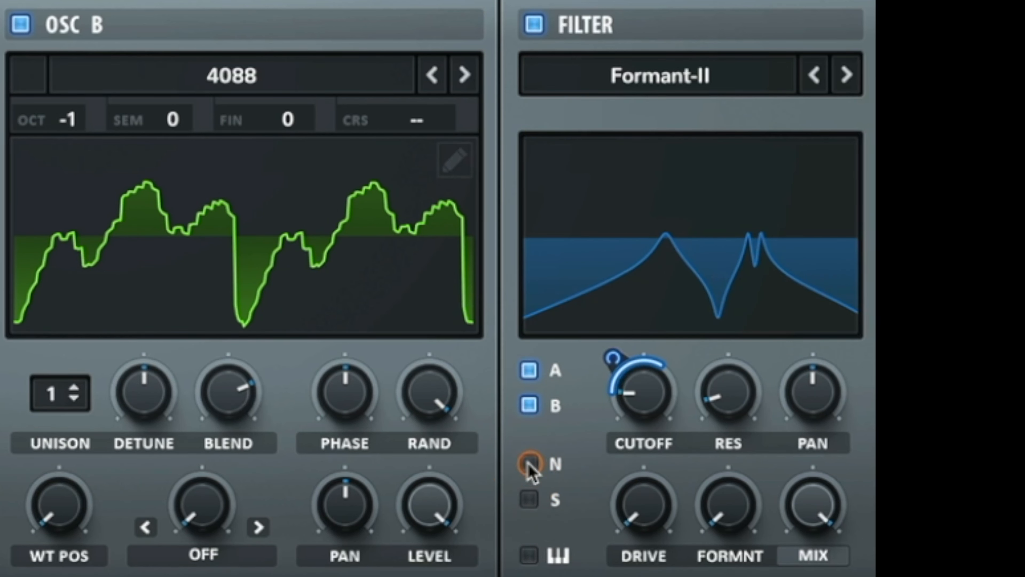
click(529, 499)
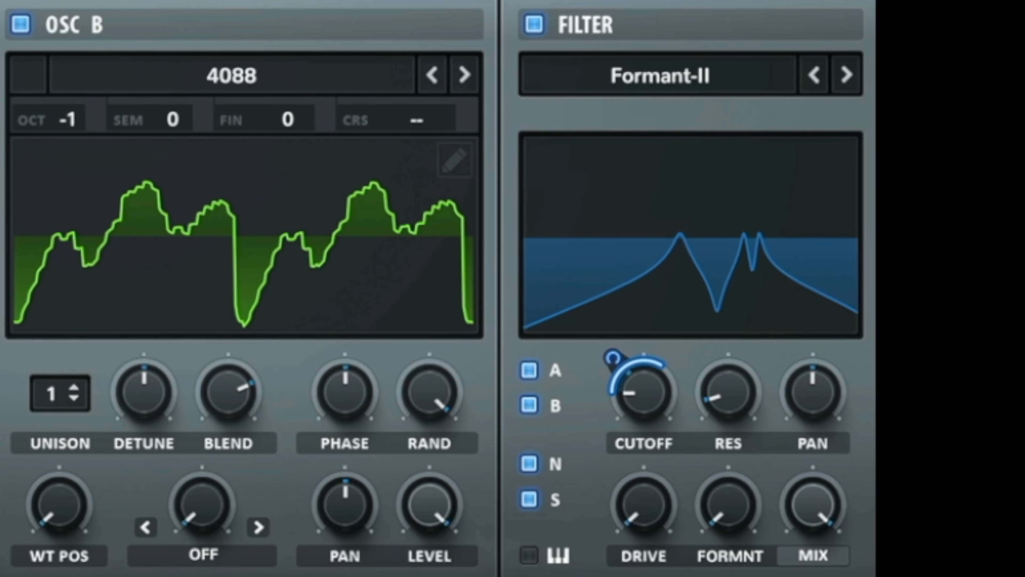
Sweep the Formant-II filter's resonance up and back down, and try different drive and formant amounts.
drag(744, 401, 741, 359)
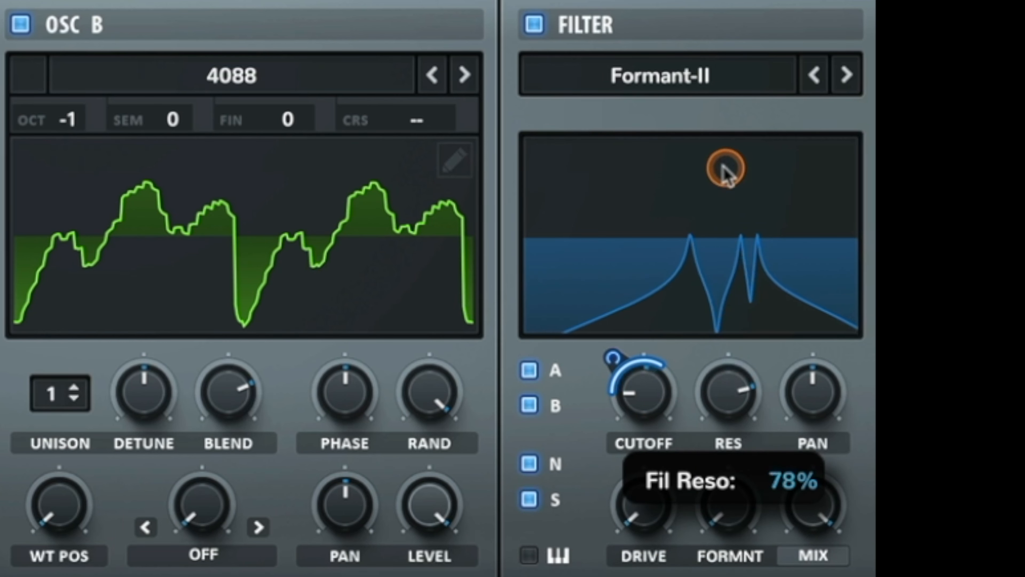
drag(727, 356, 726, 396)
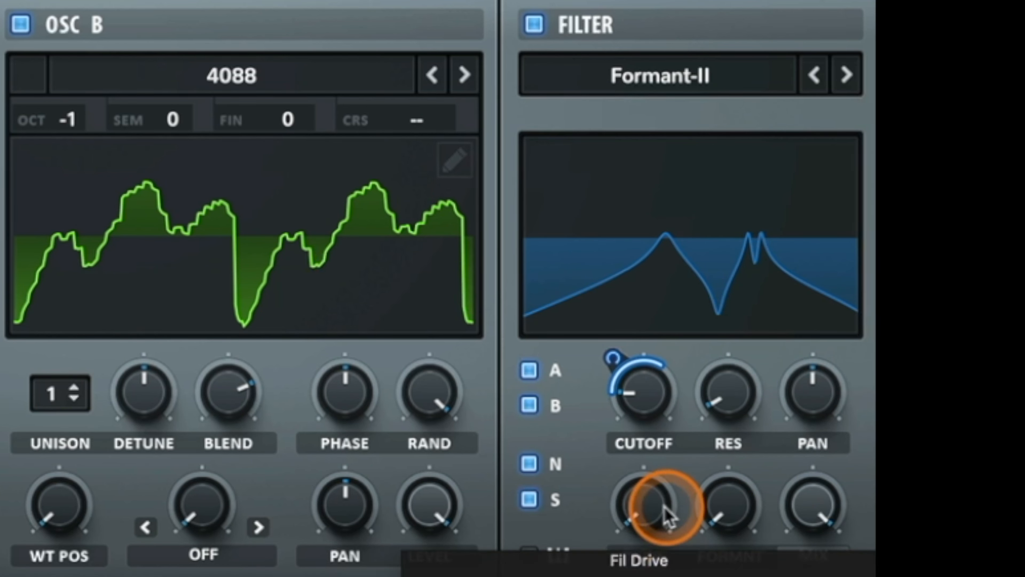
drag(658, 535, 659, 449)
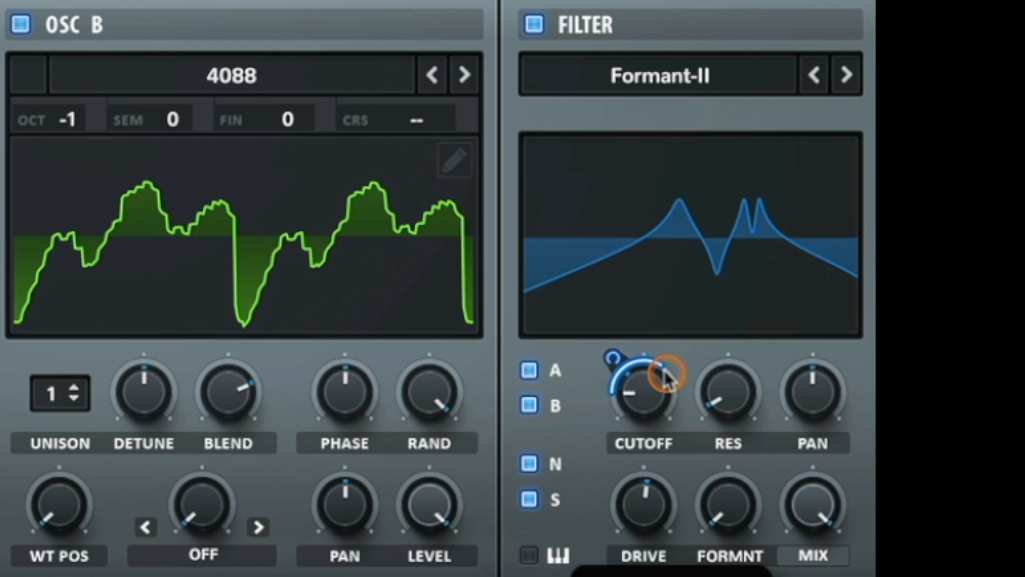
drag(709, 523, 733, 480)
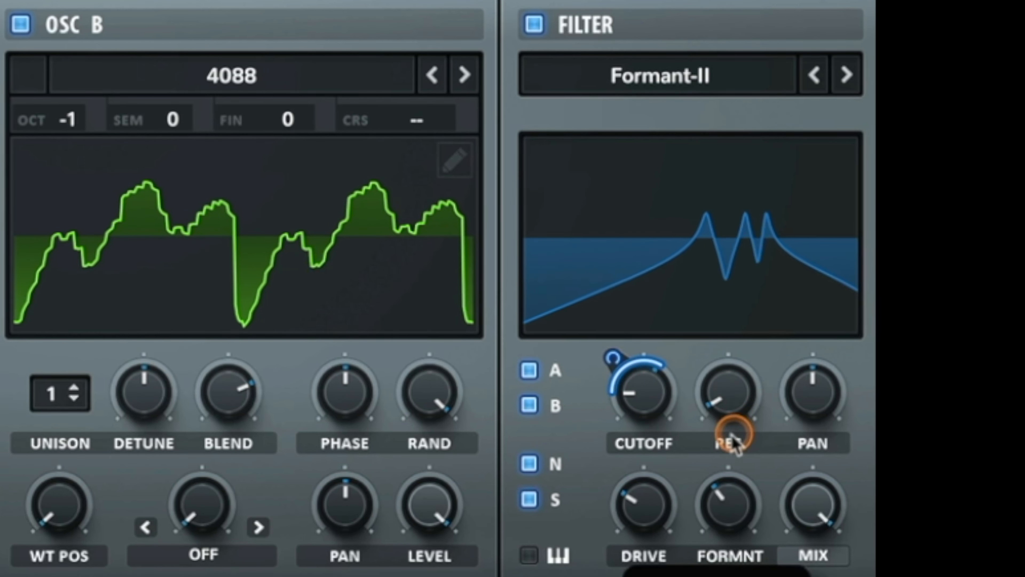
drag(726, 492, 724, 508)
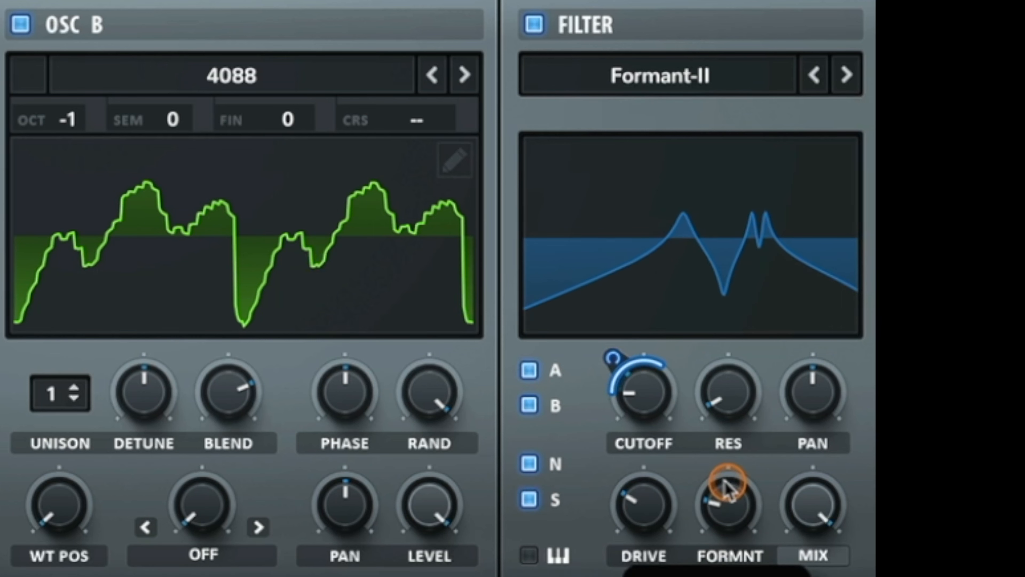
Step the filter type back to German LP, switch it to Combs from the Misc category and adjust its damping.
click(814, 74)
click(814, 76)
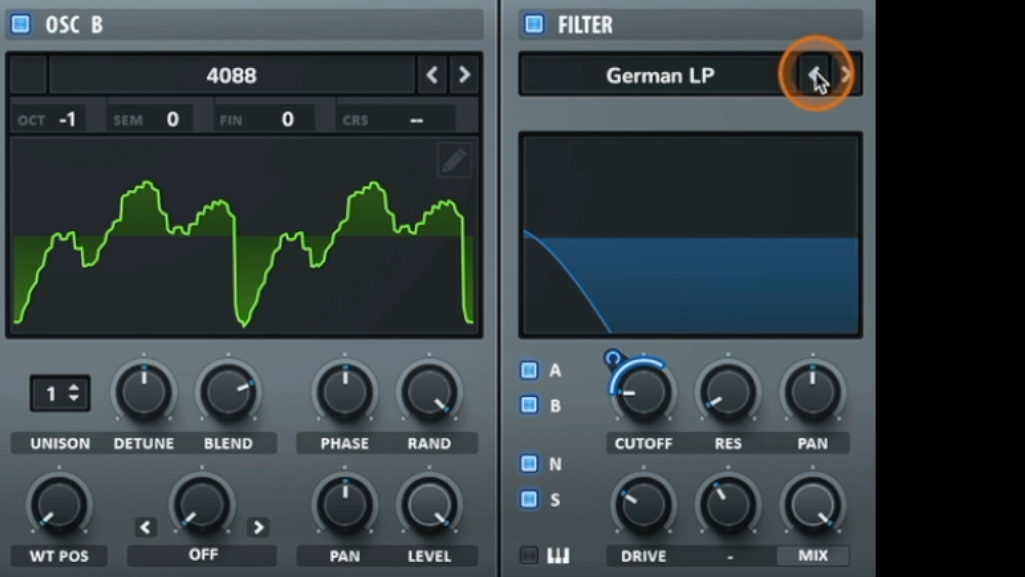
click(680, 62)
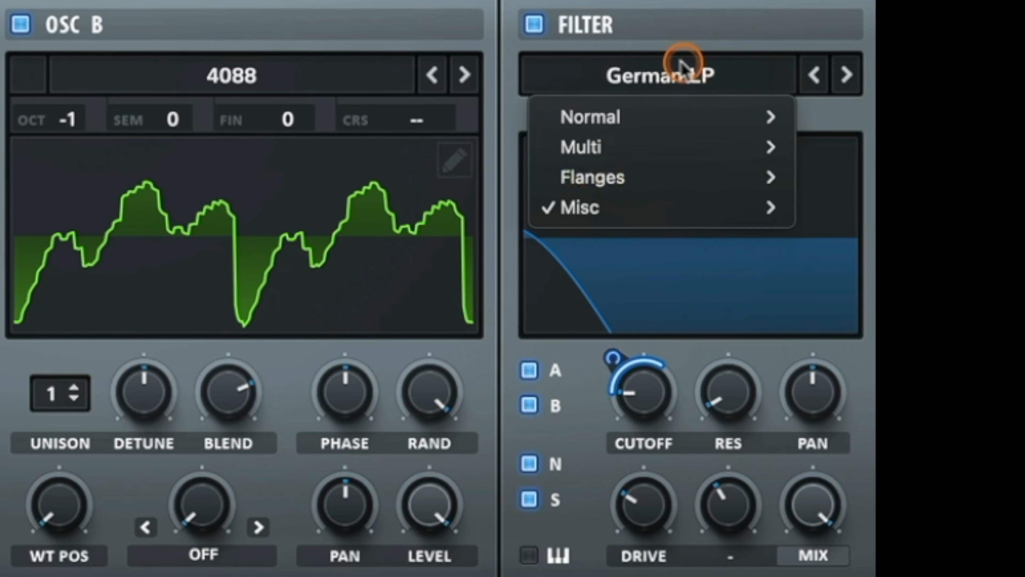
mouse_move(670, 207)
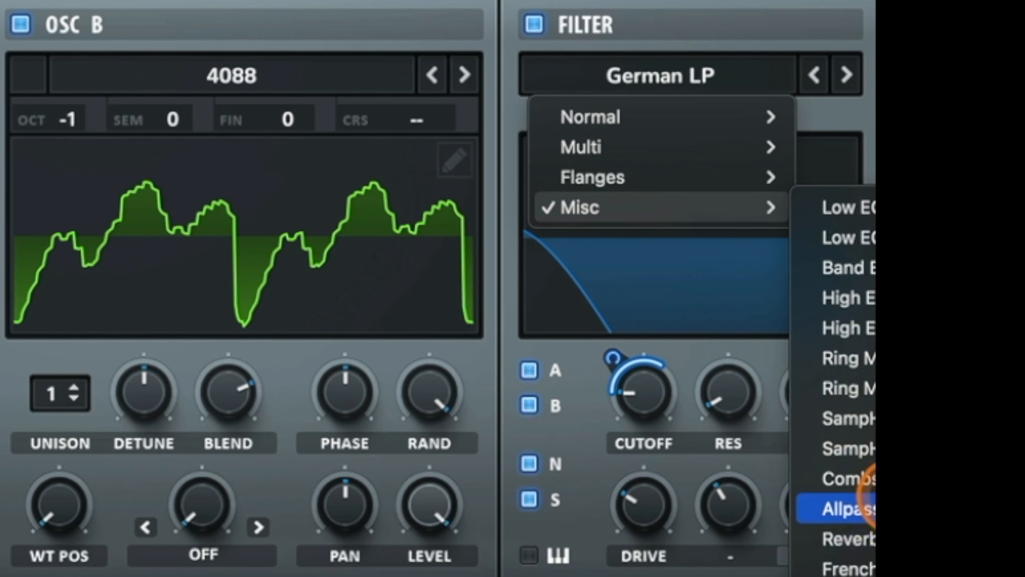
click(870, 478)
mouse_move(726, 517)
mouse_down()
mouse_move(732, 320)
mouse_move(735, 499)
mouse_up()
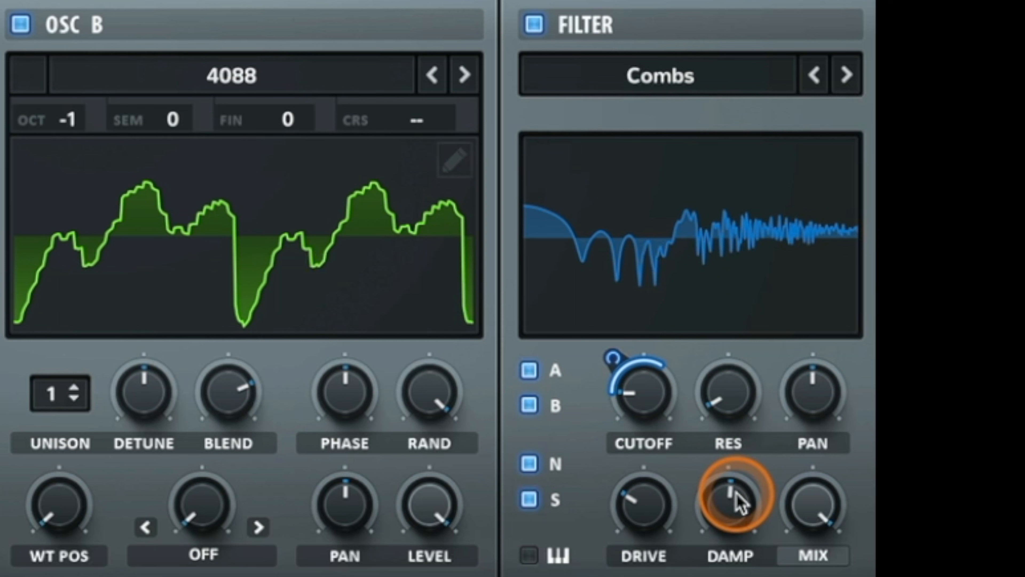
Lower the Combs filter's mix to blend in the dry signal.
click(805, 511)
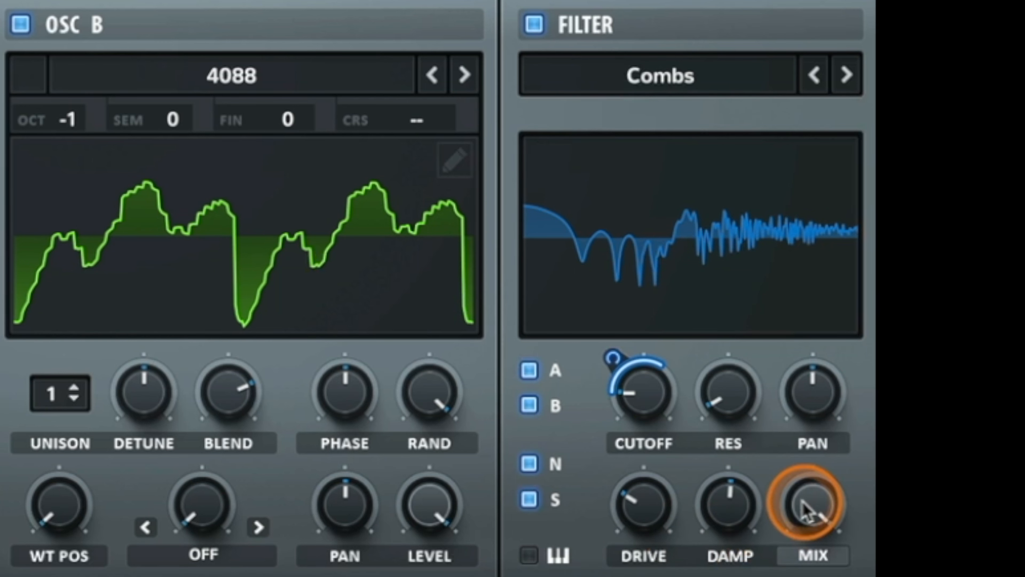
drag(805, 512, 801, 551)
drag(812, 508, 812, 571)
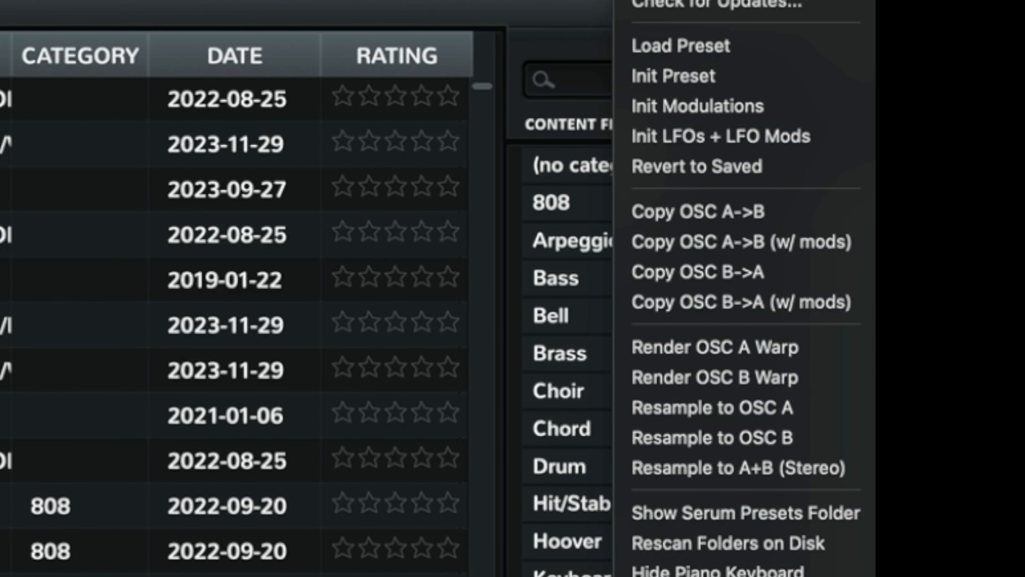
Reset the synth to the Init preset and enable its MG Low 12 filter.
drag(762, 184, 747, 86)
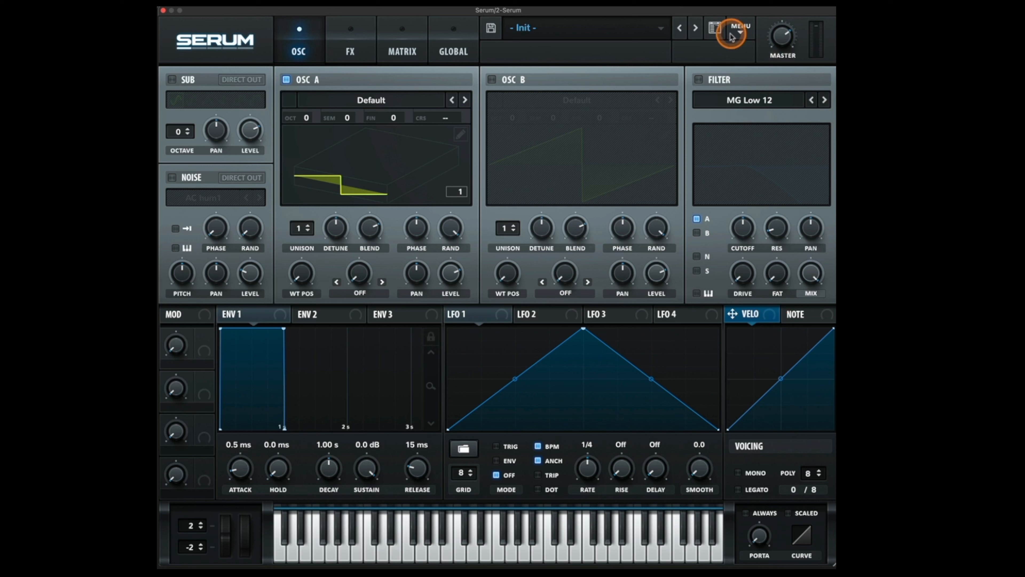
click(700, 80)
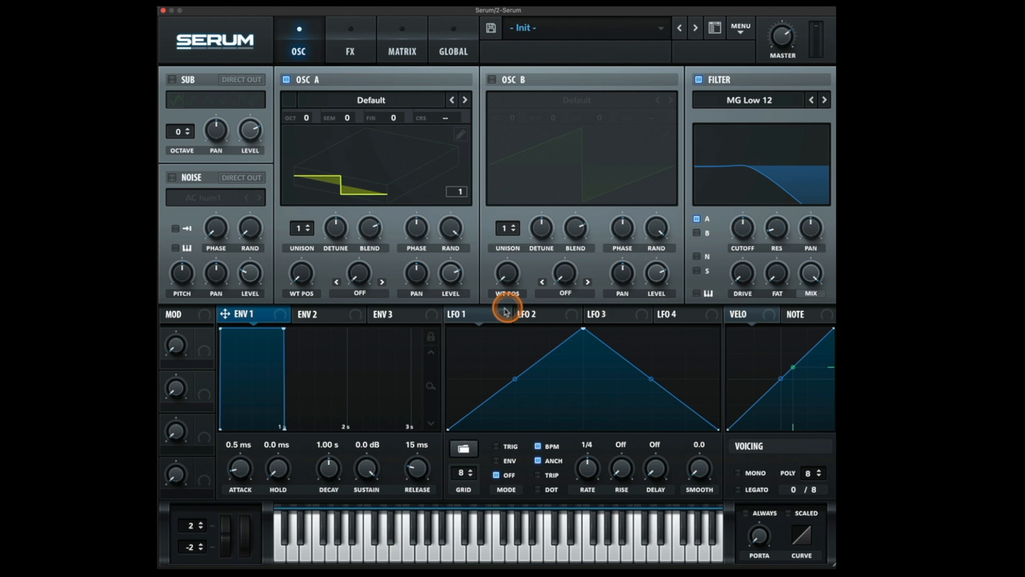
Modulate the filter cutoff with LFO 1, bend both LFO segments into curves and set it to Trig mode at a 1/8 rate.
drag(451, 314, 744, 231)
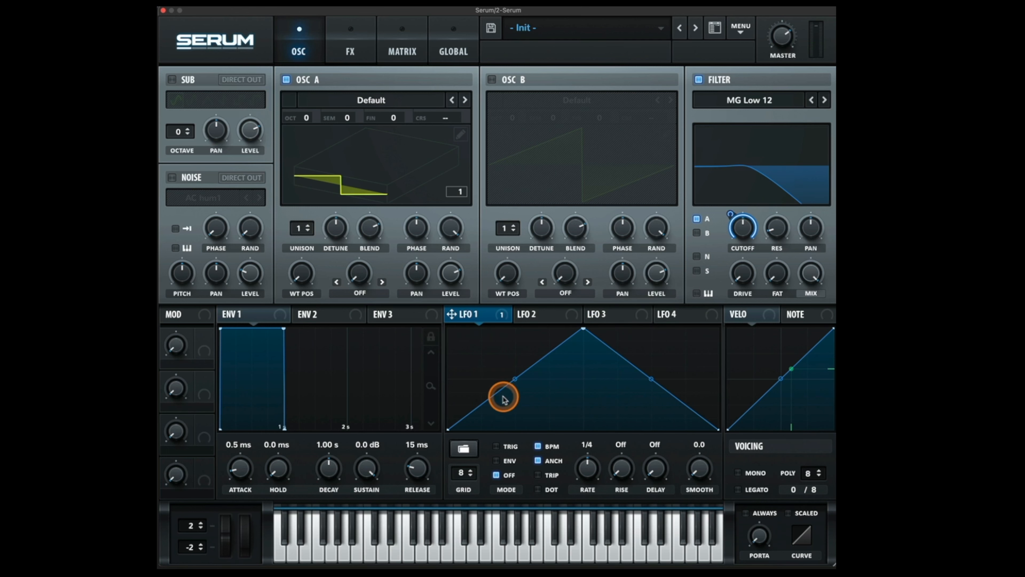
drag(515, 378, 630, 337)
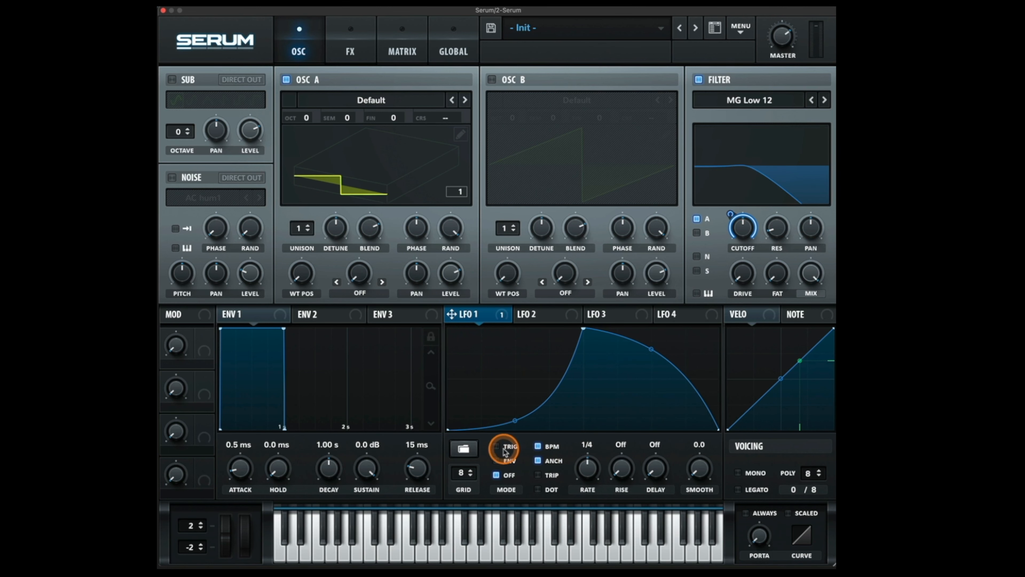
drag(588, 464, 588, 469)
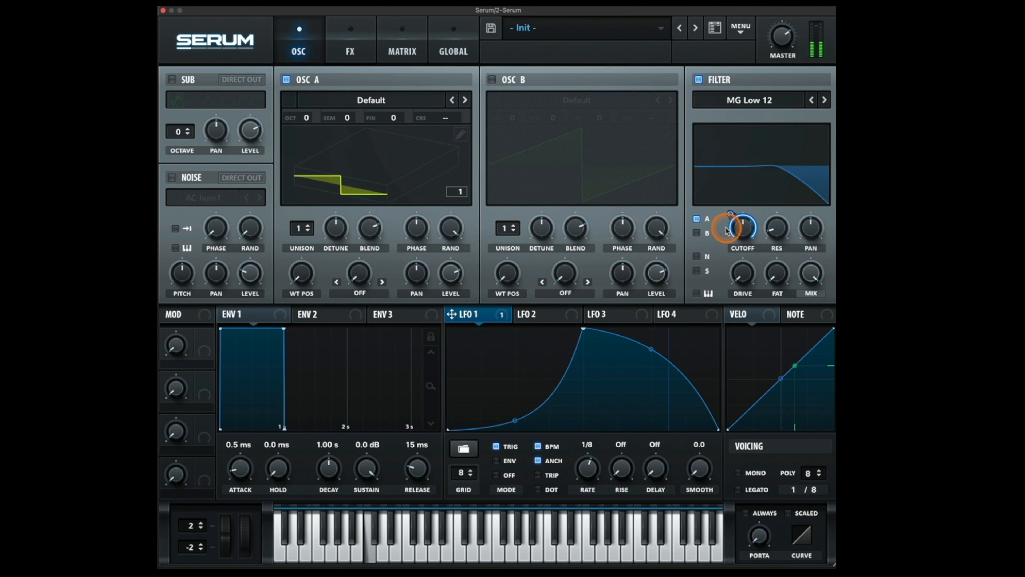
Set the filter's Fat amount to about 68% and raise its drive.
drag(781, 272, 790, 194)
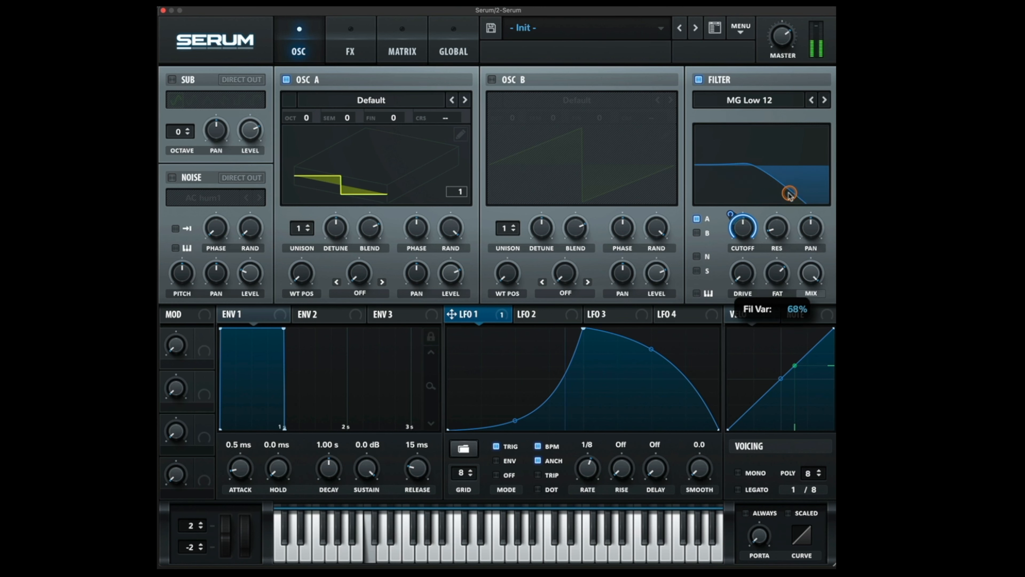
drag(748, 268, 756, 232)
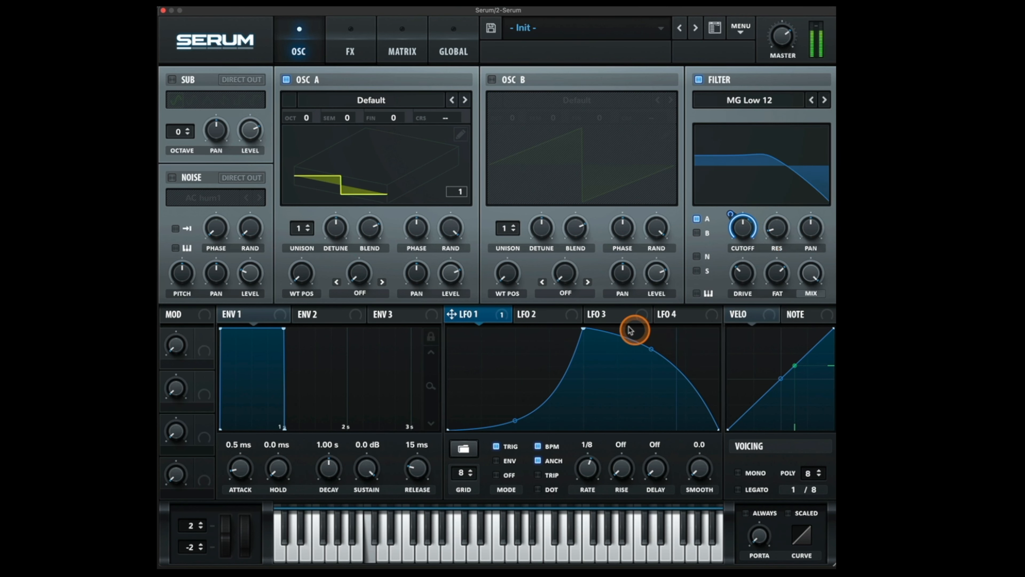
Add a peak point and a dip point to the rising half of LFO 1's shape.
double_click(485, 355)
drag(535, 348, 560, 423)
double_click(564, 397)
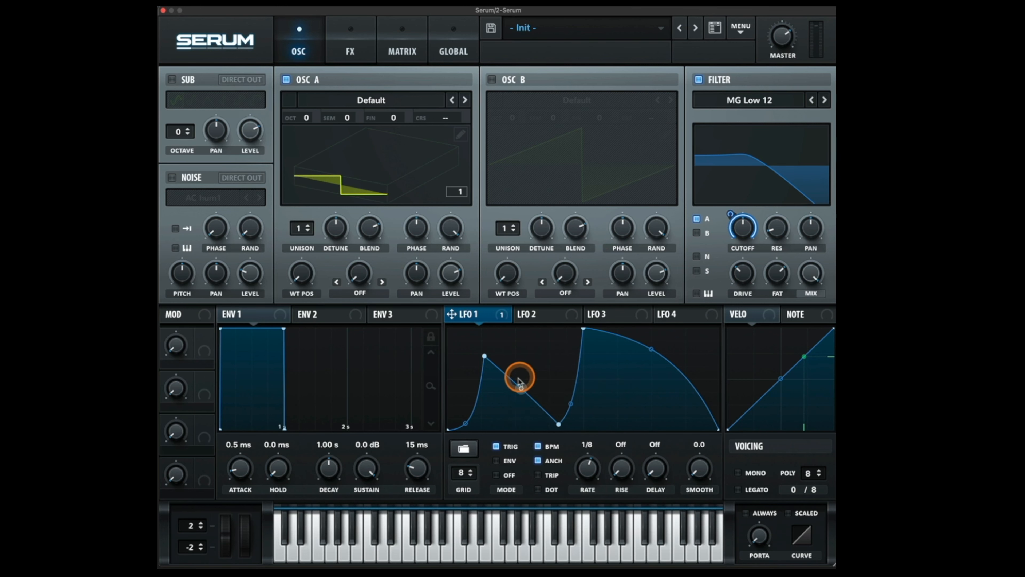
Assign Macro 1 through LFO Bus 1 to the curve between the added LFO 1 points and adjust the macro knob.
right_click(520, 386)
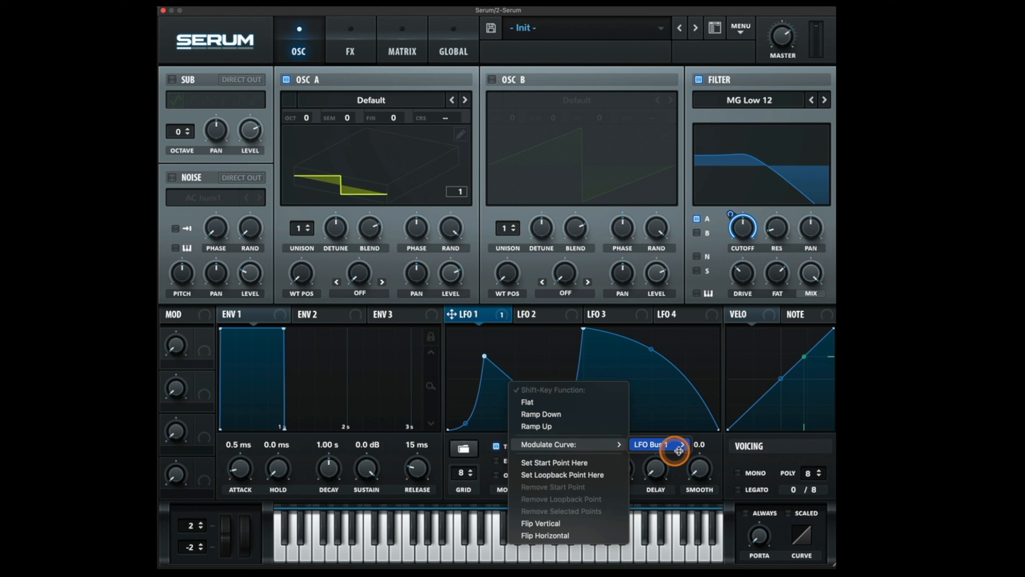
mouse_move(679, 446)
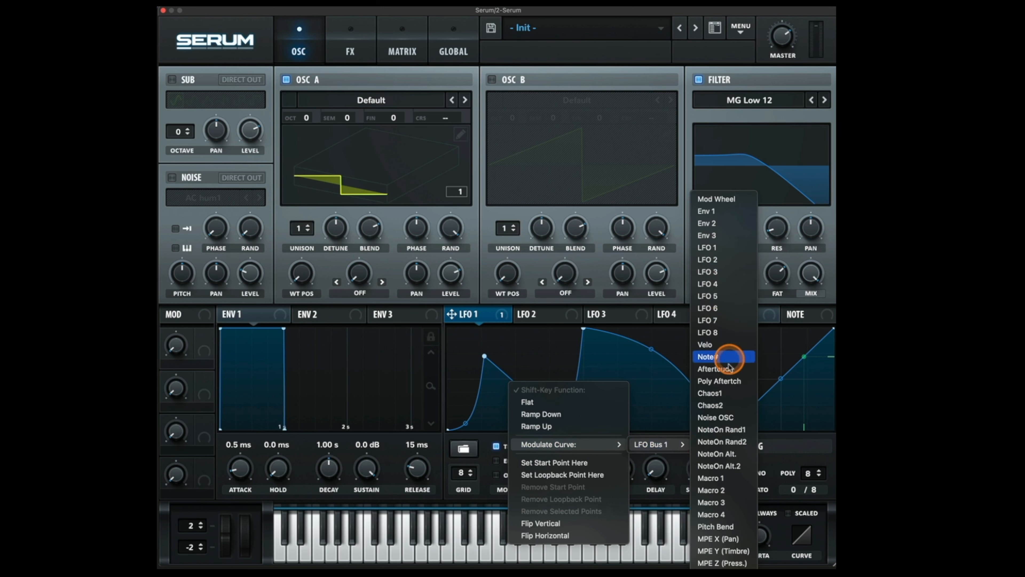
click(735, 483)
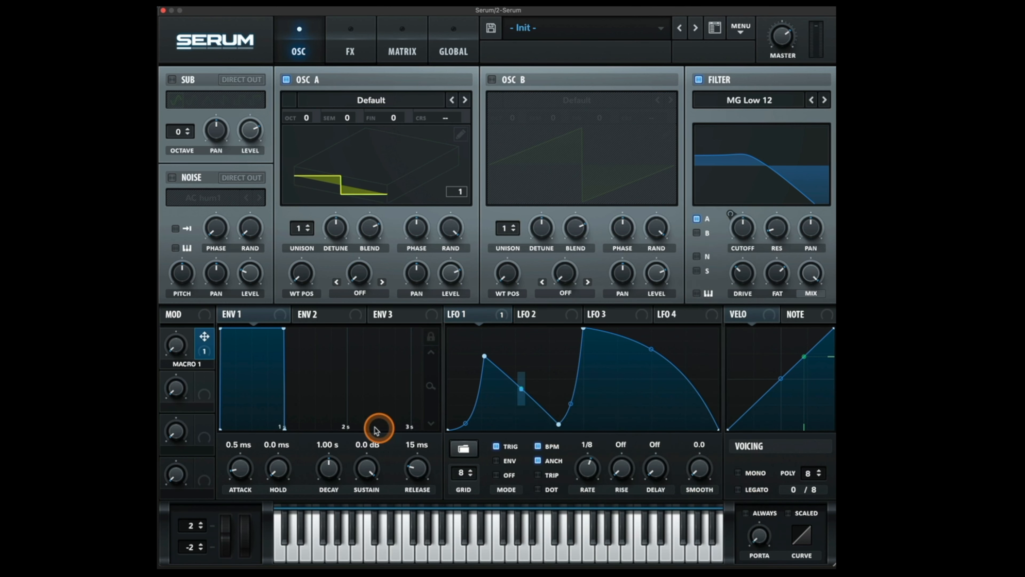
drag(178, 345, 199, 391)
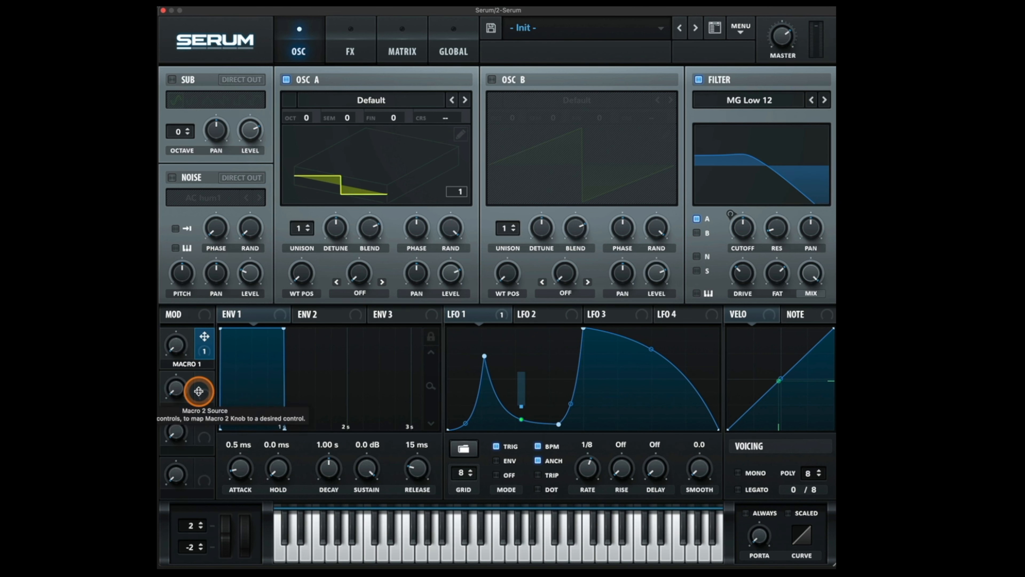
Bend the final falling segment of LFO 1's shape into an inward curve.
drag(199, 391, 645, 404)
drag(651, 349, 650, 362)
drag(650, 362, 645, 375)
Load a ready-made shape from the LVMBER folder into LFO 1.
click(463, 448)
mouse_move(540, 476)
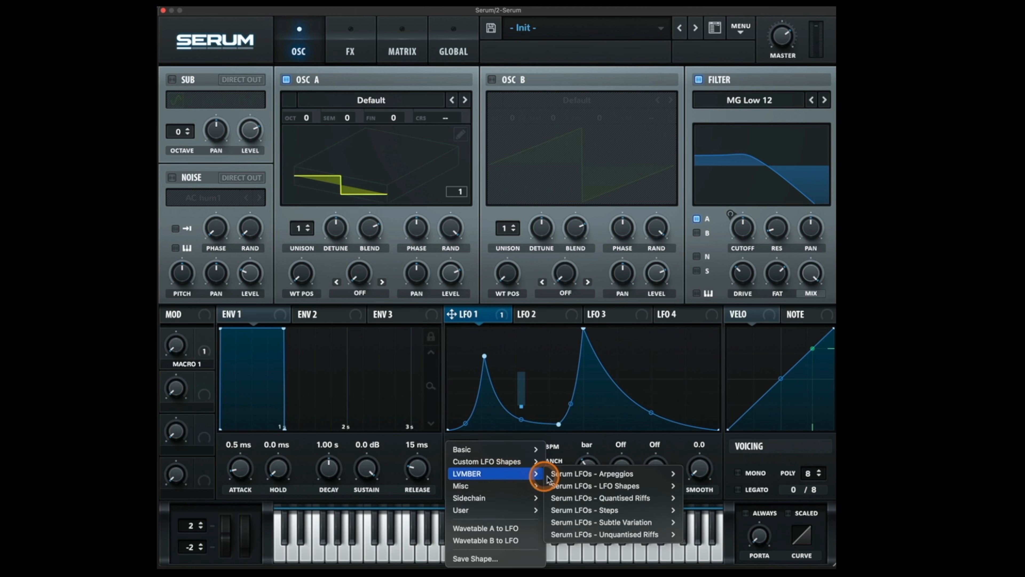
mouse_move(580, 490)
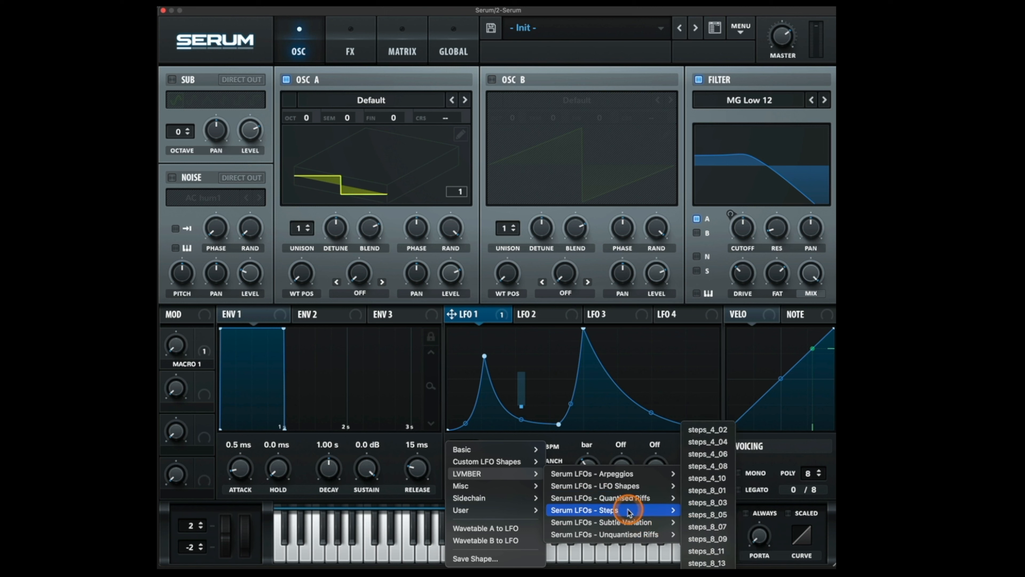
mouse_move(626, 523)
click(710, 490)
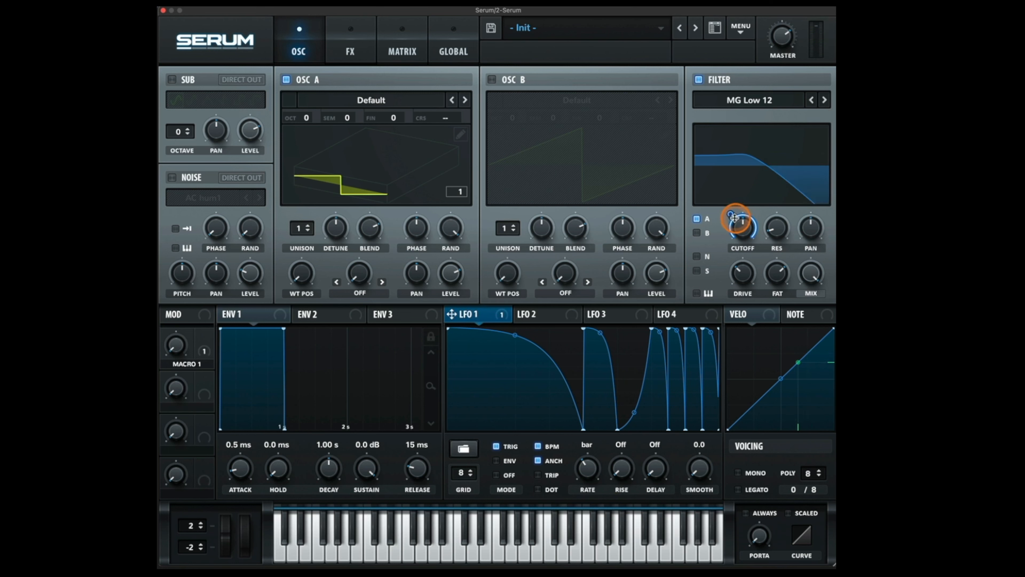
Lower the filter cutoff to its minimum and set LFO 1's modulation of it to 100.
drag(739, 222, 731, 276)
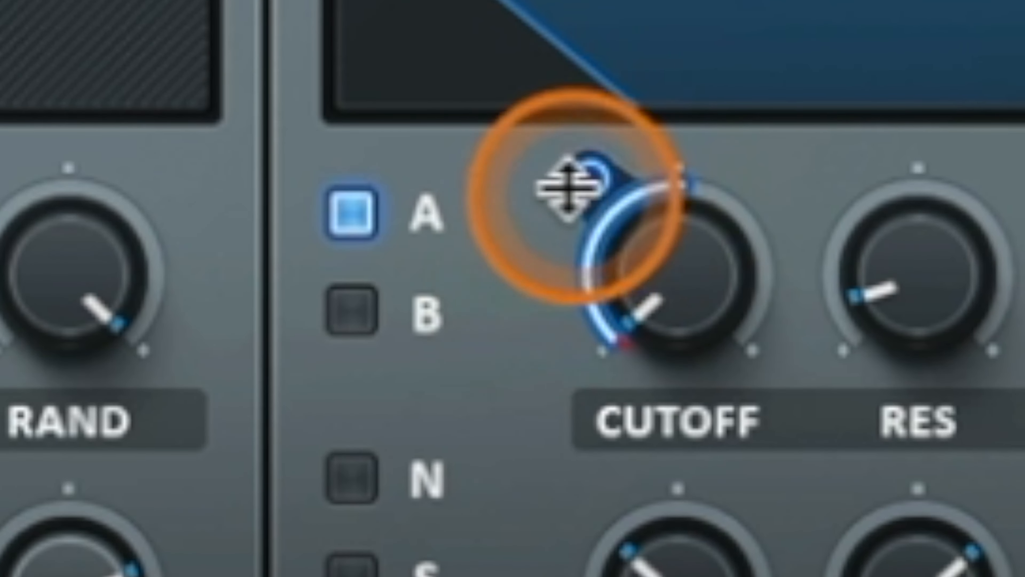
drag(593, 189, 601, 52)
click(586, 177)
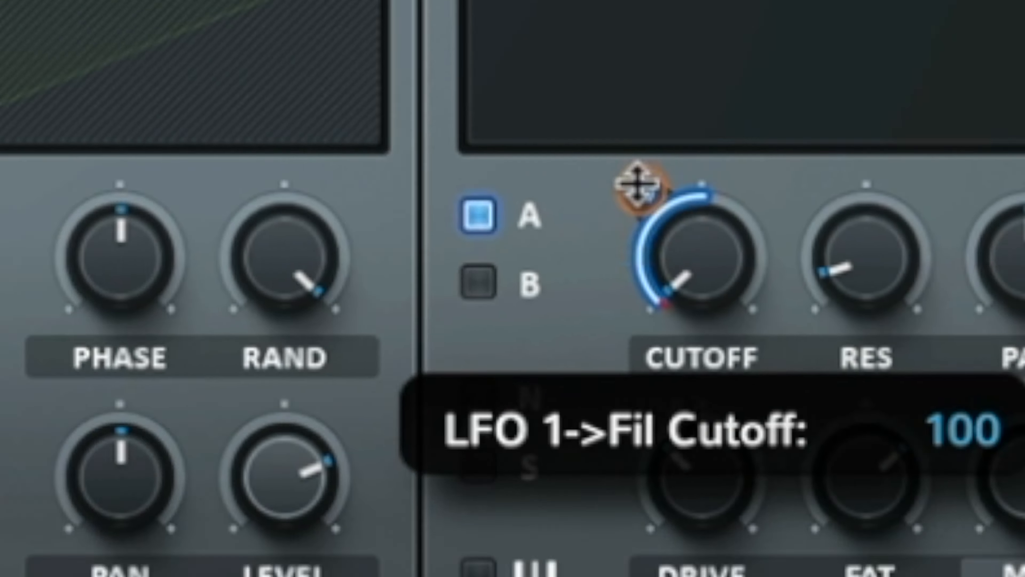
drag(647, 294, 647, 239)
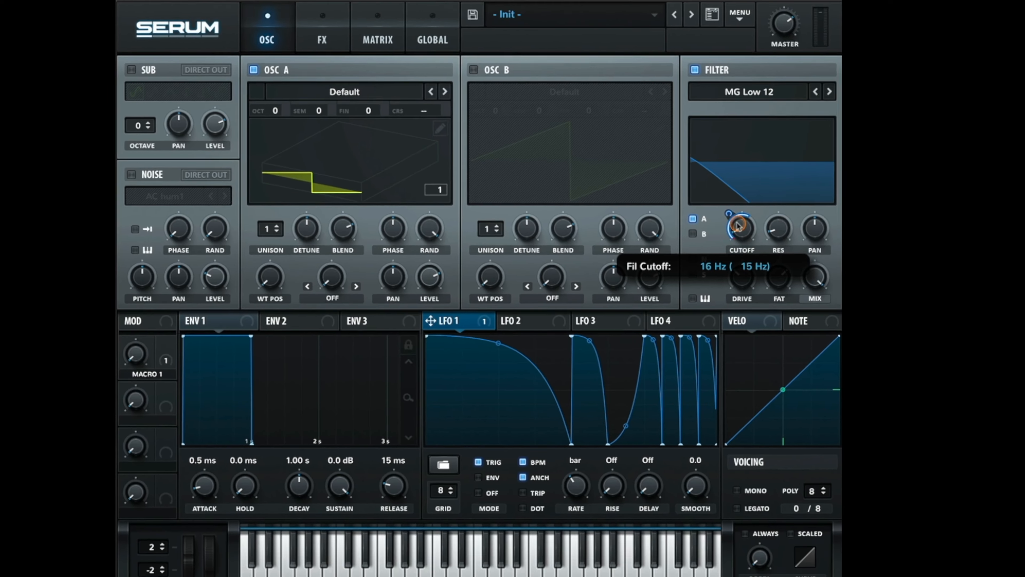
Raise the filter cutoff and reduce LFO 1's modulation depth on it.
drag(737, 223, 738, 165)
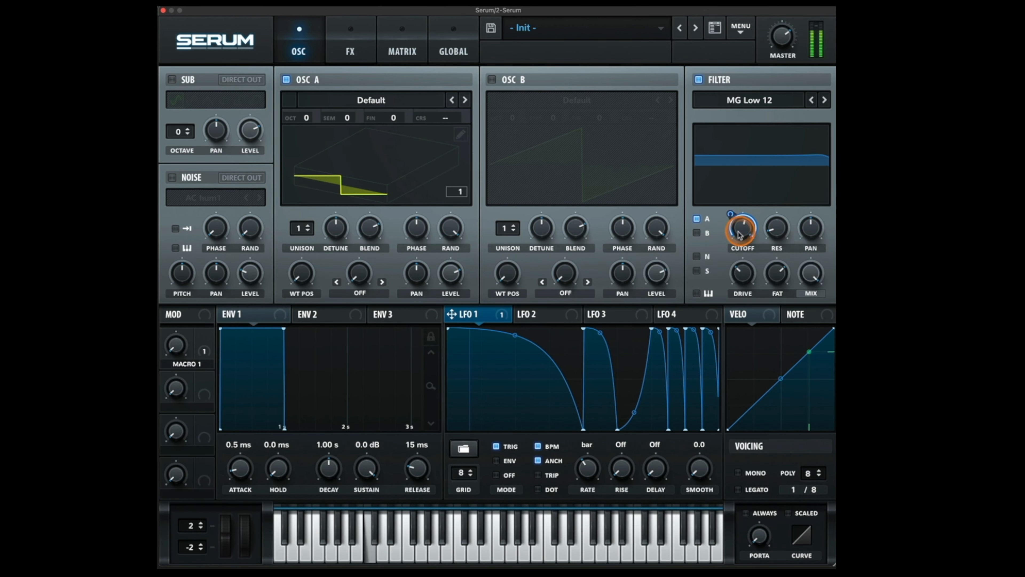
mouse_move(728, 213)
mouse_down()
mouse_move(727, 243)
mouse_move(727, 213)
mouse_up()
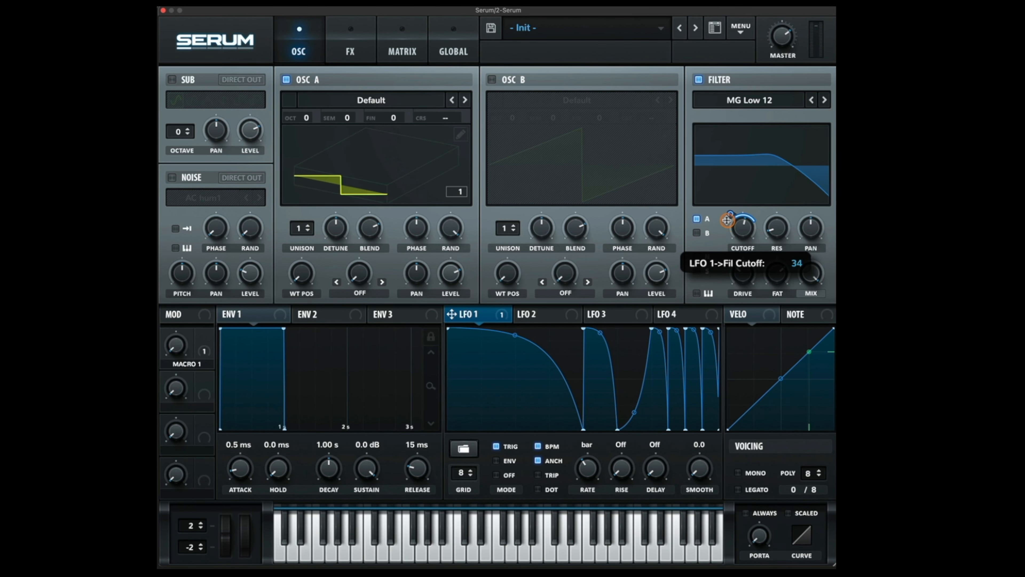
drag(725, 234, 727, 199)
drag(720, 147, 740, 200)
Enable oscillator B with the Acid wavetable at octave +2 and modulate its level with LFO 1.
click(709, 274)
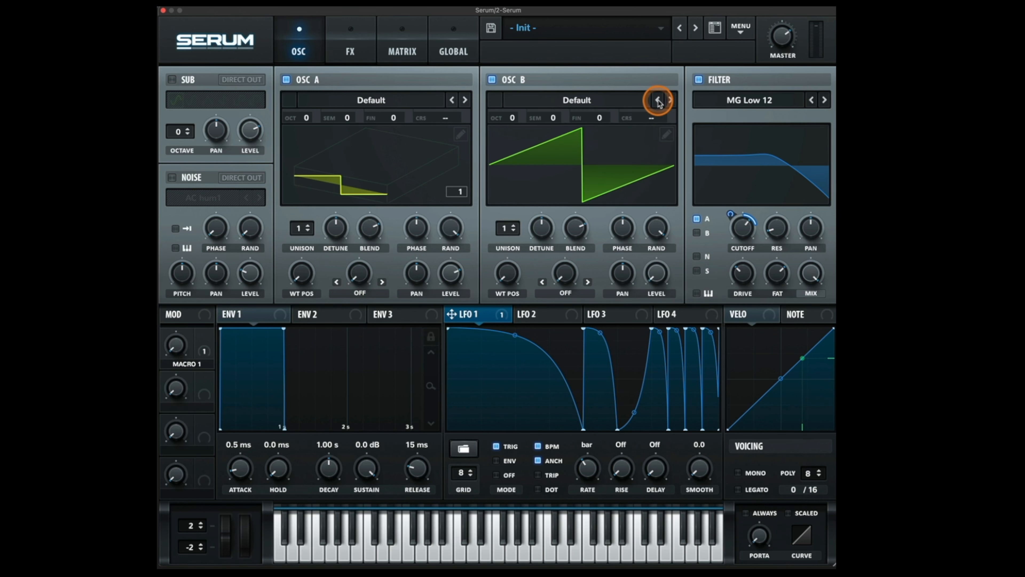
click(668, 99)
drag(482, 314, 639, 293)
drag(644, 260, 642, 272)
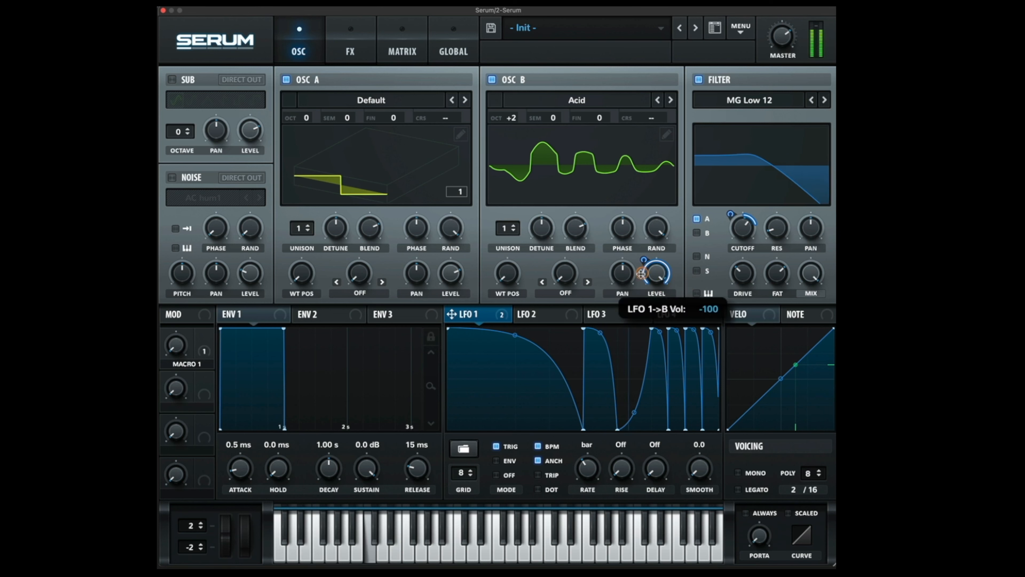
drag(656, 274, 645, 146)
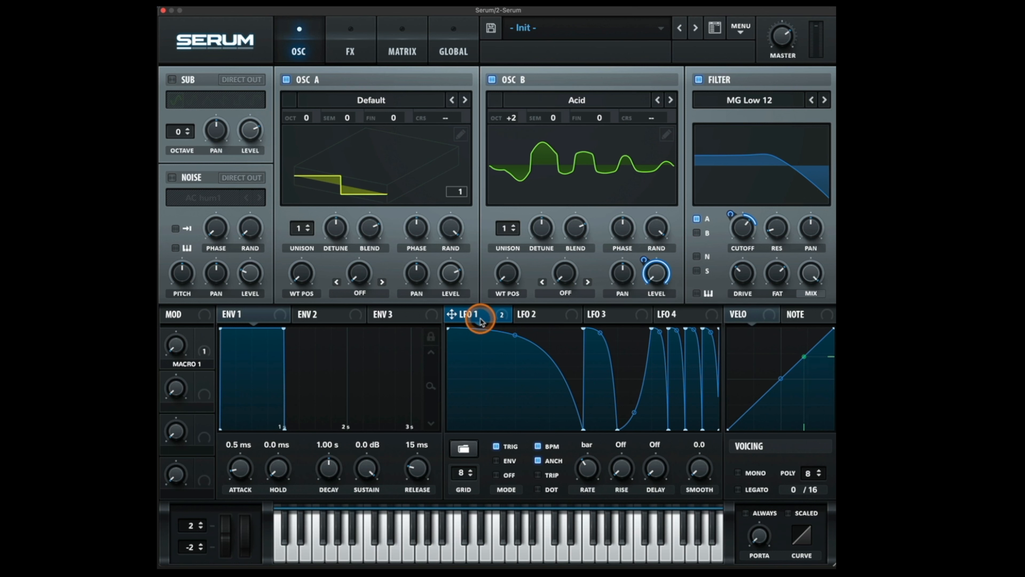
Modulate oscillator B's wavetable position with LFO 1 and set its octave to 0.
drag(489, 304, 502, 268)
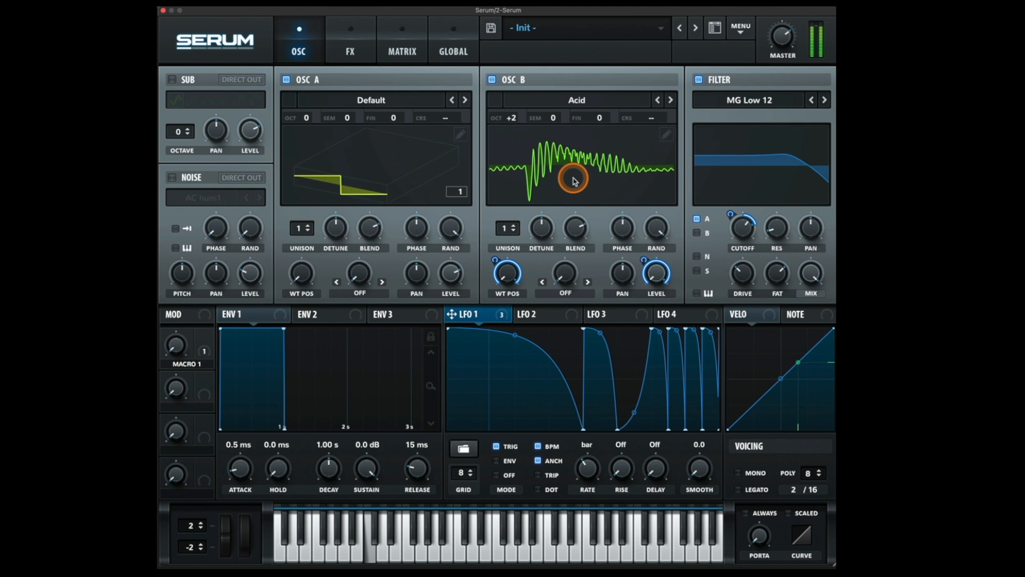
drag(514, 117, 507, 160)
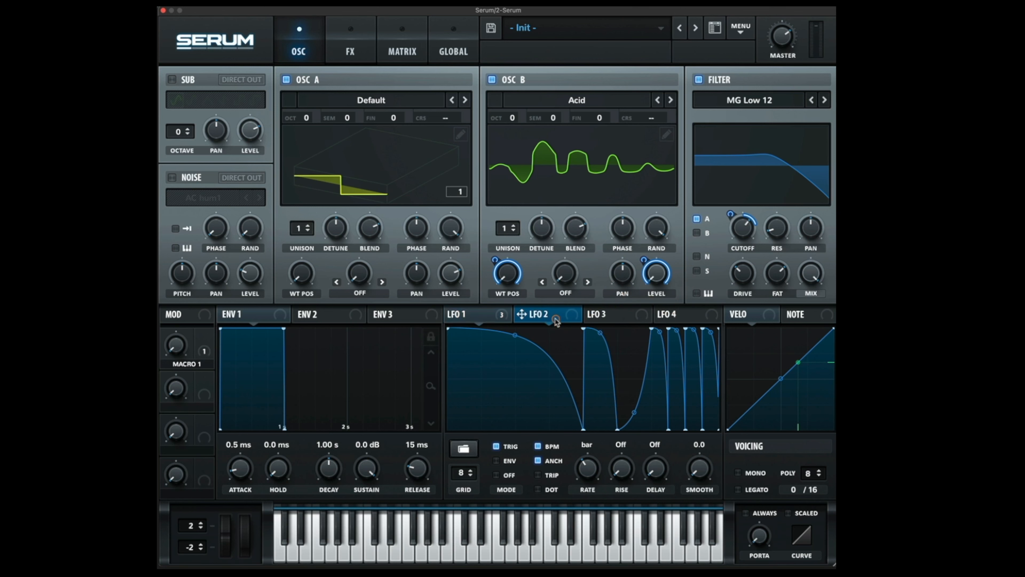
click(655, 317)
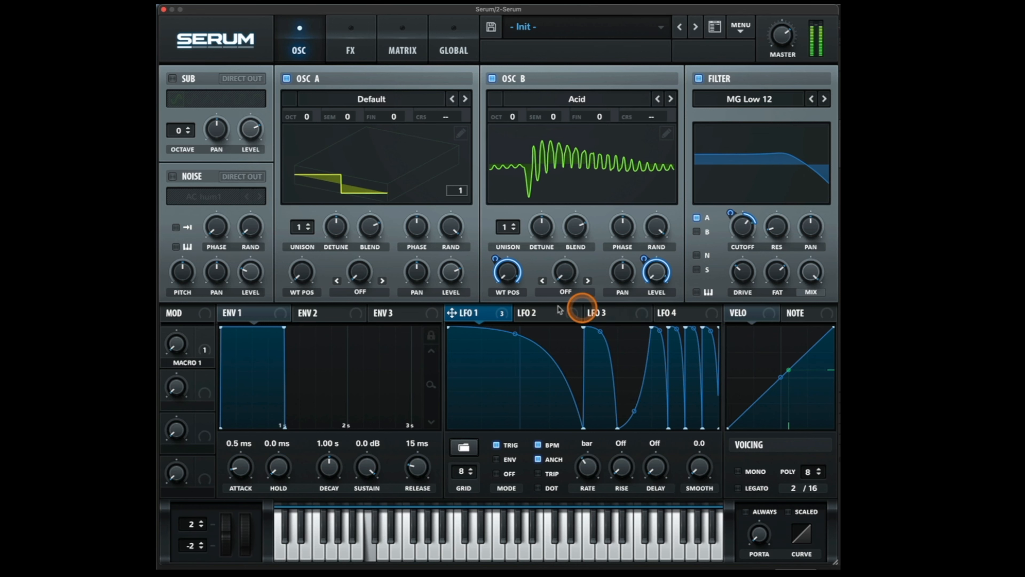
Set oscillator A's warp mode to FM (From B) and assign LFO 2 to the warp amount.
click(531, 312)
drag(589, 343, 811, 199)
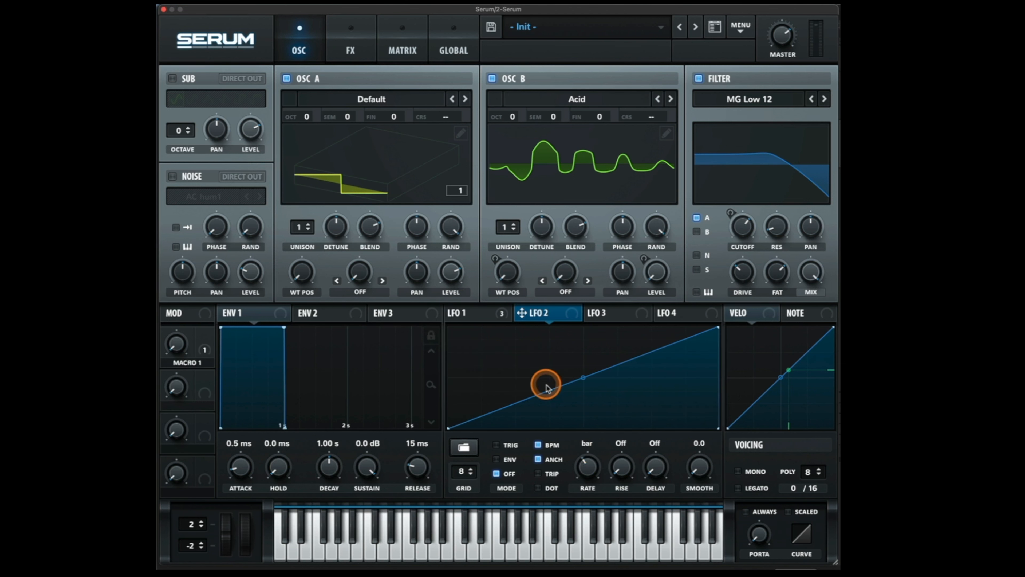
click(360, 292)
click(366, 228)
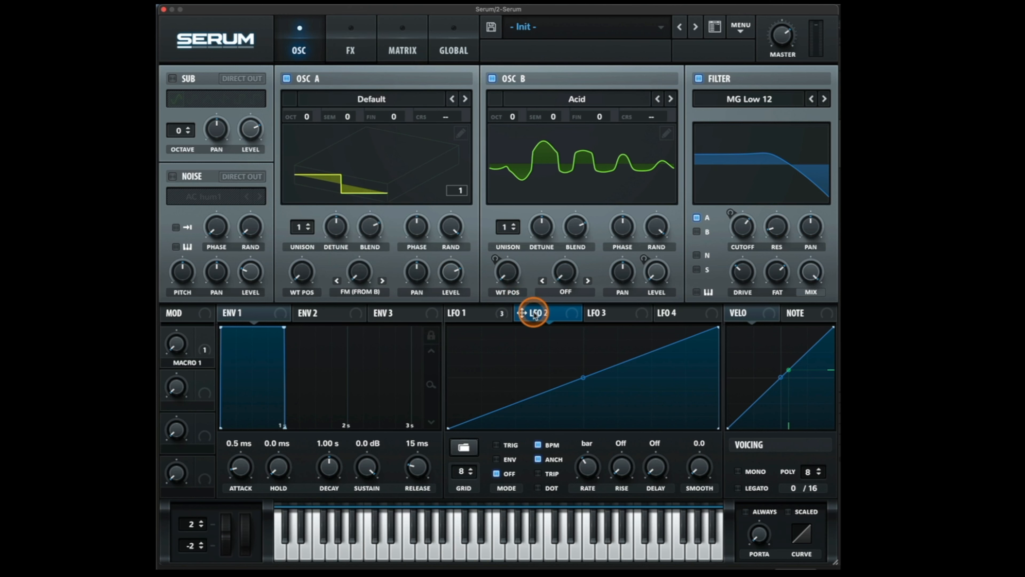
drag(392, 297, 358, 272)
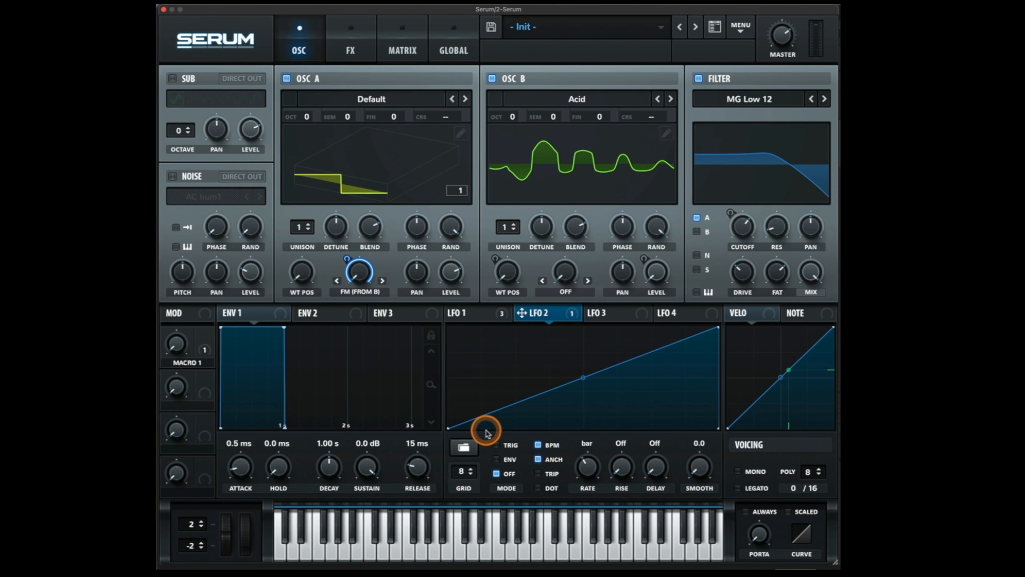
Set LFO 2 to Trig mode at a 2 bar rate and raise oscillator A's base FM amount.
click(495, 445)
drag(578, 460, 582, 474)
drag(355, 272, 366, 230)
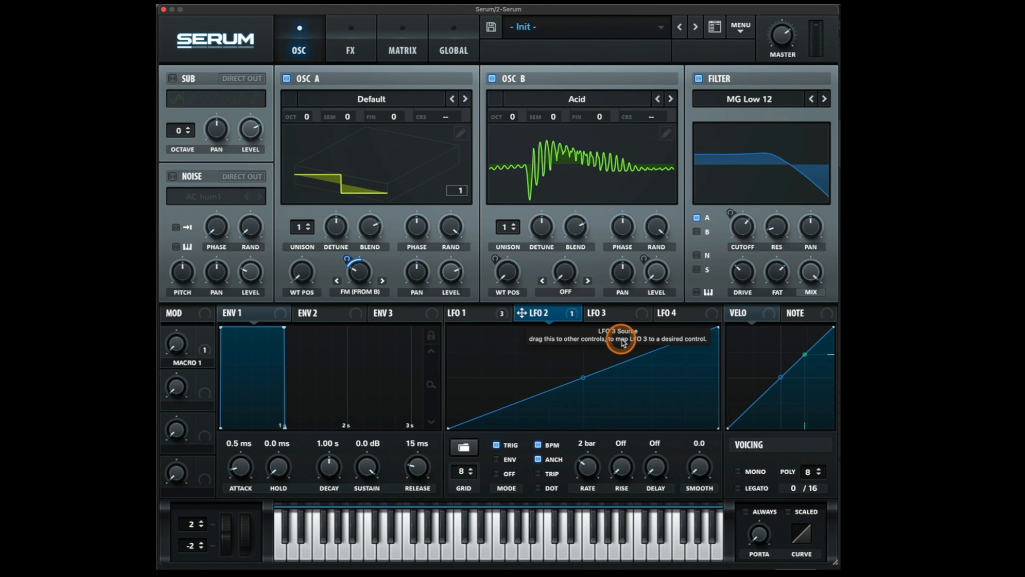
Enable the noise oscillator, modulate its level with LFO 2, and switch the noise off again.
click(172, 176)
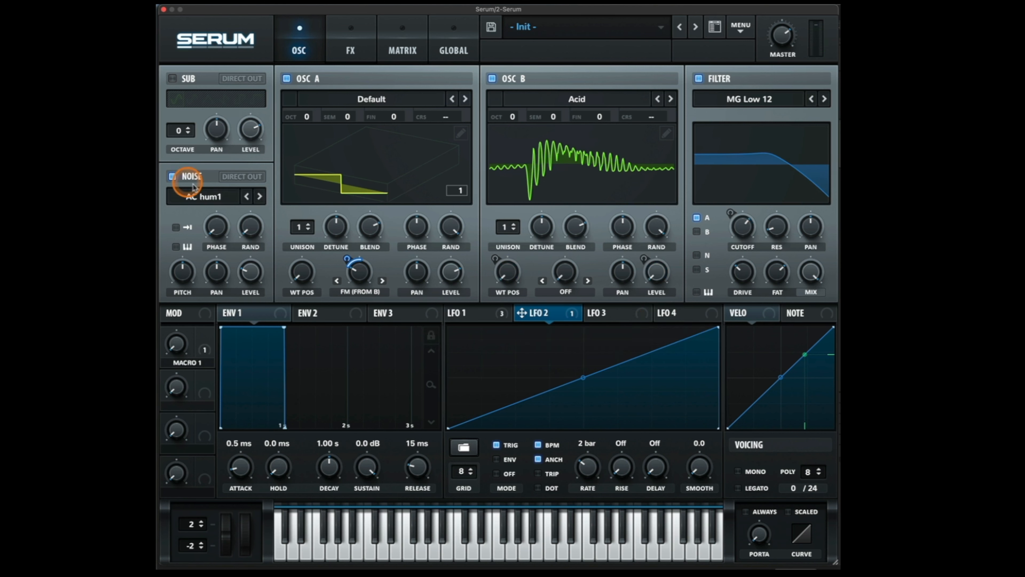
drag(585, 337, 249, 271)
click(176, 177)
click(172, 176)
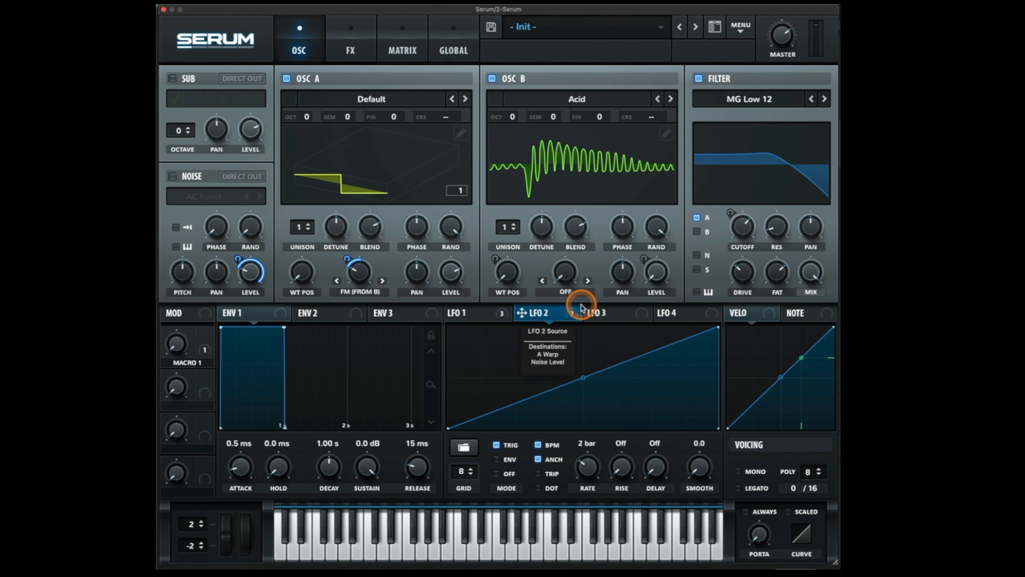
Reset the synth to the Init preset and enable its MG Low 12 filter.
click(579, 34)
click(728, 32)
click(720, 30)
click(720, 29)
click(740, 34)
click(760, 99)
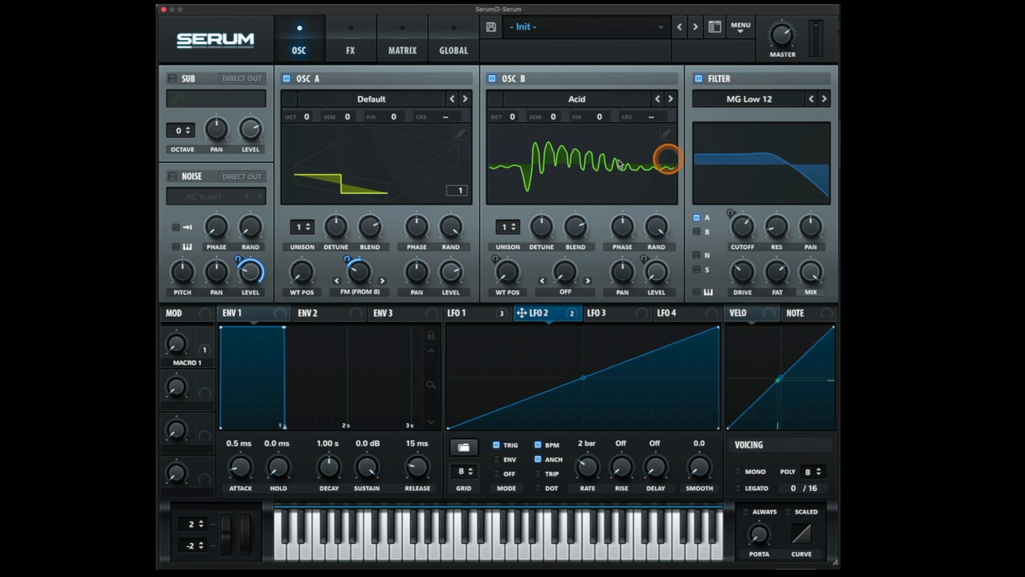
click(698, 78)
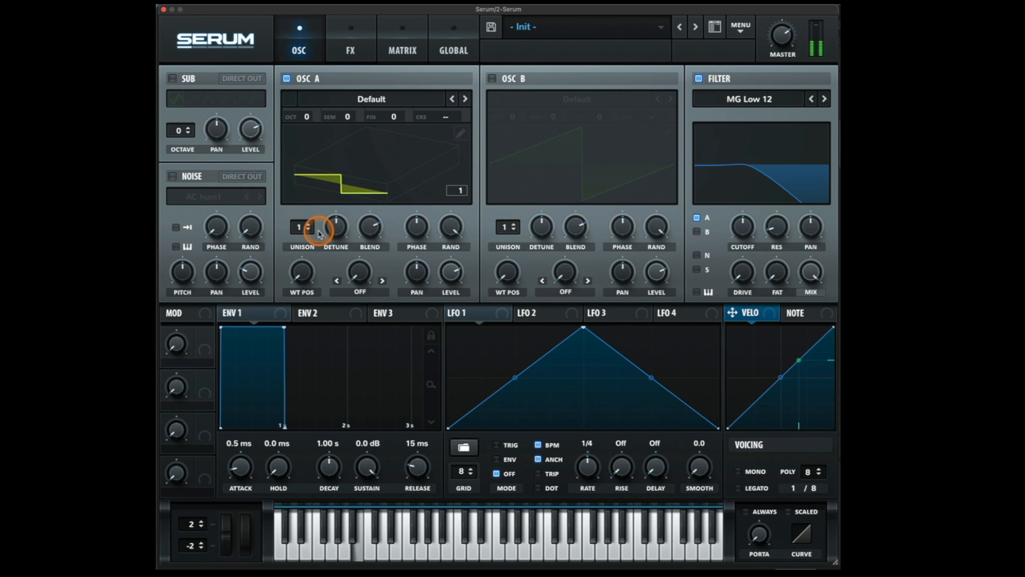
Open the Analog wavetable list for oscillator A.
click(353, 108)
mouse_move(347, 115)
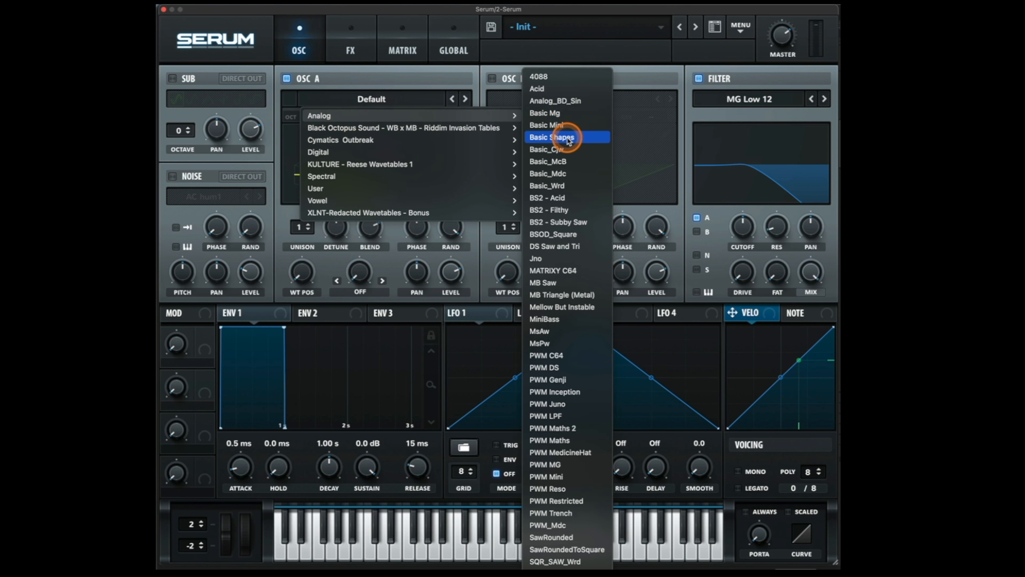
Load the Basic Shapes wavetable from the Analog set into oscillator A, shown as a flat 2D waveform, and raise its level slightly.
click(279, 143)
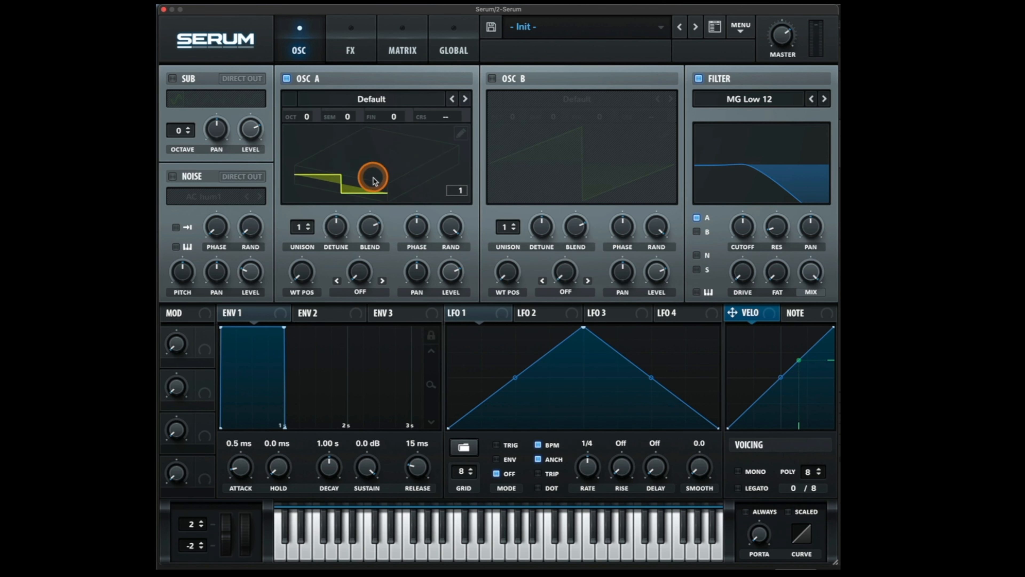
click(371, 99)
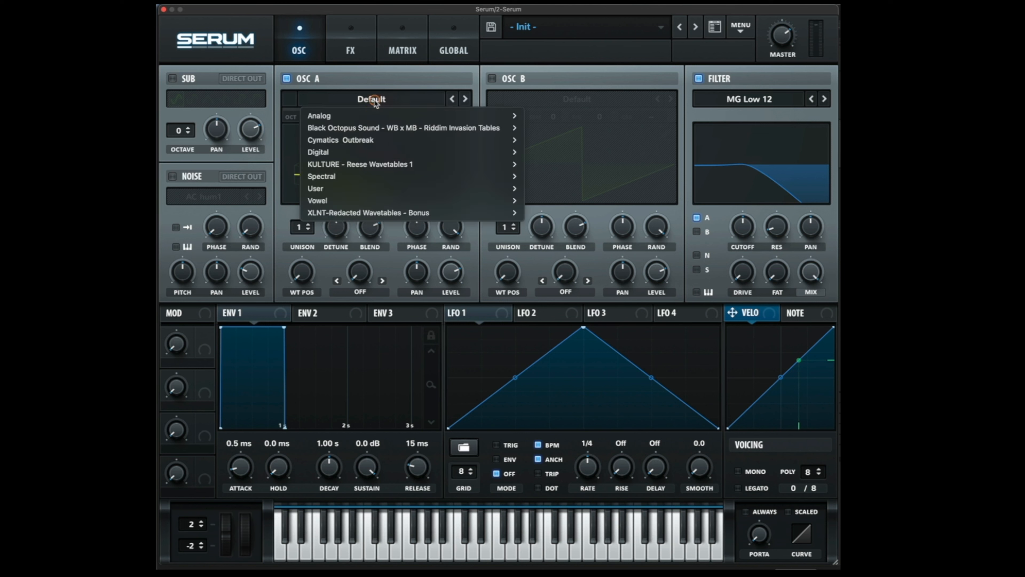
mouse_move(375, 117)
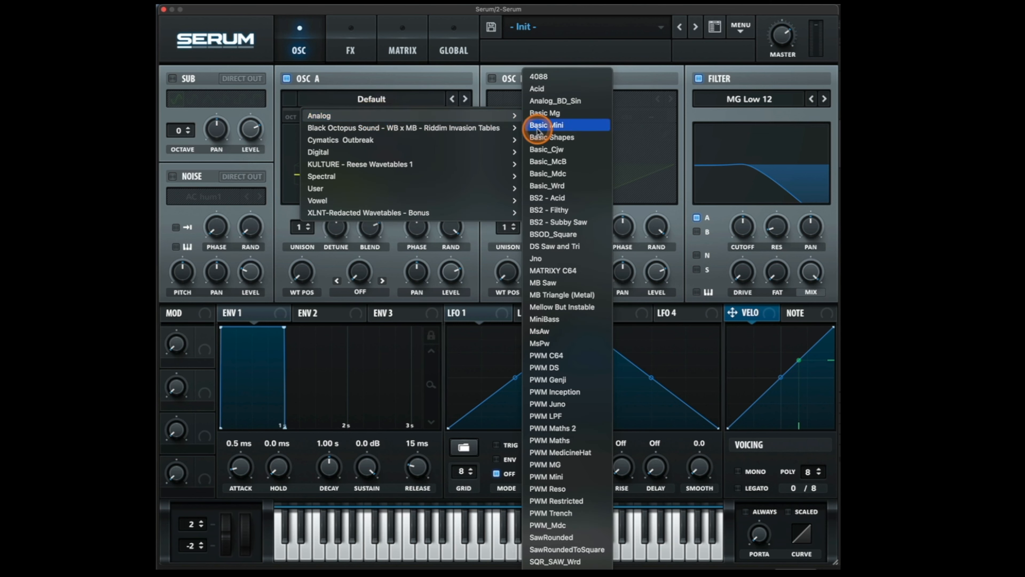
click(552, 137)
click(568, 155)
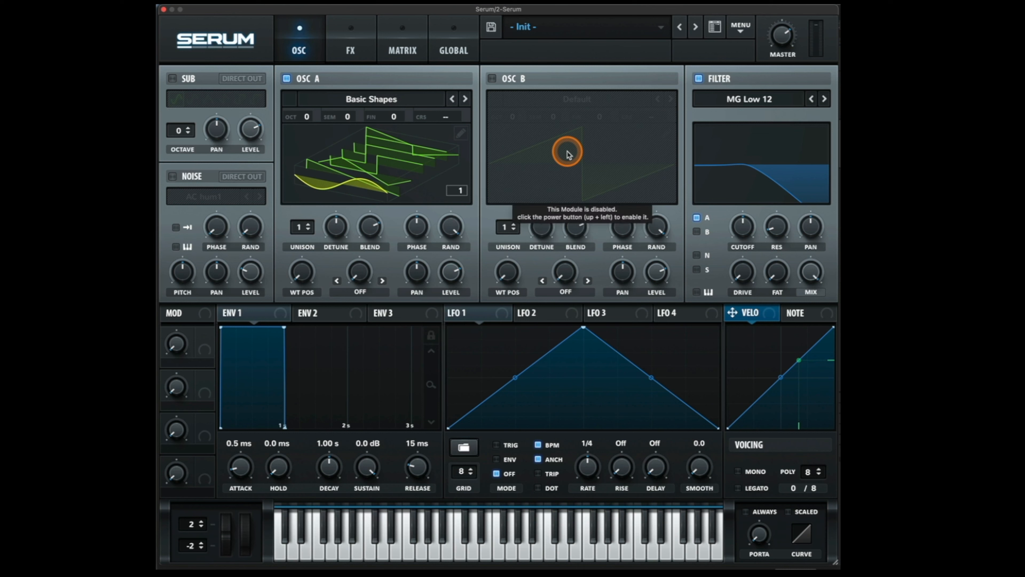
click(364, 172)
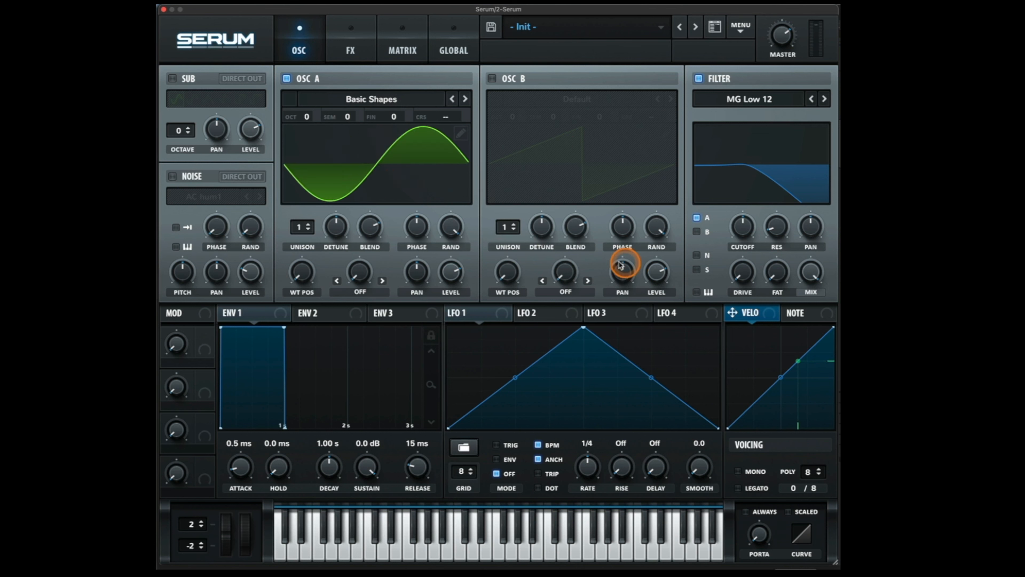
drag(447, 265, 448, 270)
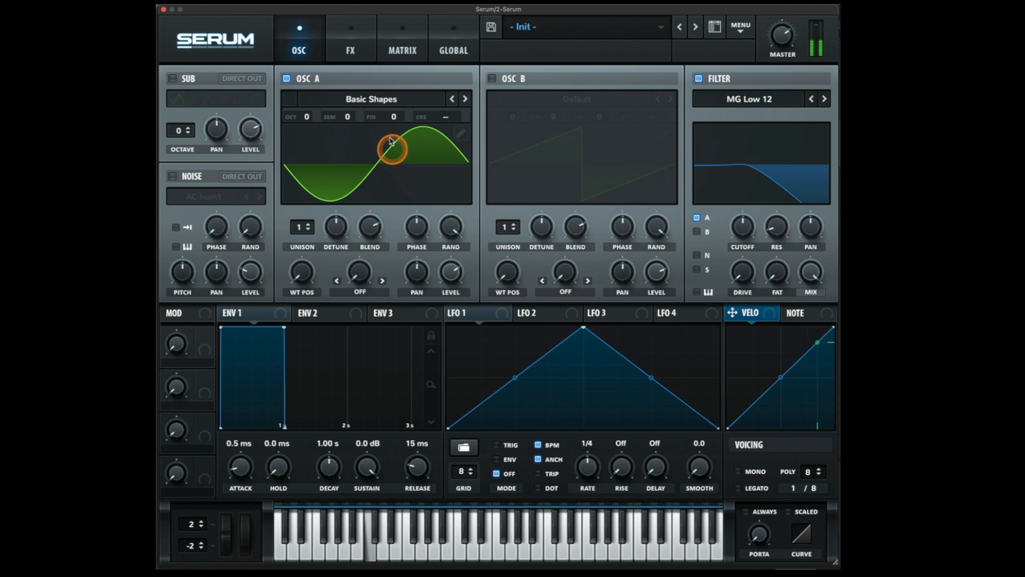
Enable oscillator B with the analog Basic Shapes wavetable positioned on the square wave, and route it through the filter.
click(492, 78)
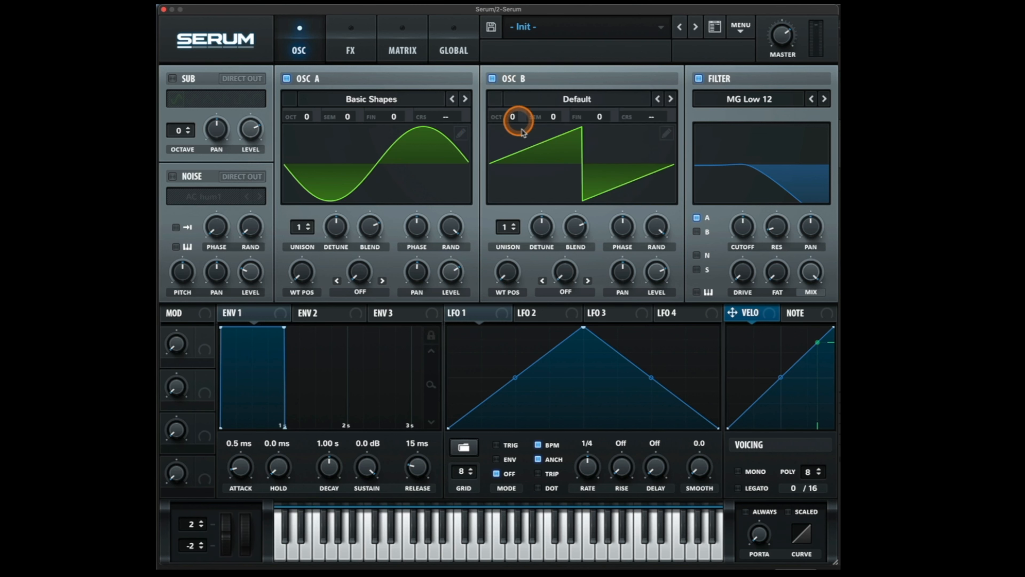
click(620, 103)
mouse_move(616, 120)
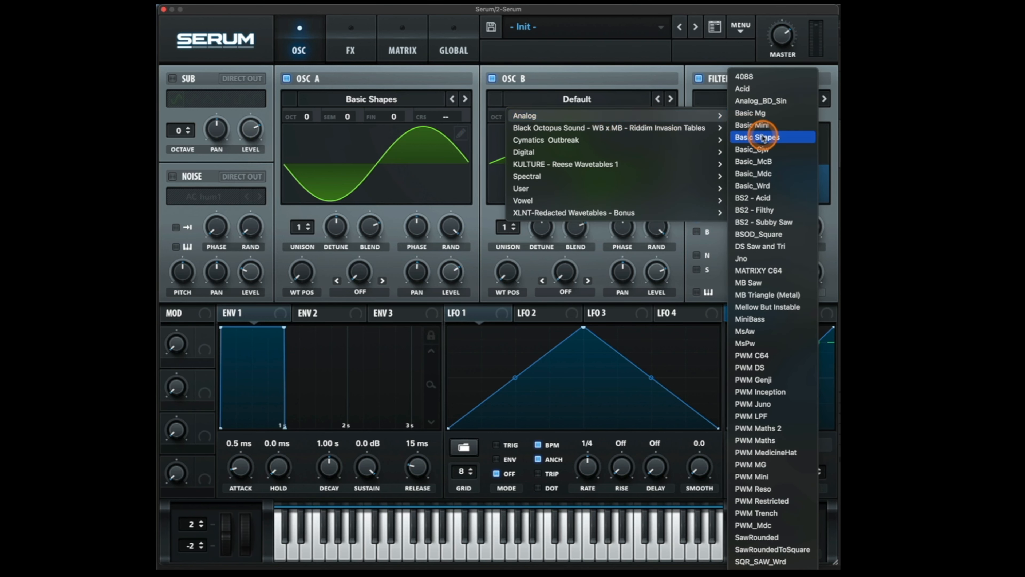
click(757, 137)
mouse_move(523, 203)
mouse_down()
mouse_move(515, 224)
mouse_move(519, 213)
mouse_up()
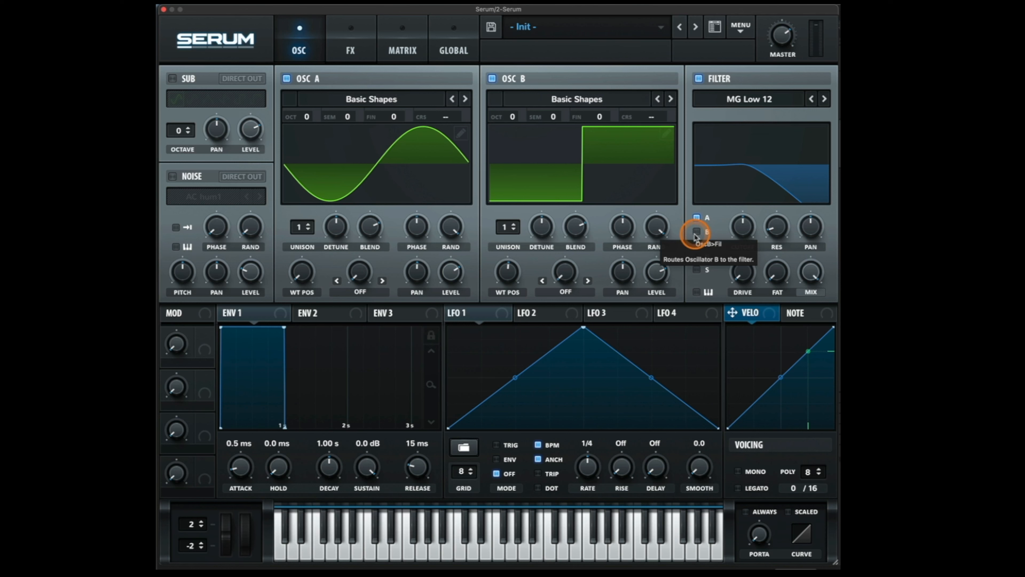
click(695, 232)
Turn on the noise oscillator with its base level raised, and modulate its level and the filter cutoff with LFO 1.
drag(451, 313, 251, 273)
click(172, 176)
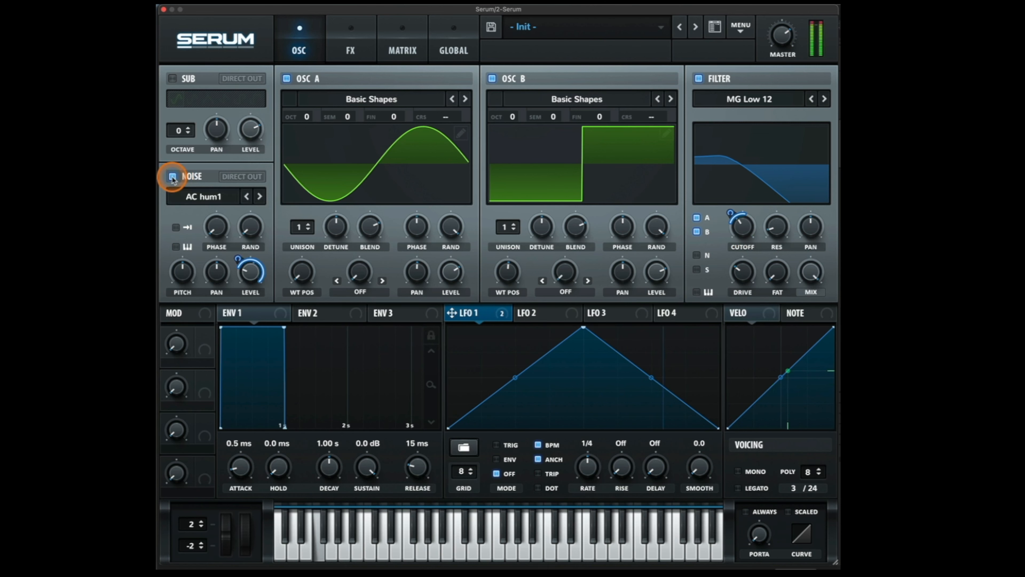
drag(247, 274, 240, 253)
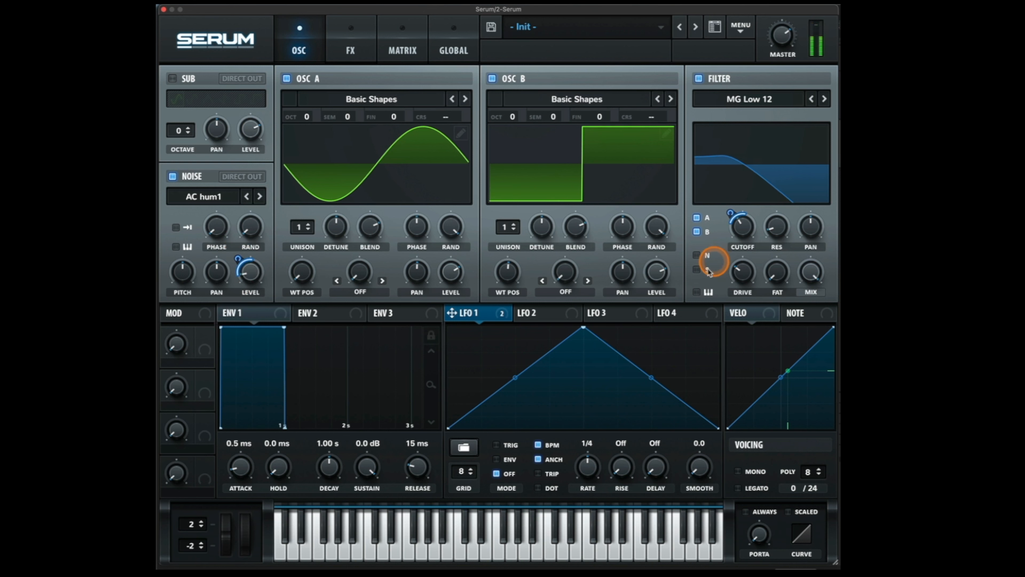
Assign Macro 1 as the modulation source for the LFO 1 rate and try out the macro amount.
right_click(588, 468)
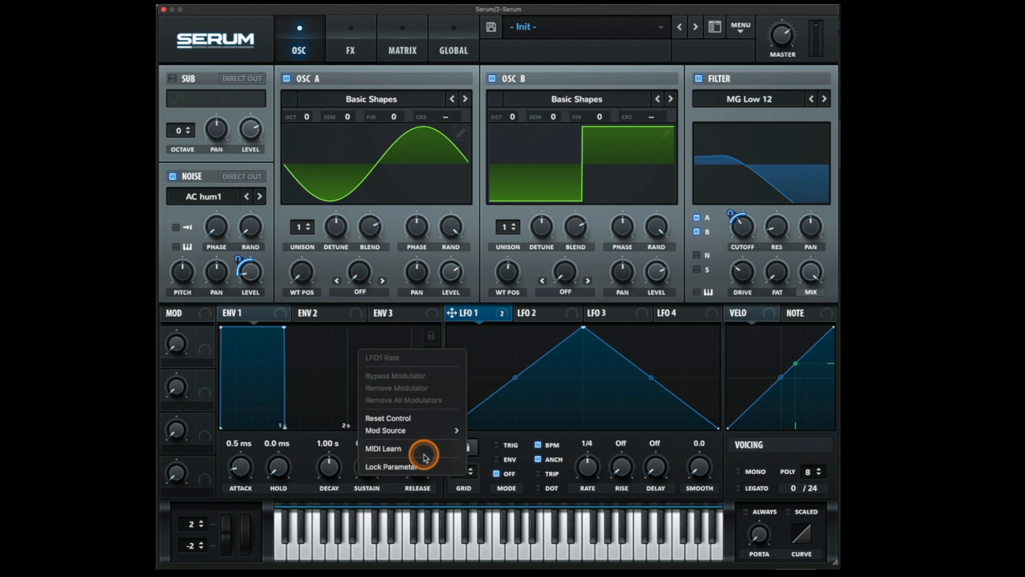
mouse_move(436, 430)
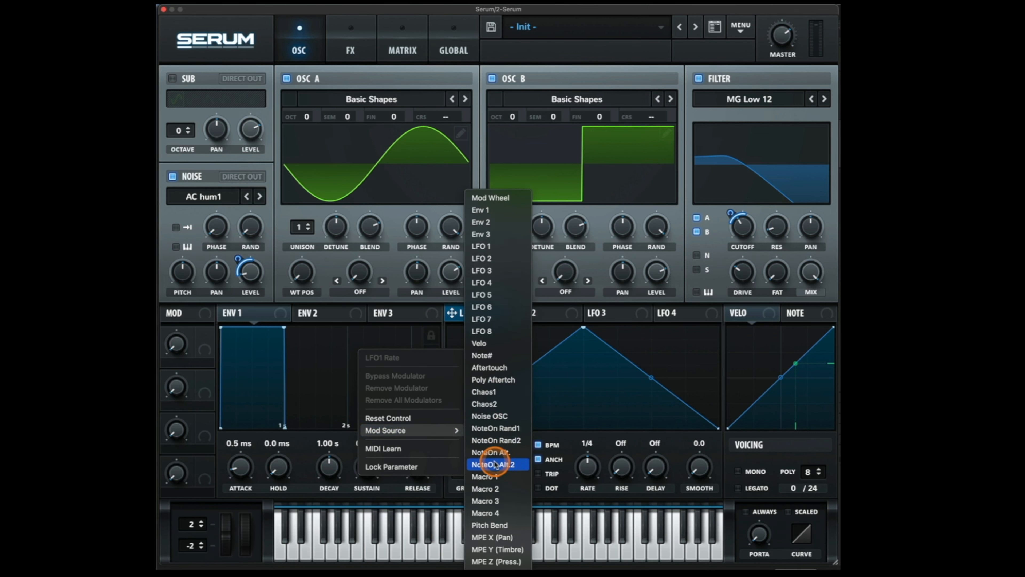
click(503, 481)
drag(177, 344, 180, 342)
drag(190, 282, 190, 307)
Set LFO 1 to Trig mode with a sagging rise and a bulging fall, and set Macro 1 to about its midpoint.
click(496, 448)
mouse_move(177, 344)
mouse_down()
mouse_move(177, 326)
mouse_move(177, 344)
mouse_up()
drag(516, 377, 516, 400)
drag(668, 382, 654, 371)
drag(181, 346, 183, 335)
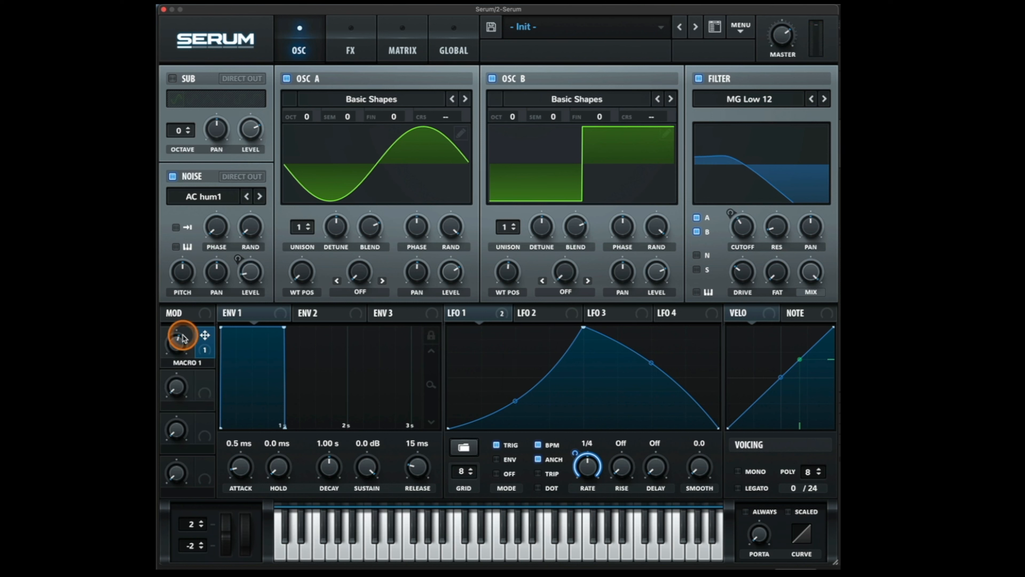
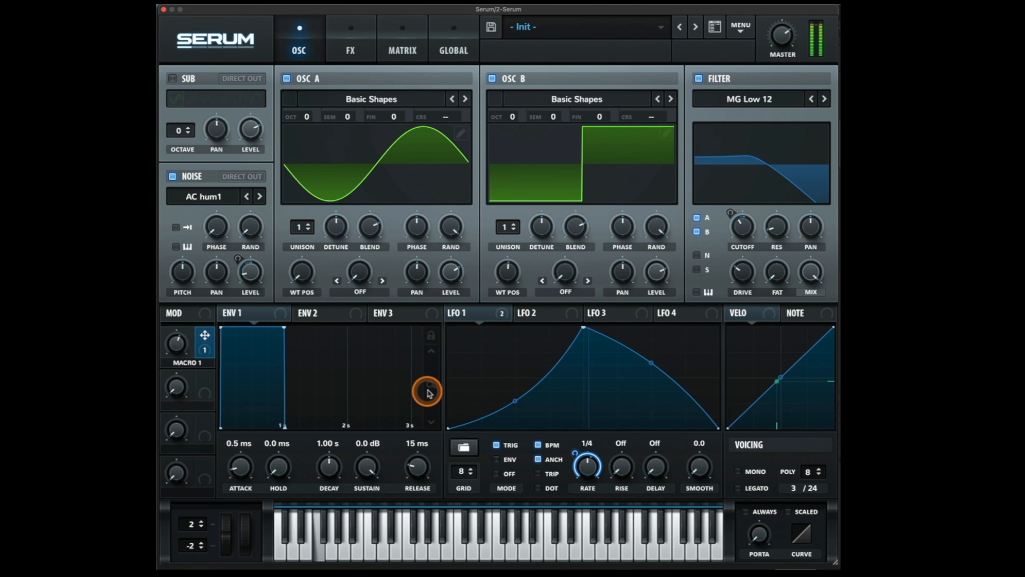
drag(176, 343, 177, 348)
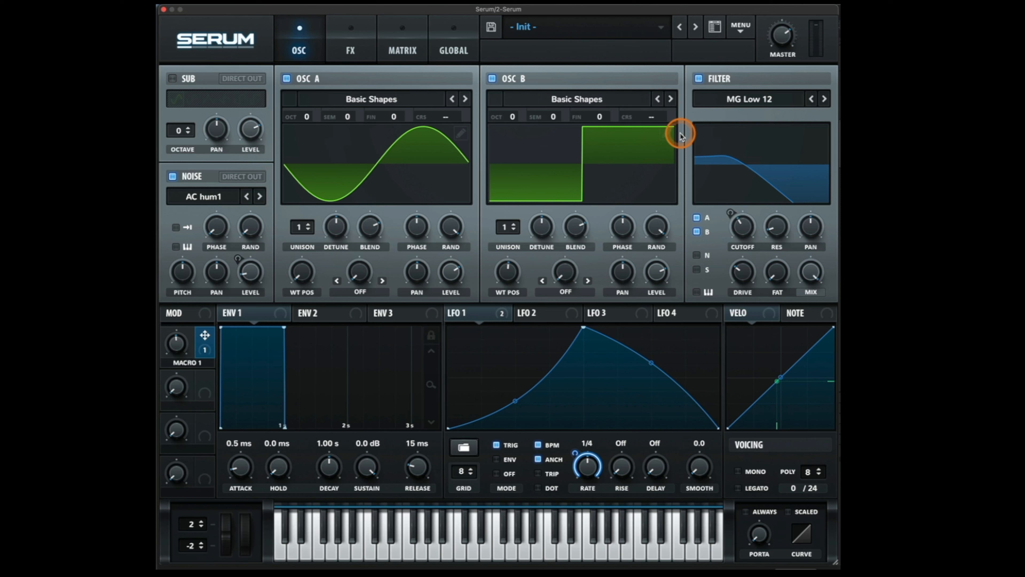
Enable the Distortion effect and raise its drive.
click(363, 32)
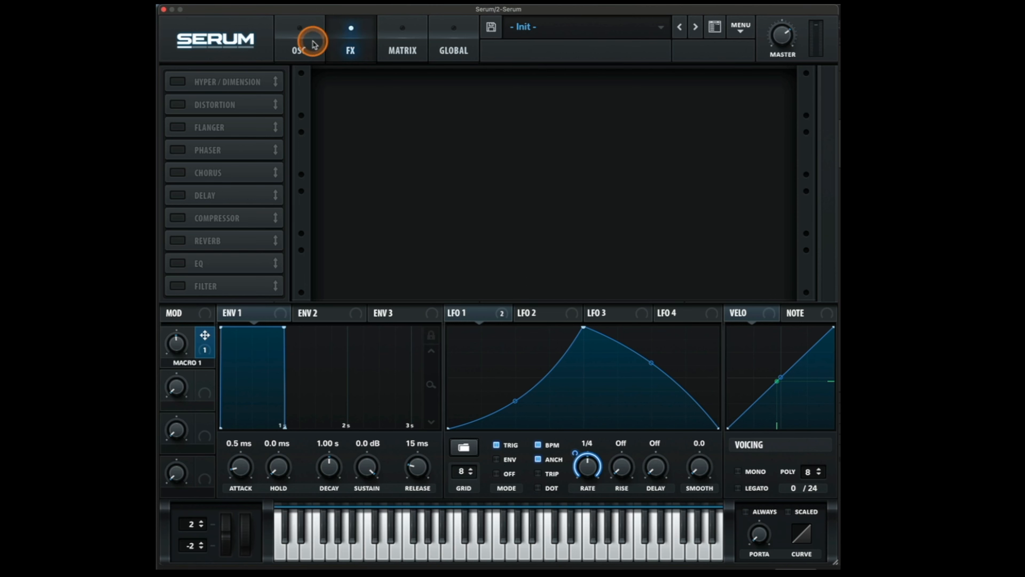
click(299, 43)
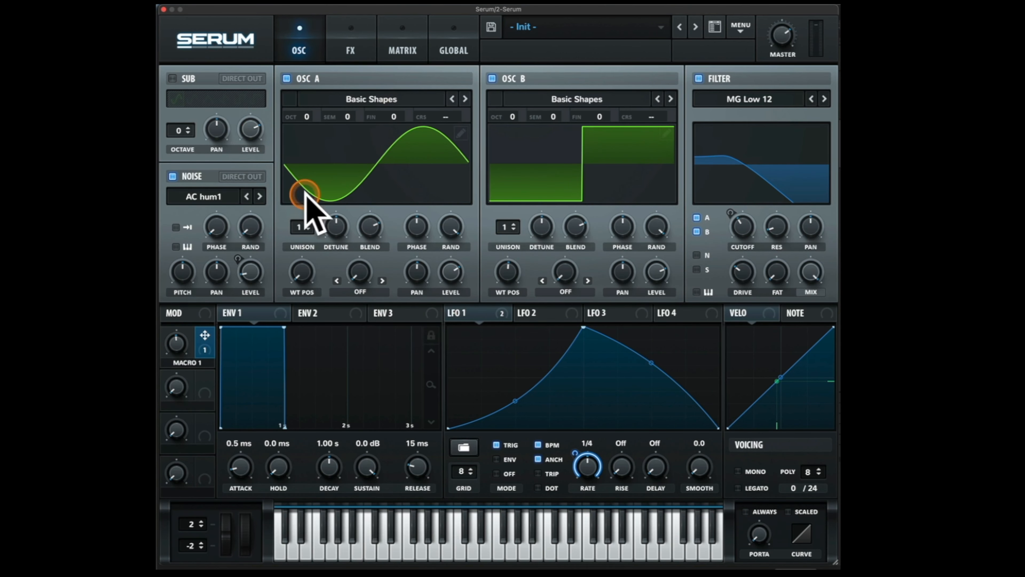
click(357, 38)
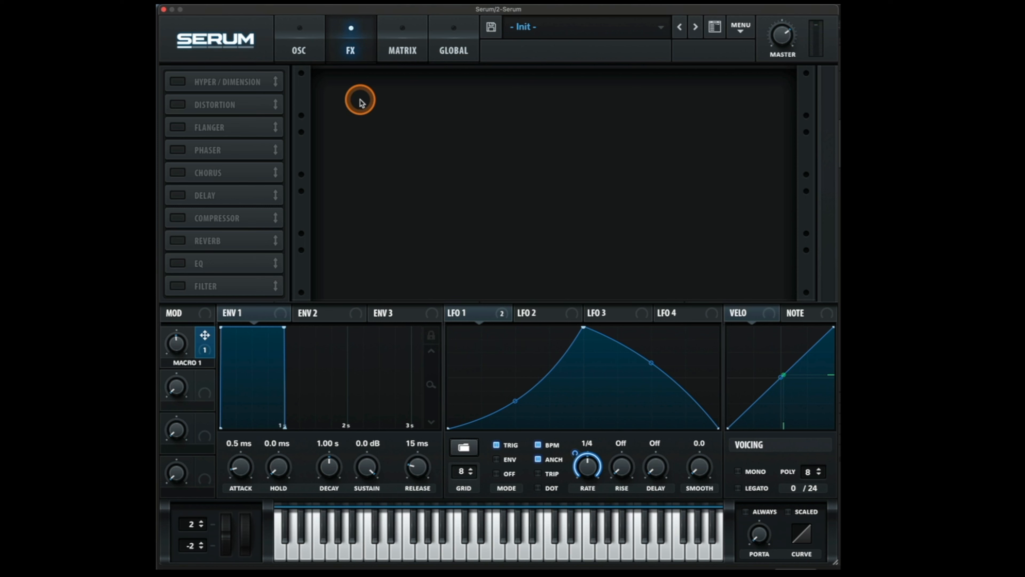
click(178, 104)
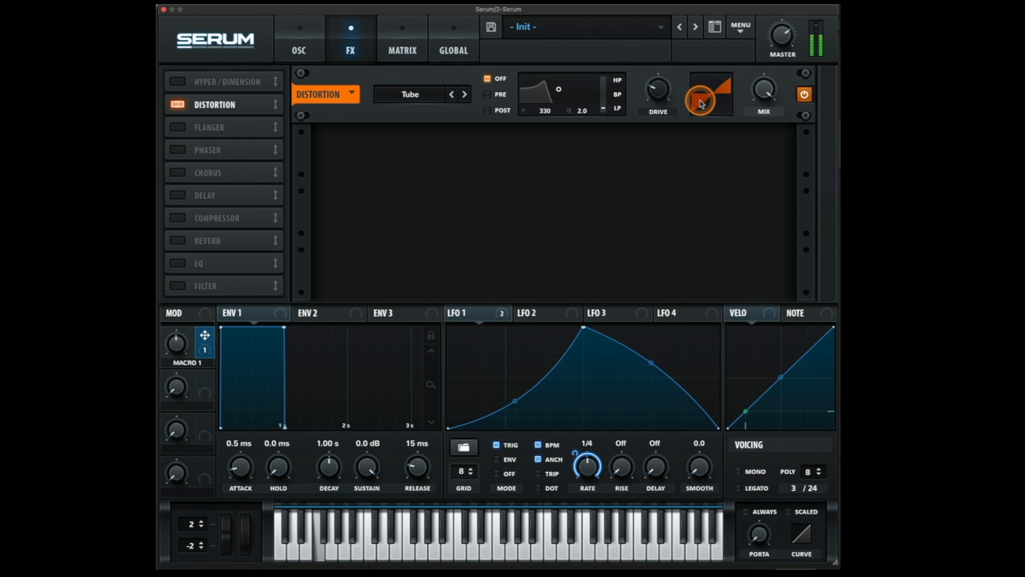
drag(659, 94, 663, 65)
Change the distortion type to Downsample and set its filter to a frequency of about 474 with a Q of about 2.2.
click(465, 94)
click(465, 94)
click(465, 95)
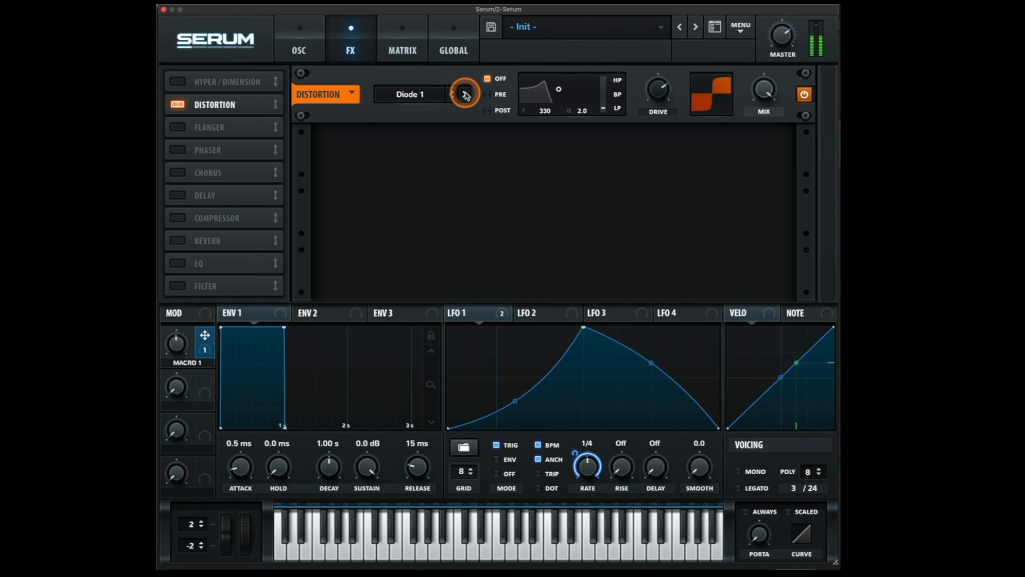
click(442, 94)
click(436, 195)
click(465, 95)
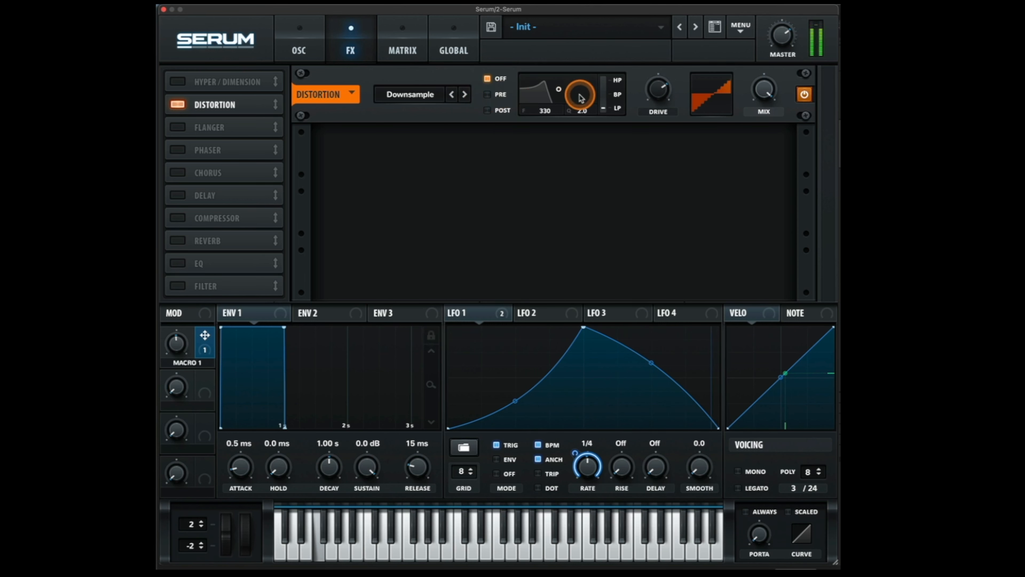
mouse_move(559, 89)
mouse_down()
mouse_move(589, 79)
mouse_move(545, 93)
mouse_up()
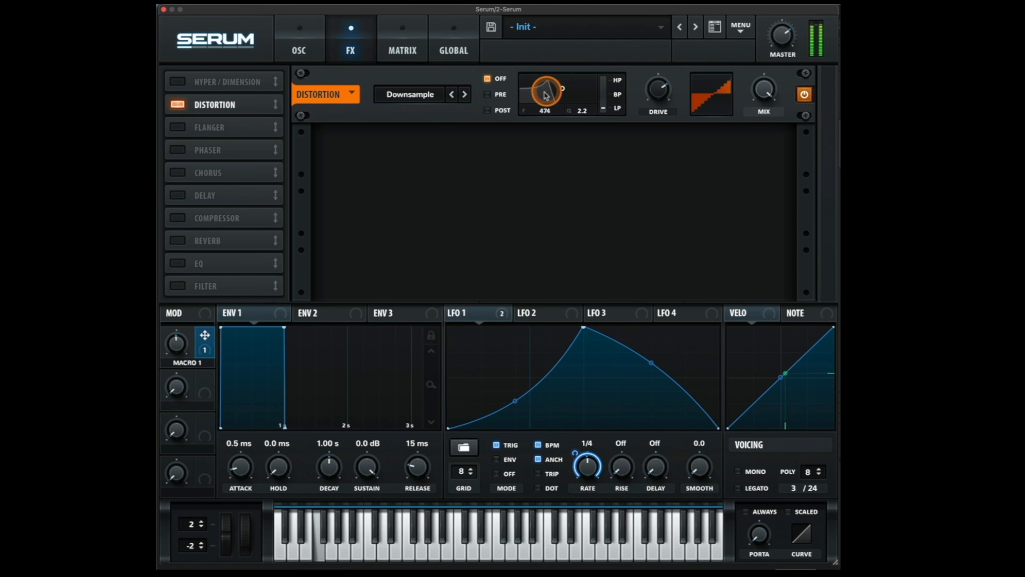
Modulate the distortion drive with LFO 1.
mouse_move(666, 91)
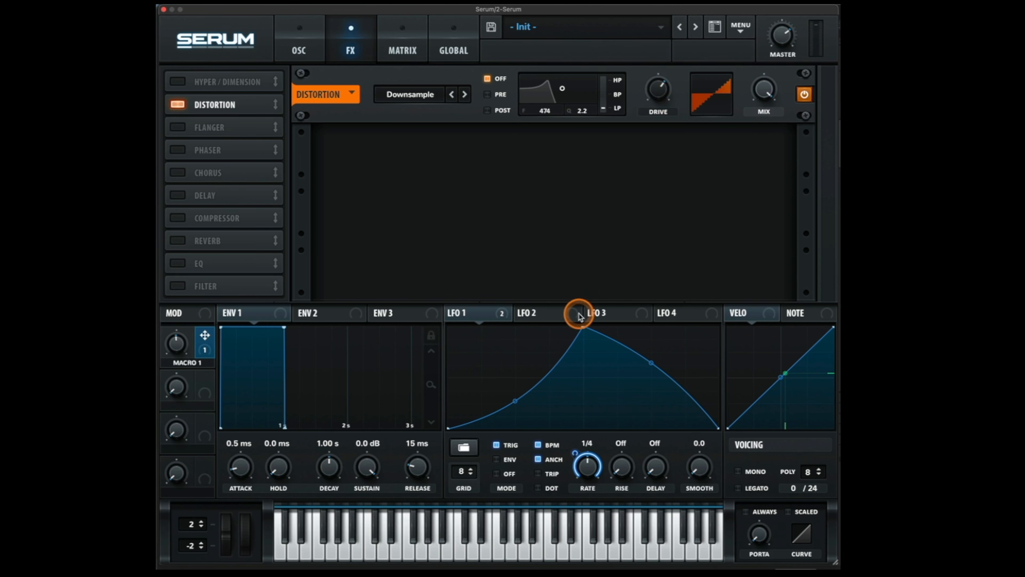
click(467, 315)
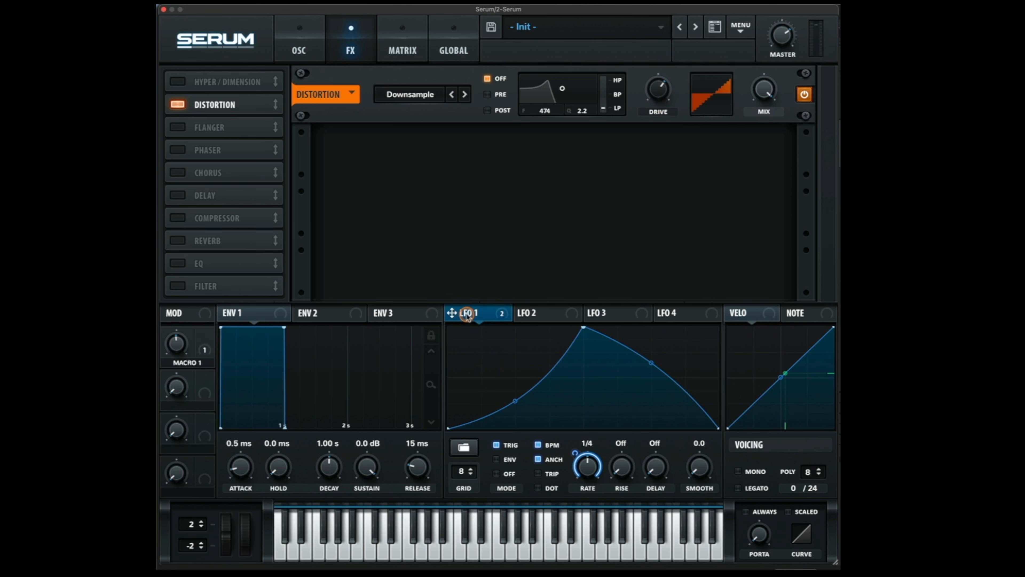
drag(478, 310, 655, 138)
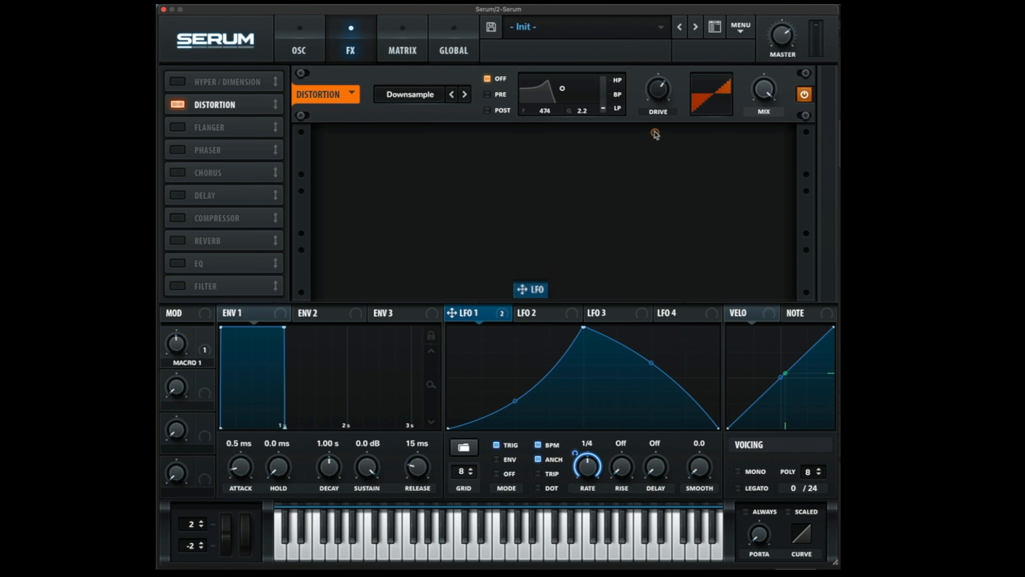
drag(481, 313, 643, 116)
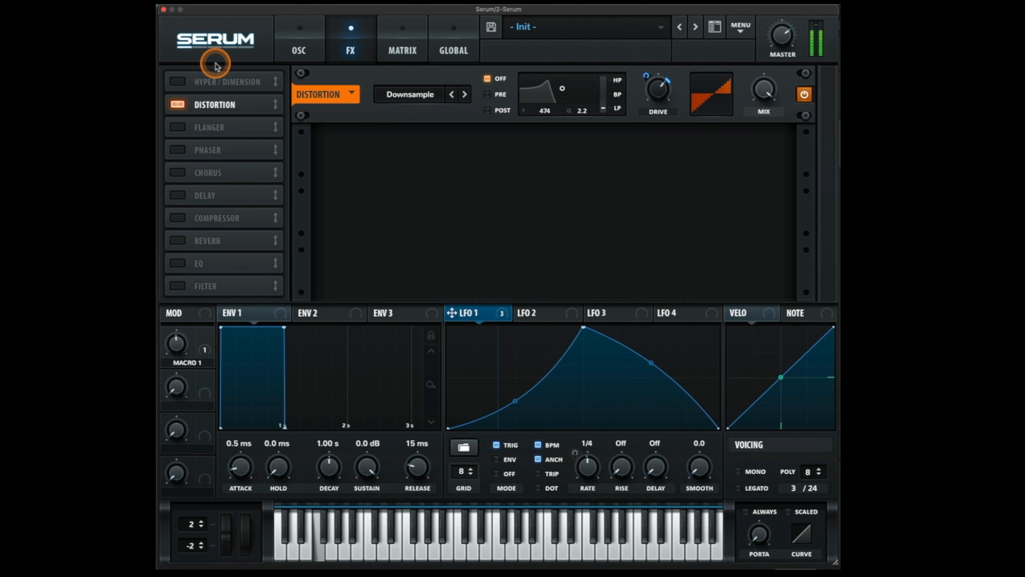
Enable the Hyper/Dimension effect and raise the Dimension mix and the Hyper detune.
click(177, 82)
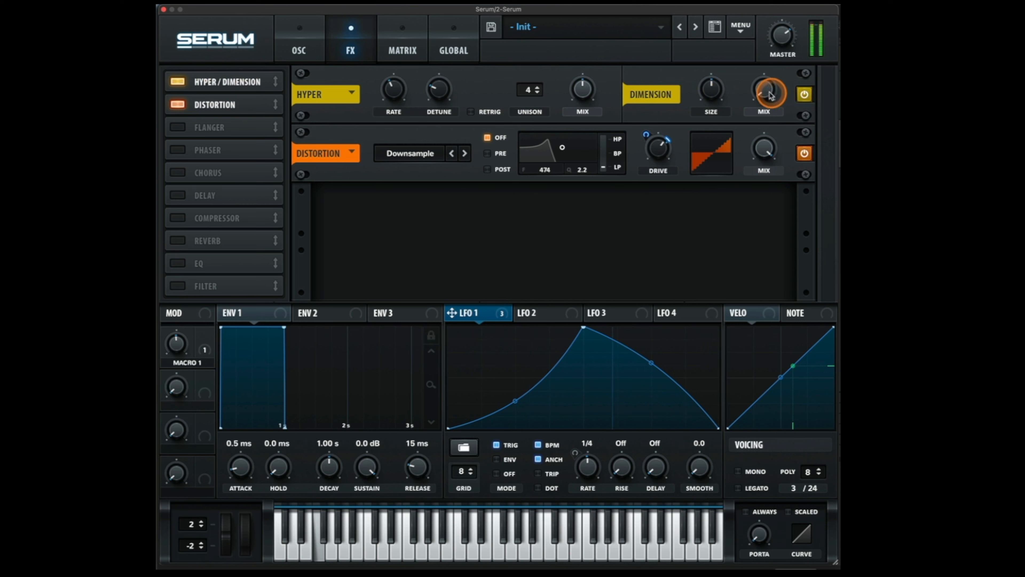
drag(772, 96, 766, 55)
drag(762, 3, 755, 141)
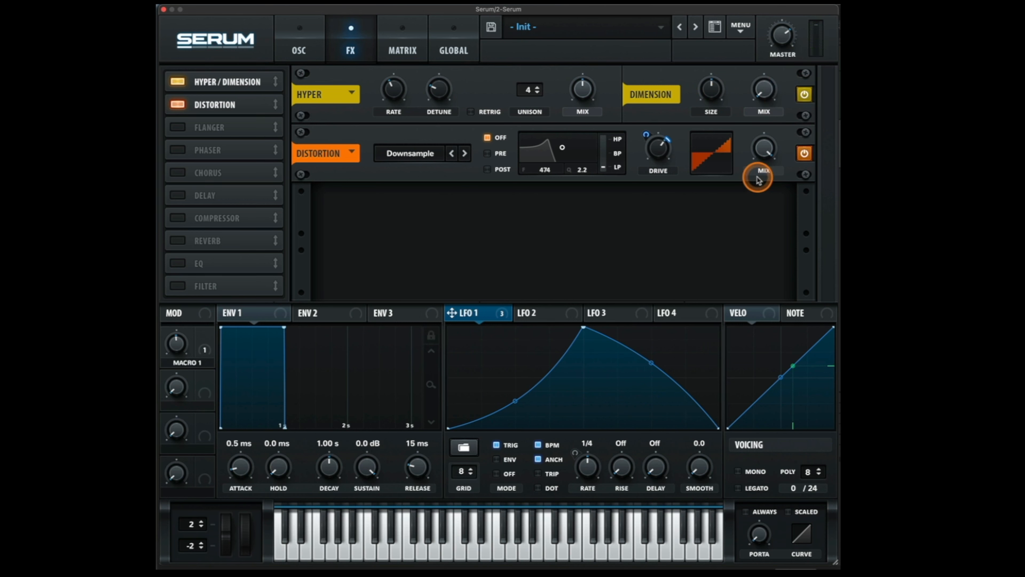
drag(773, 96, 758, 64)
drag(439, 88, 446, 64)
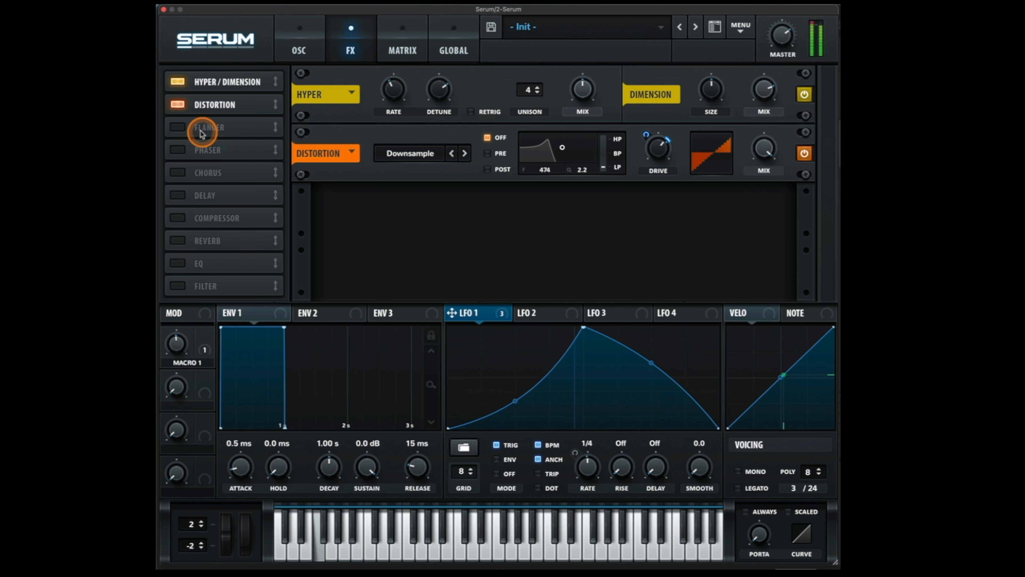
Enable the Flanger, Phaser and Chorus effects.
click(183, 127)
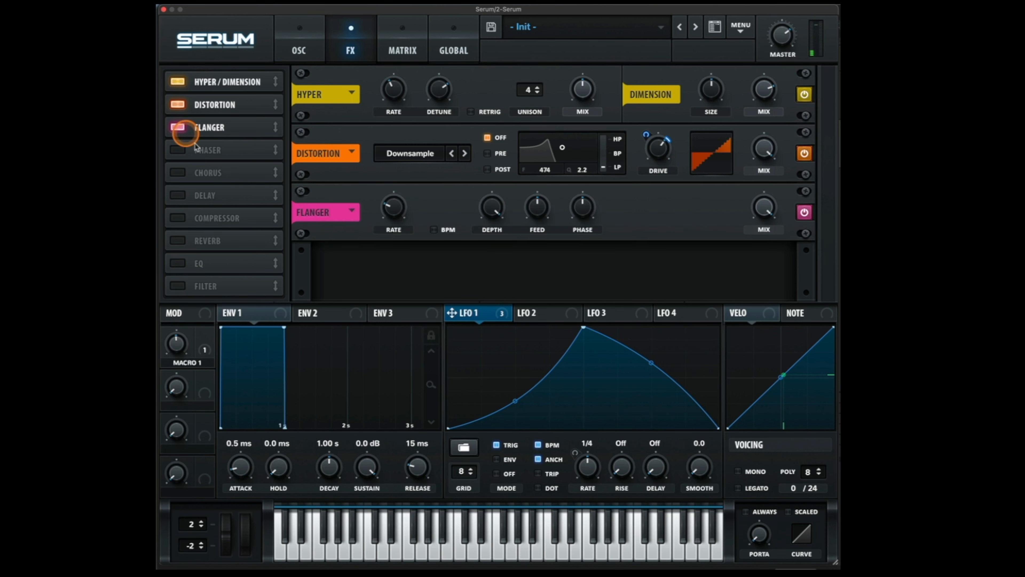
click(174, 150)
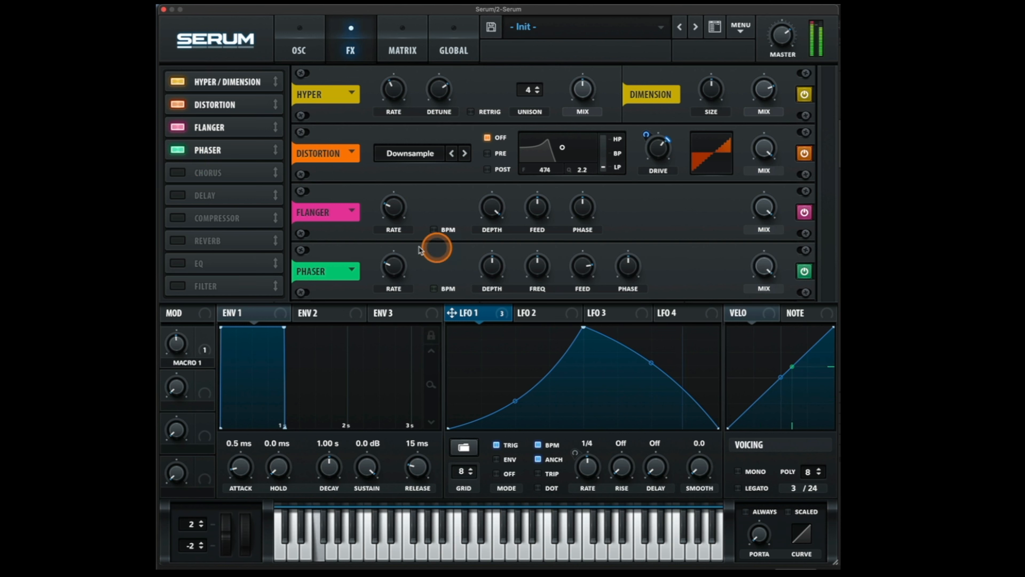
click(187, 172)
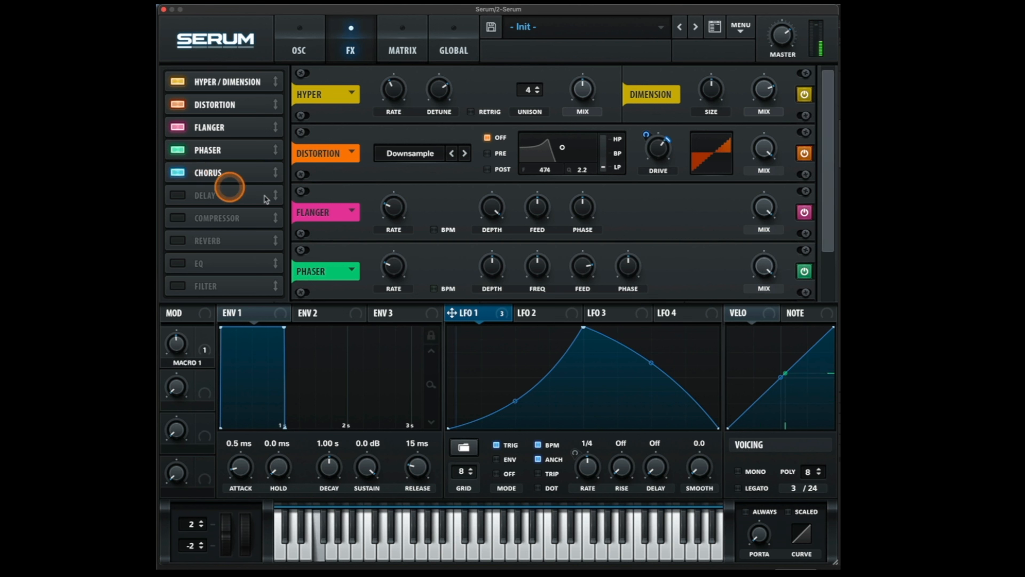
Modulate the Chorus effect's mix with LFO 1.
scroll(325, 236, down, 2)
scroll(492, 247, down, 4)
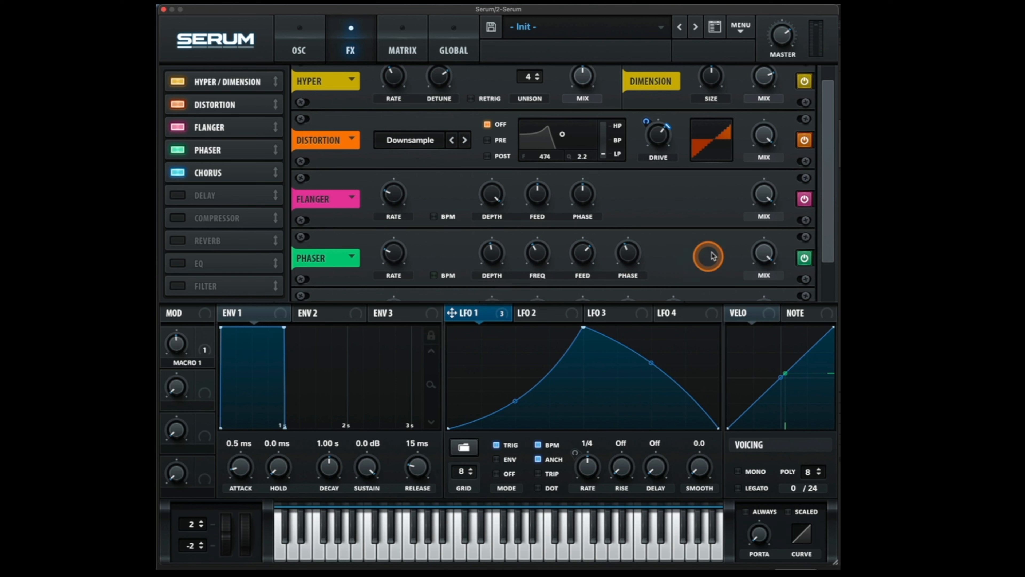
drag(824, 240, 829, 301)
drag(480, 311, 765, 265)
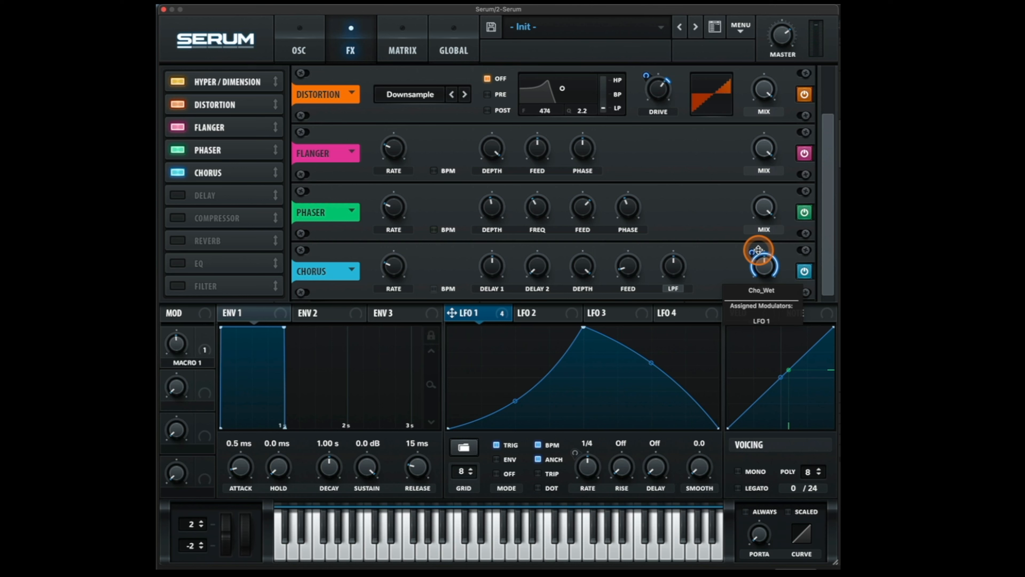
Disable the Chorus, Phaser, Flanger and Hyper/Dimension effects, leaving Distortion enabled.
click(177, 173)
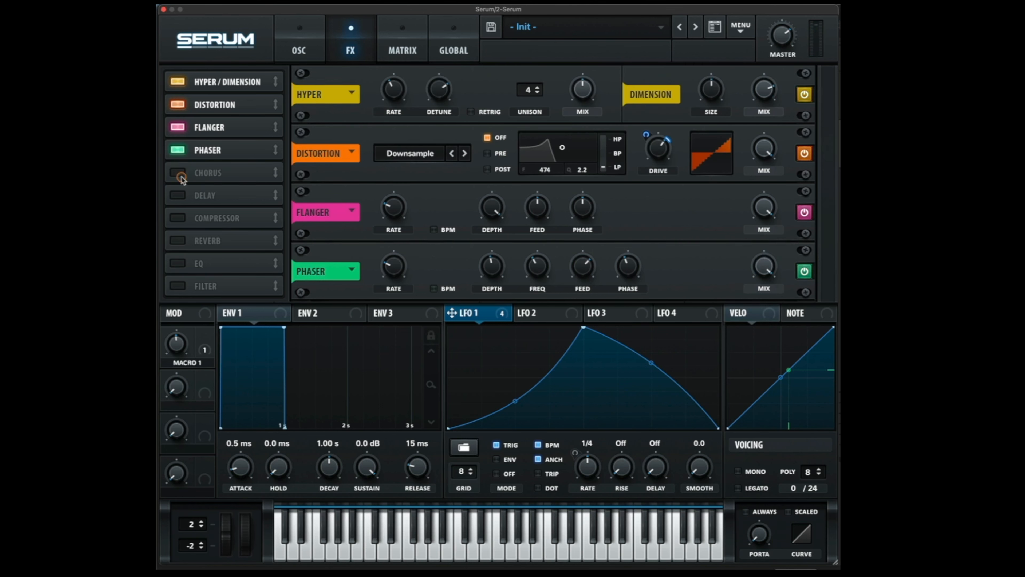
click(177, 149)
click(178, 128)
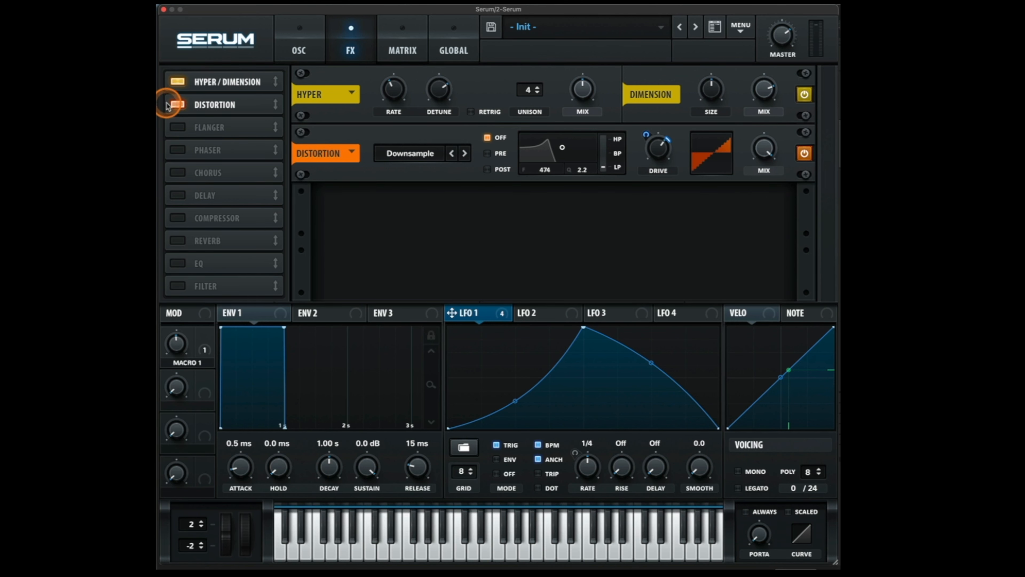
click(178, 81)
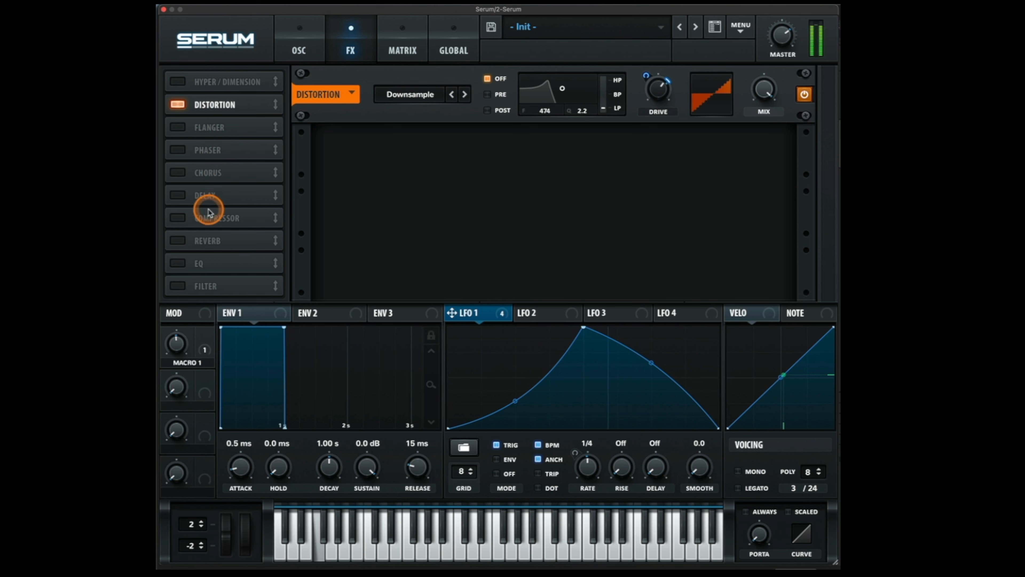
Enable the Compressor in multiband mode, raising its ratio and shortening its attack.
click(177, 218)
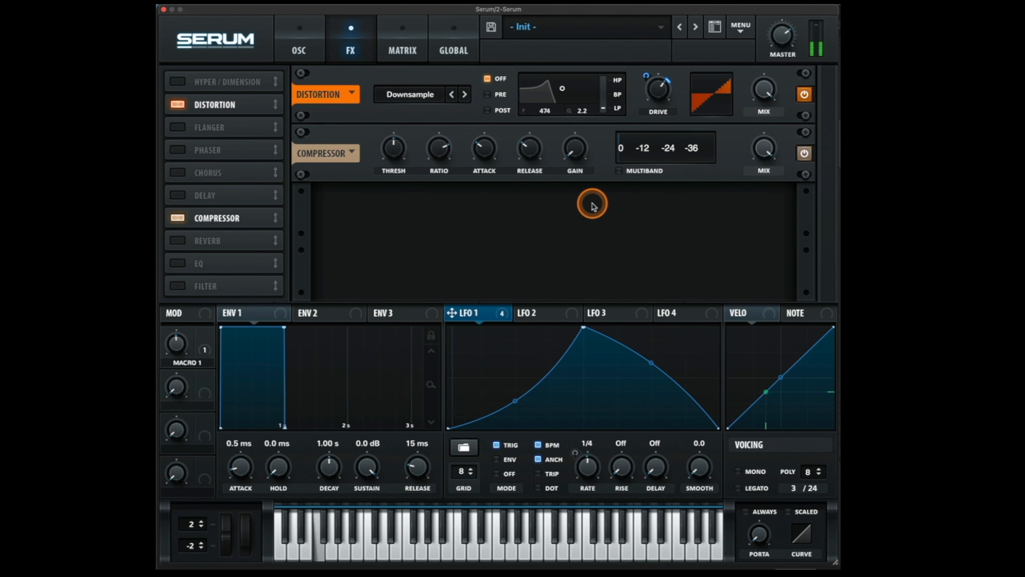
click(614, 173)
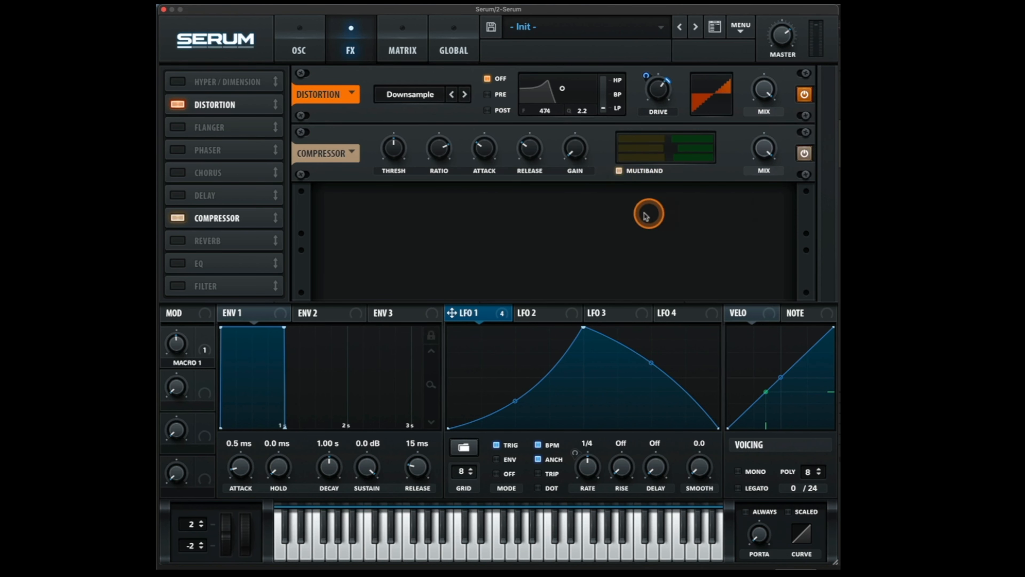
drag(488, 153, 448, 123)
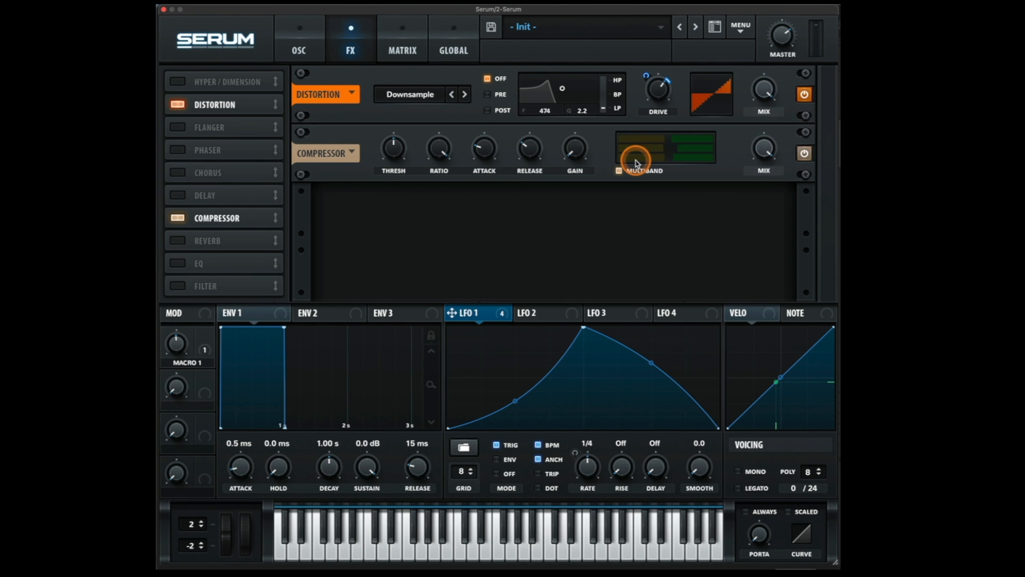
Enable the Reverb with its mix modulated by LFO 1 at 33, and raise the Compressor's gain.
click(184, 242)
drag(574, 150, 581, 122)
drag(487, 319, 752, 193)
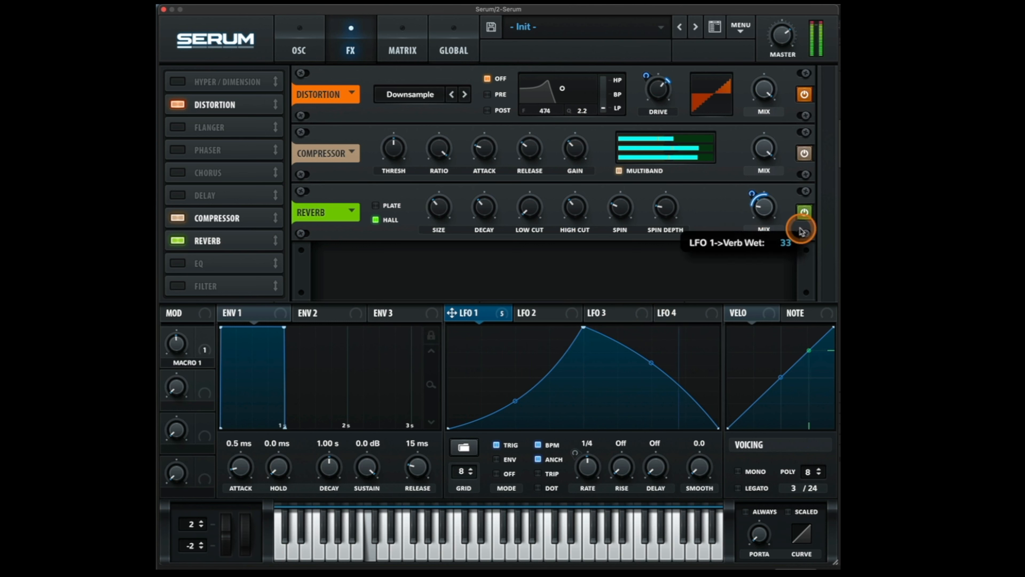
Enable the EQ with a low-cut shape on the lower band, and modulate that band's Q and frequency with LFO 1.
click(182, 267)
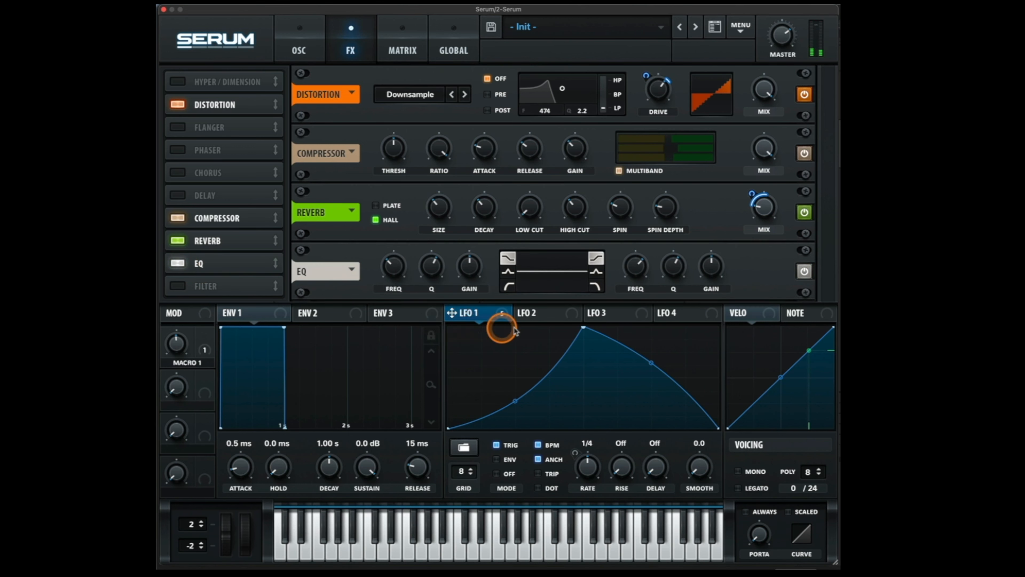
click(507, 285)
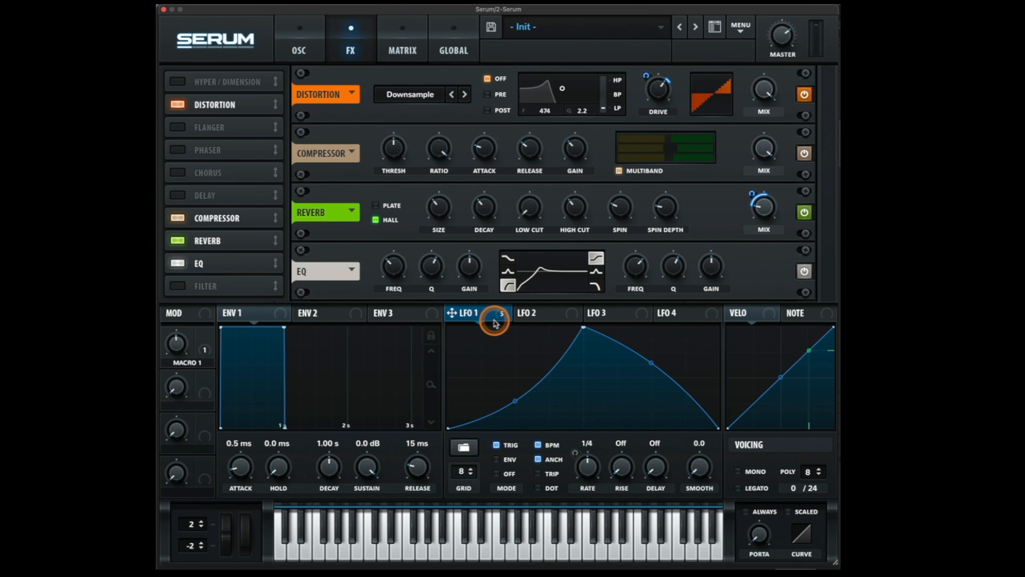
mouse_move(486, 321)
drag(484, 321, 432, 266)
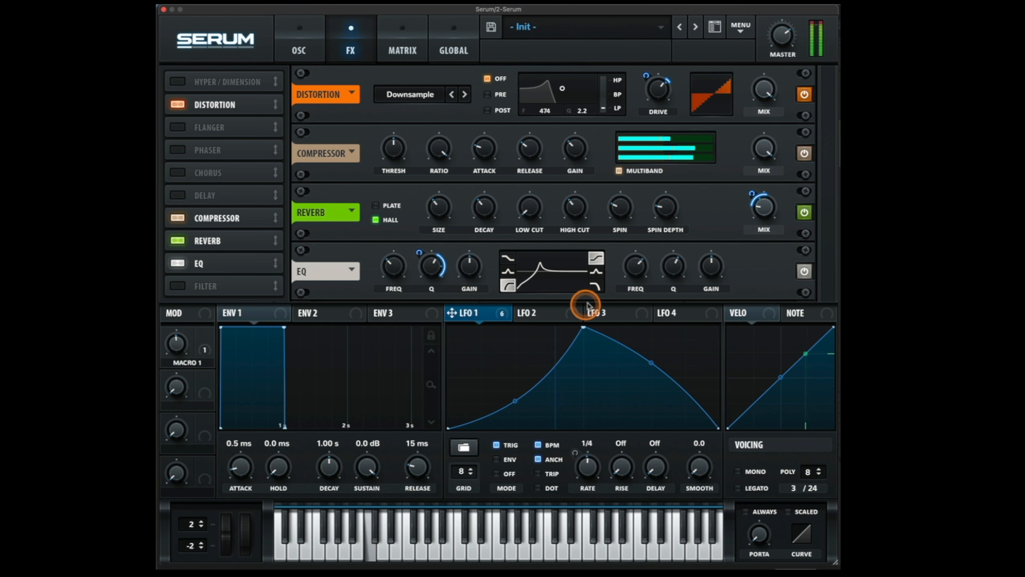
drag(426, 292, 391, 279)
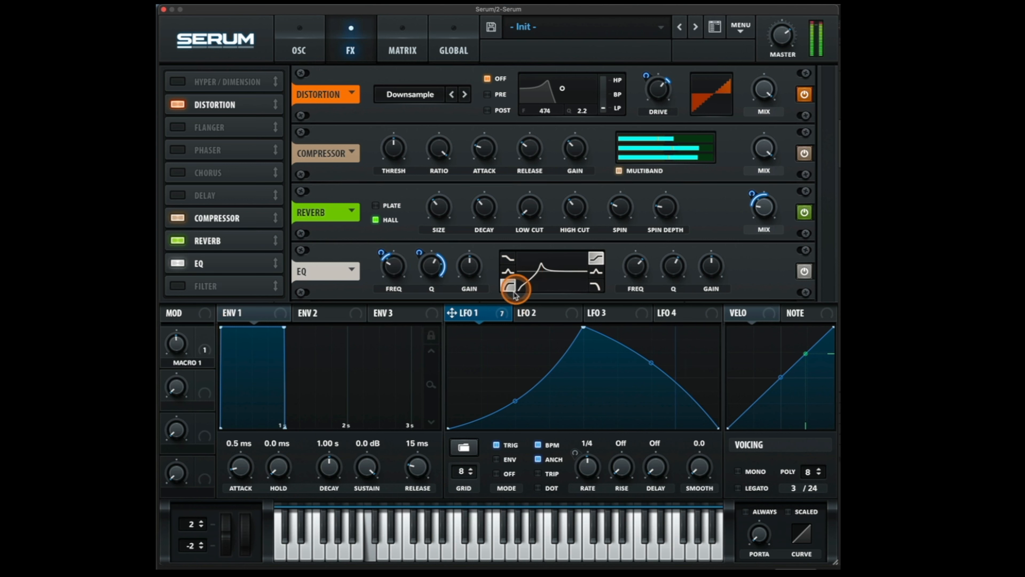
drag(589, 462, 587, 468)
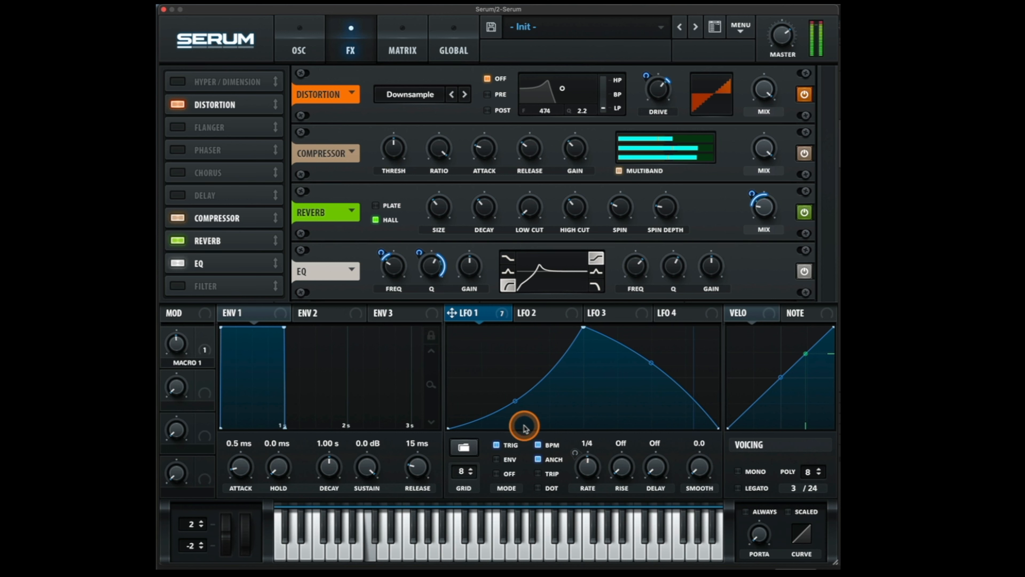
Enable the Filter effect and set its type to Reverb from the Misc category.
click(182, 286)
drag(830, 228, 832, 297)
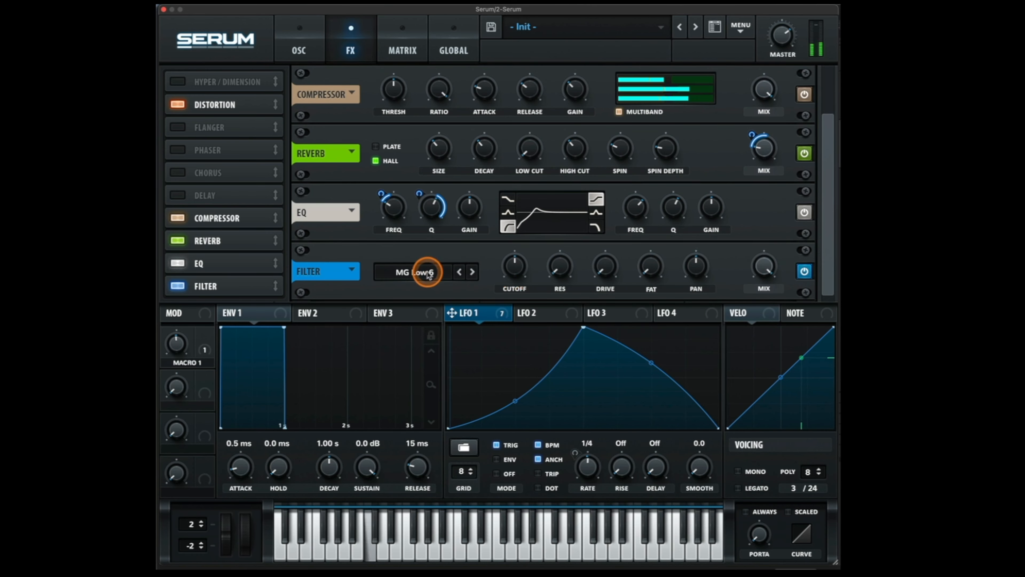
click(417, 271)
mouse_move(406, 325)
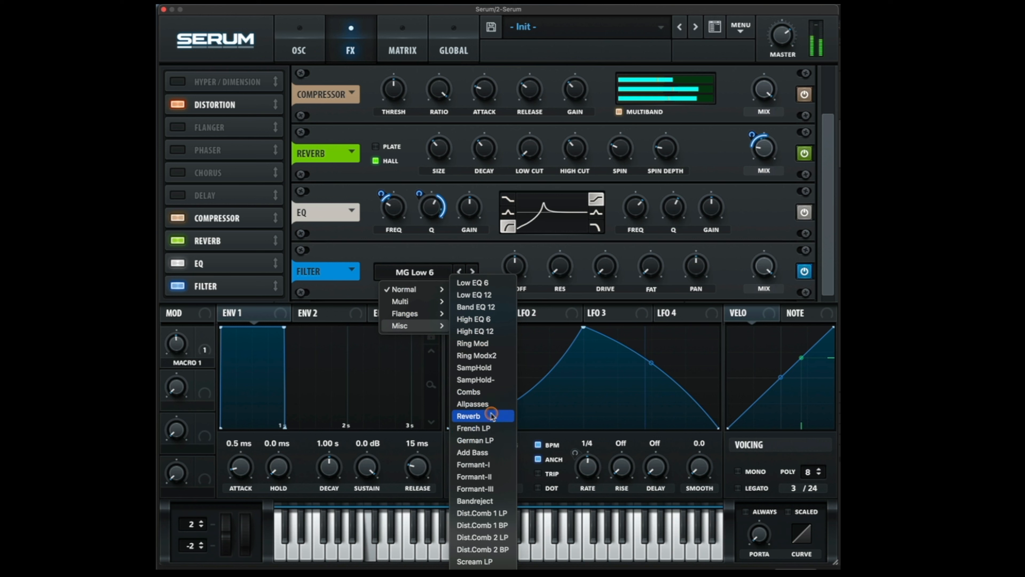
click(500, 415)
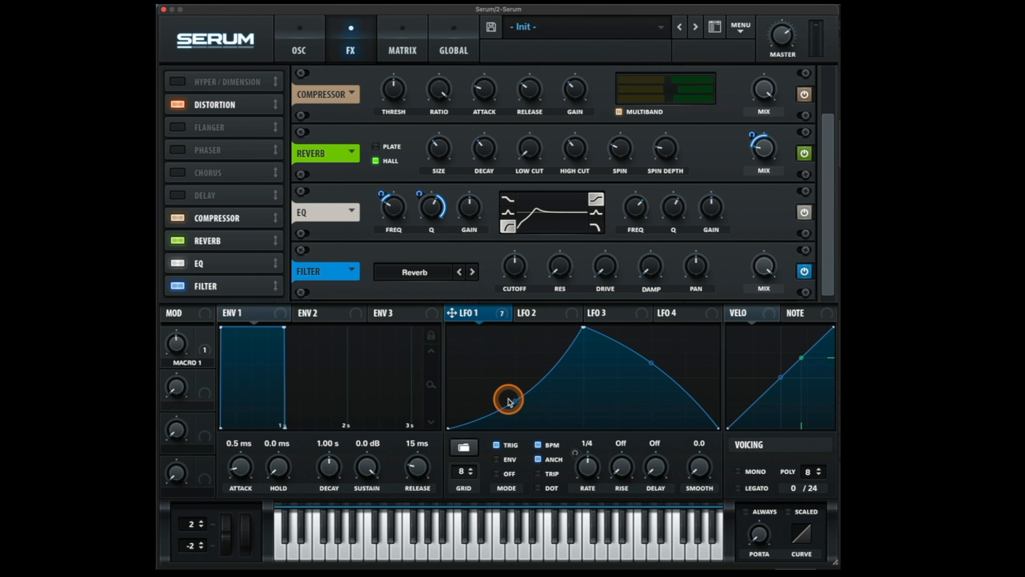
Modulate the Filter effect's cutoff with LFO 1 at 97 and change its filter type to Add Bass.
click(315, 50)
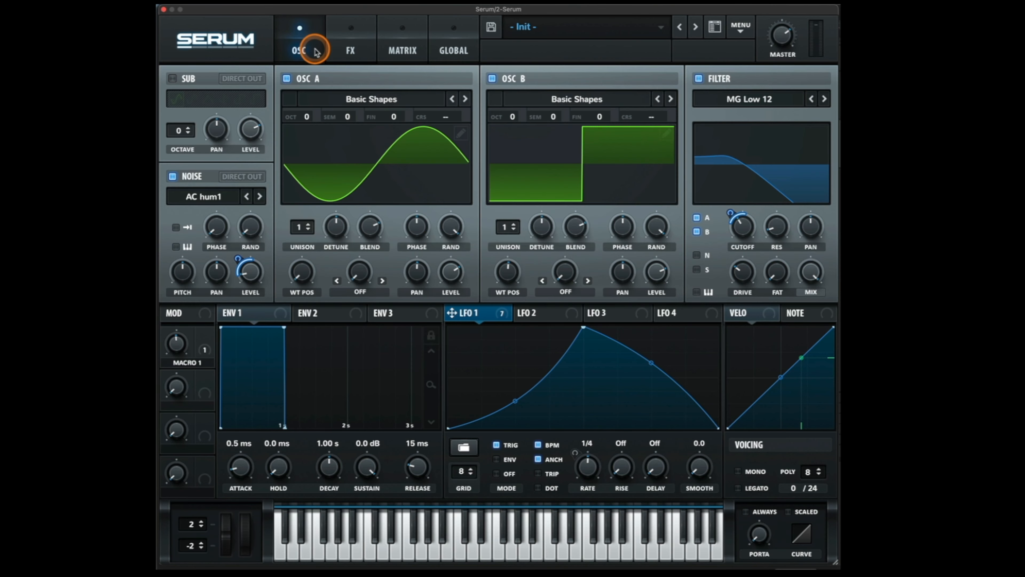
click(345, 44)
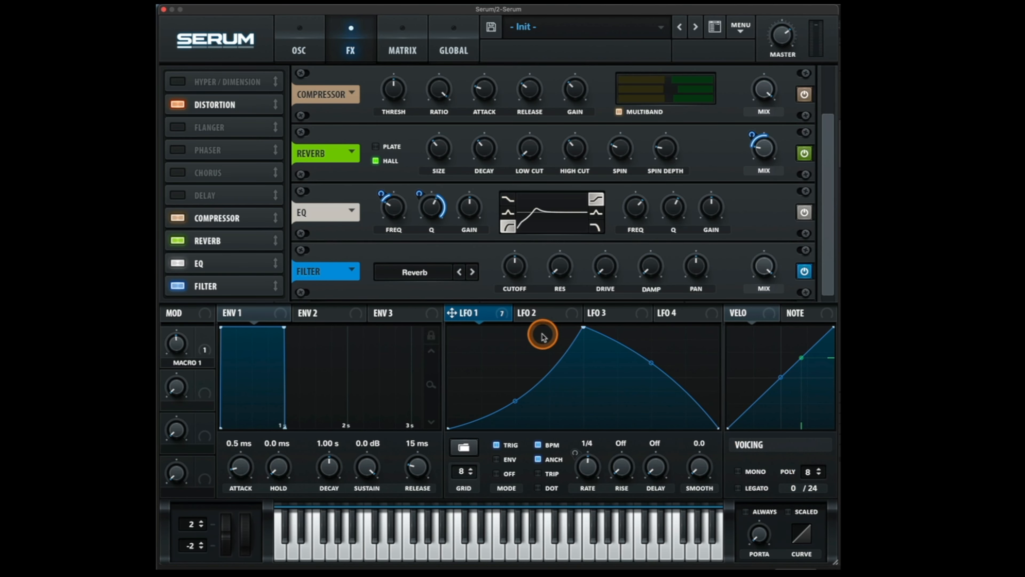
drag(521, 264, 489, 261)
click(472, 271)
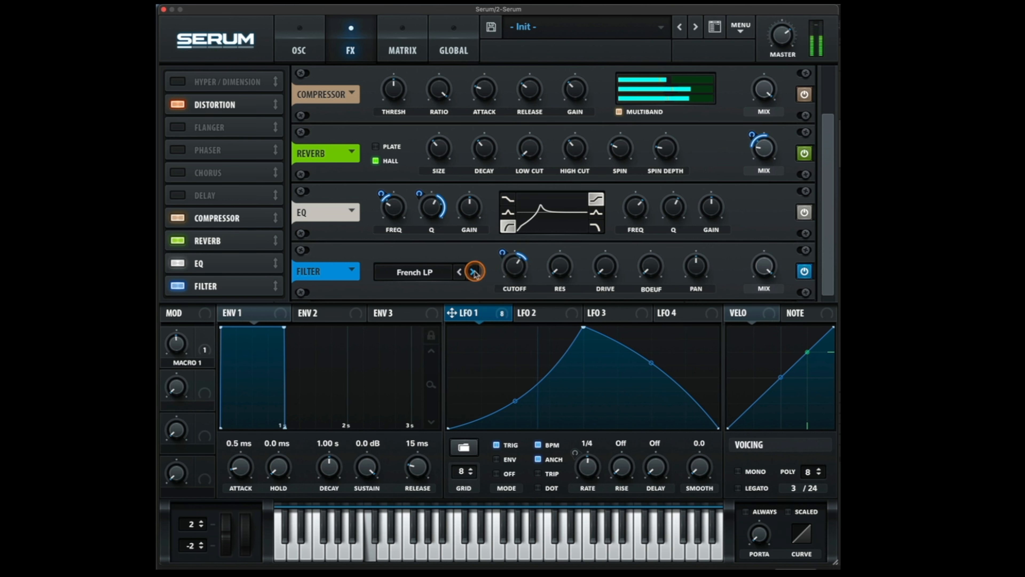
click(472, 271)
drag(502, 252, 507, 243)
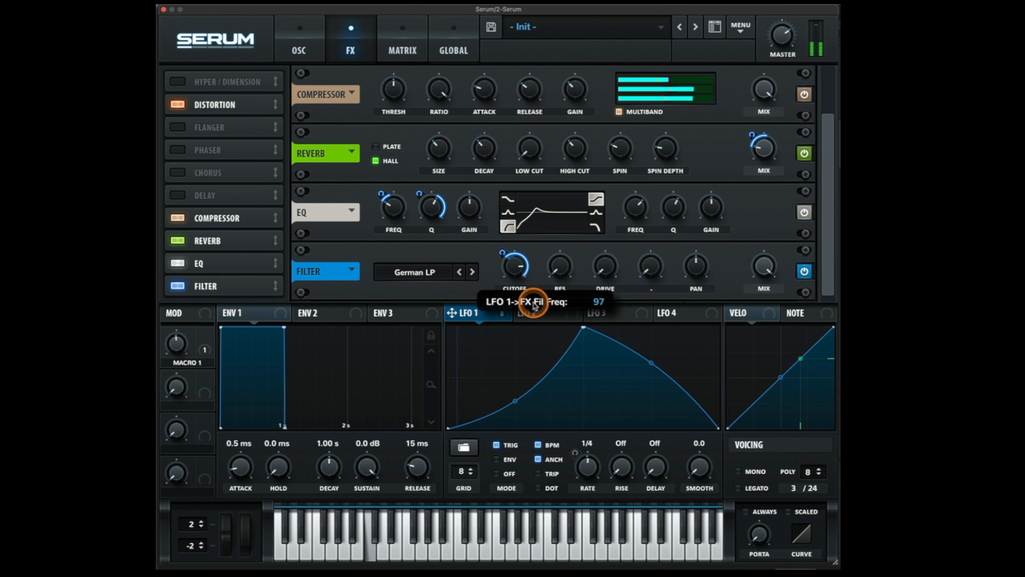
click(472, 272)
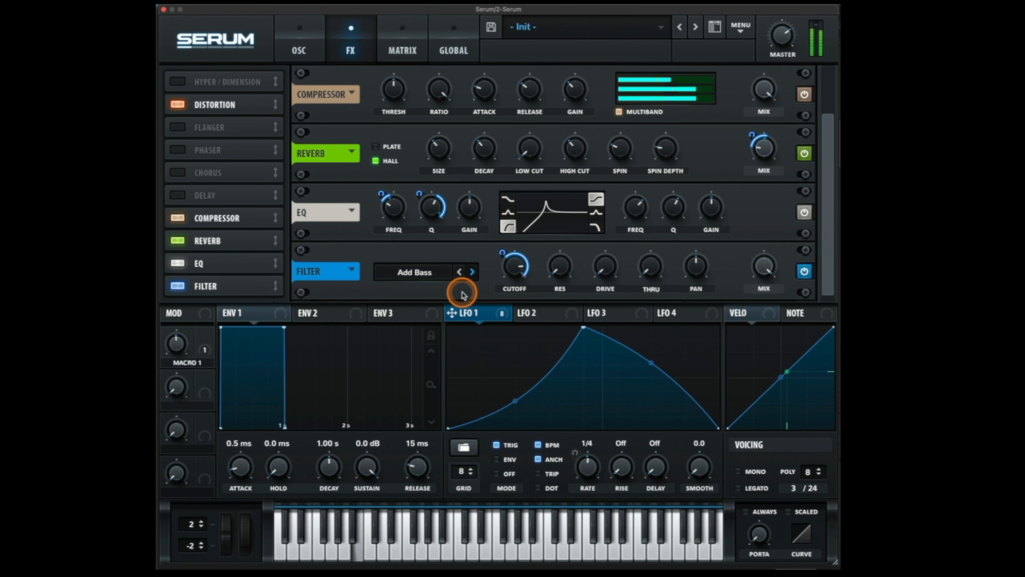
Reorder the effects chain so Reverb comes before Distortion and the Compressor follows the Flanger slot.
drag(203, 214, 206, 150)
drag(210, 232, 225, 103)
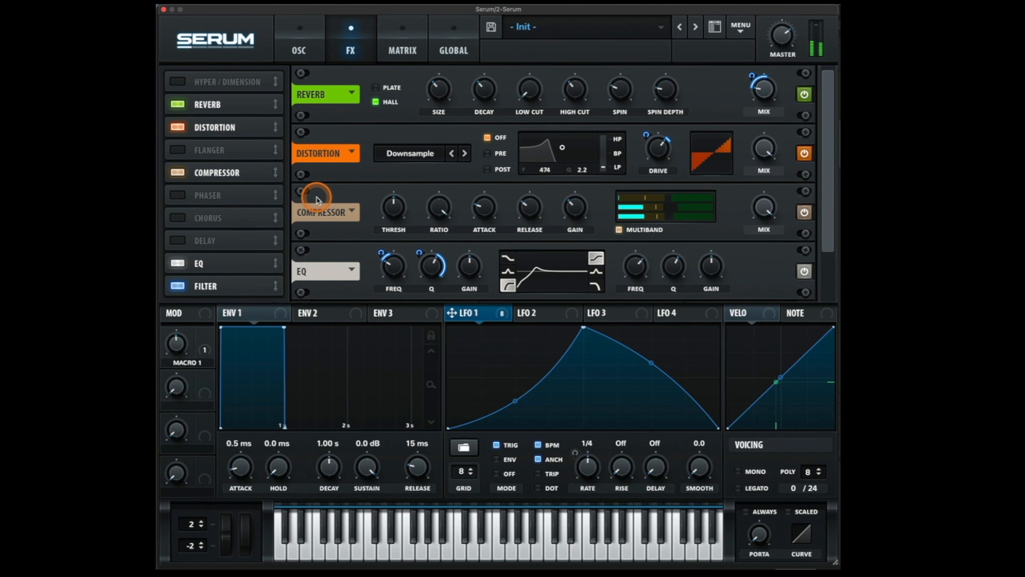
Add a modulation matrix row below FX Fil Freq that targets Global master tuning (Mast.Tun) with a small positive amount.
click(405, 42)
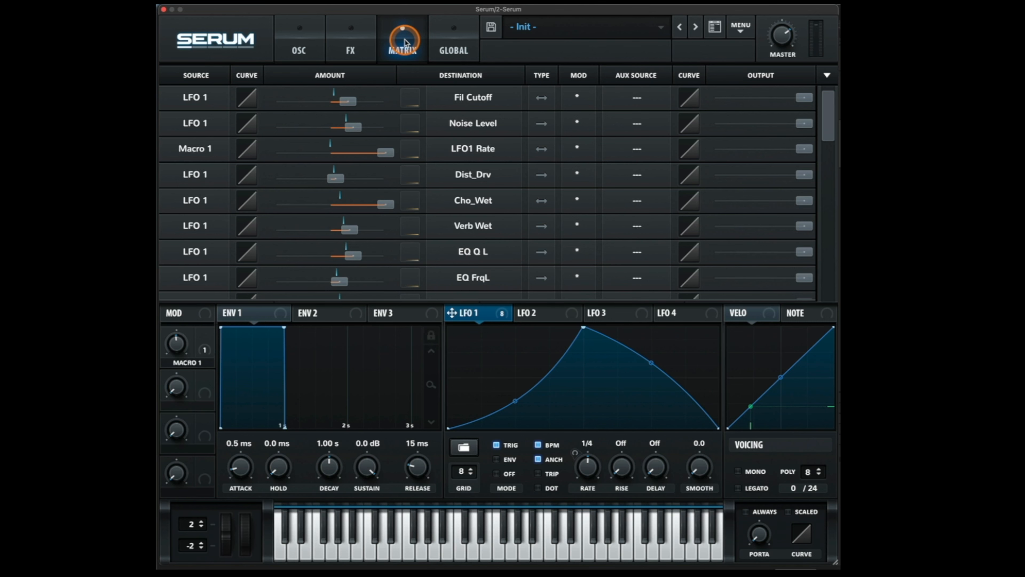
scroll(408, 178, down, 5)
scroll(410, 182, up, 3)
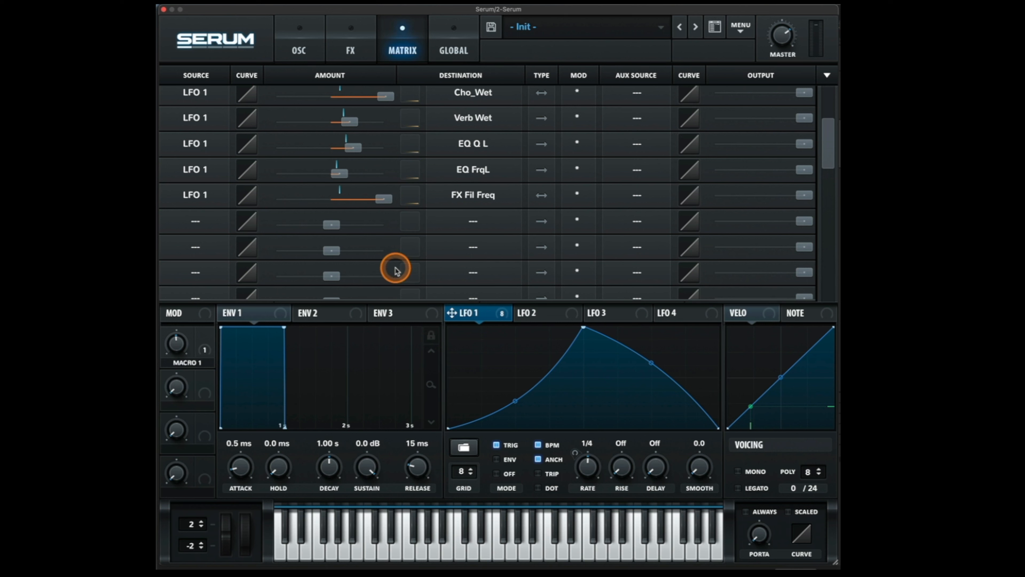
click(478, 224)
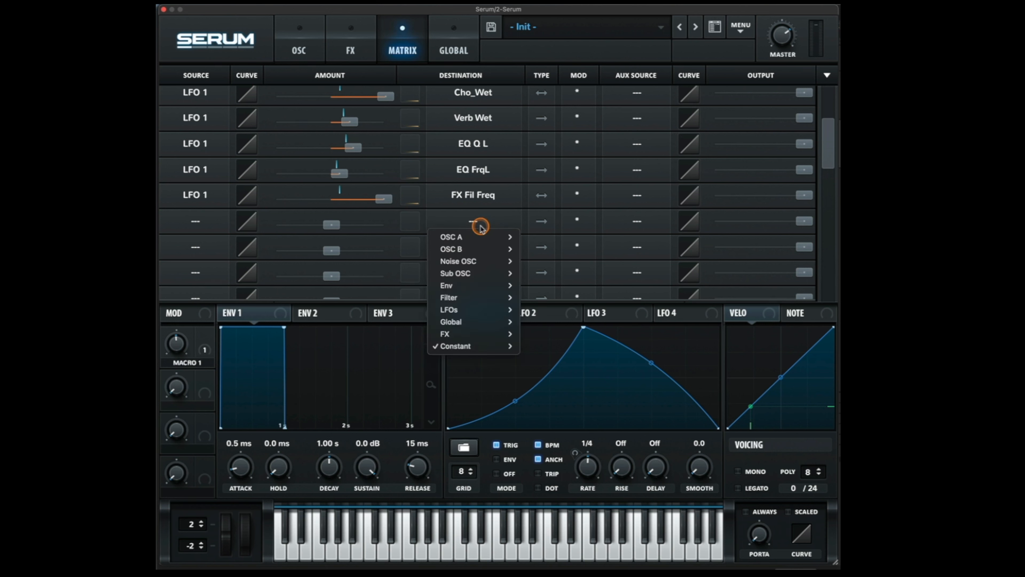
click(528, 324)
drag(331, 232, 364, 229)
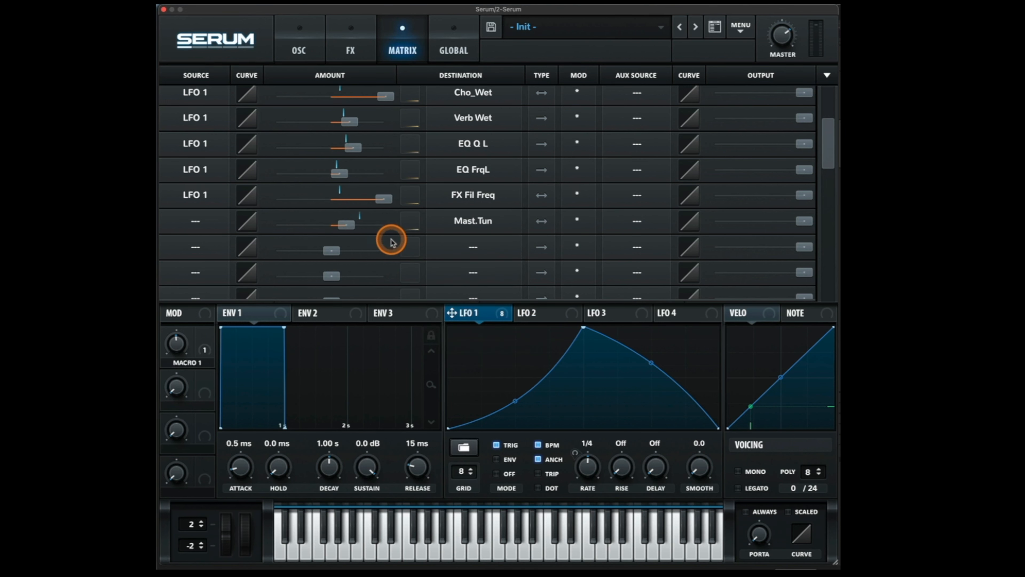
Try Macro 1 as the source of the Mast.Tun row and replace it with Macro 2.
click(195, 221)
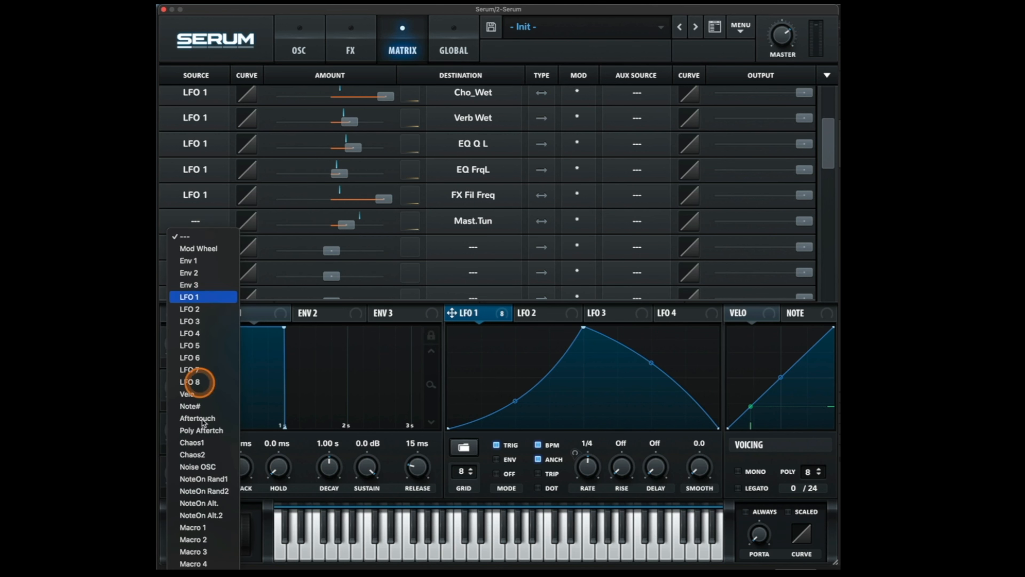
click(193, 527)
mouse_move(177, 346)
mouse_down()
mouse_move(189, 304)
mouse_move(189, 350)
mouse_up()
click(200, 245)
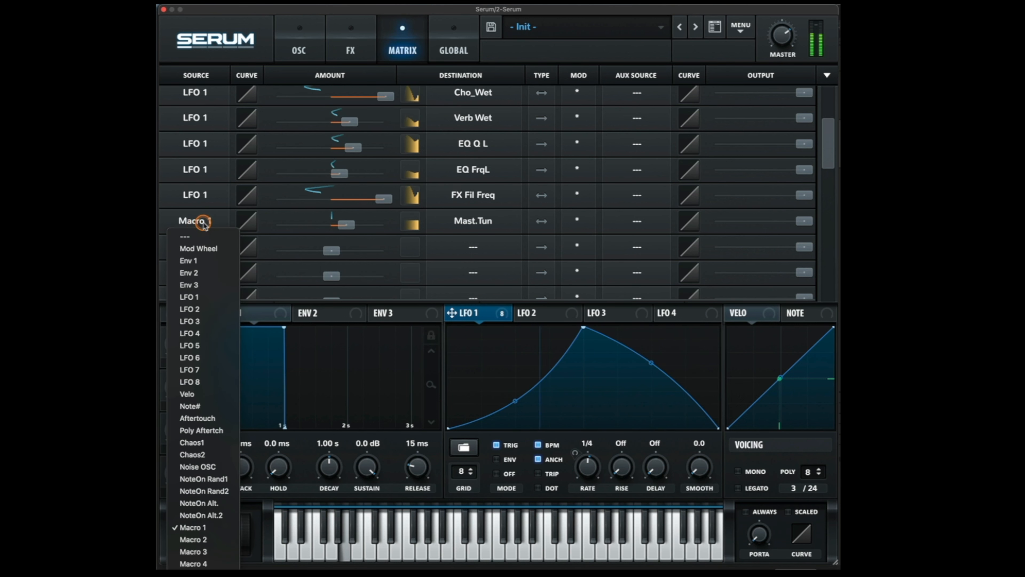
click(209, 543)
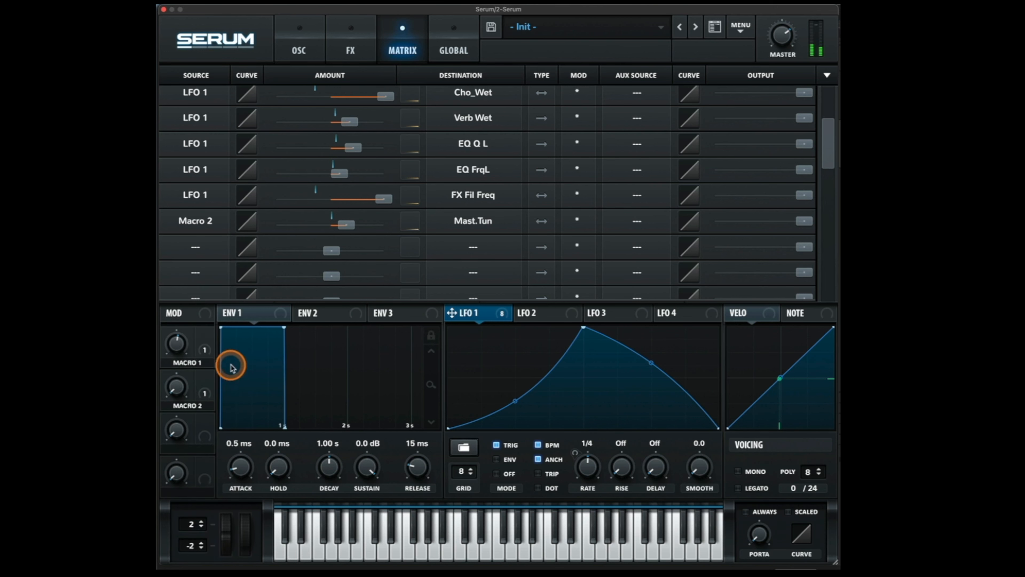
Sweep Macro 2 up past 45% to at least 75% to vary the master tuning.
drag(173, 346, 176, 343)
click(187, 395)
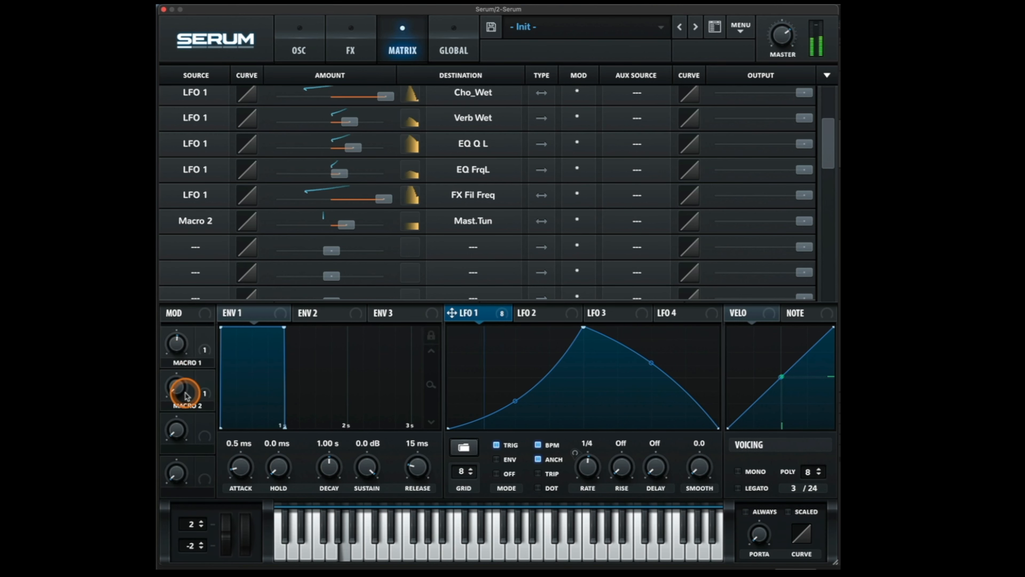
drag(176, 387, 177, 365)
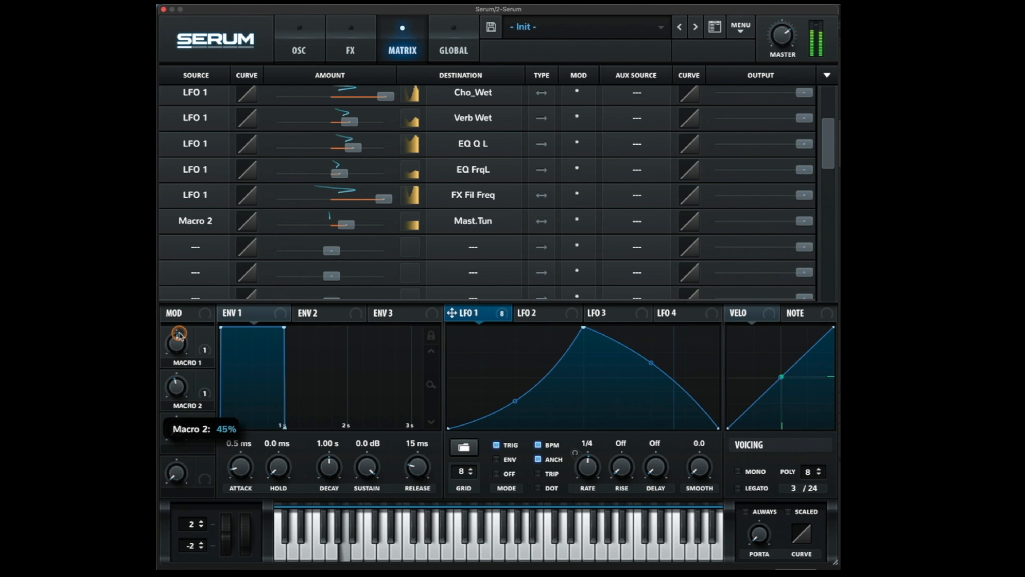
drag(183, 420, 183, 299)
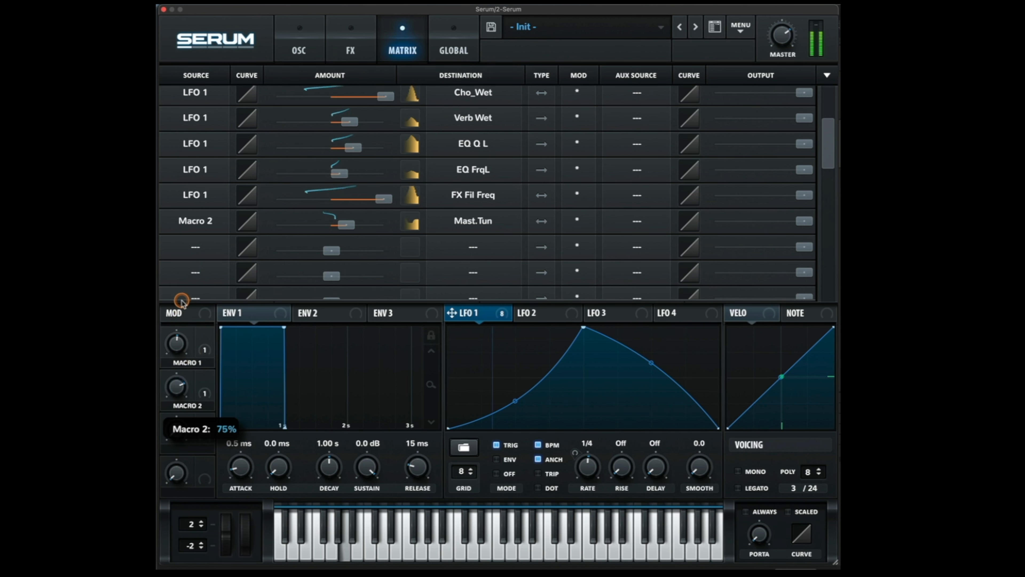
drag(164, 352, 177, 303)
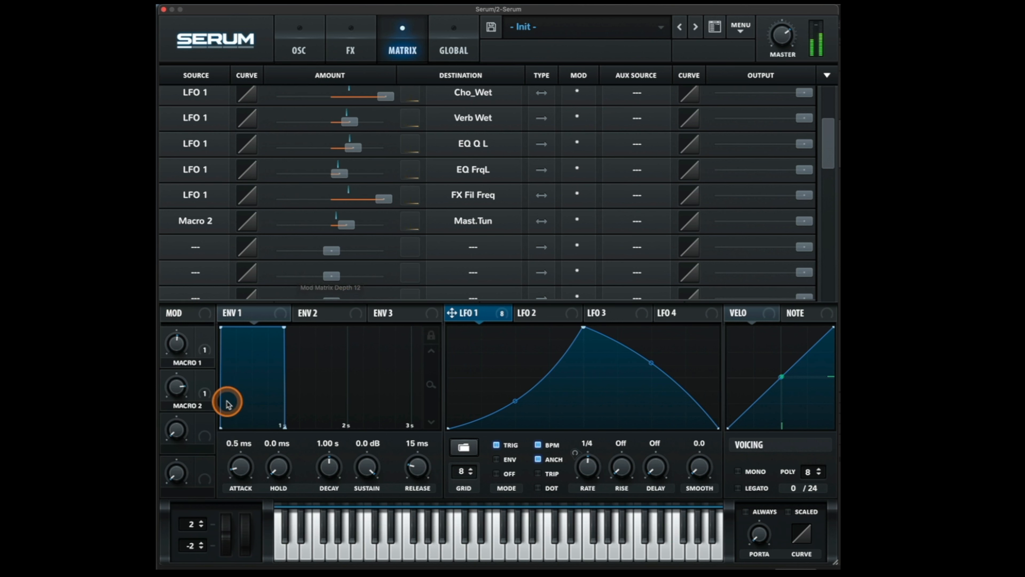
Drive Mast.Tun from LFO 1 at full amount, reduce the FX Fil Freq amount, and set Macro 1 to 43%.
drag(493, 325, 194, 222)
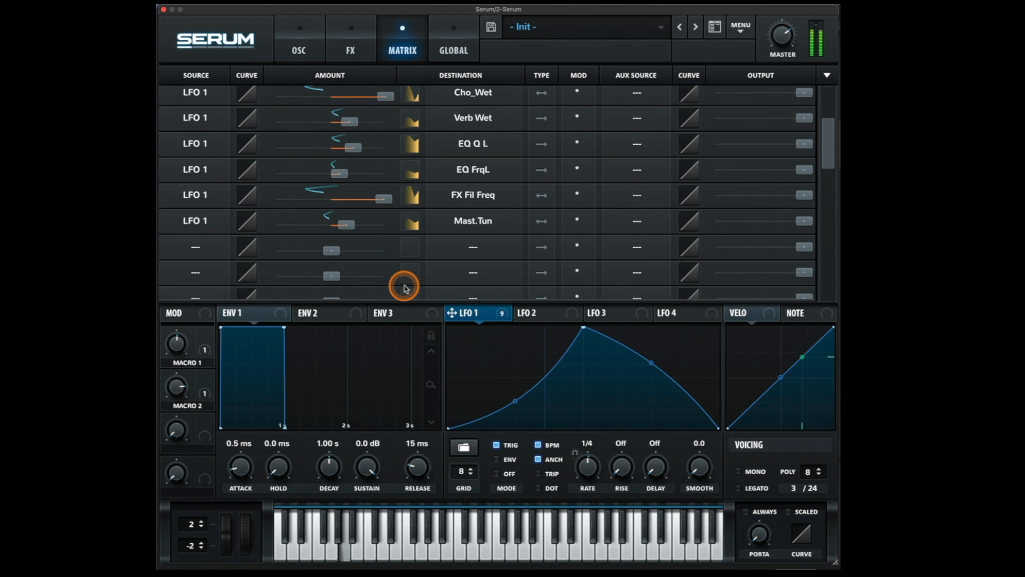
drag(340, 228, 329, 196)
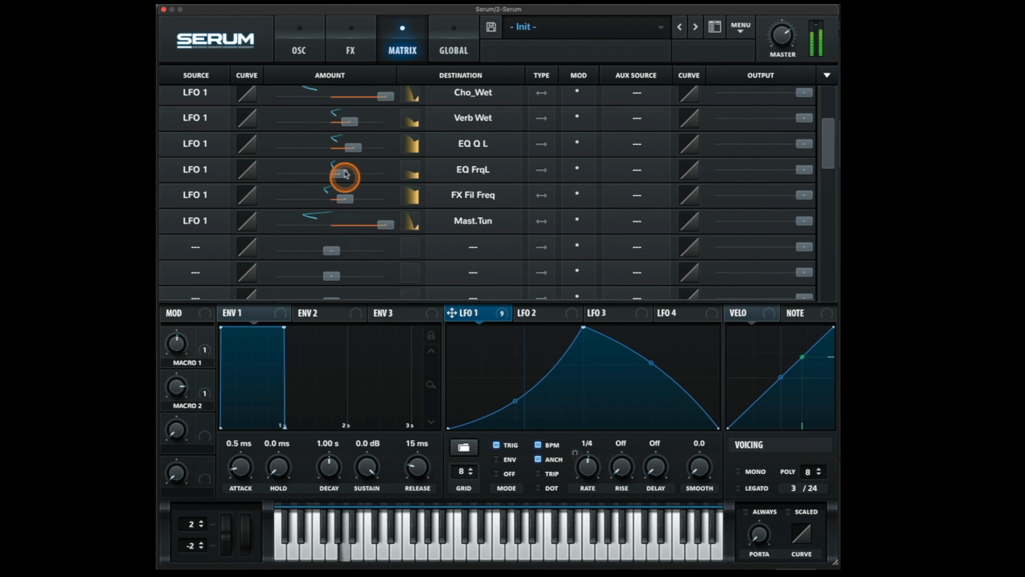
drag(176, 348, 176, 353)
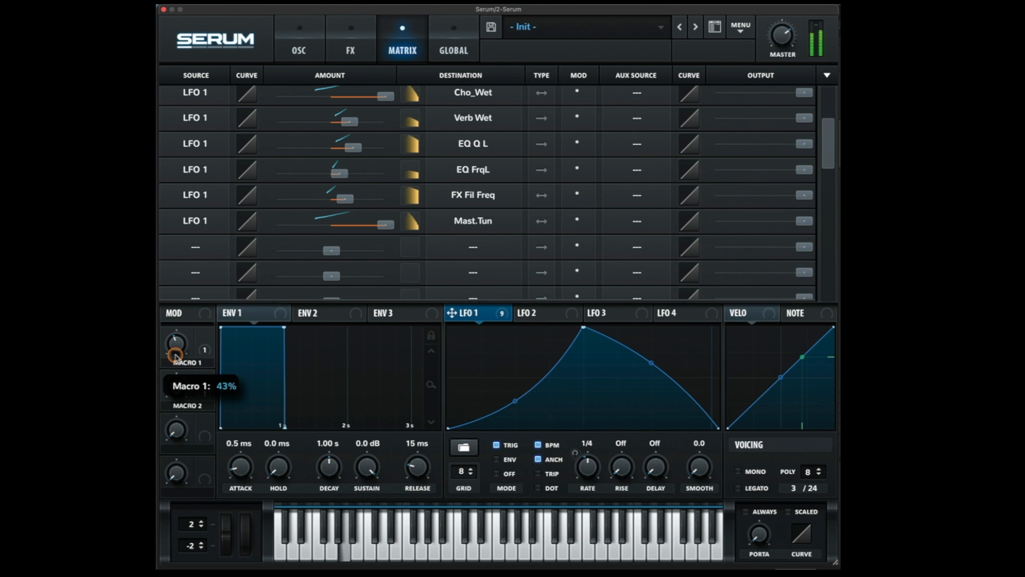
Adjust Macro 1 and bend both LFO 1 curve segments steeply inward so the shape forms a narrow central peak.
drag(179, 344, 179, 344)
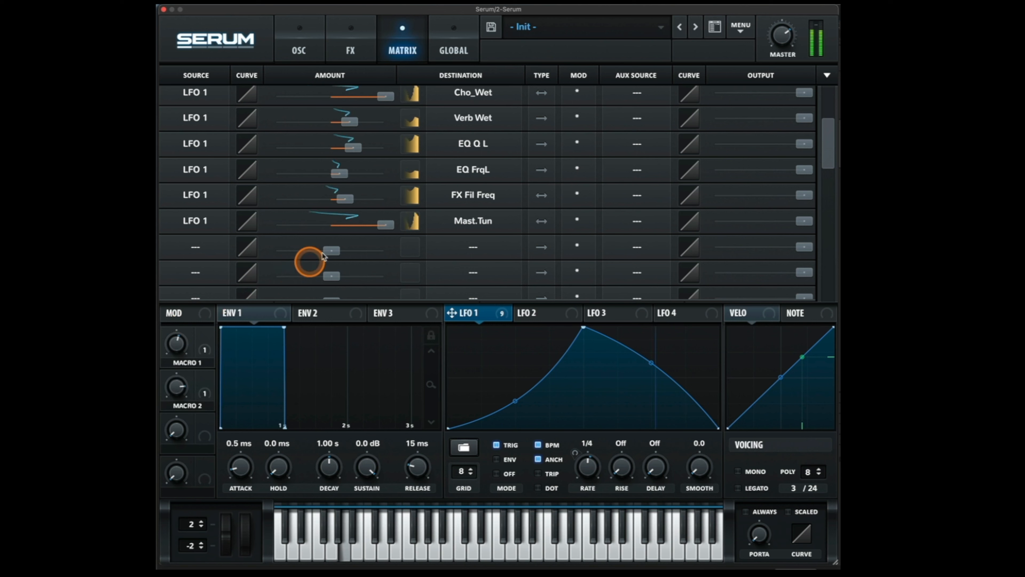
drag(508, 401, 515, 418)
drag(651, 363, 619, 422)
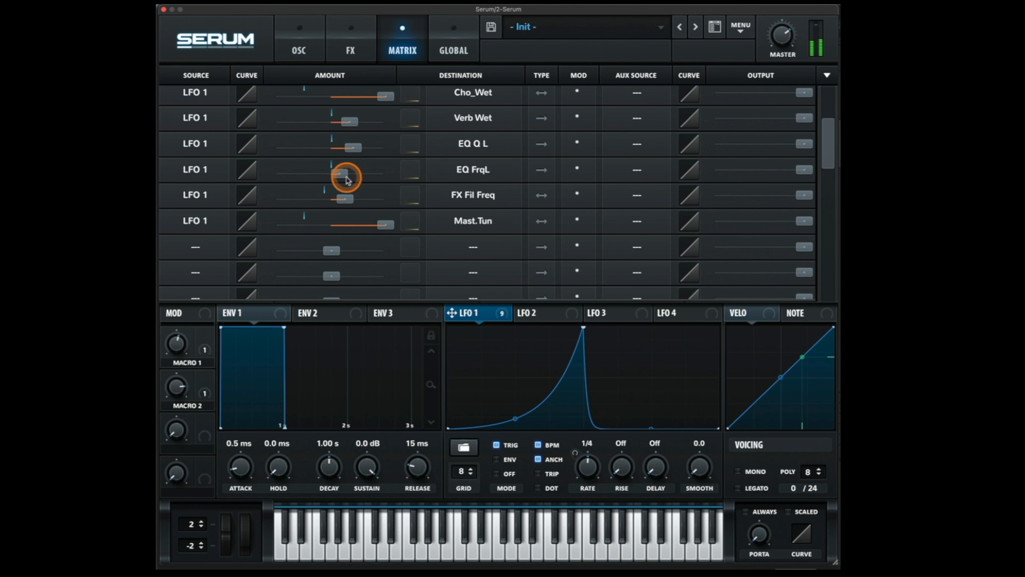
Retarget the Mast.Tun and FX Fil Freq matrix rows to Global Chaos1 Rate, with a negative amount on the upper row.
click(452, 243)
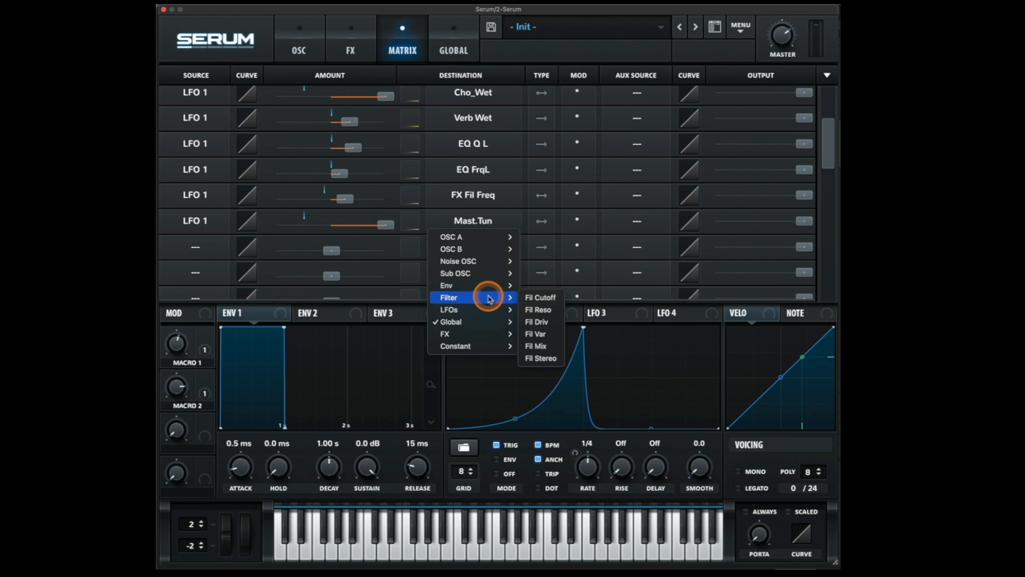
mouse_move(480, 320)
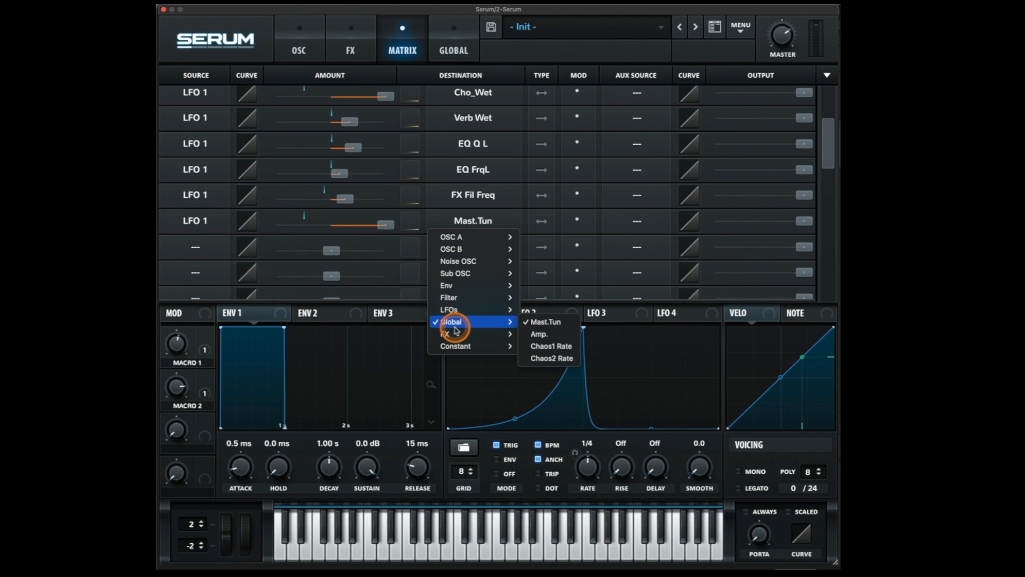
mouse_move(455, 335)
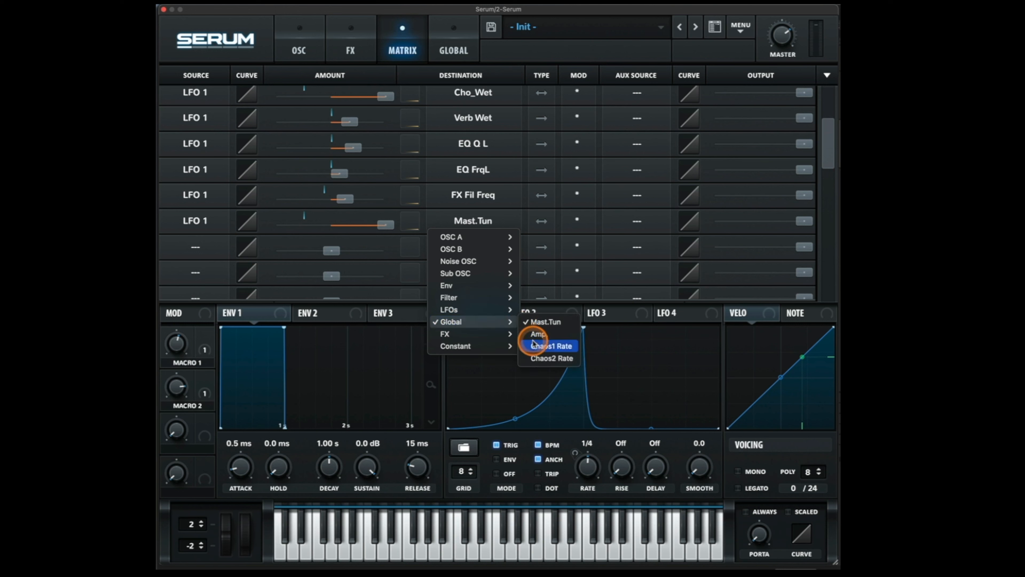
click(535, 345)
drag(382, 224, 362, 227)
key(space)
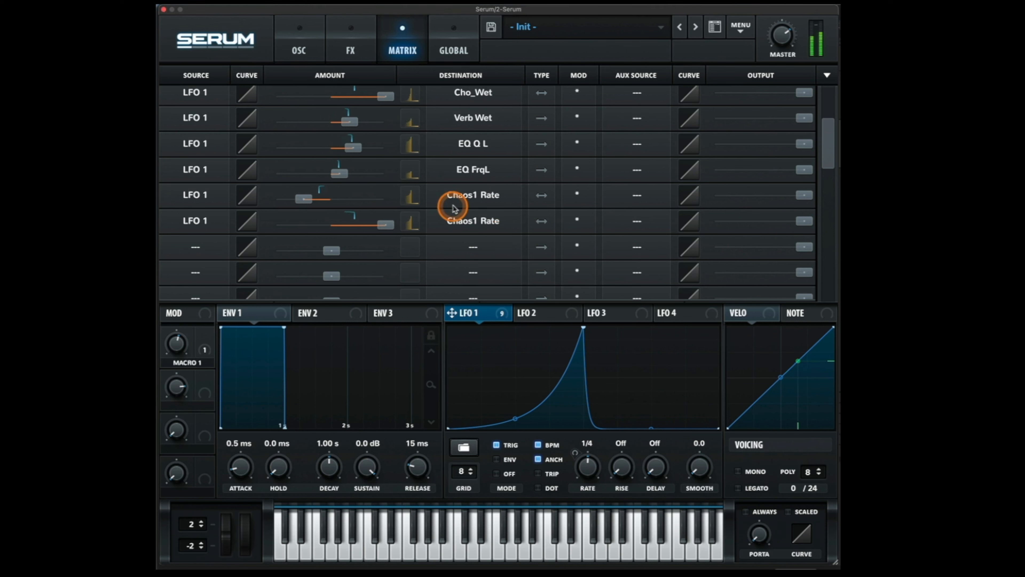
Switch both Chaos1 Rate matrix rows to Global Chaos2 Rate and raise the upper row's LFO 1 amount to 100.
click(465, 198)
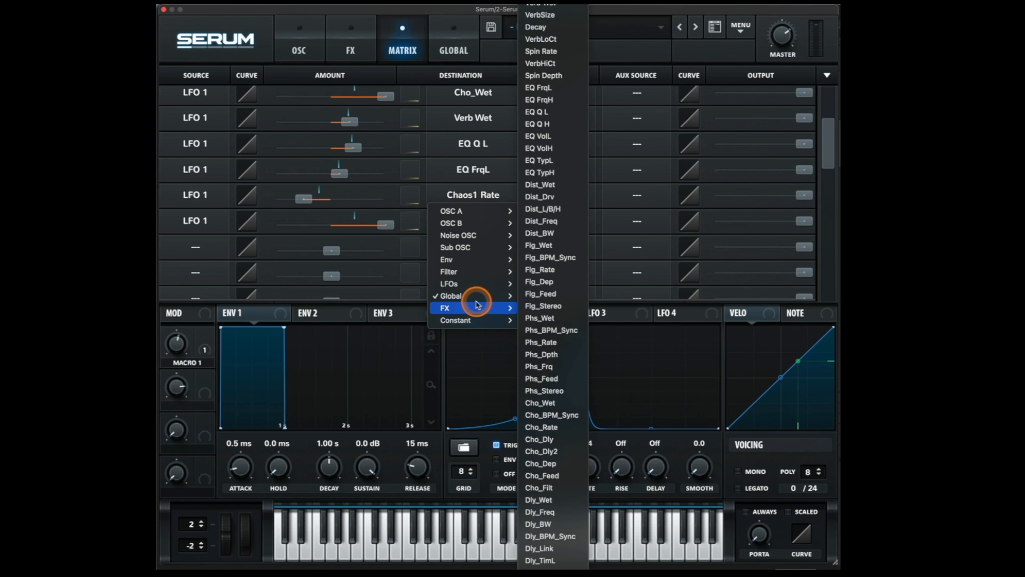
mouse_move(477, 300)
click(548, 332)
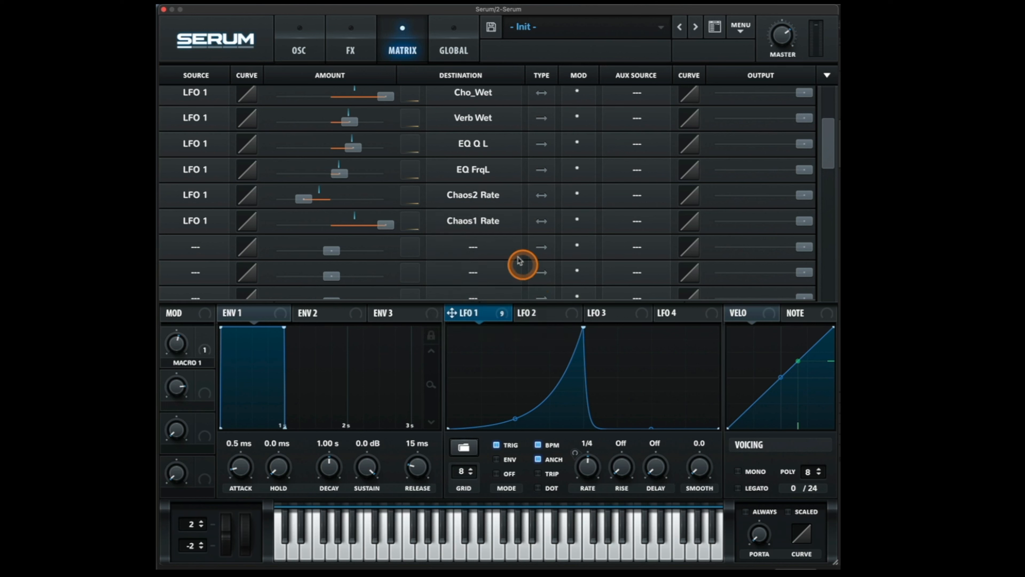
click(467, 218)
mouse_move(480, 323)
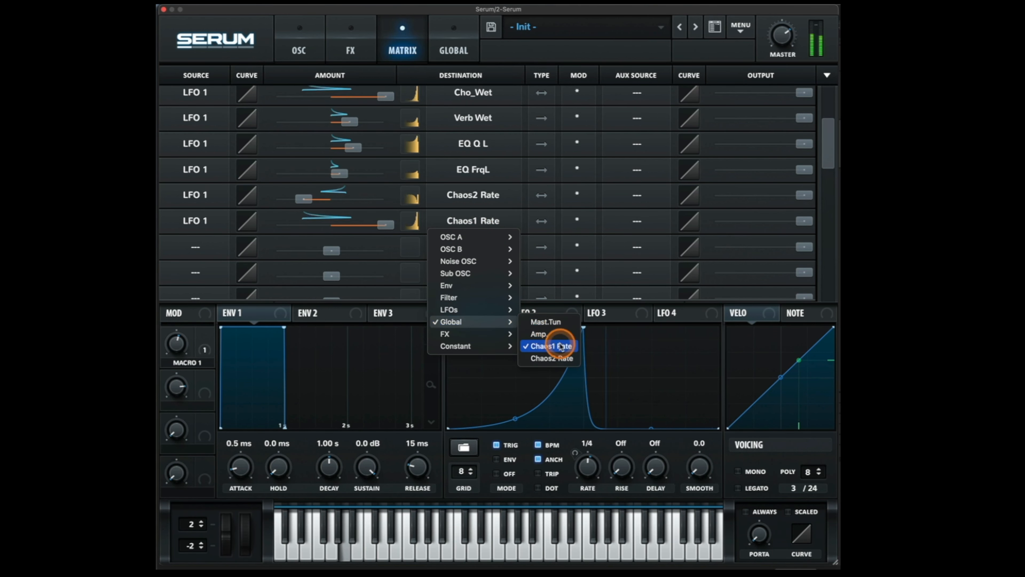
click(553, 358)
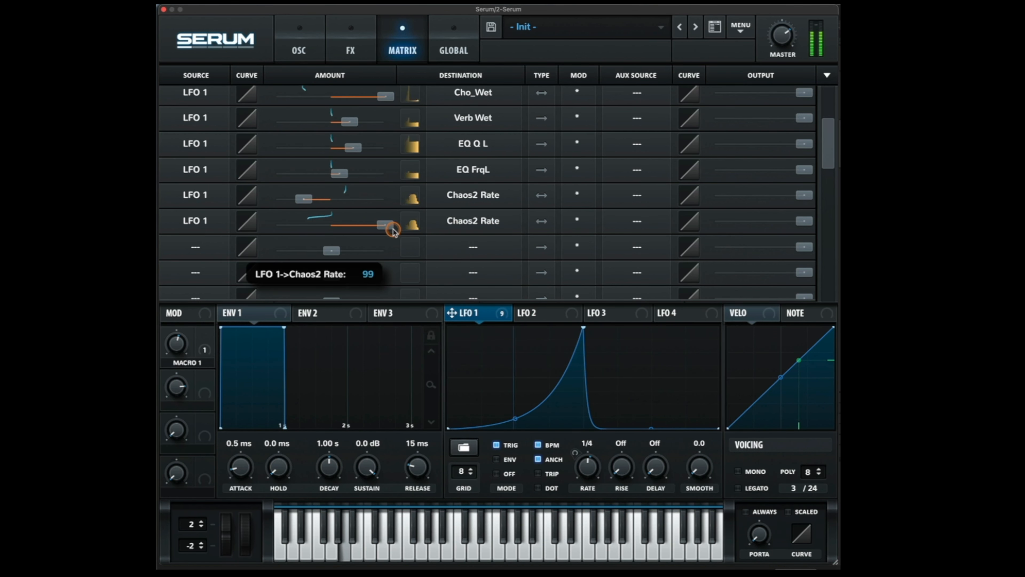
drag(310, 200, 349, 206)
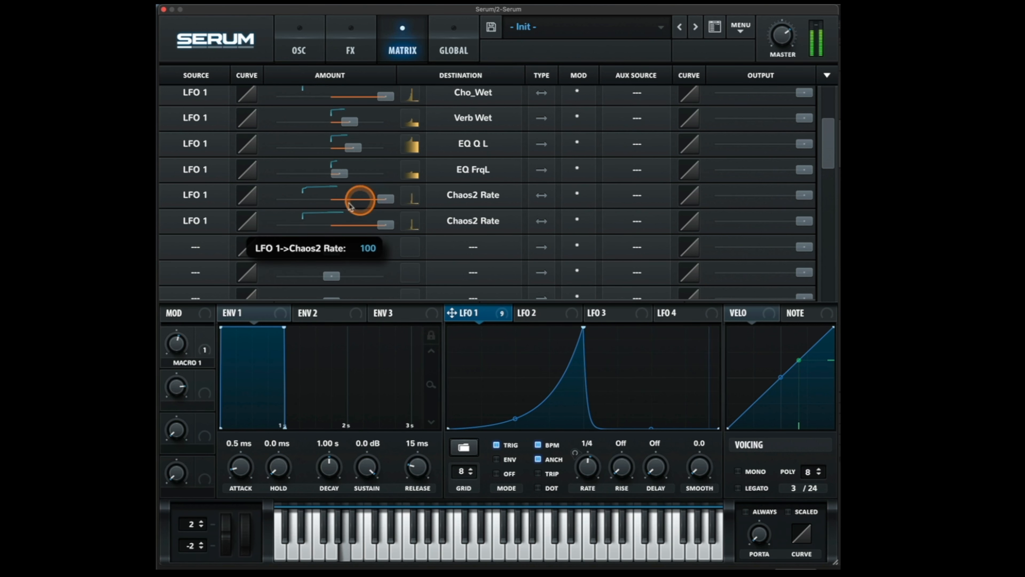
Enable BPM Sync for both Chaos 1 and Chaos 2 in the global settings.
click(449, 43)
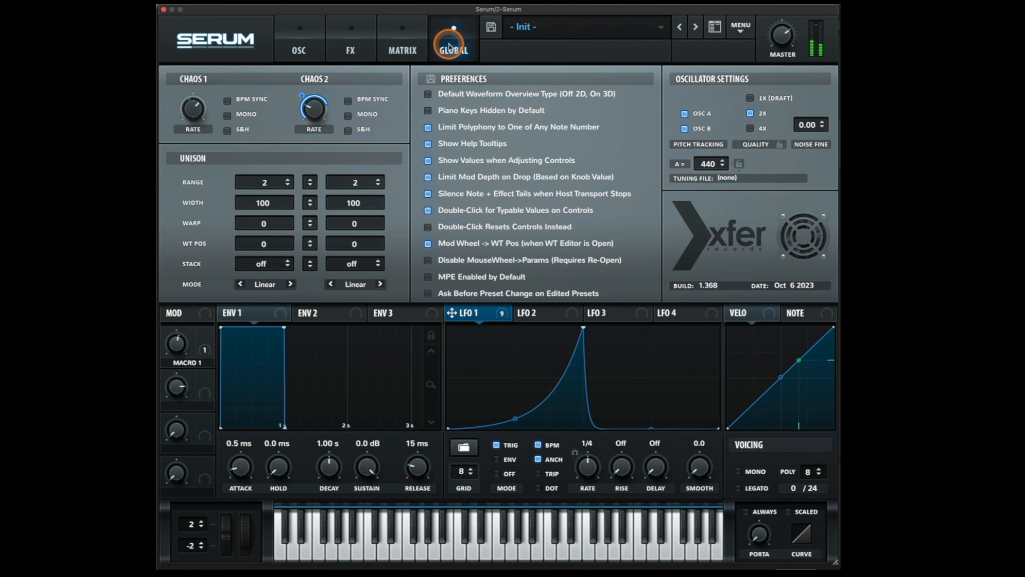
click(201, 96)
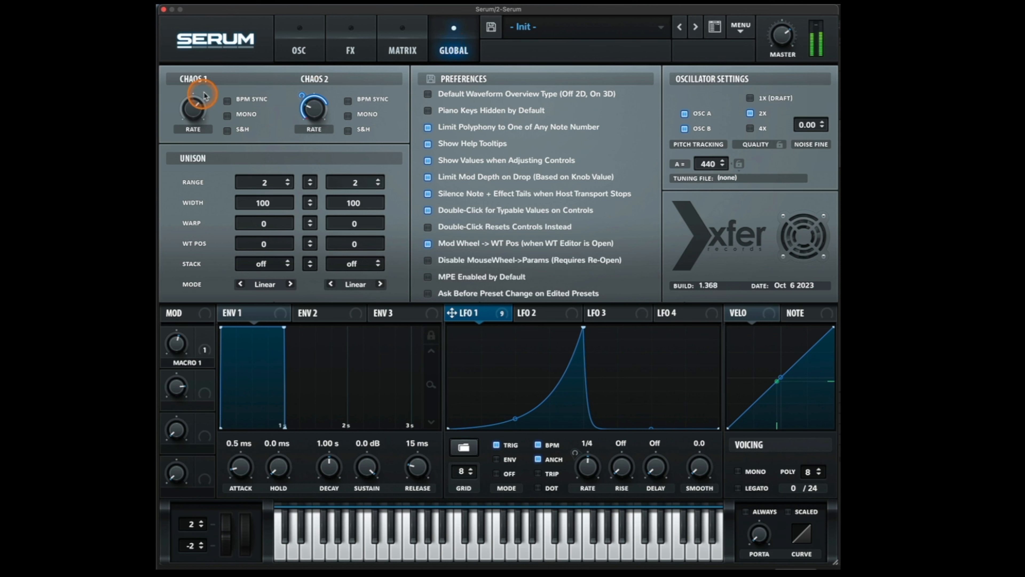
click(228, 101)
click(347, 100)
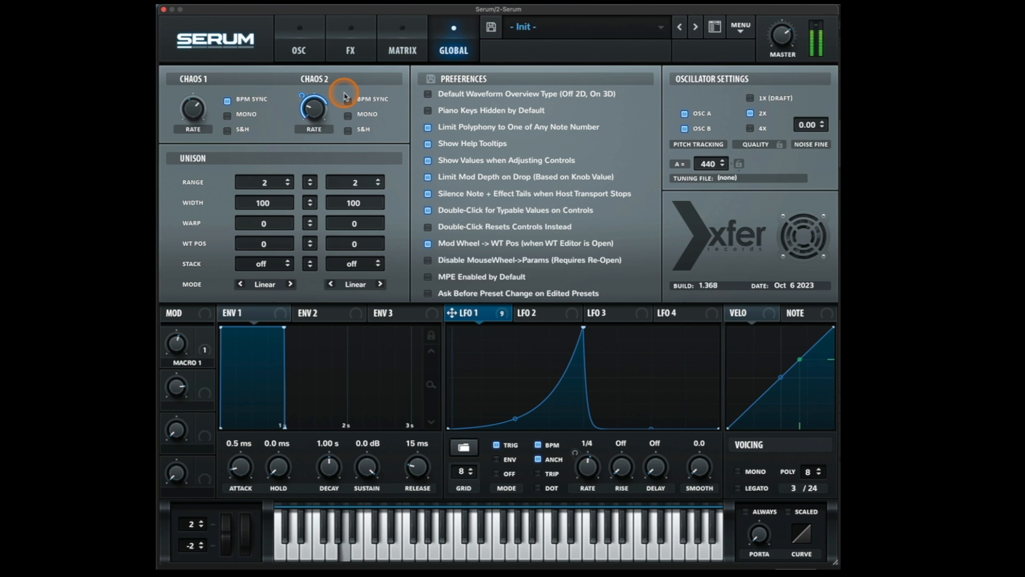
click(316, 108)
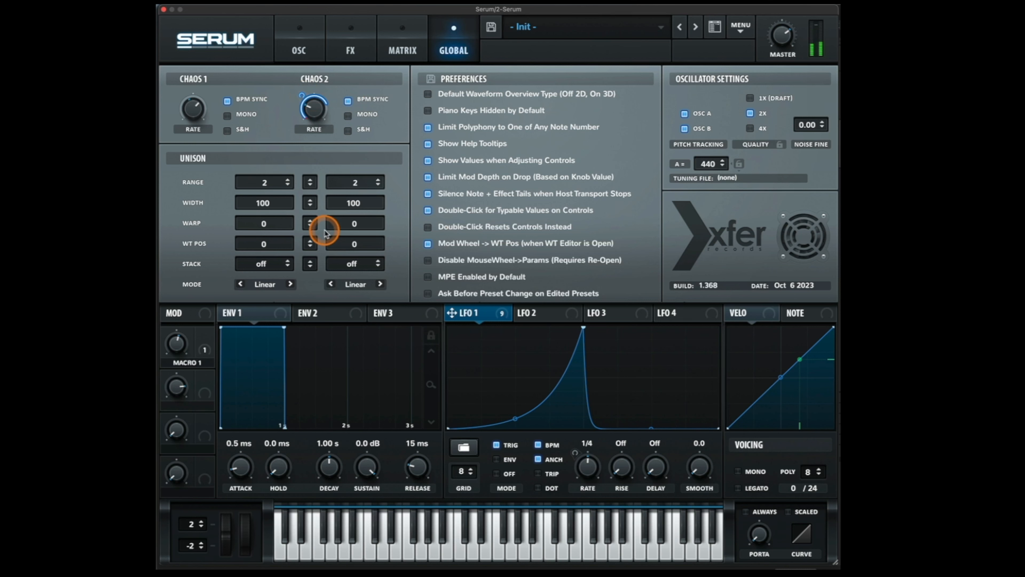
mouse_move(276, 265)
mouse_down()
mouse_move(267, 247)
mouse_move(277, 239)
mouse_move(275, 258)
mouse_up()
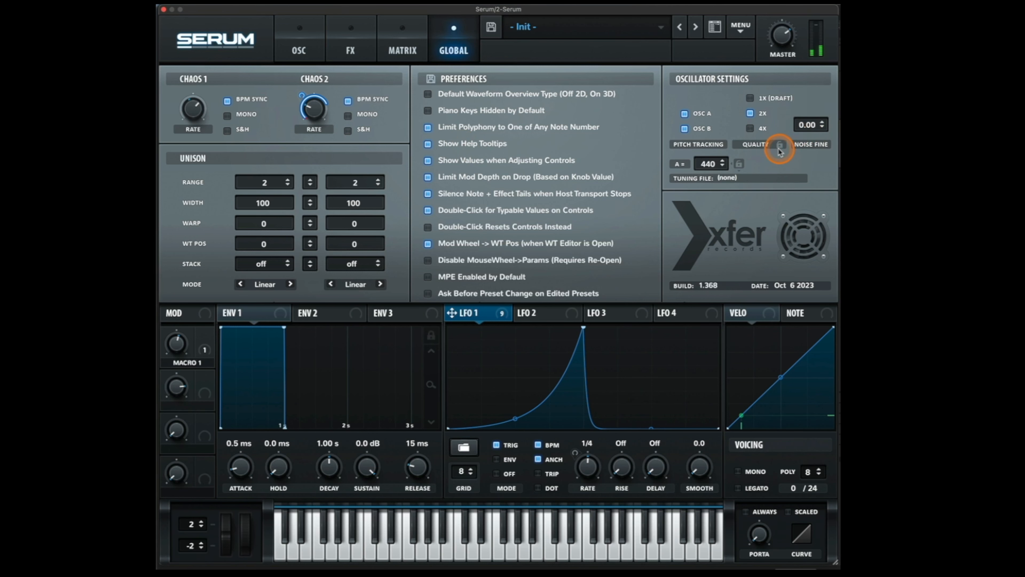
Load the LD ZOMON preset from the WA_Production_Pumped_Serum_Future_Bass_Essentials bank.
click(451, 33)
click(417, 35)
click(350, 42)
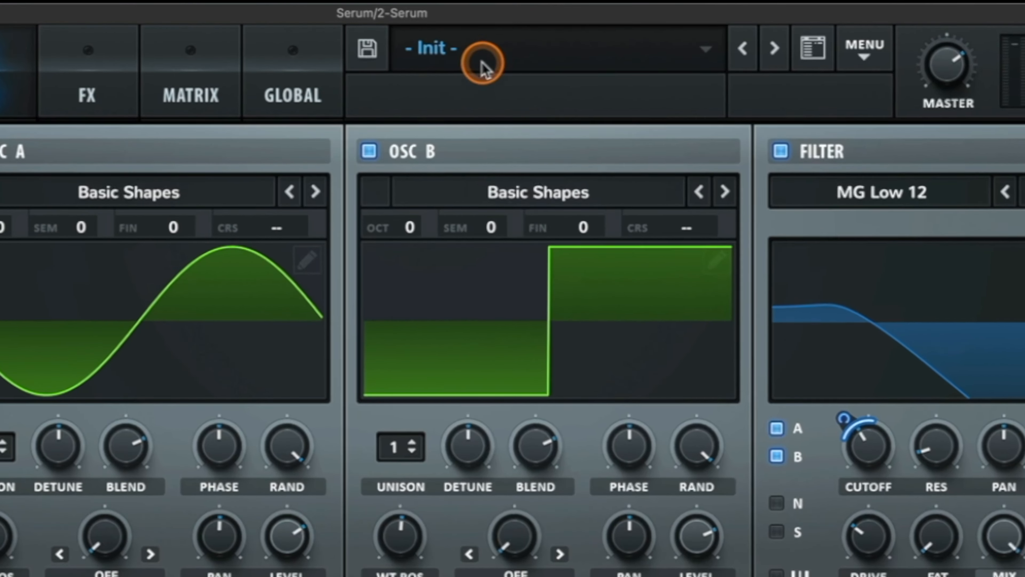
click(556, 35)
click(556, 36)
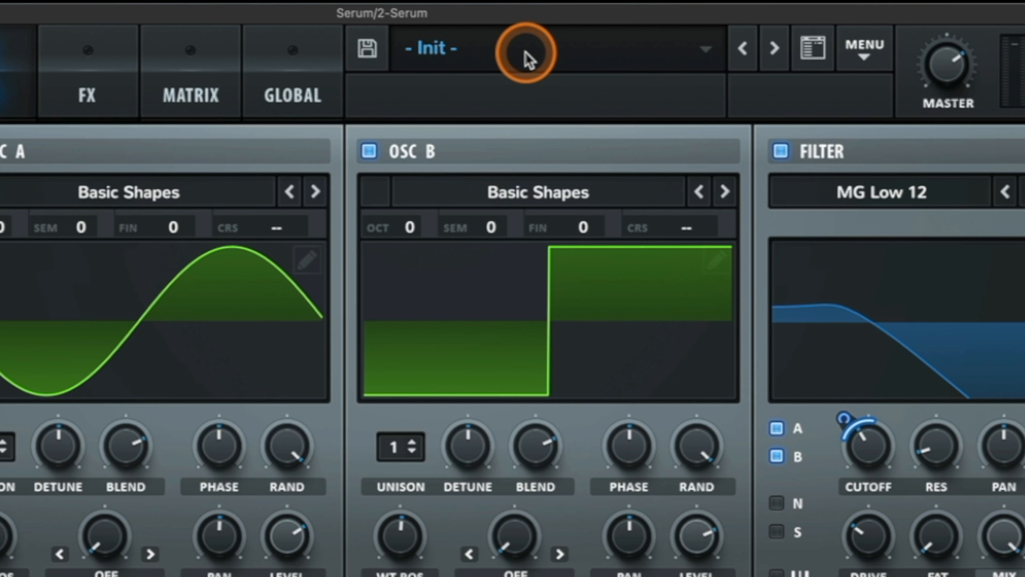
click(525, 56)
click(525, 54)
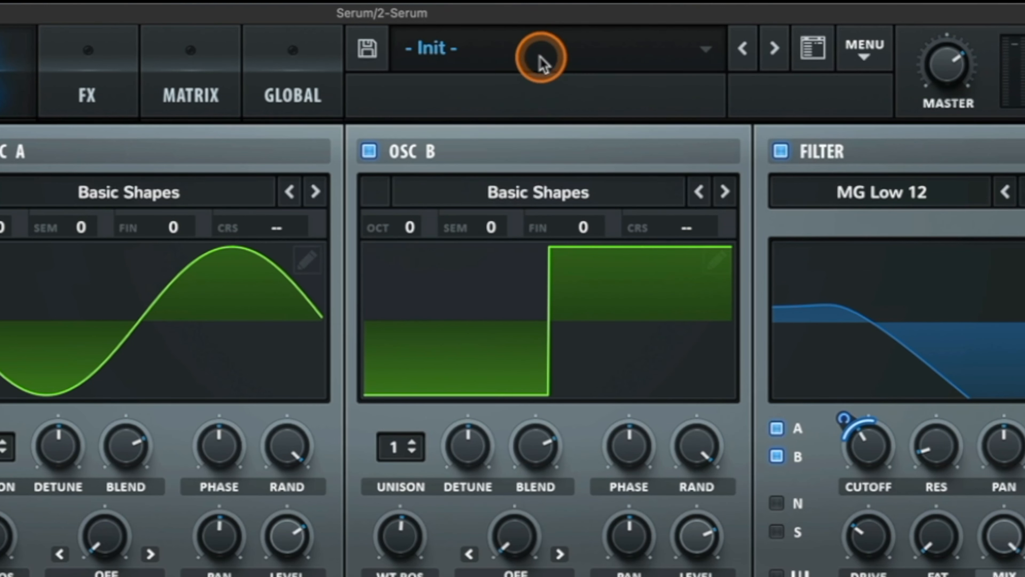
click(543, 64)
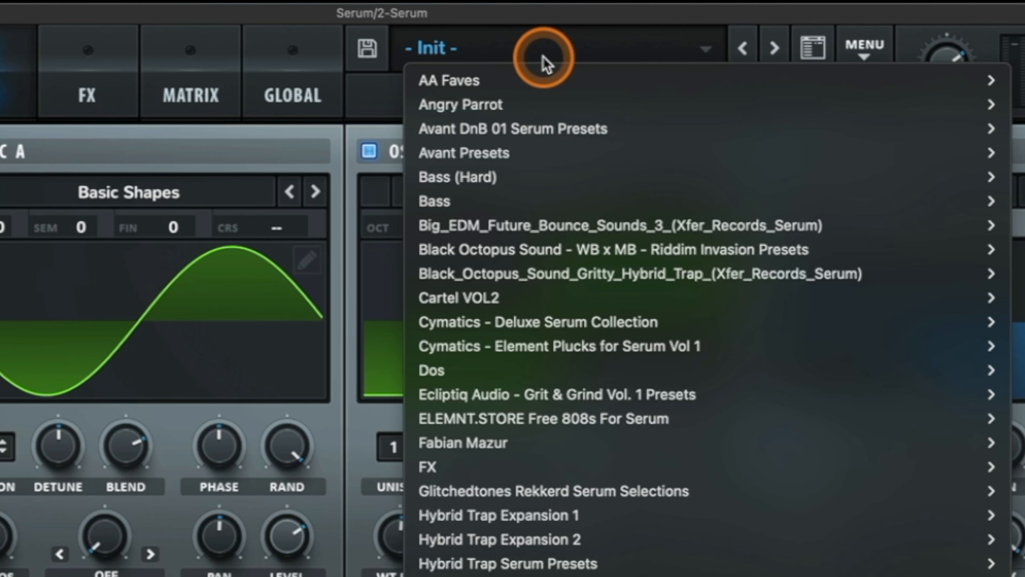
scroll(682, 270, down, 10)
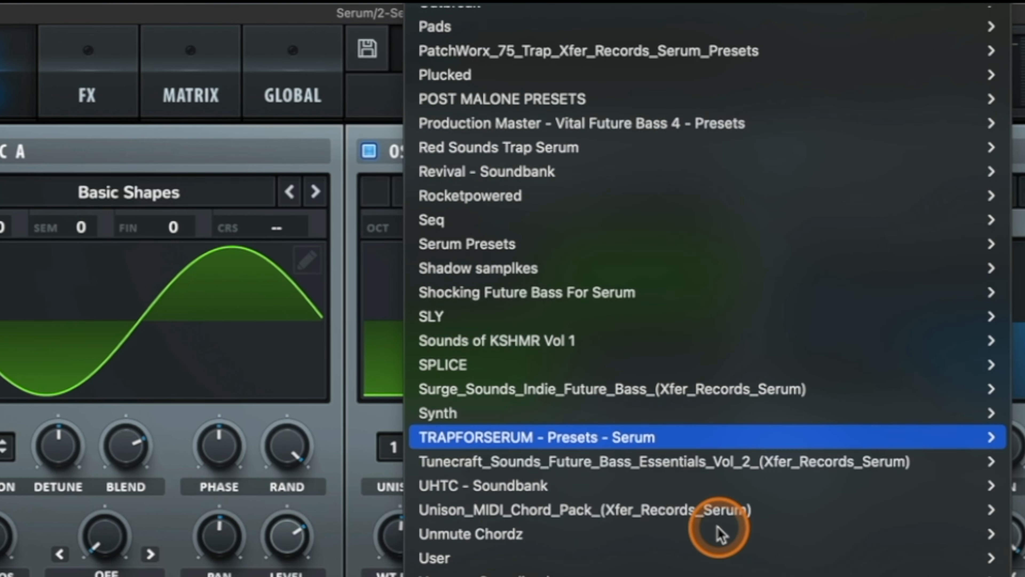
mouse_move(602, 539)
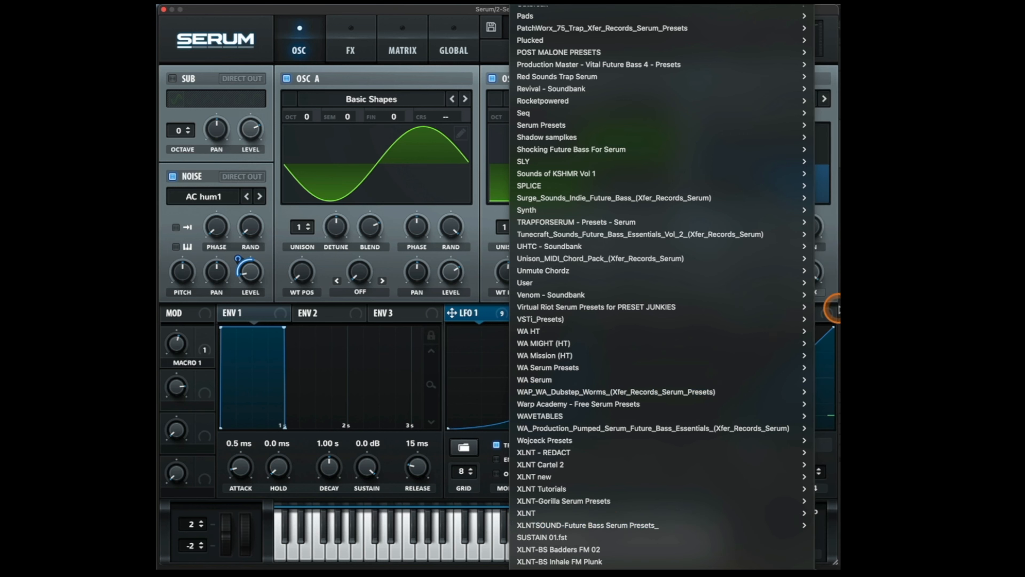
mouse_move(687, 427)
click(829, 342)
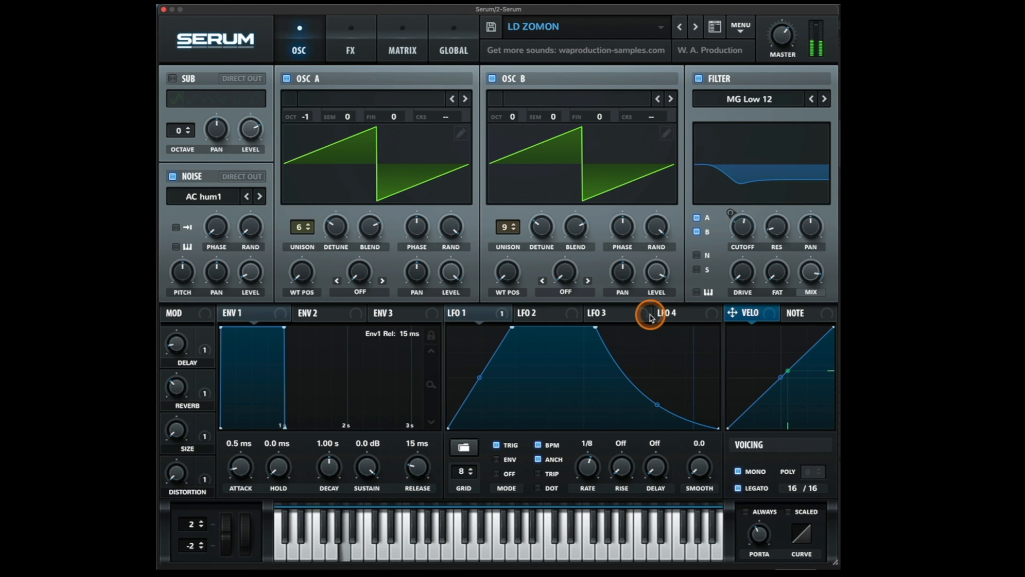
Step forward through the bank's following presets, PL CELESTIAL and PL DOMINO, to PL DREAMAMA.
click(696, 28)
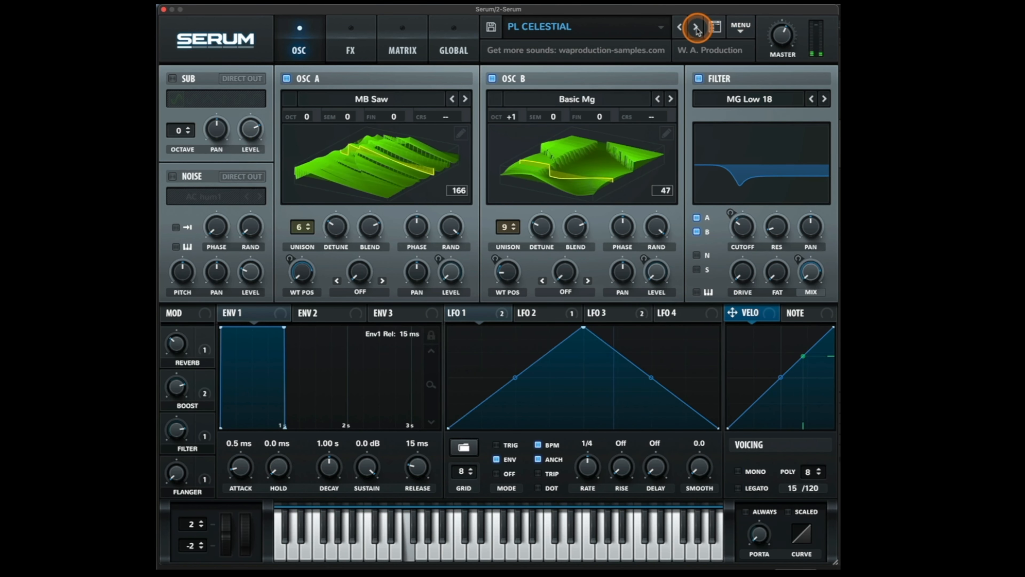
click(696, 27)
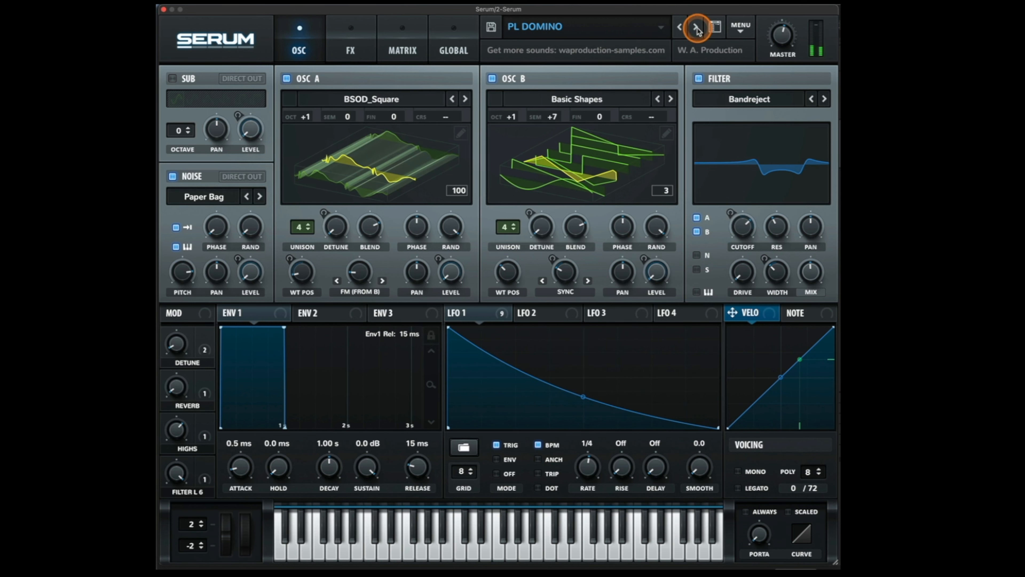
click(696, 27)
Load a BA bass preset from the AA Faves bank and audition the following ones up to BA SCREAM Wobble 01 [LCV].
click(611, 27)
mouse_move(620, 43)
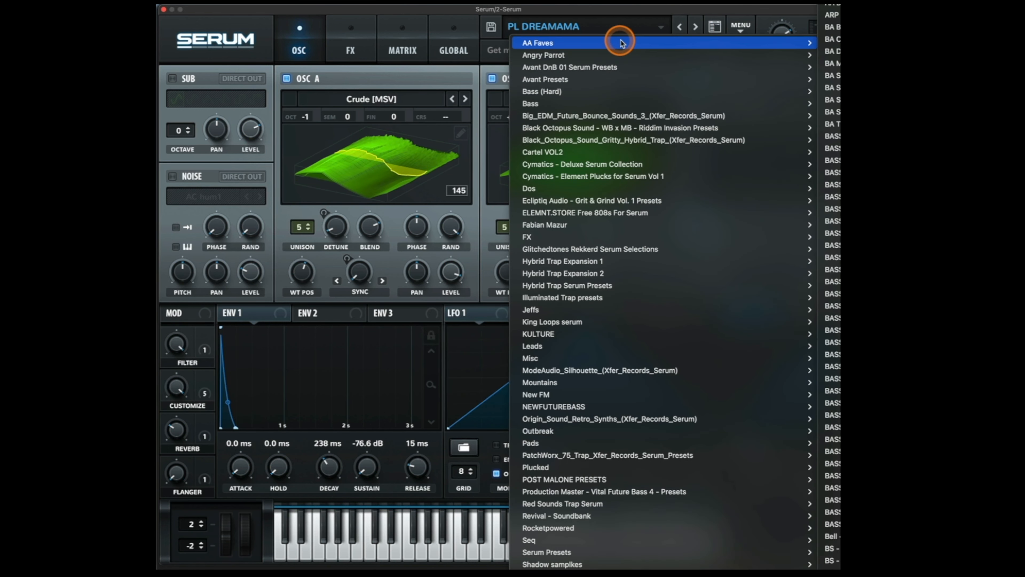
click(833, 39)
click(695, 28)
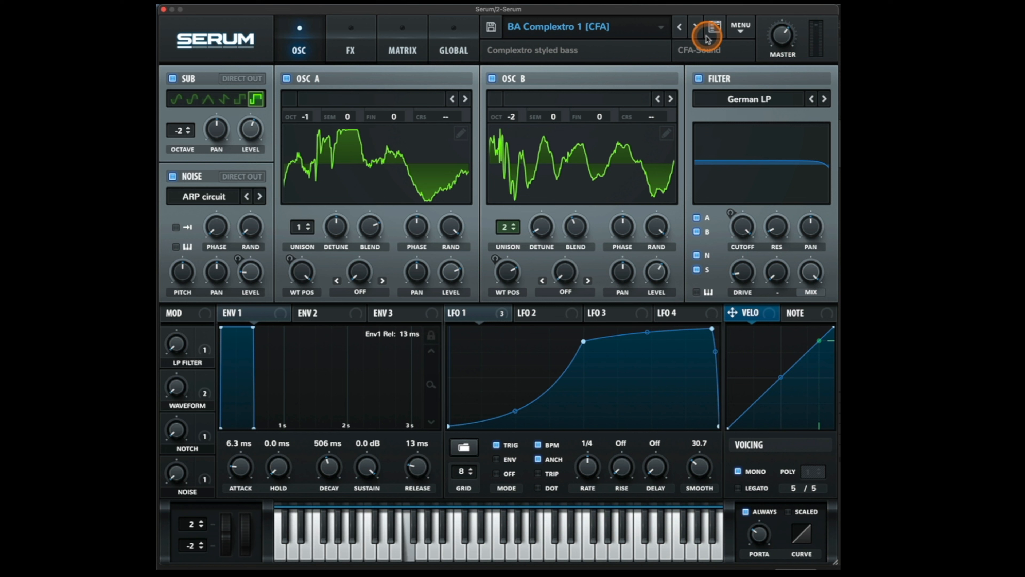
click(696, 28)
click(696, 28)
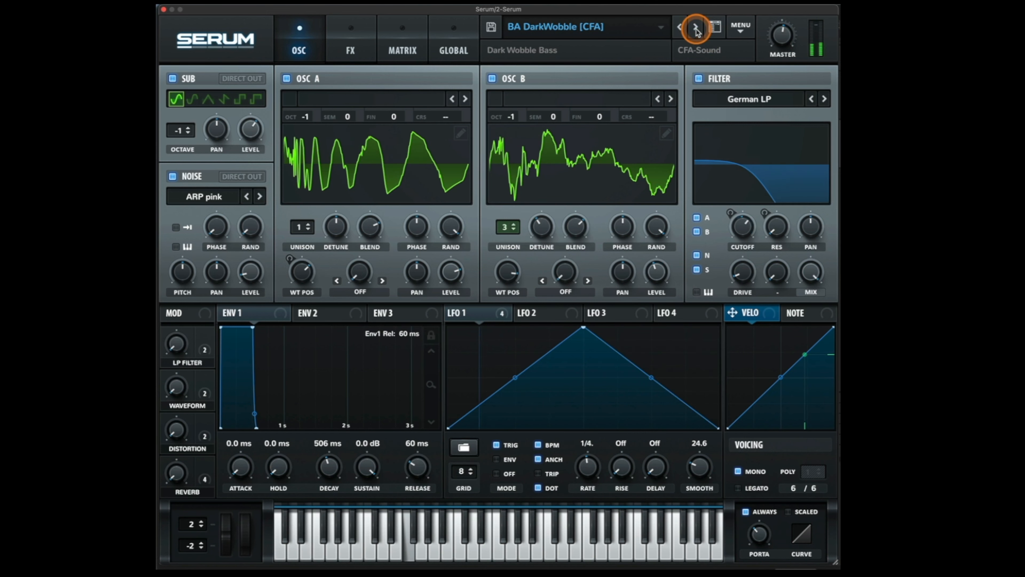
click(696, 28)
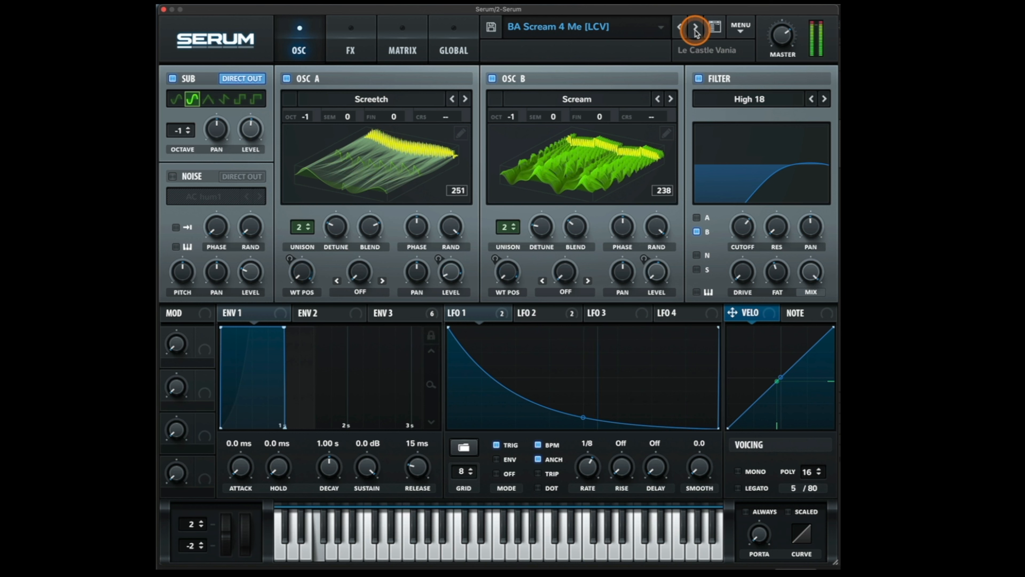
click(695, 29)
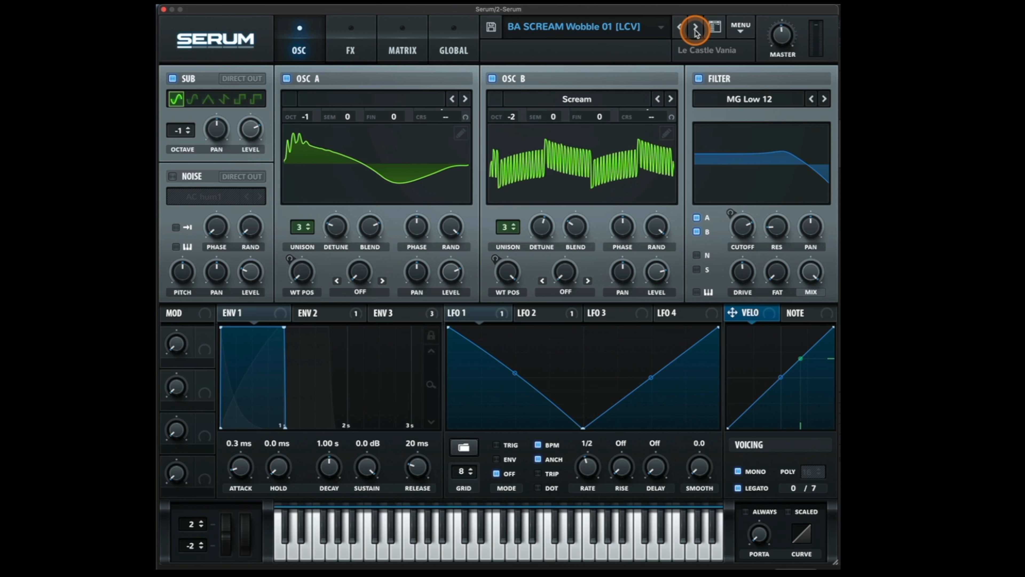
Load a REESE preset from the KULTURE bank and step forward through the following ones to REESE - Breeze.
click(633, 29)
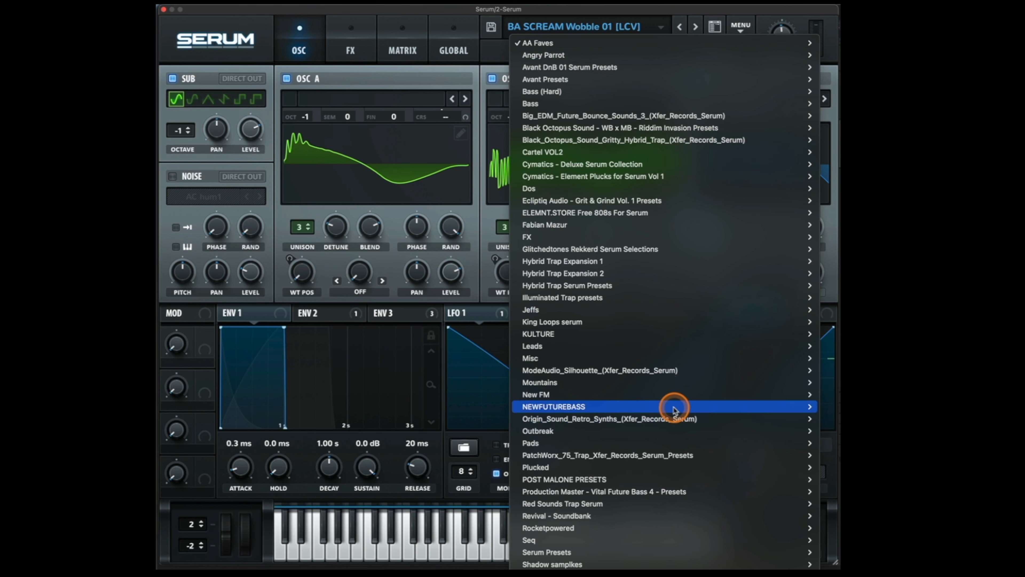
mouse_move(675, 335)
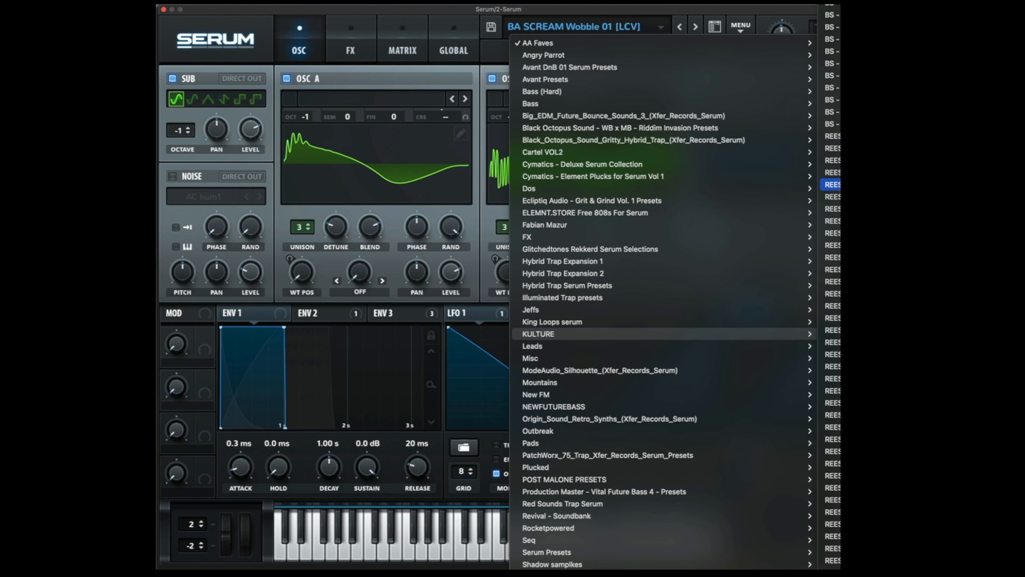
click(831, 148)
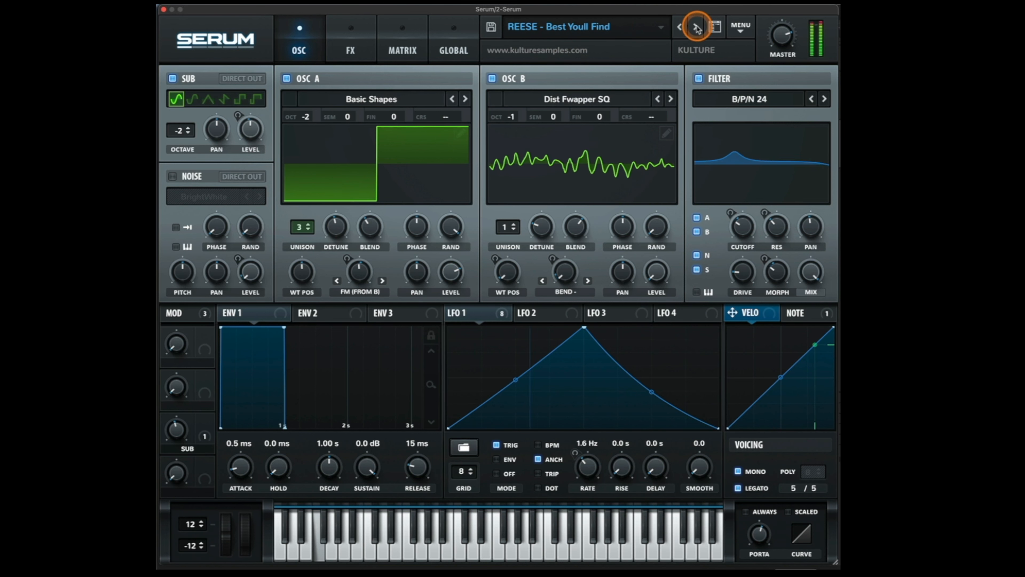
click(696, 28)
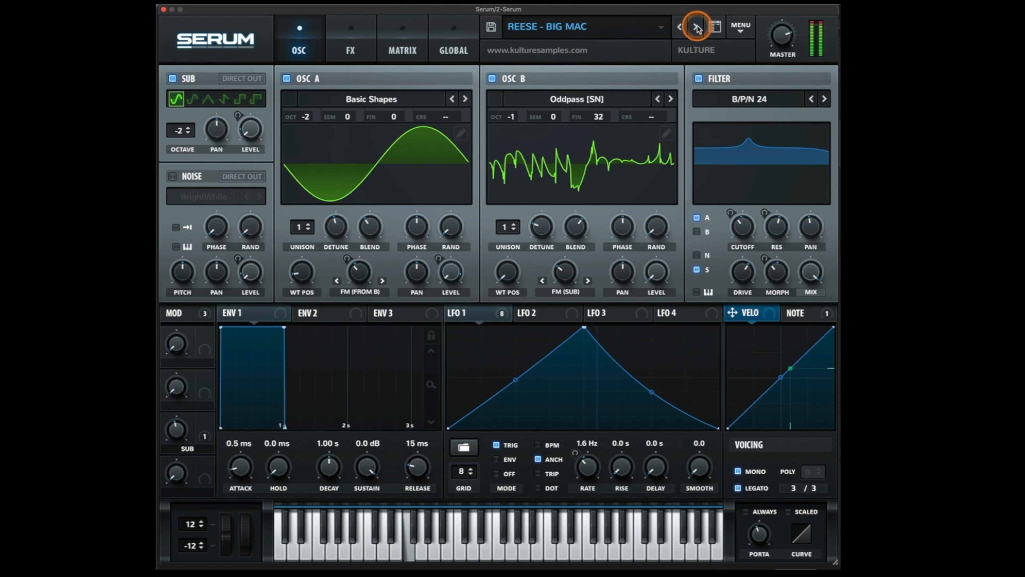
click(696, 28)
click(697, 27)
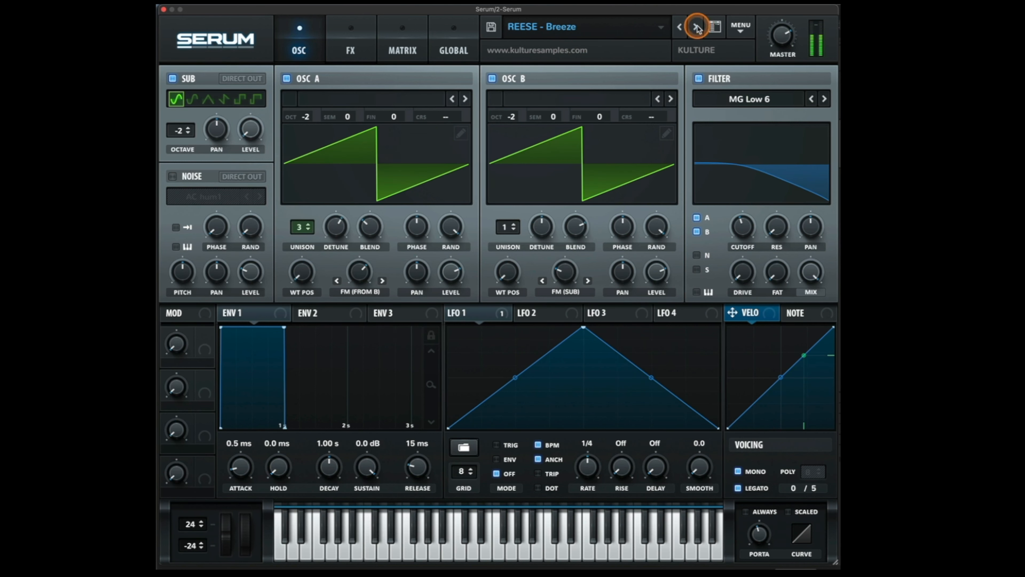
Search the preset browser for guitar.
click(648, 29)
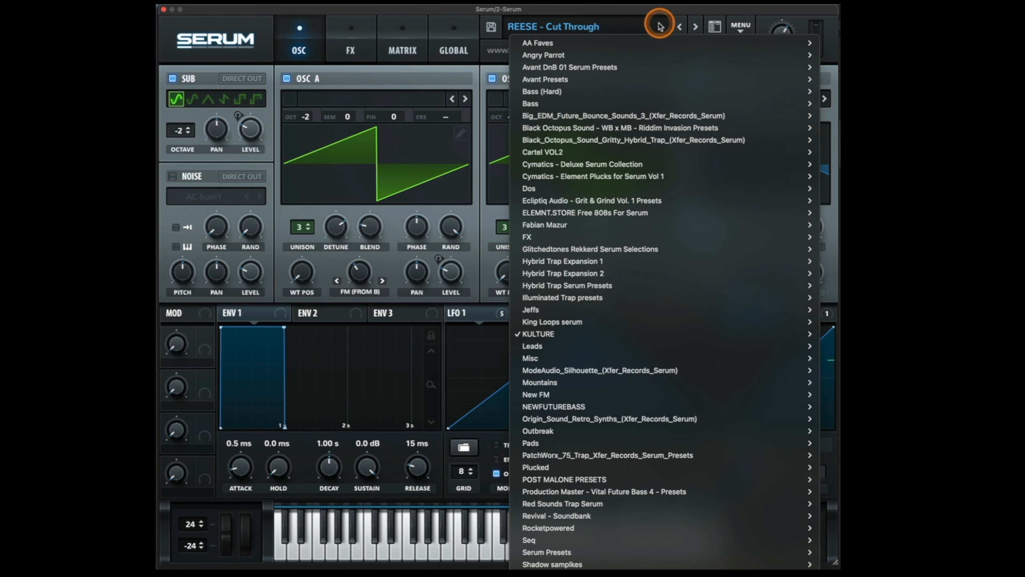
click(655, 24)
click(713, 26)
click(724, 92)
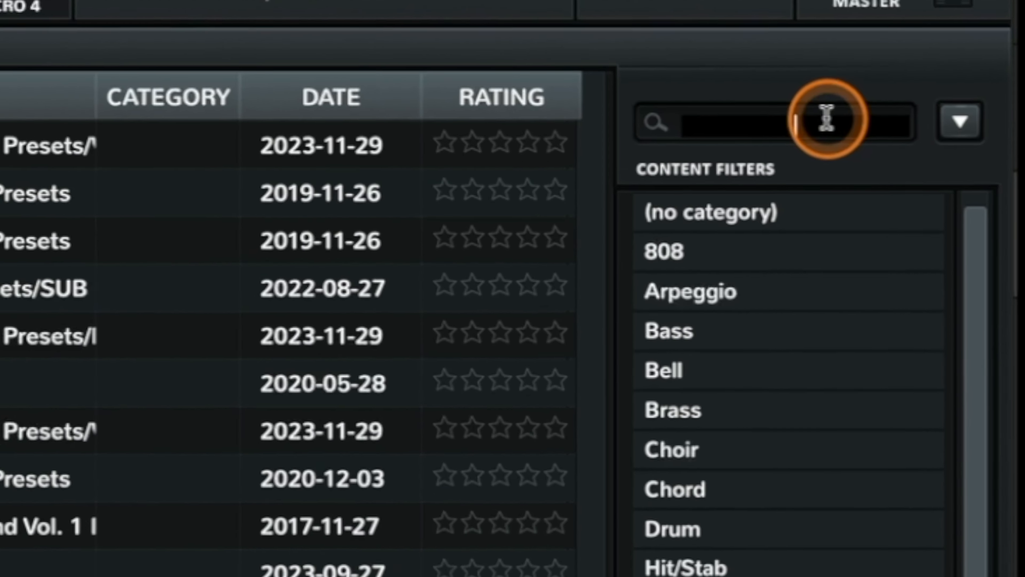
text(d)
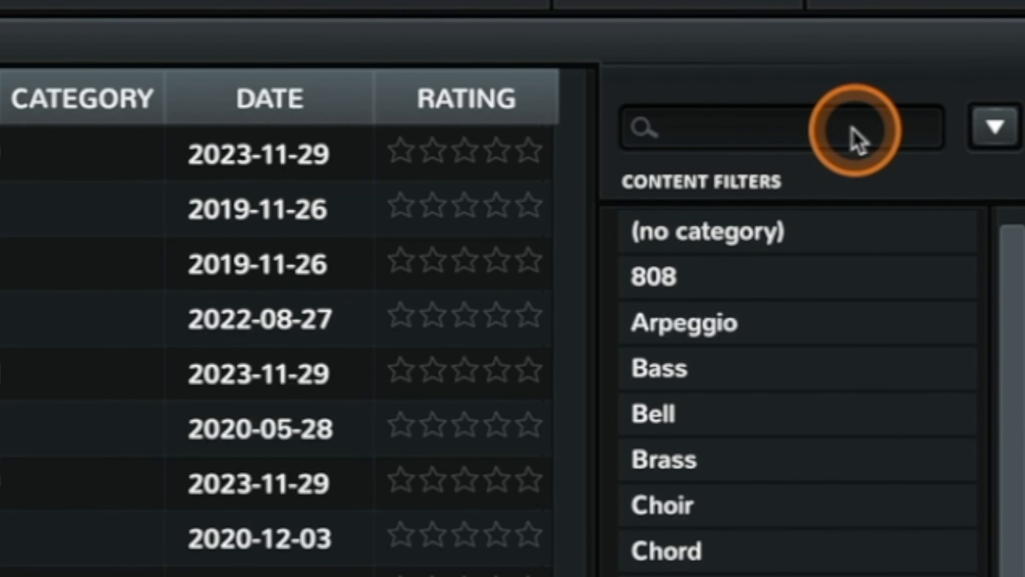
click(858, 124)
text(guitar)
key(Return)
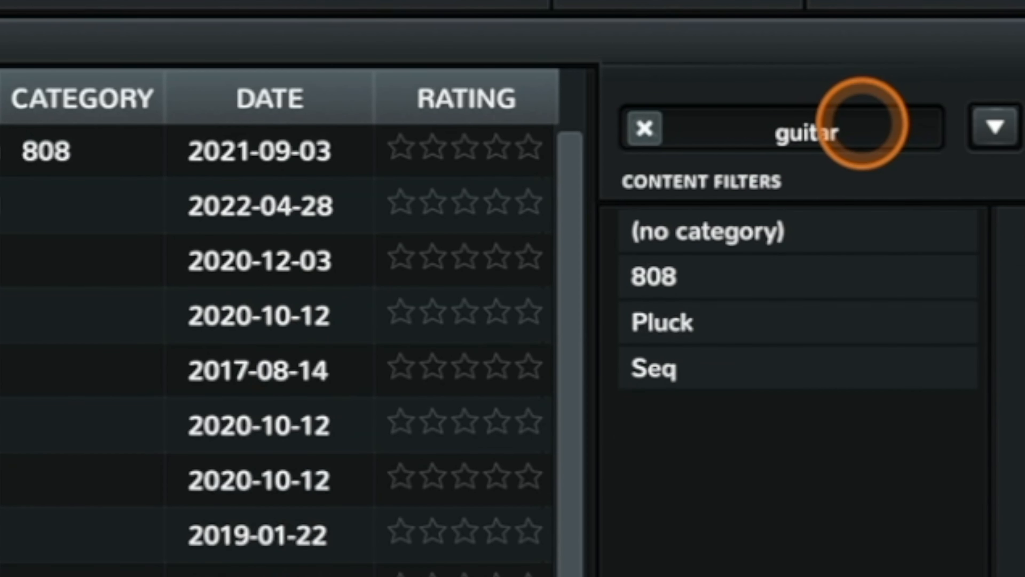
Audition DACK_LEADGUITARTYPE_BASS and Daft Guitar, load GUITAR - Acoustic Guitar from the results, and close the preset browser.
click(128, 143)
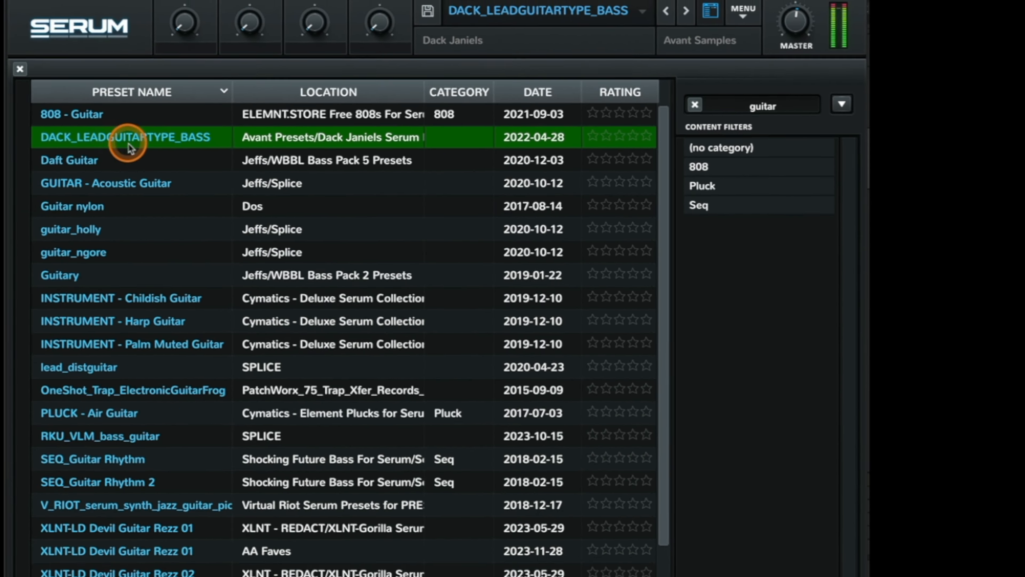
click(131, 158)
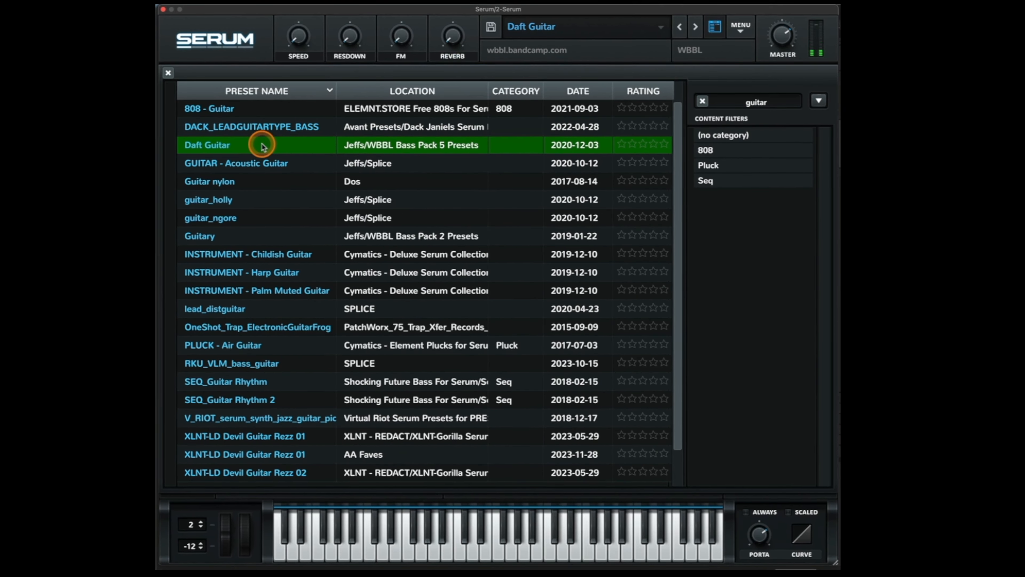
click(198, 188)
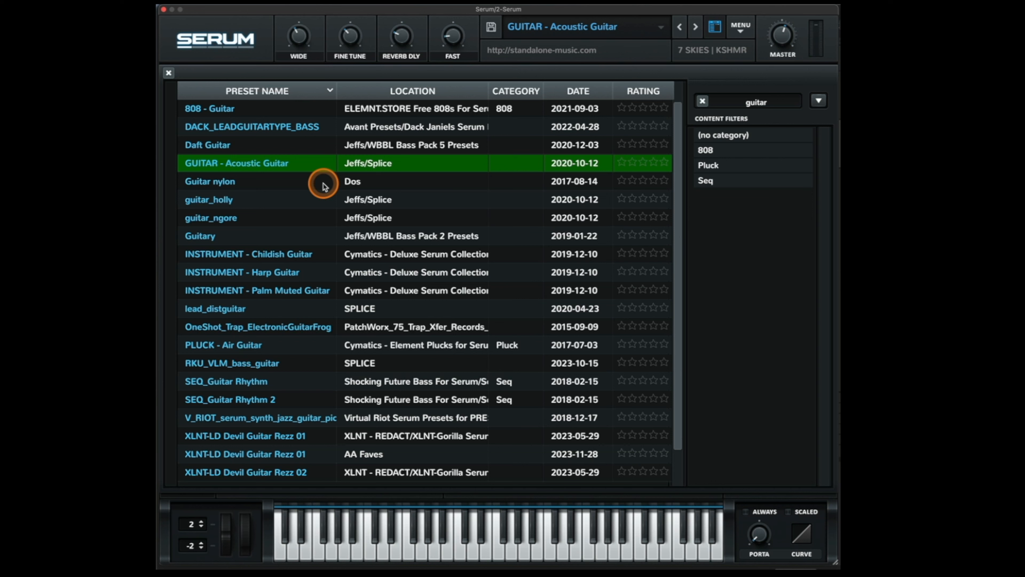
click(624, 31)
click(637, 28)
click(714, 26)
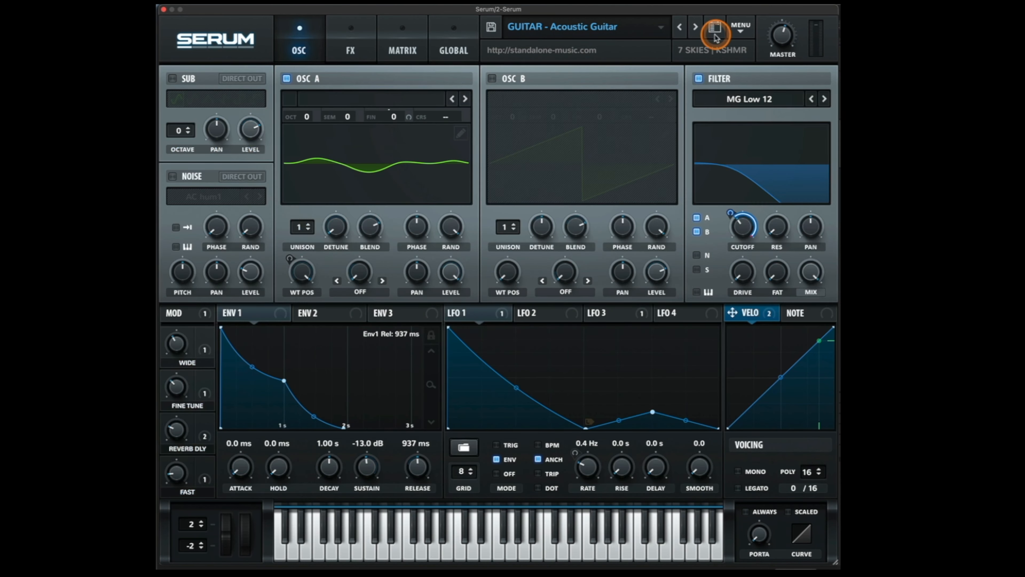
Show oscillator A's wavetable in 3D and display the LFO 3 shape of the acoustic guitar preset.
click(640, 98)
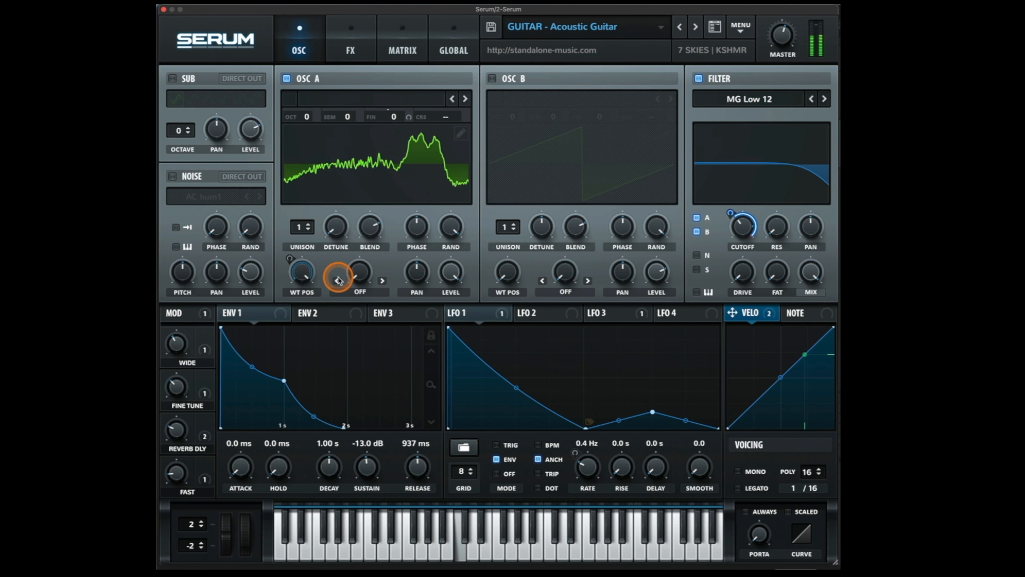
click(337, 170)
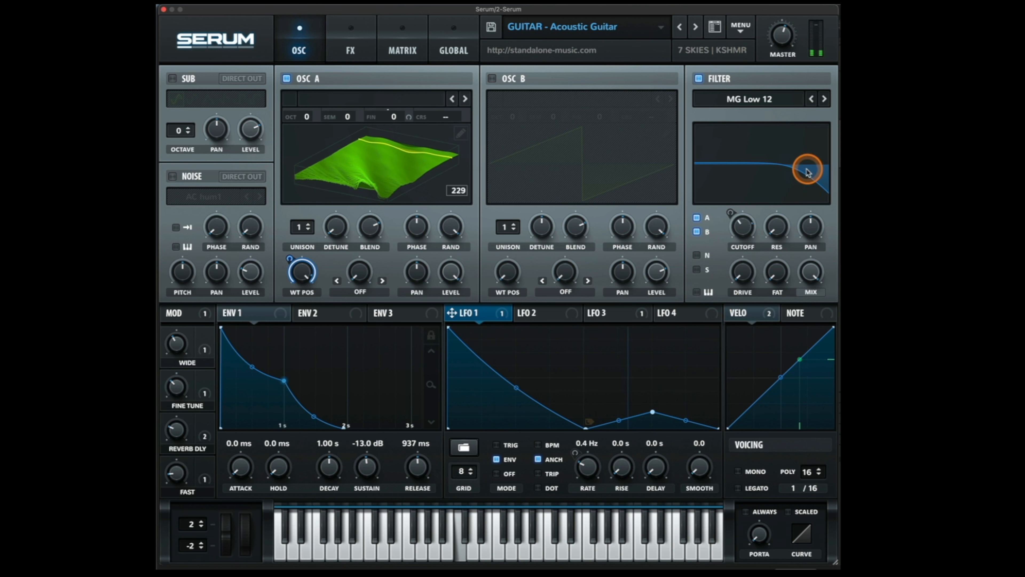
click(608, 314)
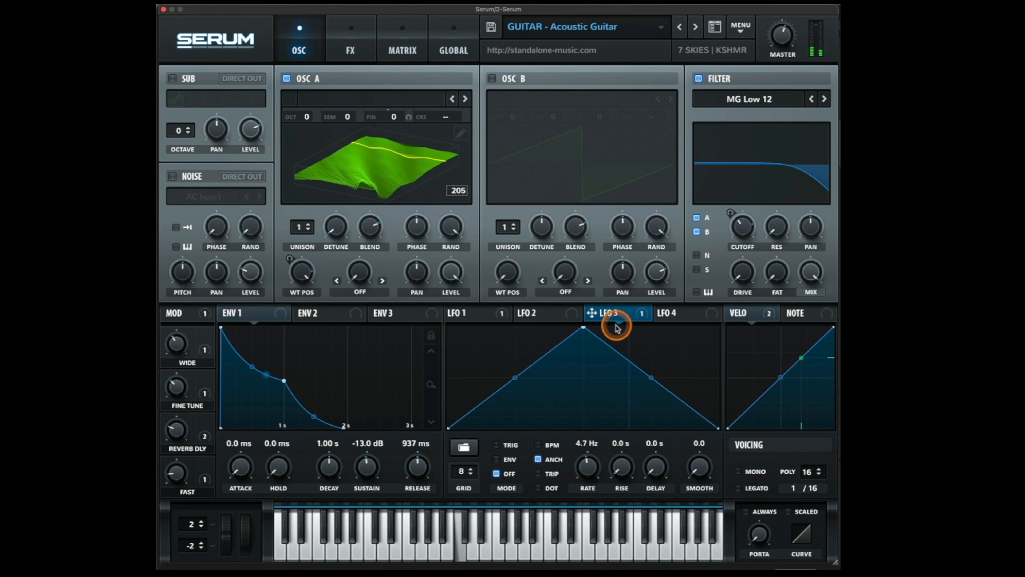
View the preset's effects rack and toggle the Hyper/Dimension effect off and back on.
click(351, 43)
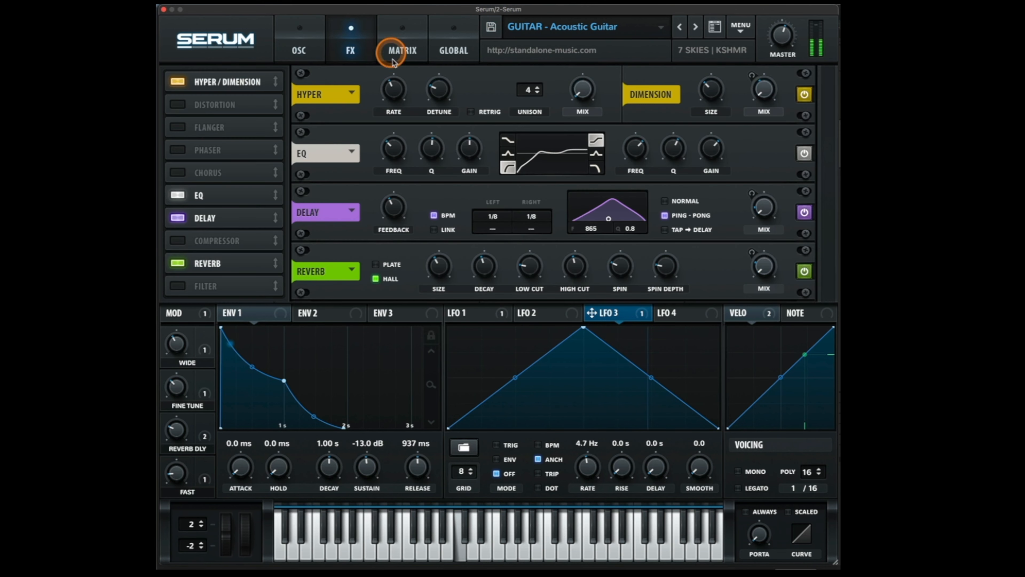
click(178, 82)
click(178, 82)
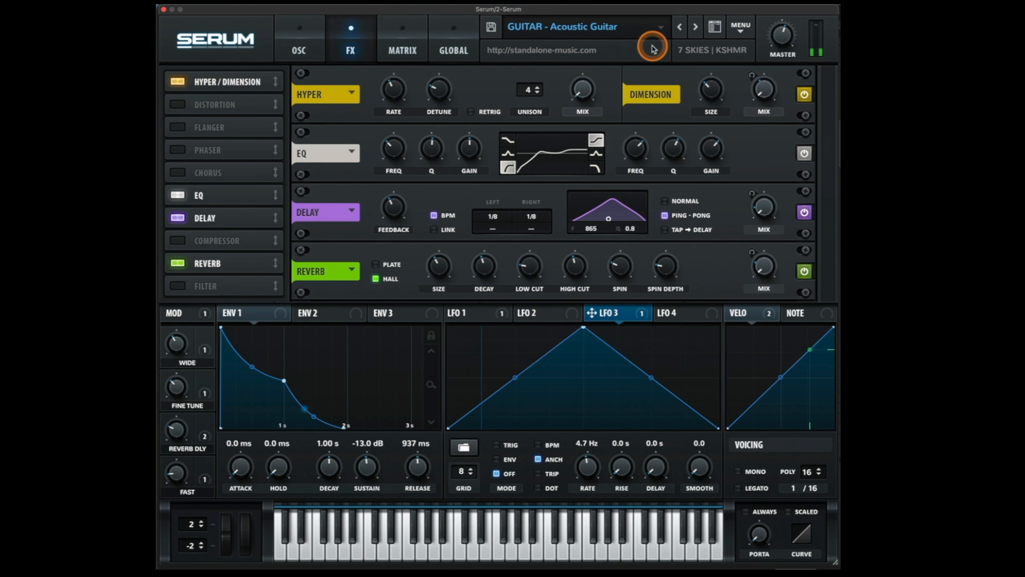
Load the KARRA_serum_lead_destiny preset and return to the oscillator page.
click(600, 28)
mouse_move(602, 53)
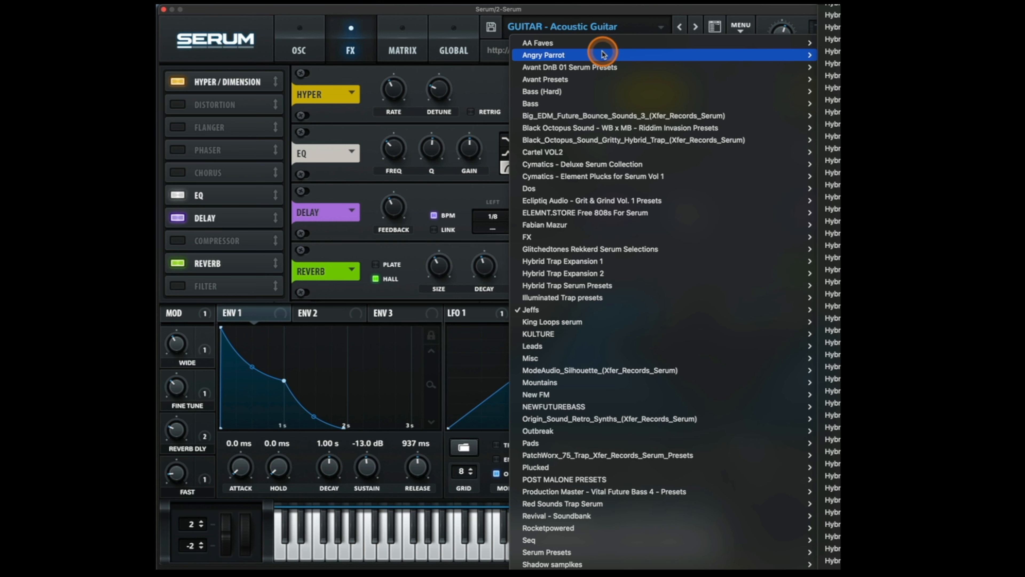
click(699, 29)
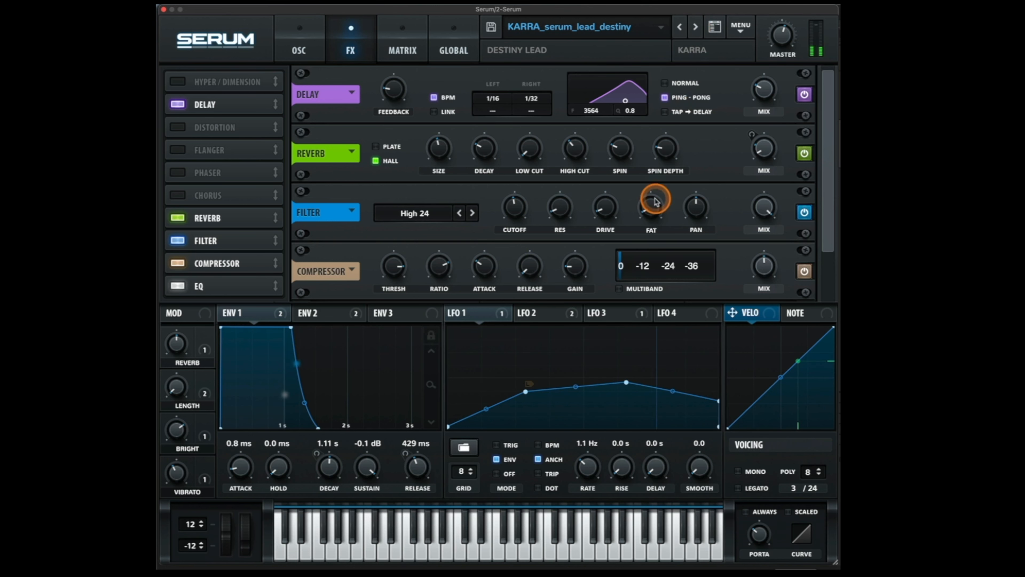
click(307, 40)
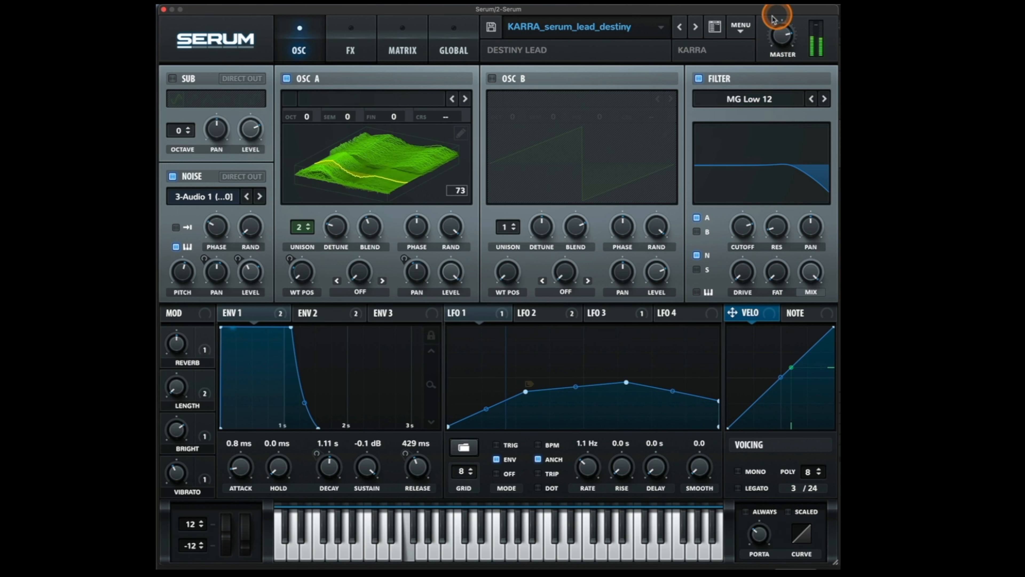
Raise the Length and Vibrato macros to maximum, lower Reverb, and set Bright to about 61%.
drag(169, 388, 184, 275)
drag(181, 422, 170, 484)
drag(176, 472, 191, 394)
drag(181, 345, 190, 385)
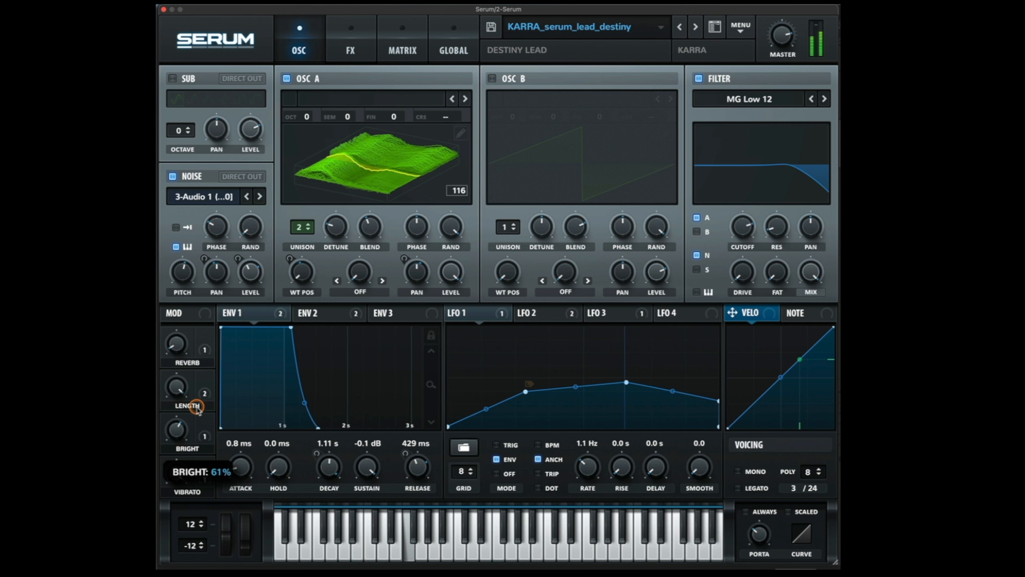
drag(200, 401, 198, 455)
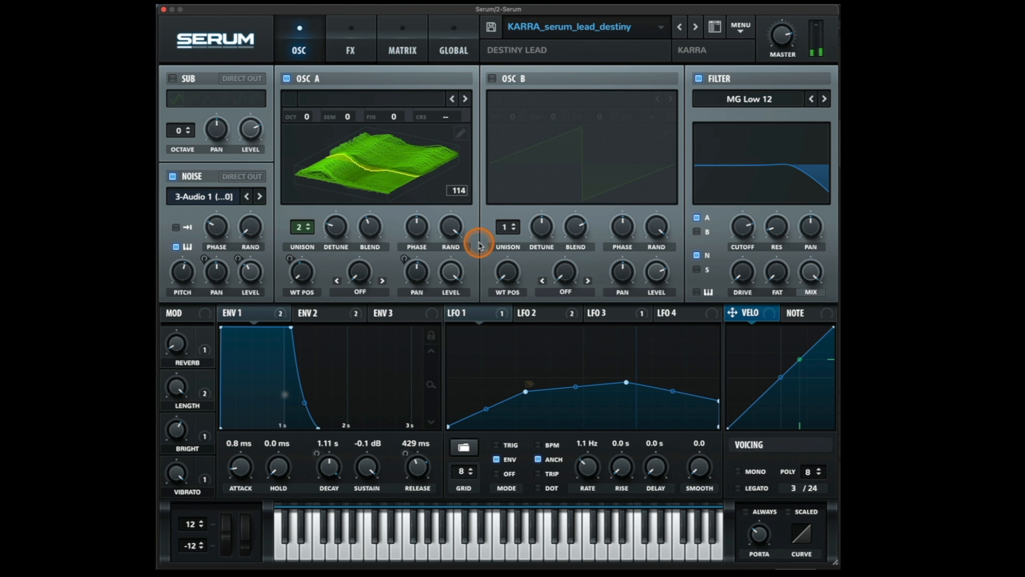
Advance to the KARRA_serum_lead_namaste preset and raise its Low macro to about 14%.
click(695, 26)
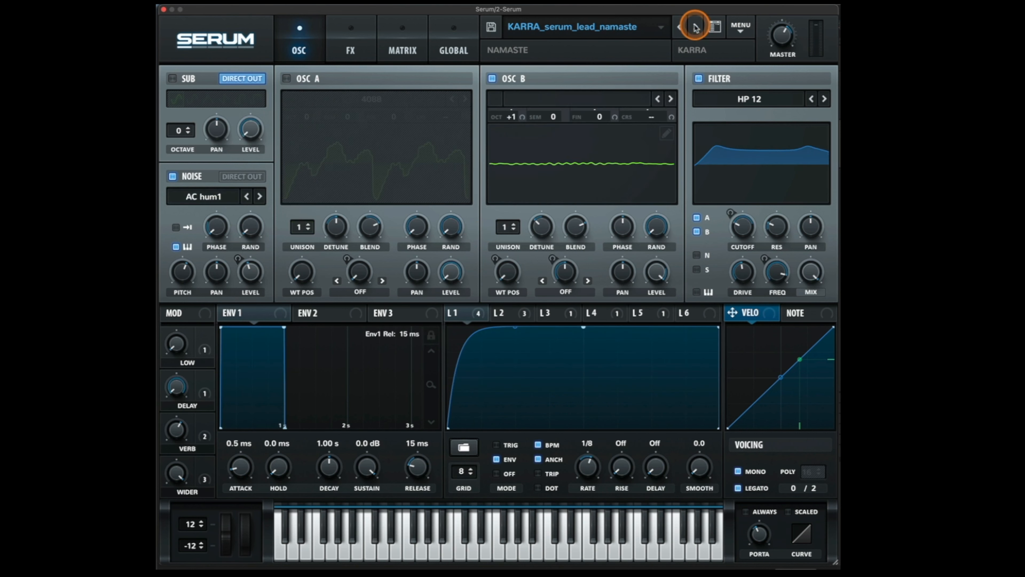
mouse_move(178, 346)
mouse_down()
mouse_move(174, 322)
mouse_move(206, 231)
mouse_move(187, 363)
mouse_up()
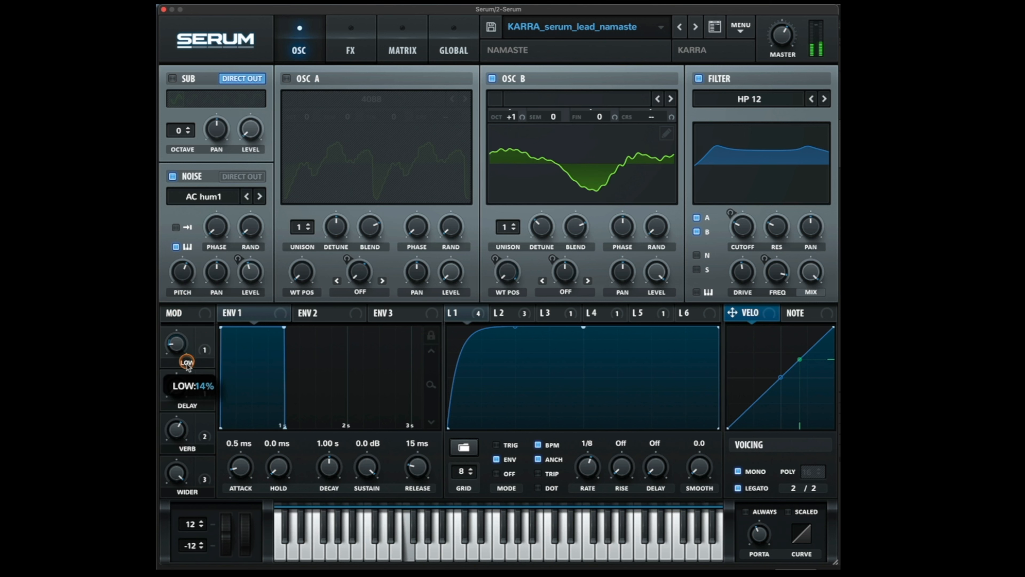
Load the Hybrid_Trap_Bass_01 preset and audition it while varying its macros and the performance wheels.
click(586, 26)
click(836, 63)
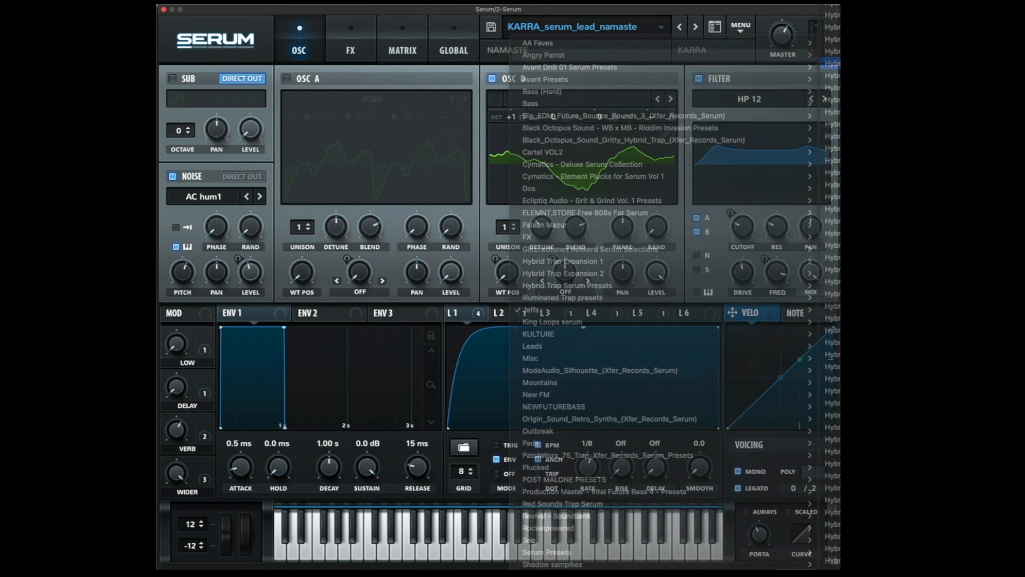
mouse_move(182, 346)
mouse_down()
mouse_move(183, 299)
mouse_move(174, 346)
mouse_up()
drag(176, 386, 173, 499)
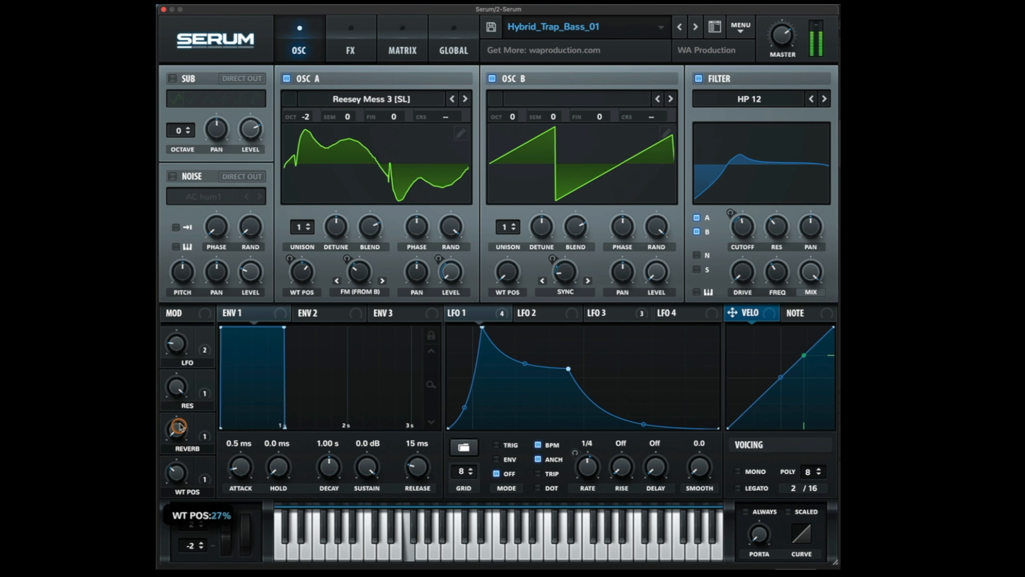
drag(189, 377, 186, 484)
drag(227, 539, 251, 507)
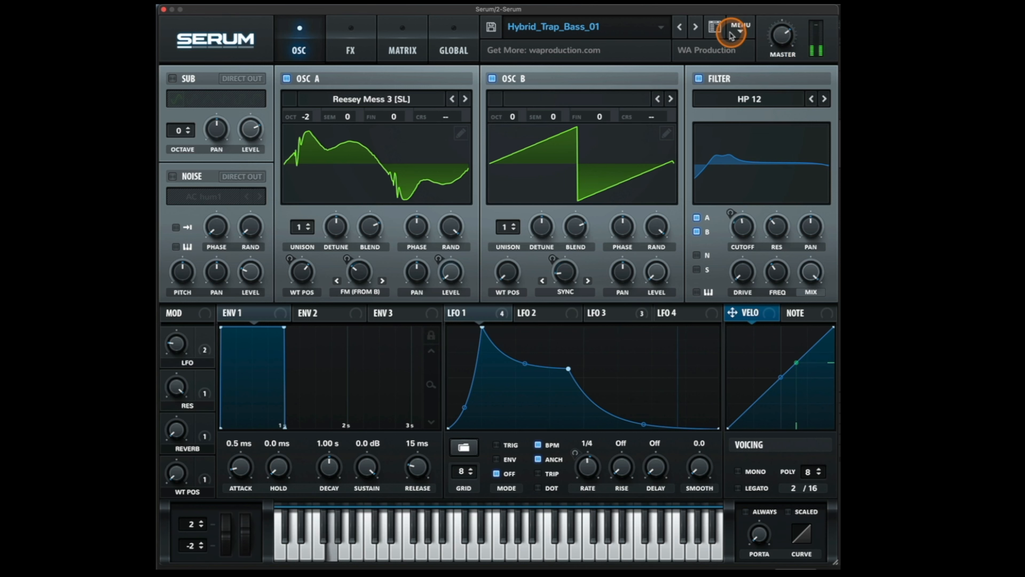
click(709, 30)
click(709, 30)
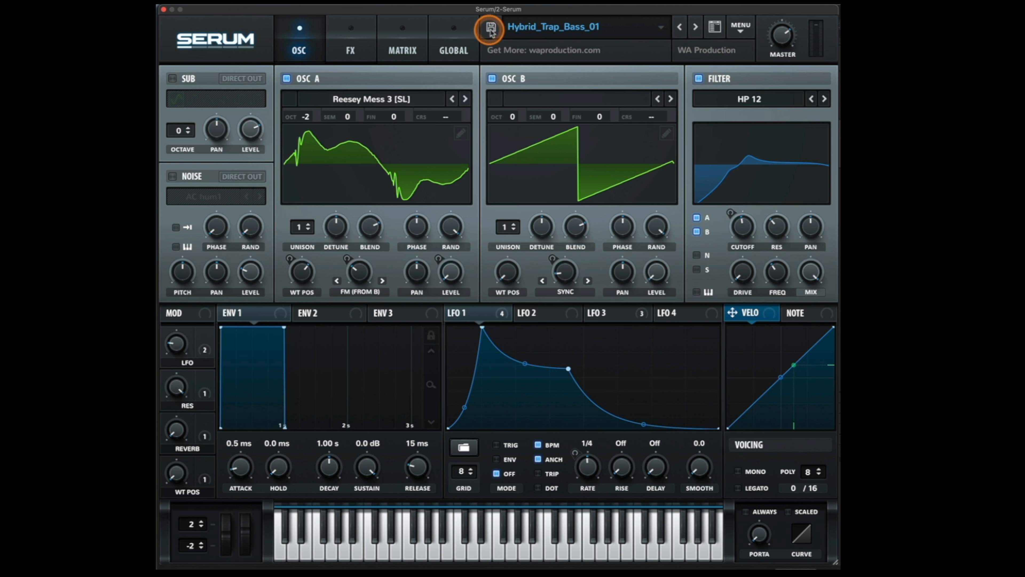
Change the interface skin to ICON.
click(228, 44)
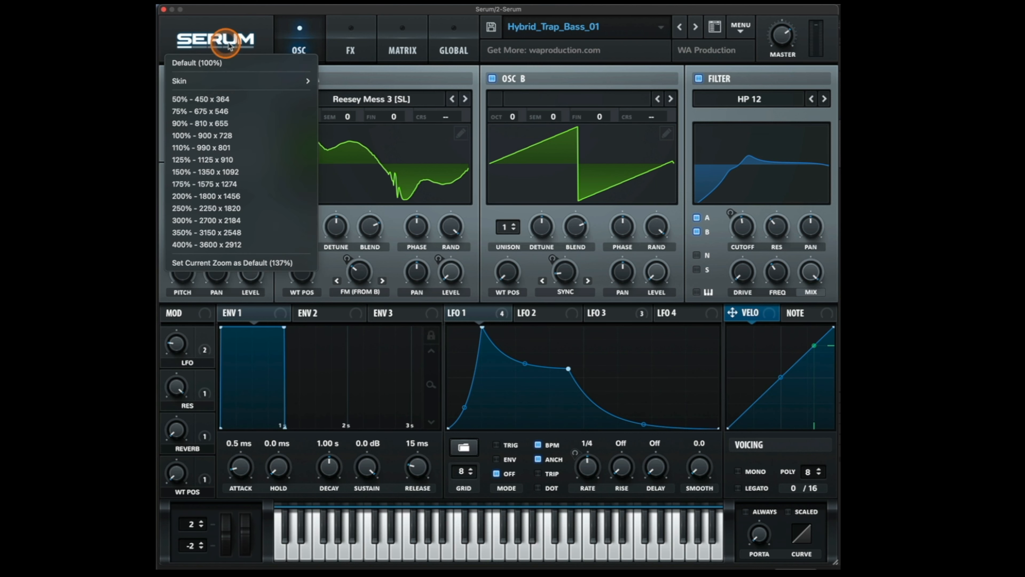
mouse_move(220, 83)
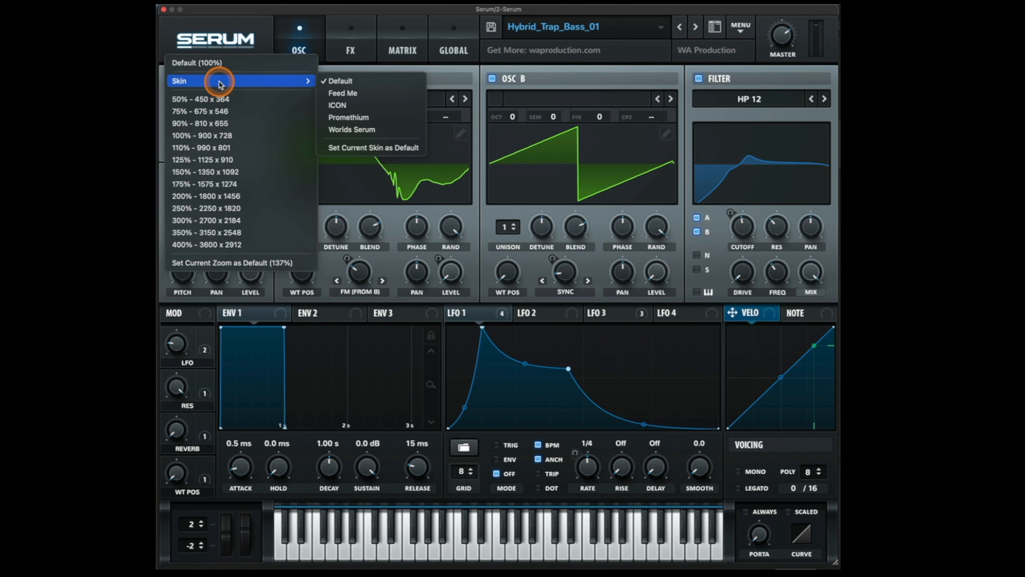
click(338, 104)
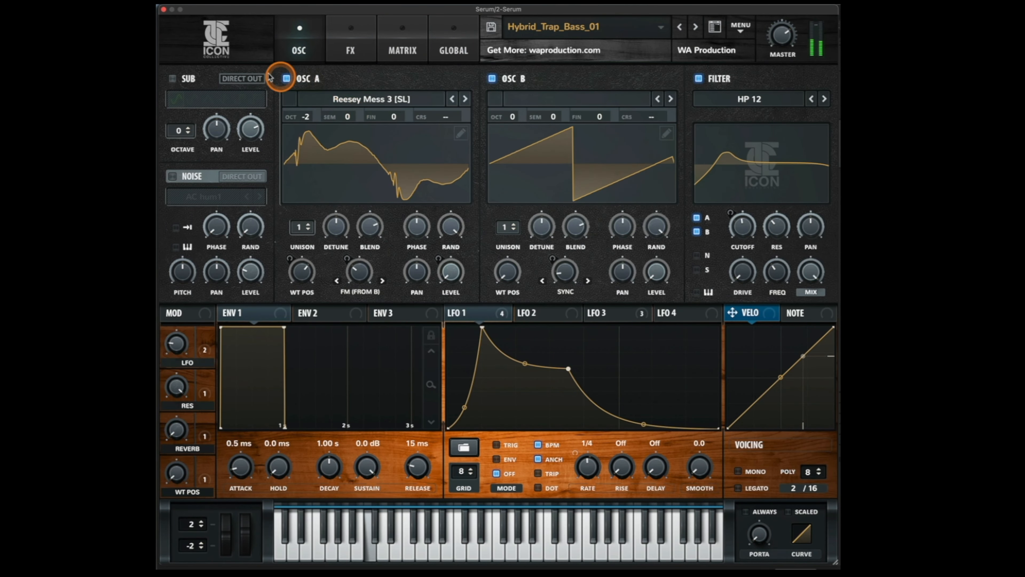
Change the interface skin to Feed Me, view its effects and matrix pages, and return to the oscillator page.
click(230, 54)
mouse_move(247, 79)
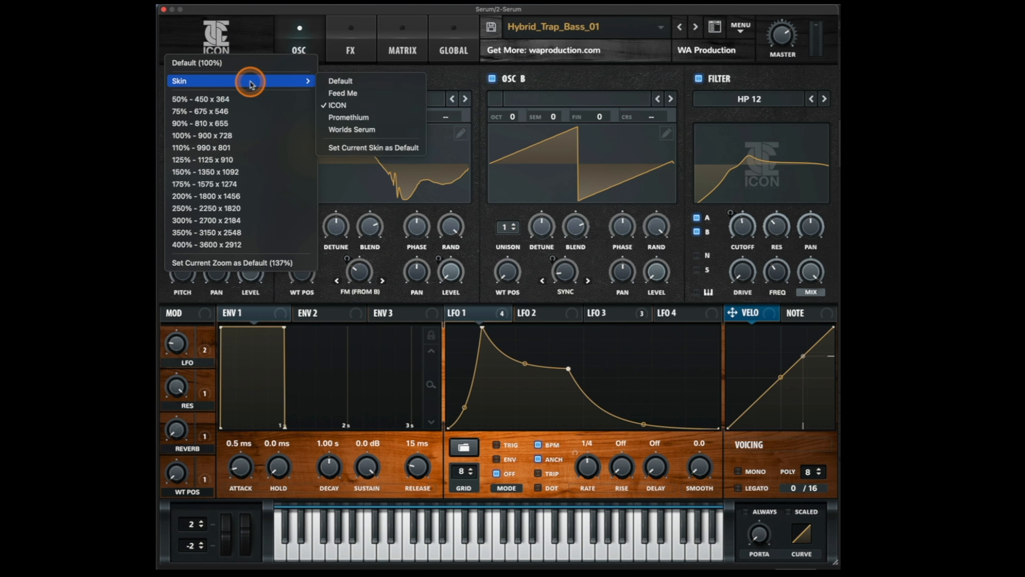
click(355, 94)
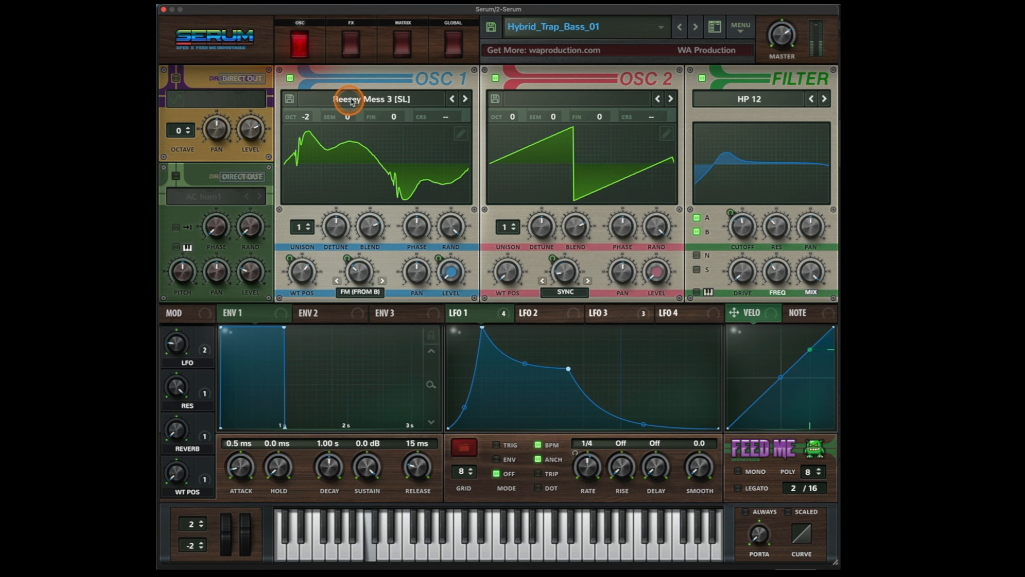
click(353, 42)
click(391, 44)
click(300, 43)
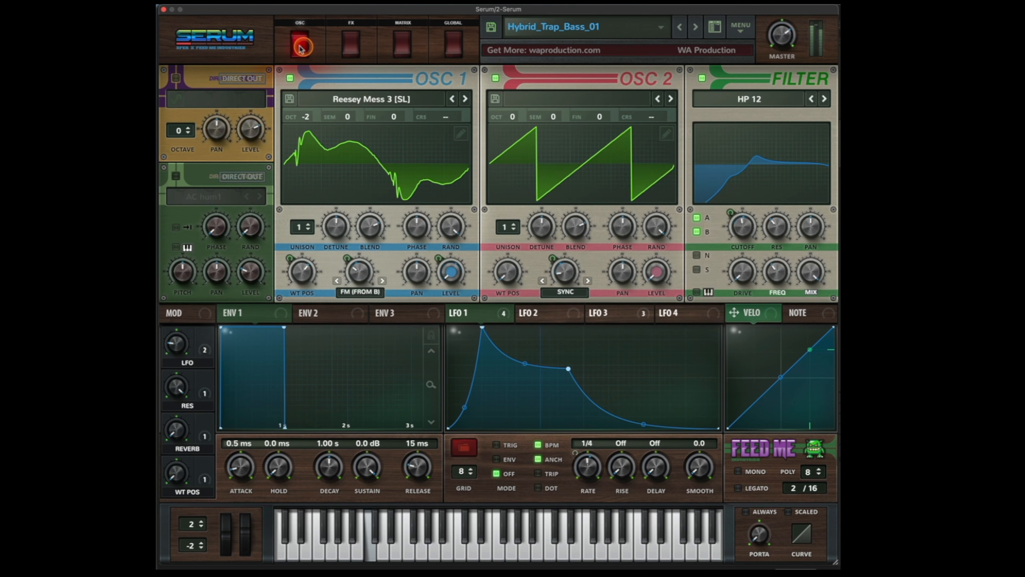
click(246, 44)
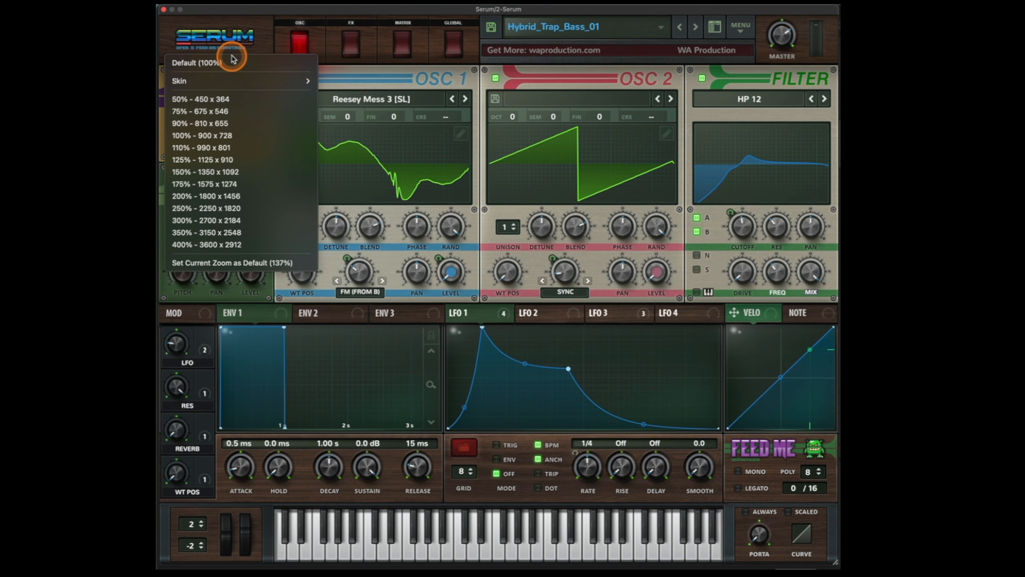
click(226, 37)
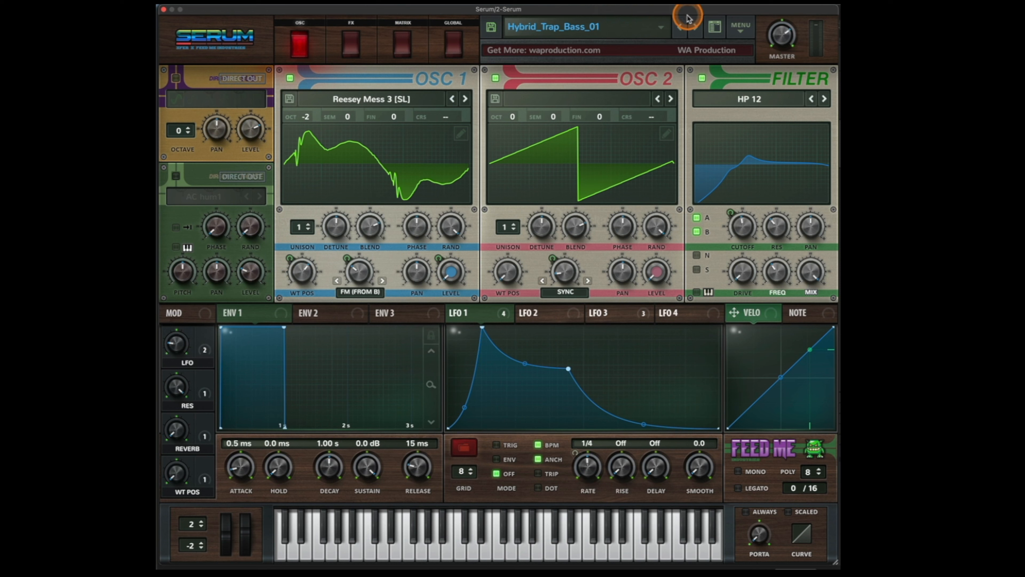
click(714, 28)
click(715, 31)
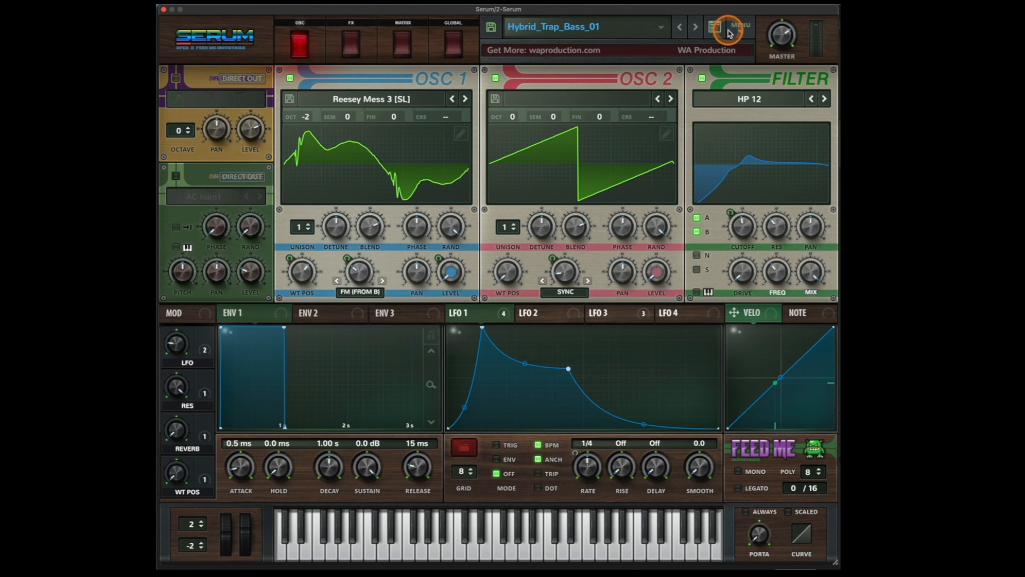
Reset the patch to the Init preset and bring up the synth's general commands again.
click(736, 28)
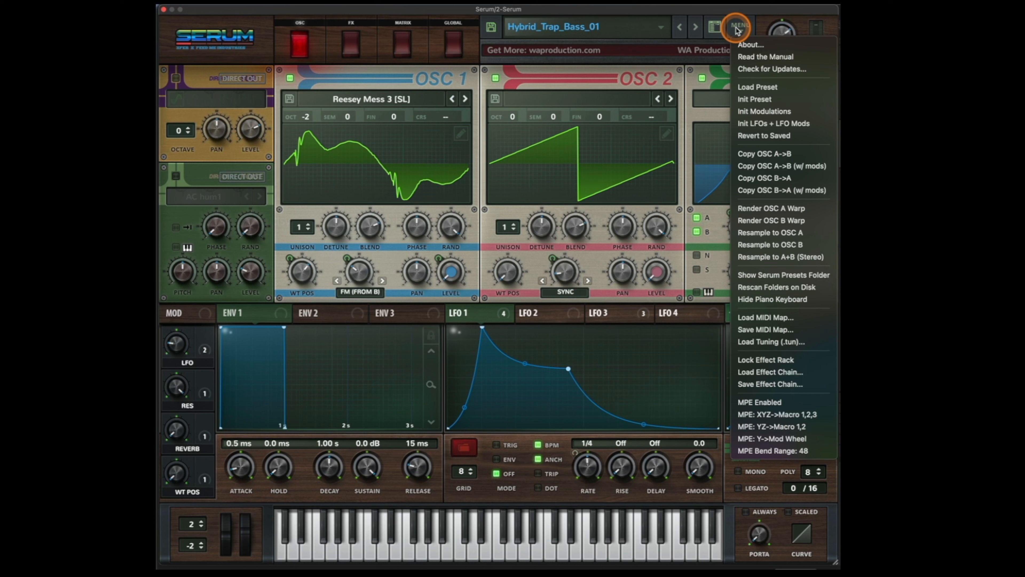
click(787, 104)
click(742, 32)
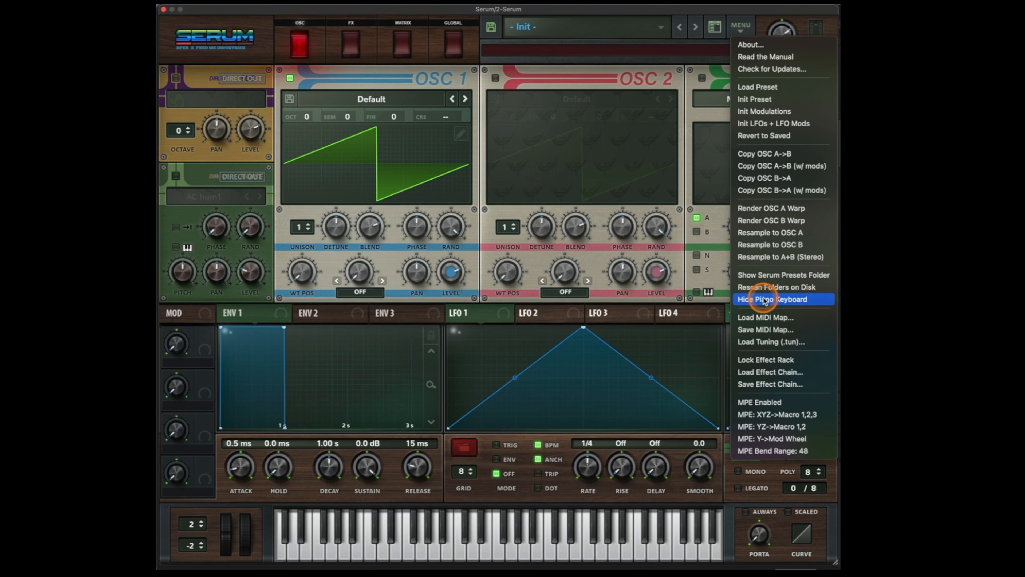
Show the Serum Presets folder on disk, look through its Tables and Presets folders, and close the folder window.
click(768, 276)
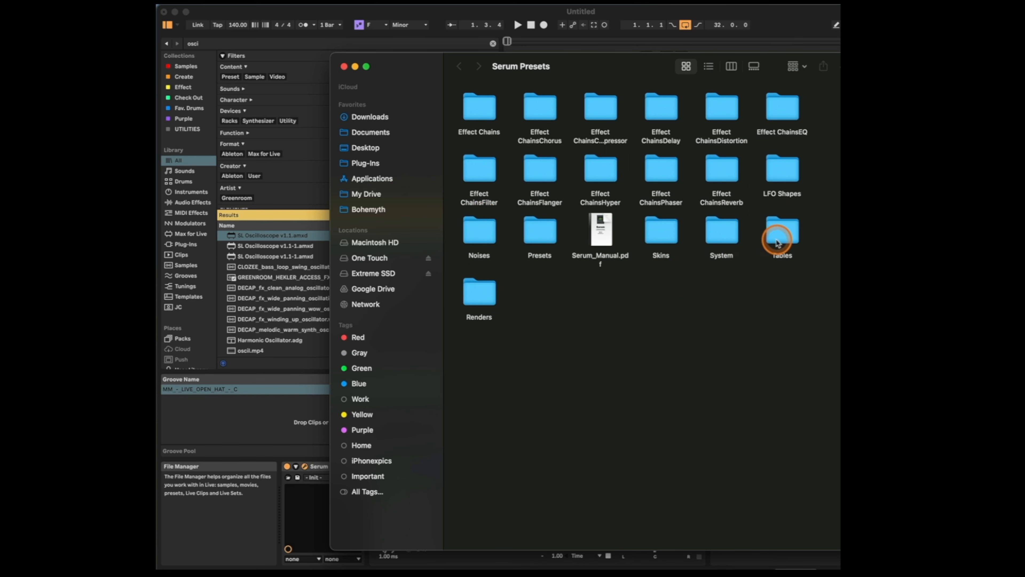
double_click(779, 229)
click(460, 66)
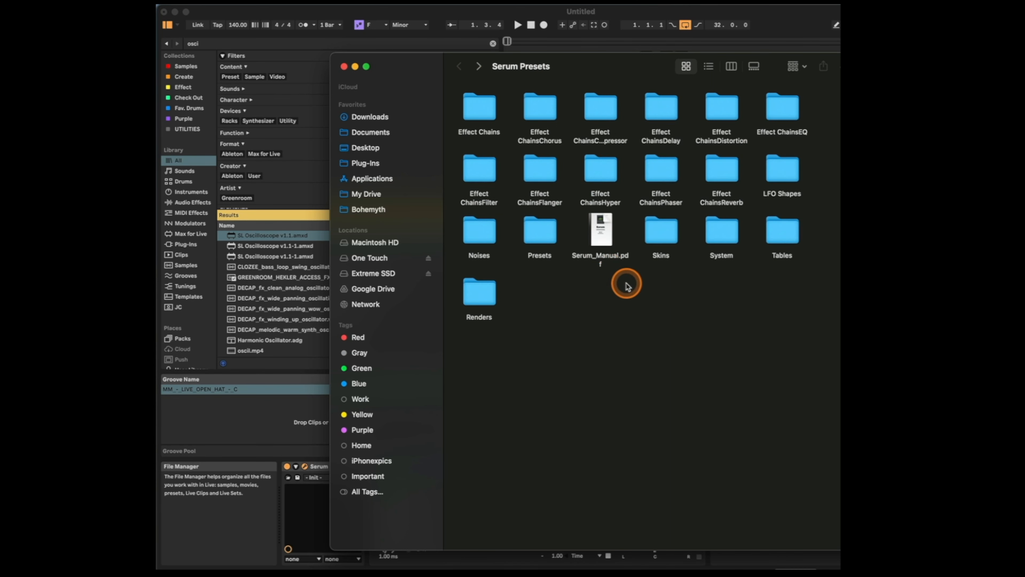
double_click(540, 234)
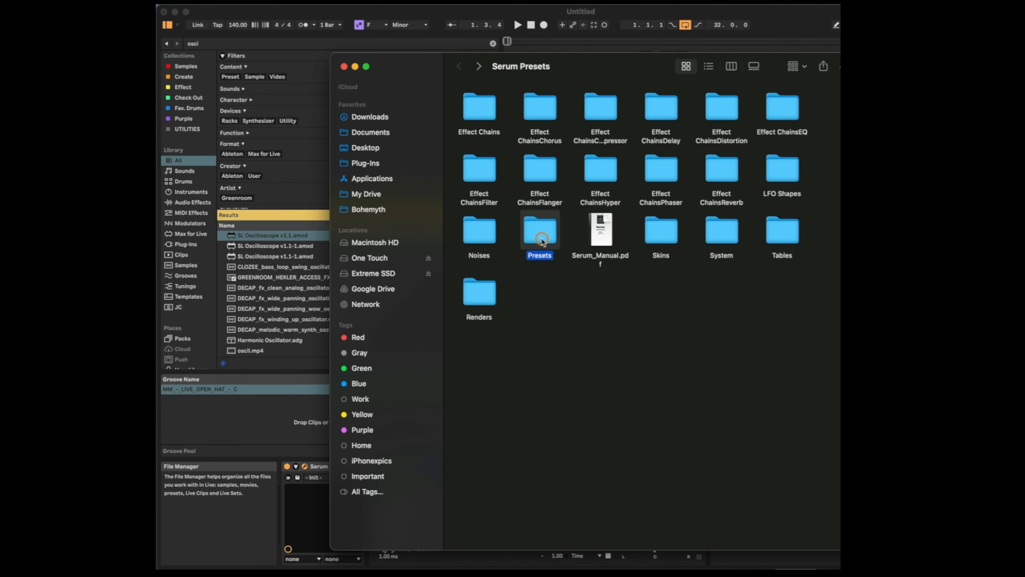
scroll(576, 273, up, 10)
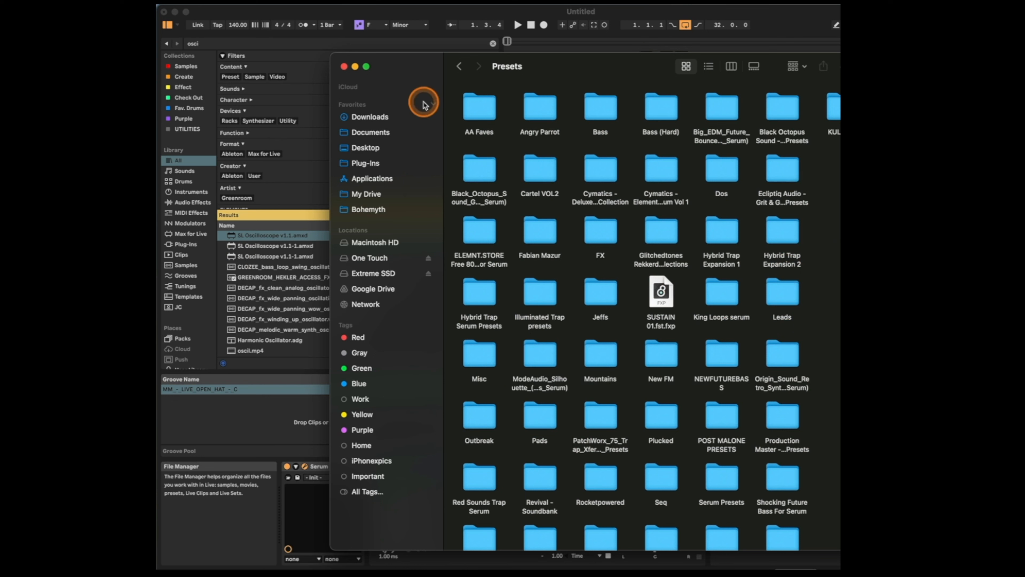
click(459, 67)
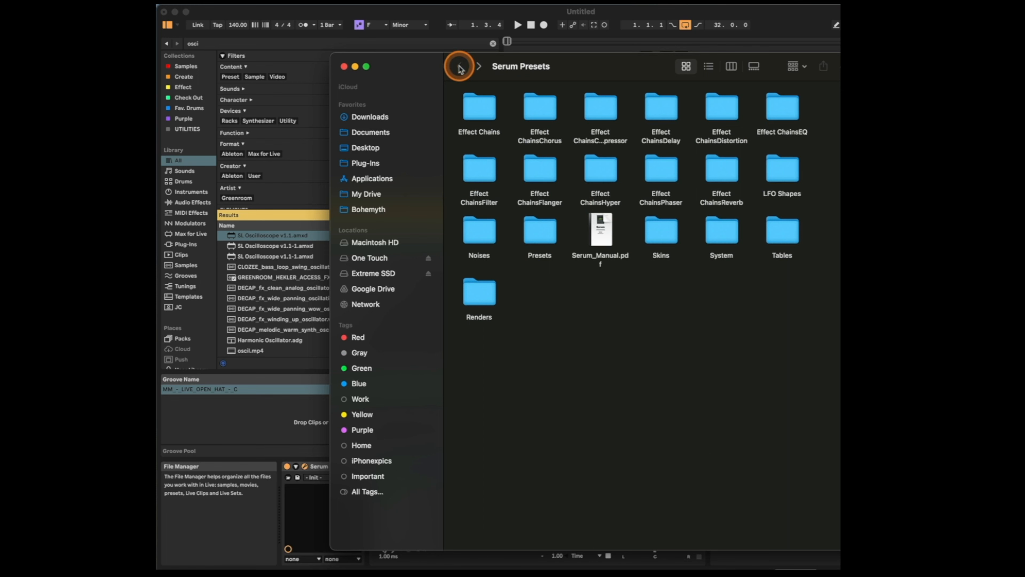
click(344, 66)
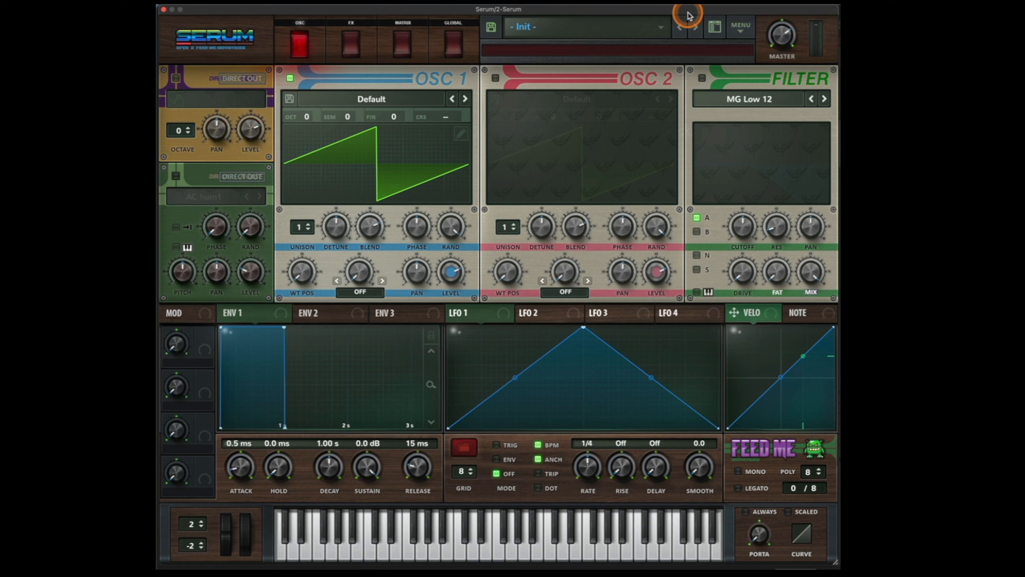
Change the interface skin back to Default.
click(245, 39)
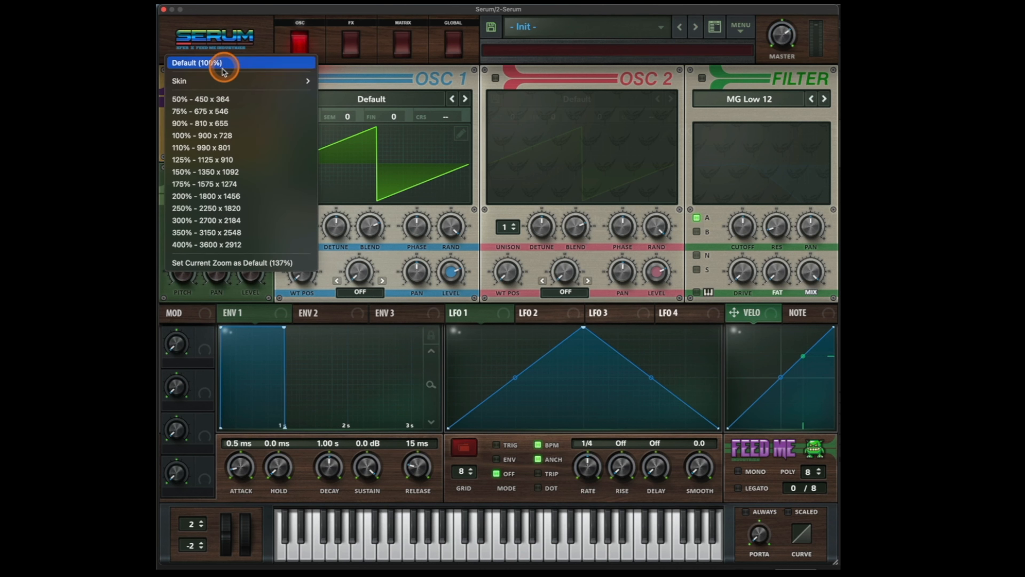
mouse_move(228, 81)
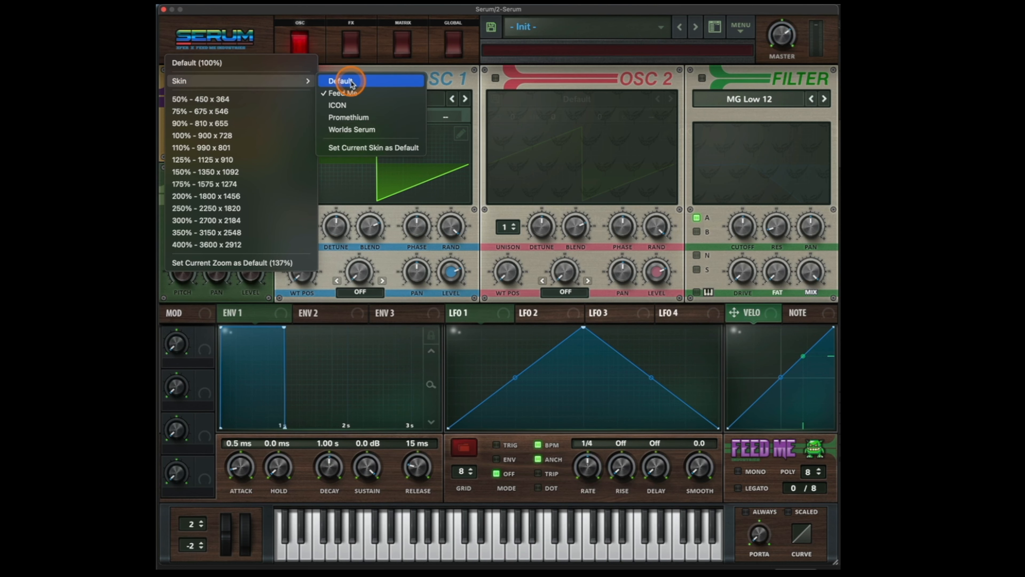
click(341, 81)
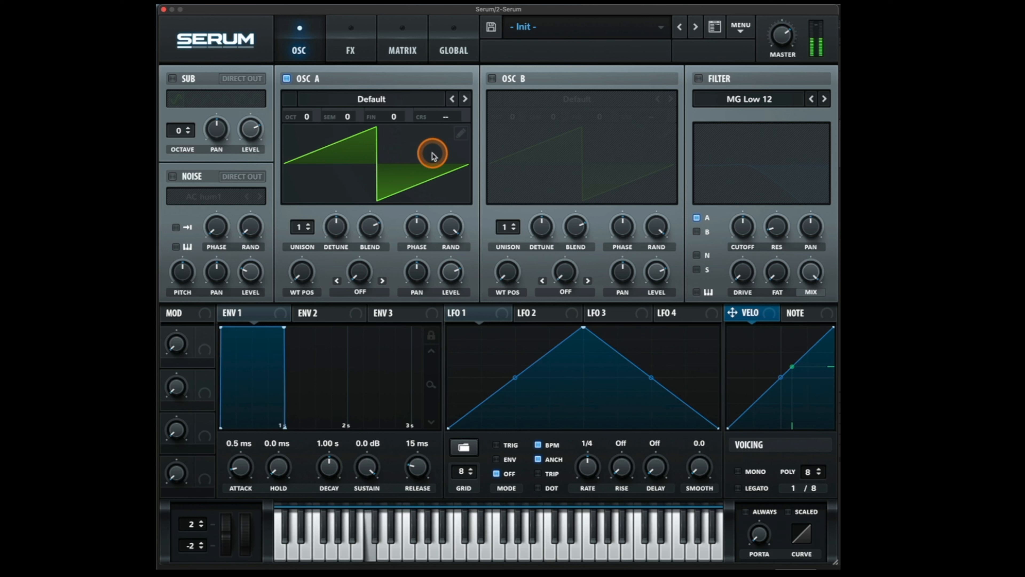
Enable the filter and load the Basic Shapes wavetable from the Analog category into oscillator A.
click(699, 78)
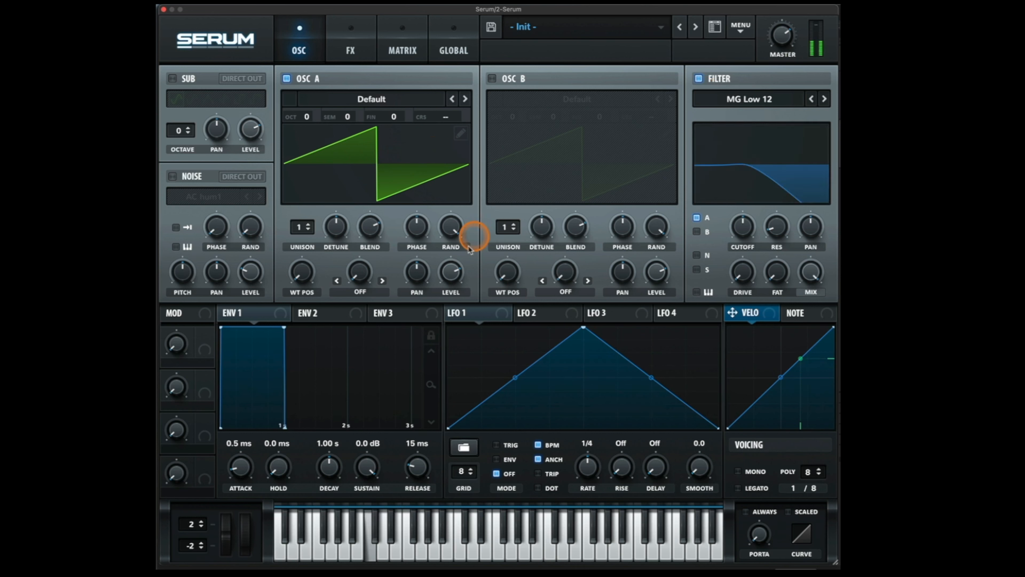
drag(451, 312, 488, 313)
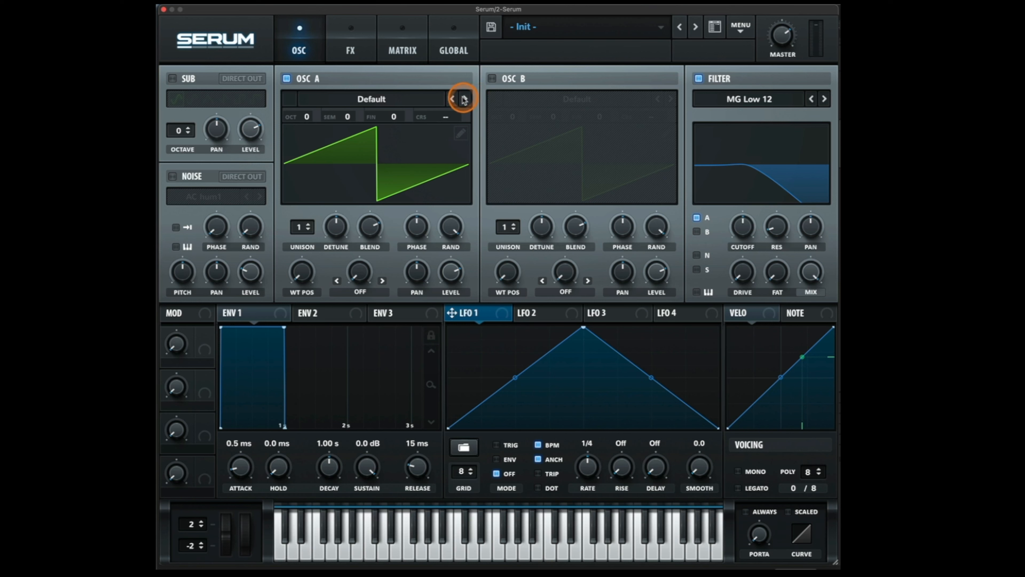
click(382, 99)
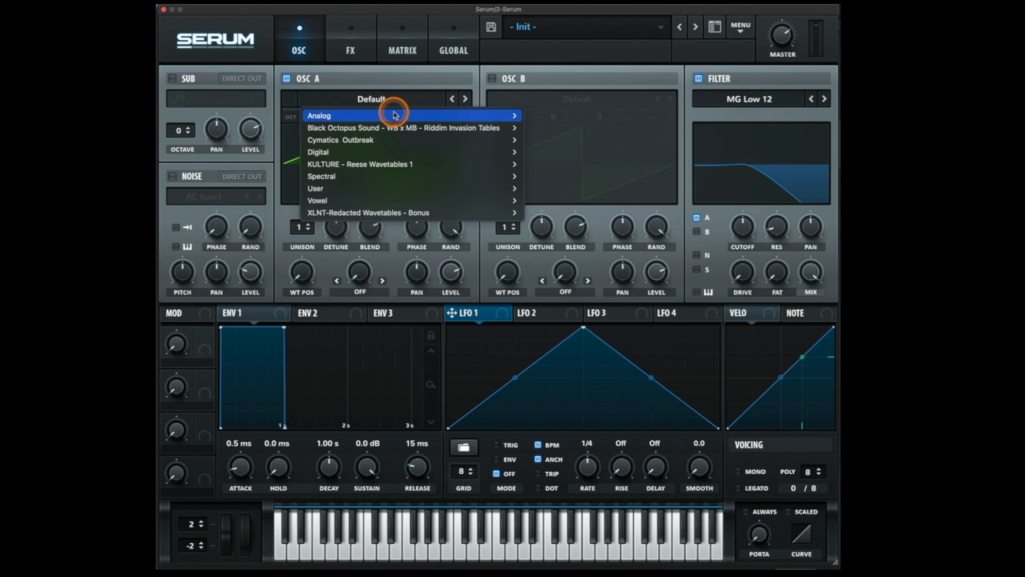
mouse_move(395, 116)
click(550, 137)
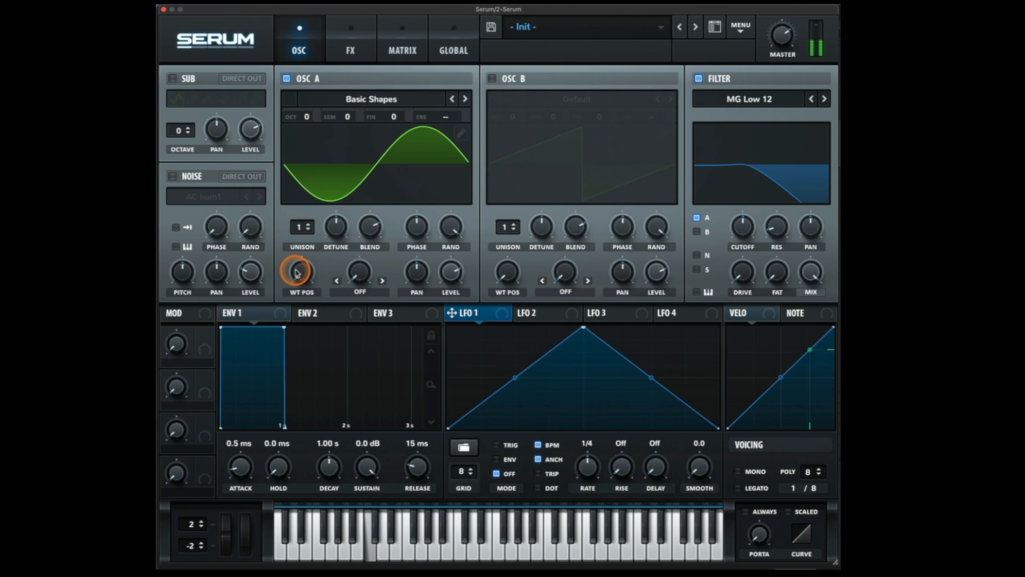
Enable oscillator B routed through the filter, and set the filter type to Ring Mod from the Misc category.
click(509, 80)
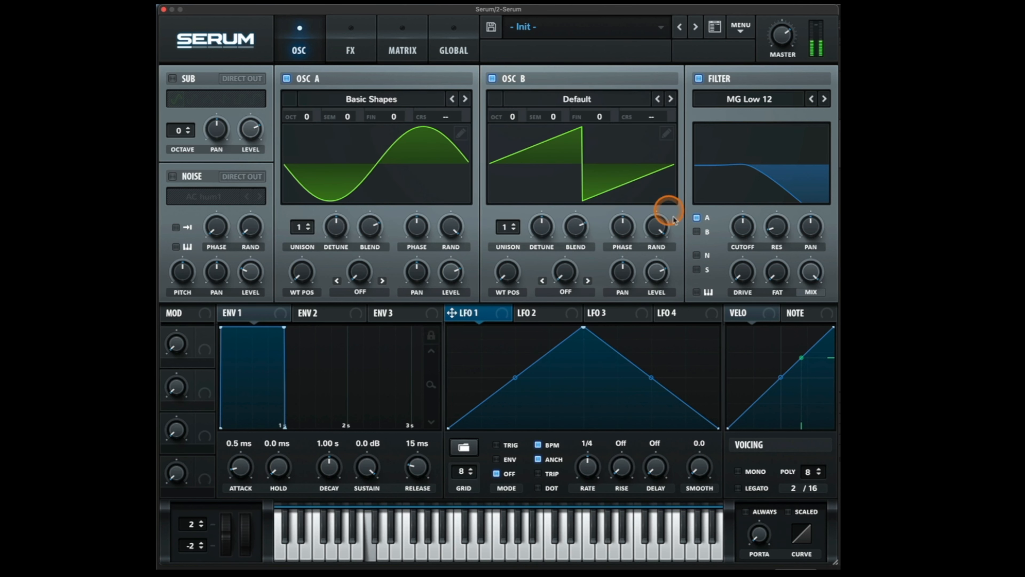
click(696, 232)
click(746, 101)
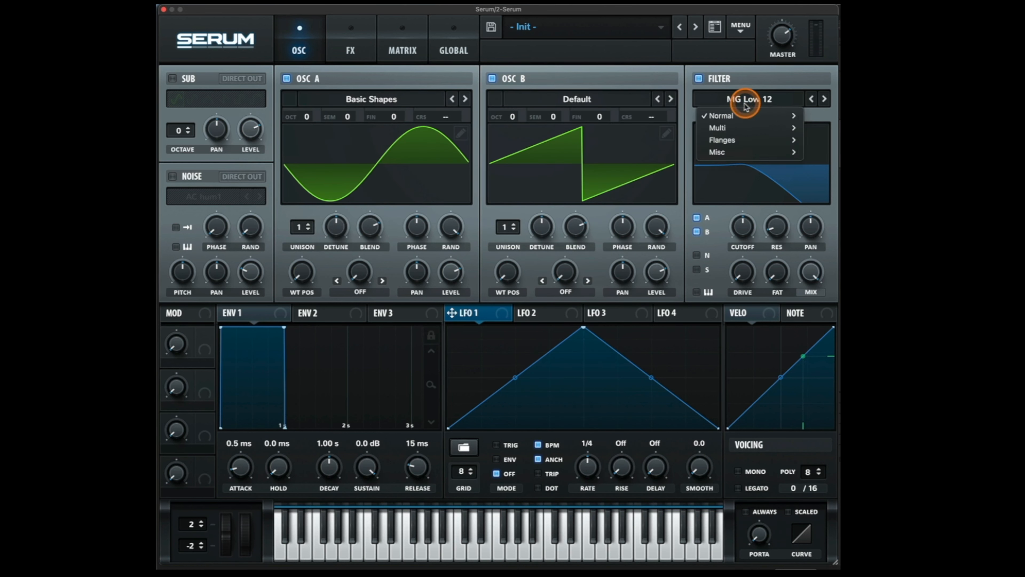
mouse_move(748, 154)
click(822, 212)
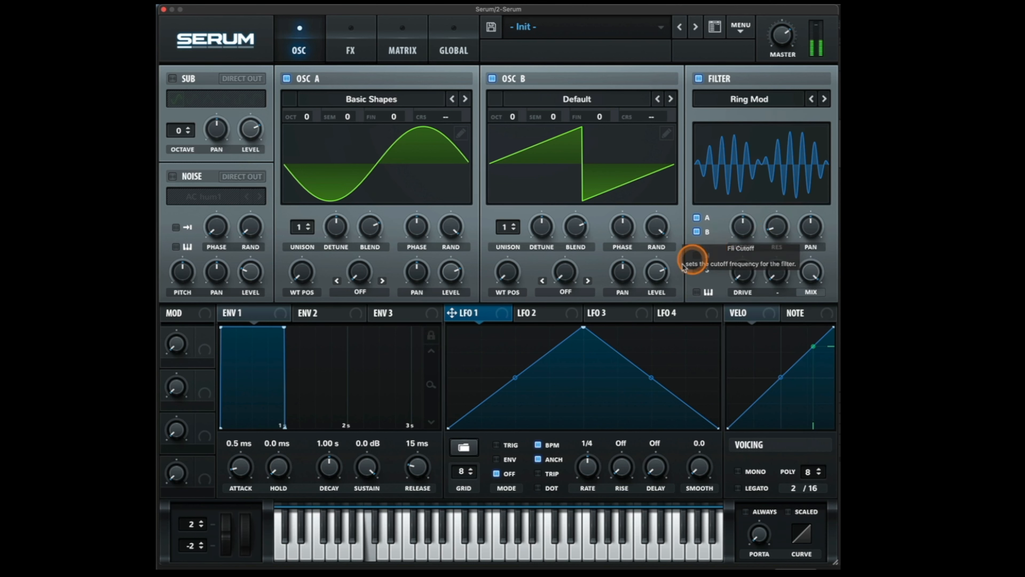
Modulate the filter cutoff with LFO 1, adjusting the depth, and map LFO 1 to oscillator B's level.
drag(452, 313, 731, 227)
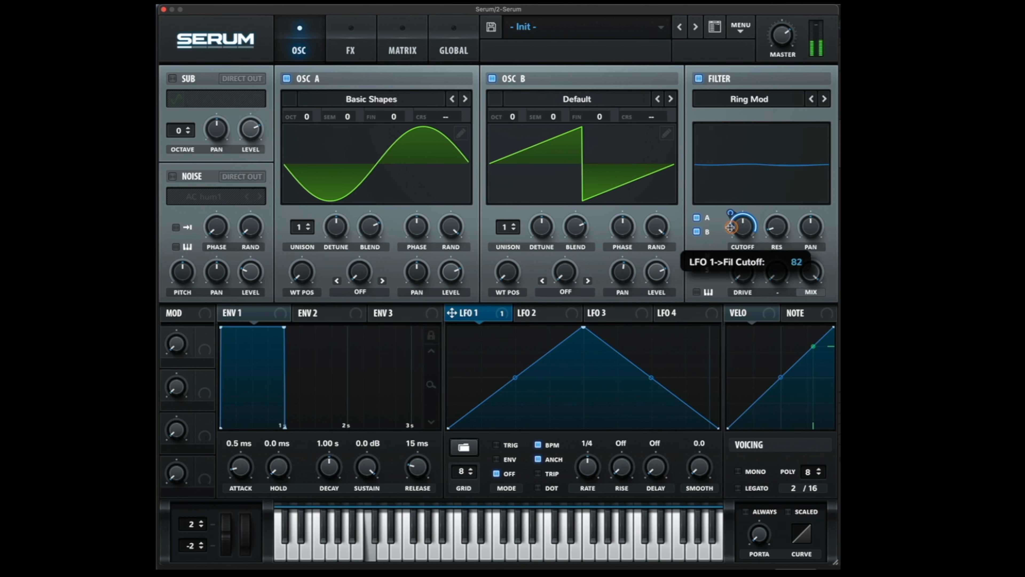
drag(727, 268, 737, 222)
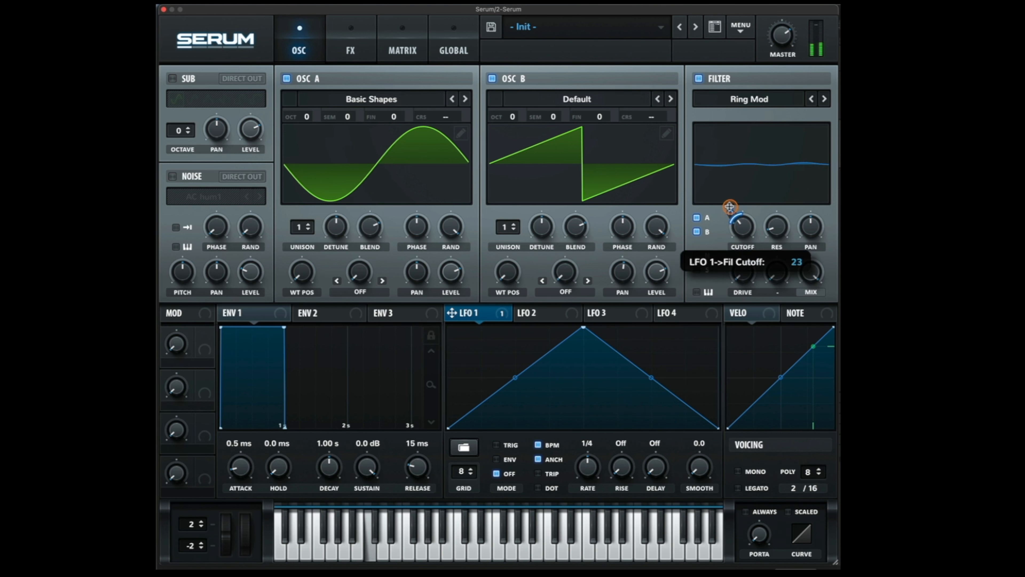
drag(725, 217, 740, 221)
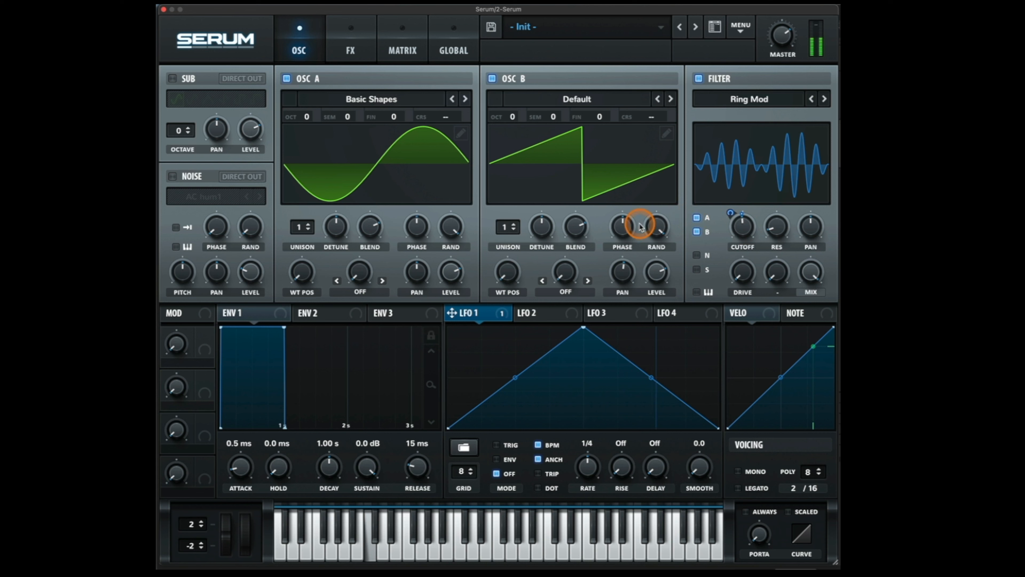
drag(494, 313, 650, 279)
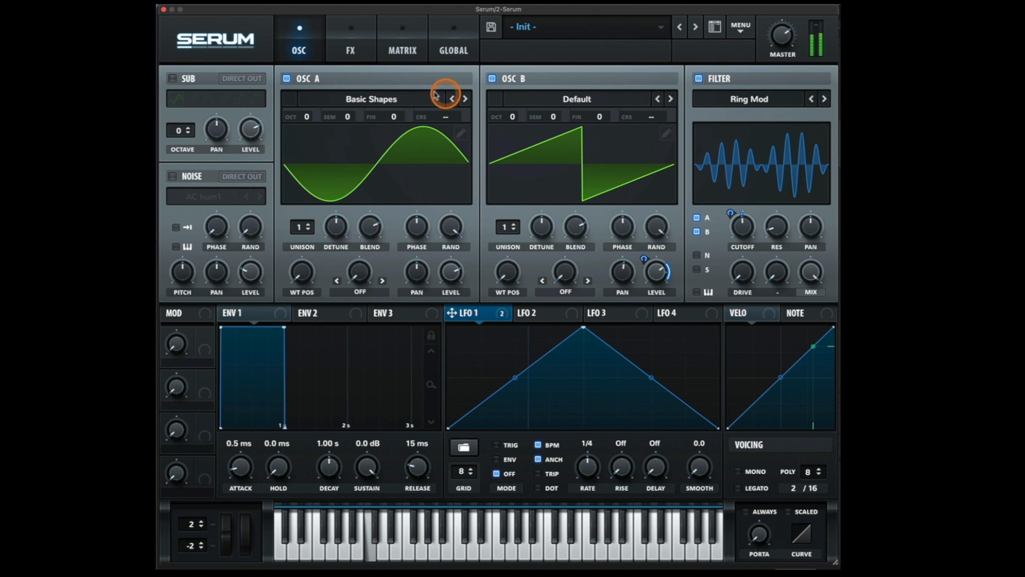
Enable the sub oscillator and set its octave to -1.
click(172, 79)
drag(175, 128, 178, 141)
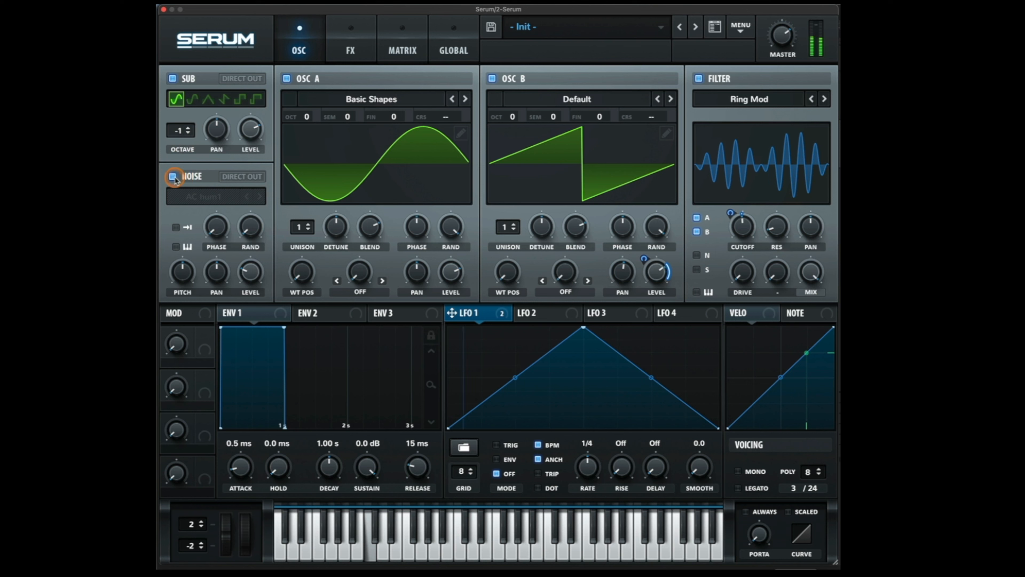
Enable the noise oscillator with the Air Can 2 sample and modulate its level with LFO 1.
click(172, 176)
click(203, 196)
mouse_move(217, 262)
click(302, 301)
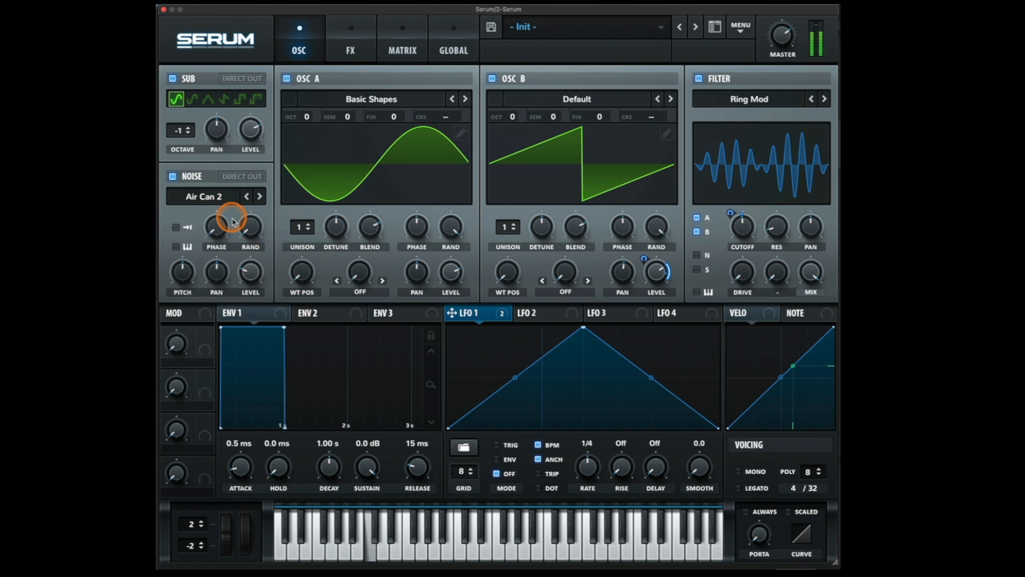
drag(451, 313, 233, 286)
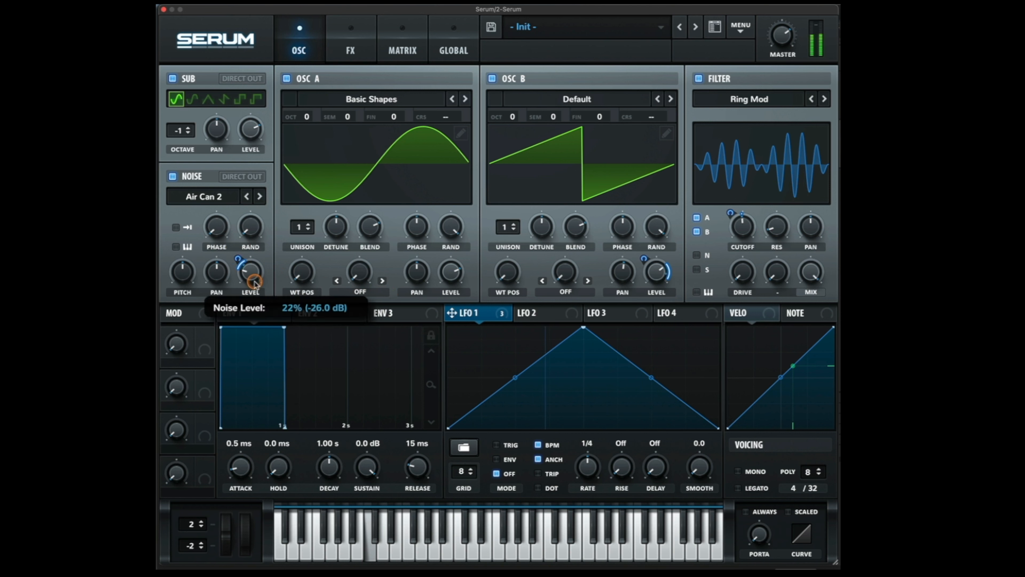
Reshape LFO 2 by moving its peak close to the start of the cycle and bending its falling curve.
click(529, 323)
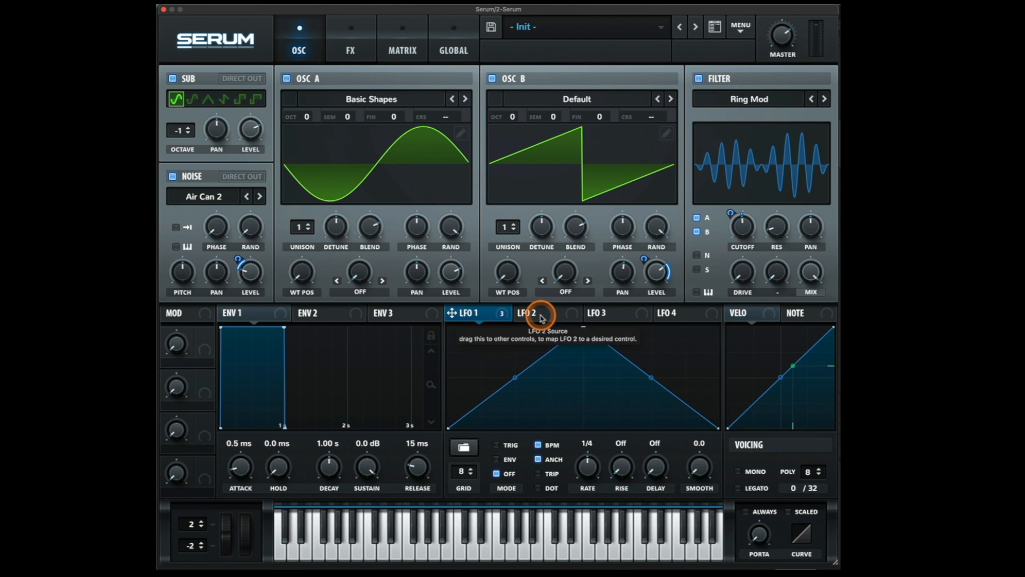
drag(578, 325, 490, 313)
drag(604, 377, 553, 433)
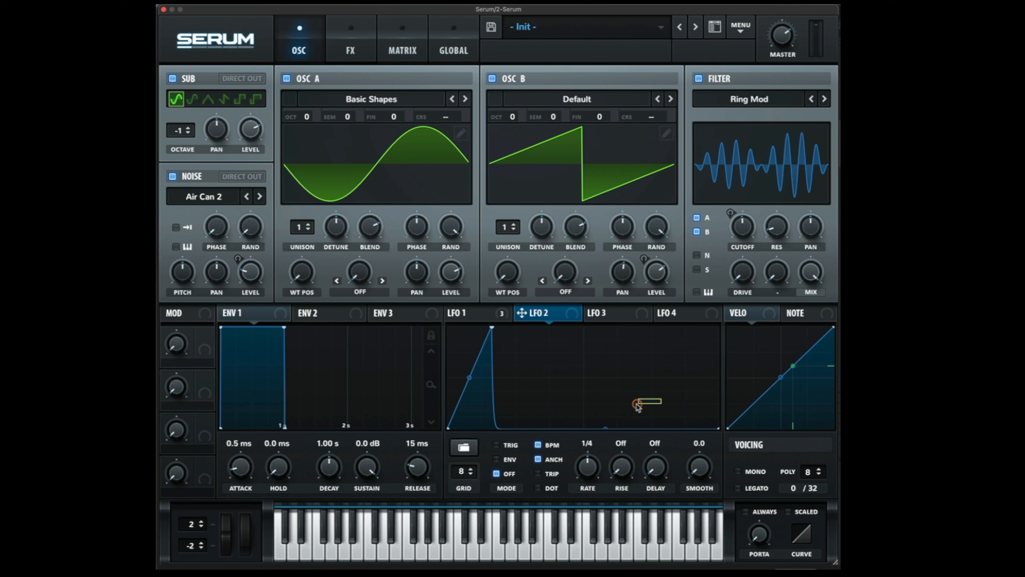
drag(606, 427, 655, 381)
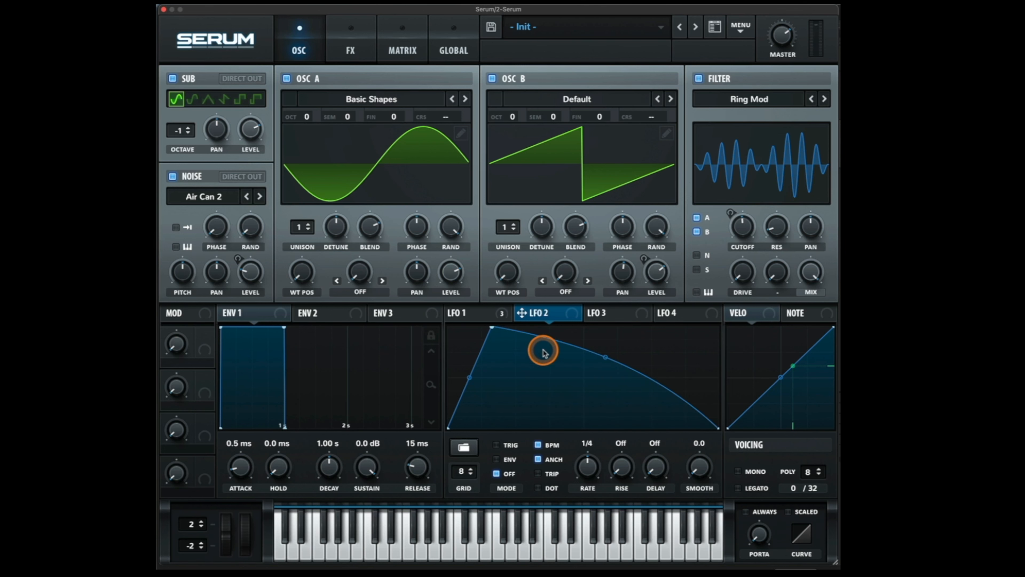
Load the user shape dubstep moving bass into LFO 2 and map LFO 2 to the noise level.
click(464, 447)
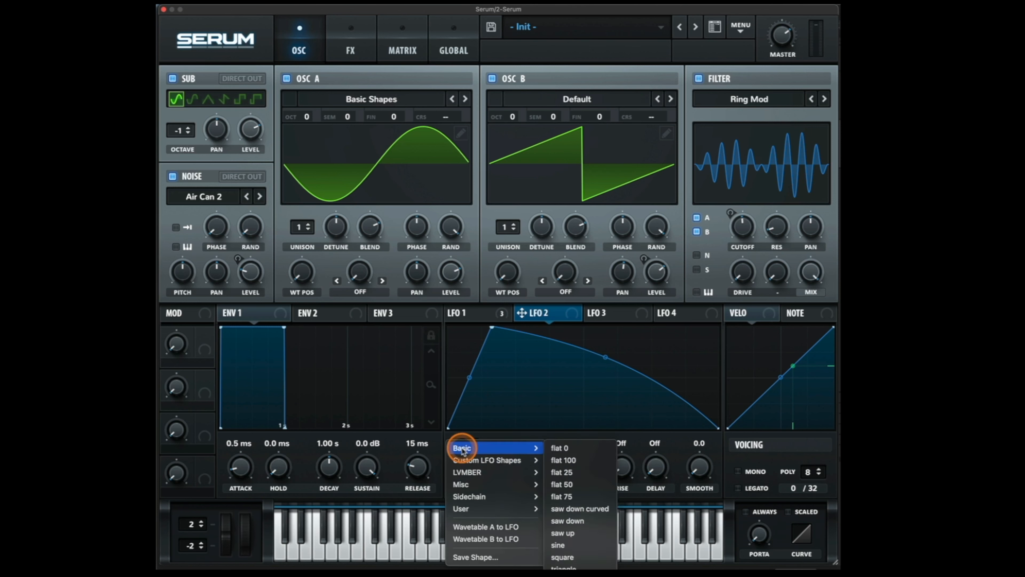
mouse_move(476, 508)
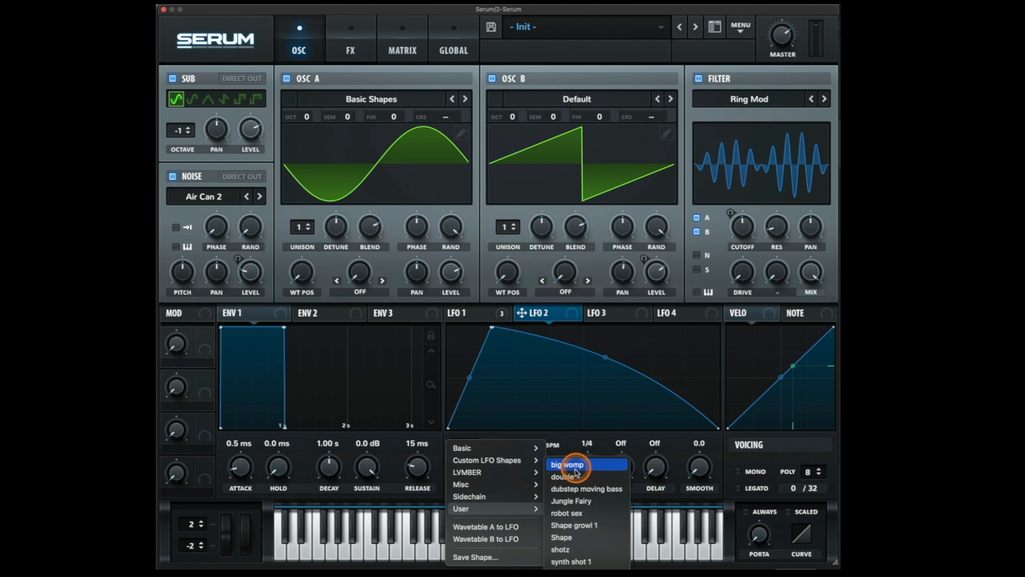
click(573, 488)
drag(524, 313, 250, 257)
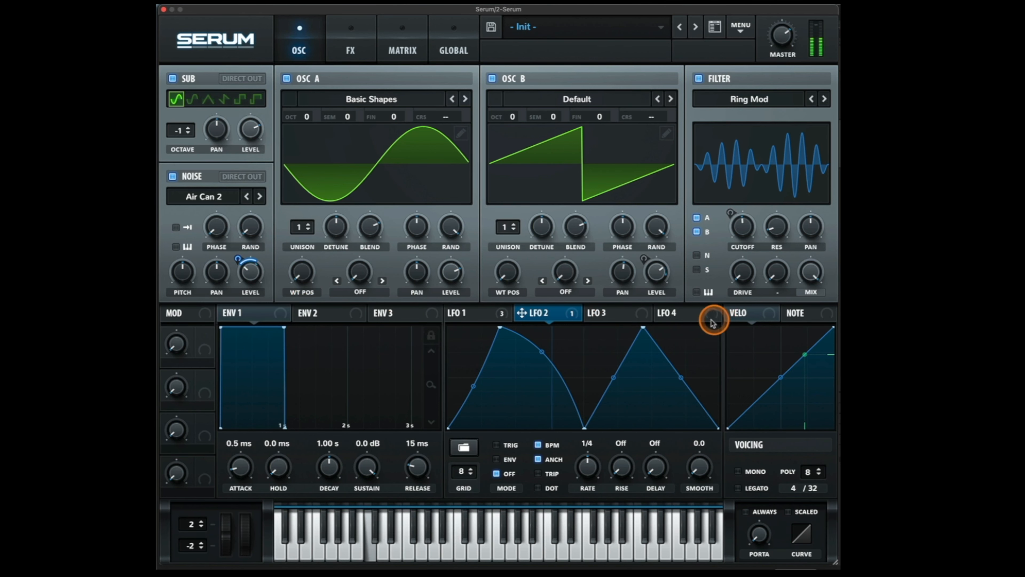
Enable the reverb effect and modulate its mix amount with LFO 3.
click(626, 317)
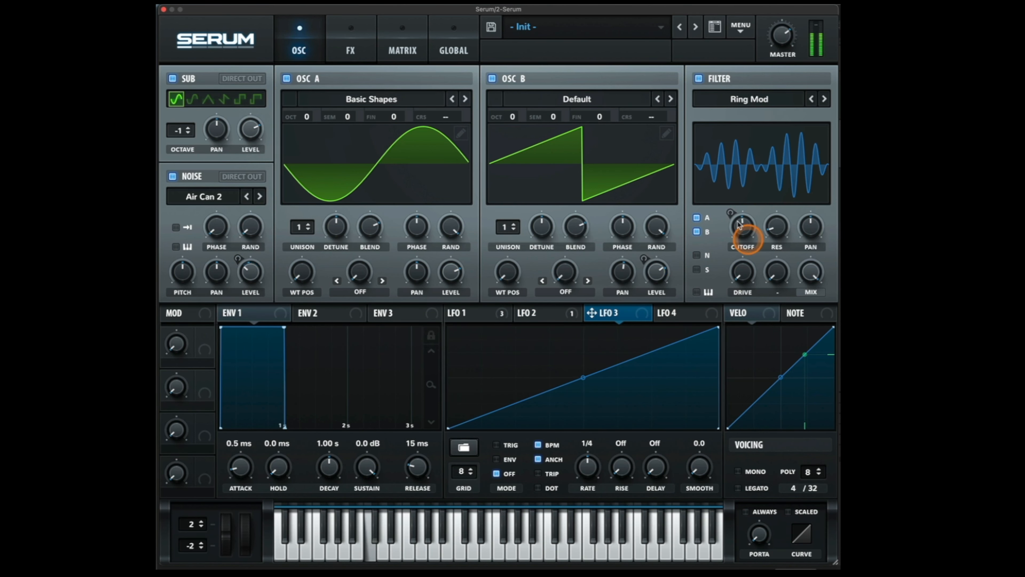
click(369, 54)
click(187, 246)
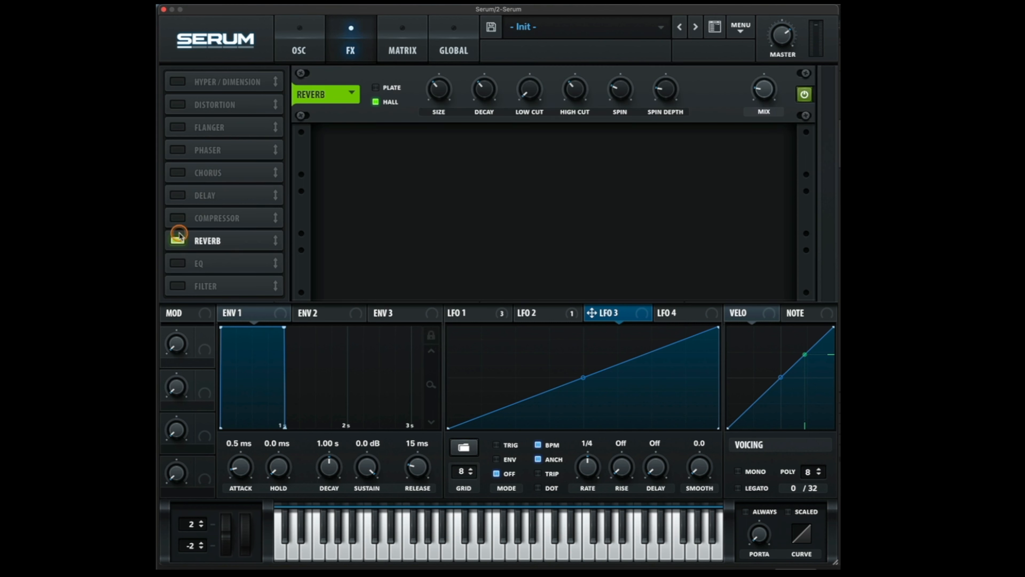
drag(592, 312, 762, 110)
Set LFO 3 to a one-bar rate in TRIG mode and adjust its modulation depth on the reverb mix.
drag(580, 469, 579, 476)
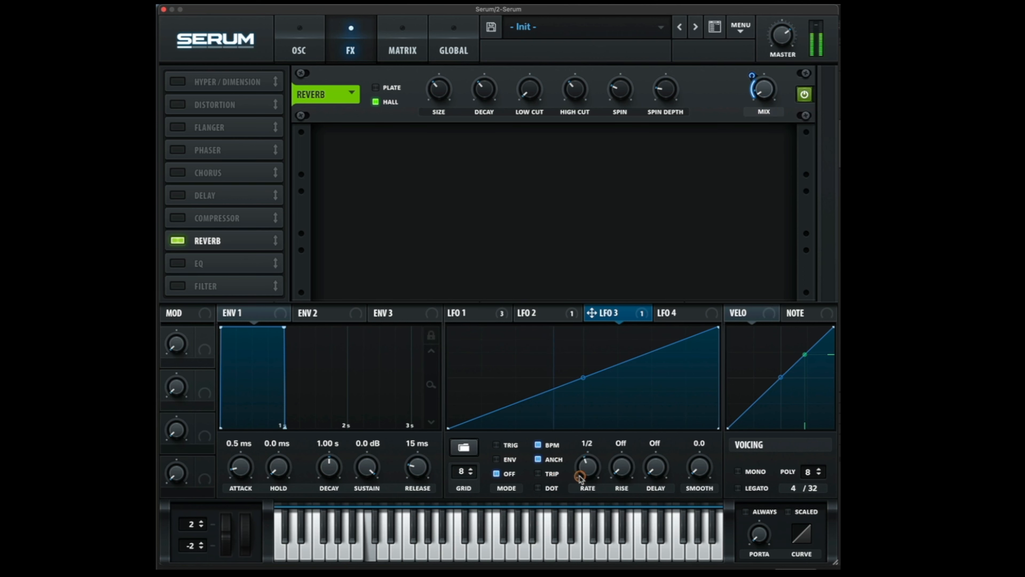
click(508, 449)
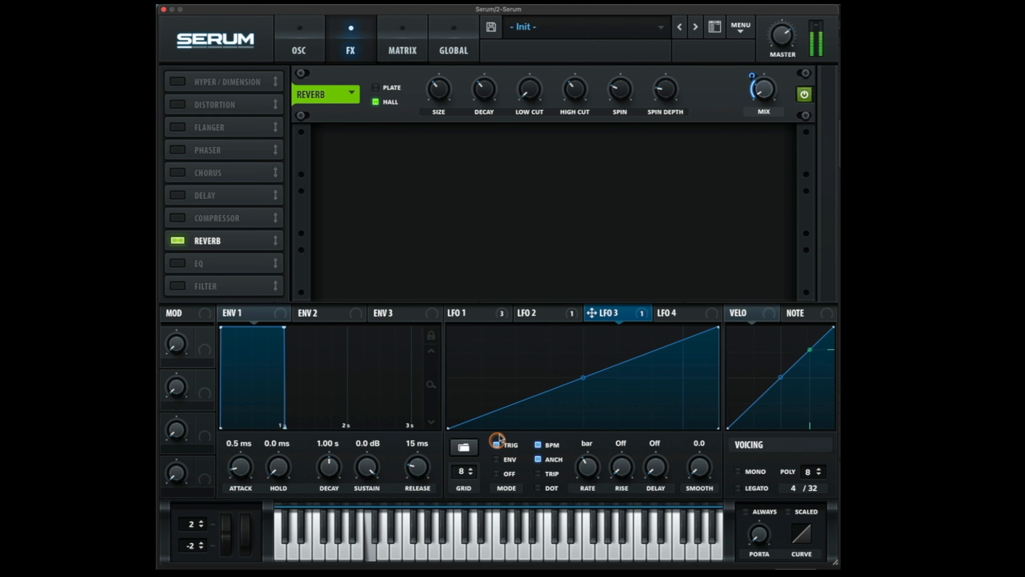
click(755, 76)
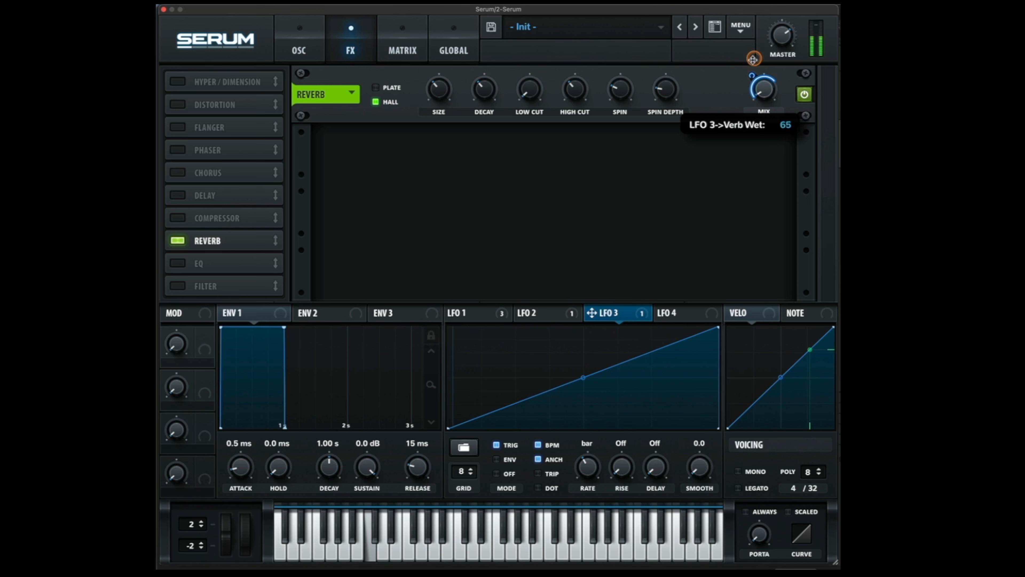
drag(754, 54, 756, 81)
click(471, 100)
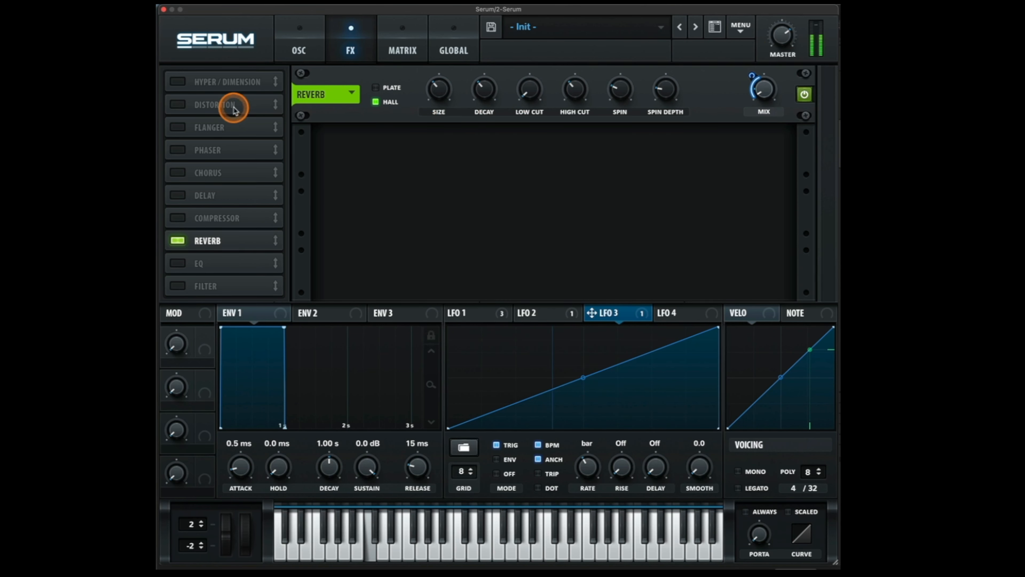
Enable the distortion effect in Tube mode and raise its drive.
click(180, 104)
mouse_move(657, 80)
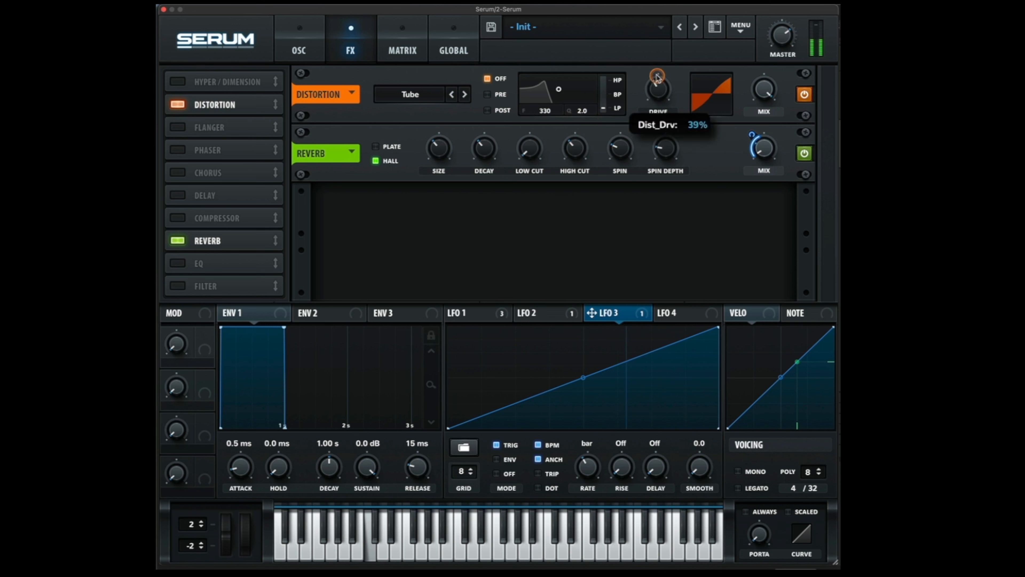
drag(660, 49, 661, 32)
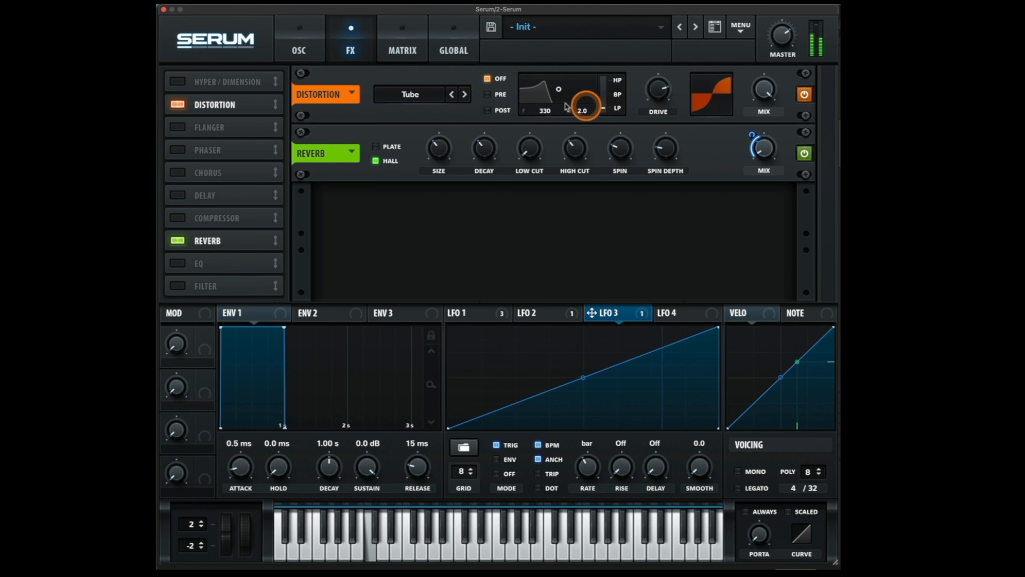
Switch the distortion mode to Diode 2 and adjust its drive to suit.
click(463, 96)
click(464, 96)
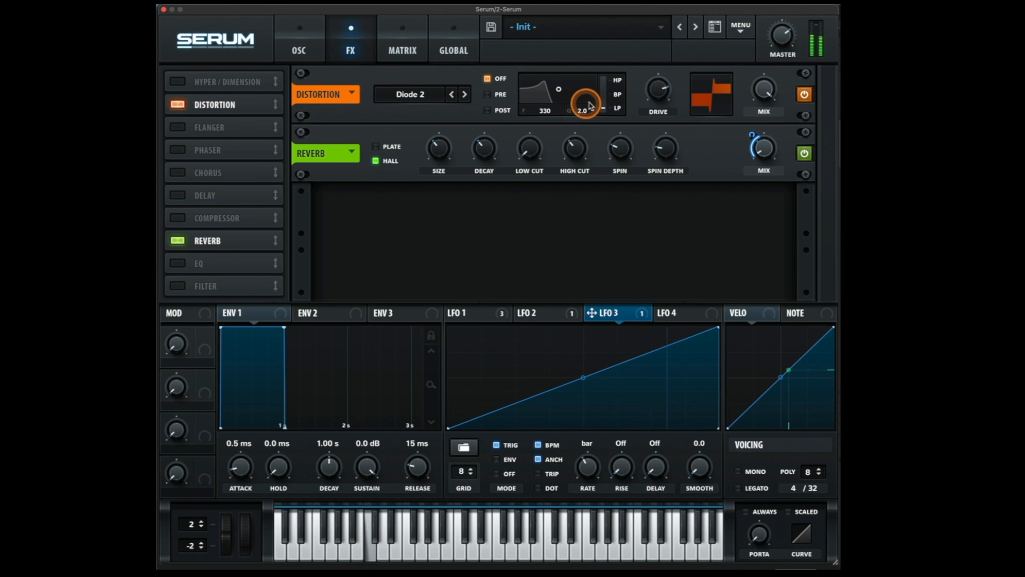
drag(657, 92, 660, 75)
drag(658, 150, 663, 183)
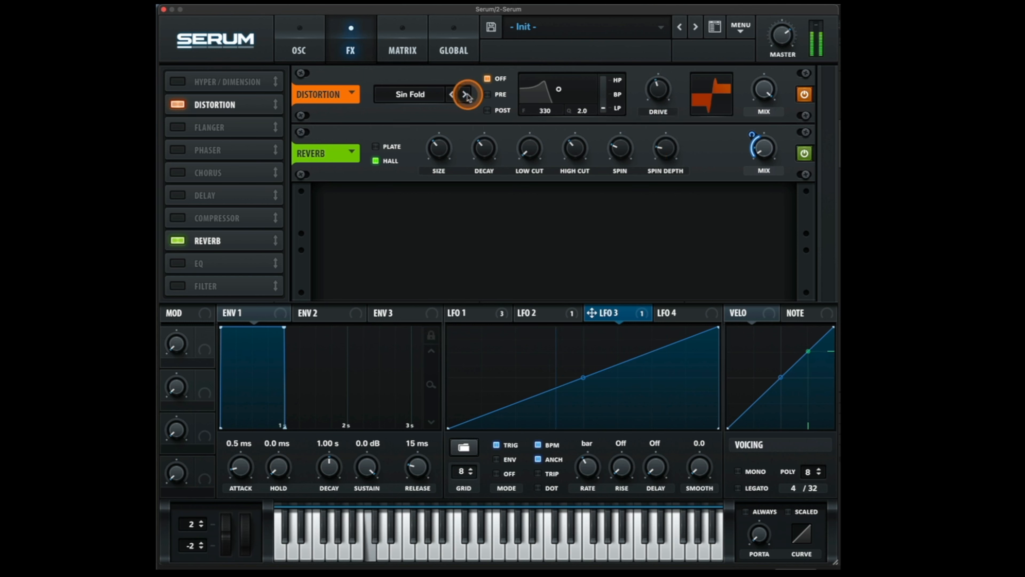
Audition the remaining distortion modes, including Downsample, Rectify and X-Shaper (Asym), and set the distortion to Tape Sat.
click(465, 94)
click(465, 94)
click(728, 104)
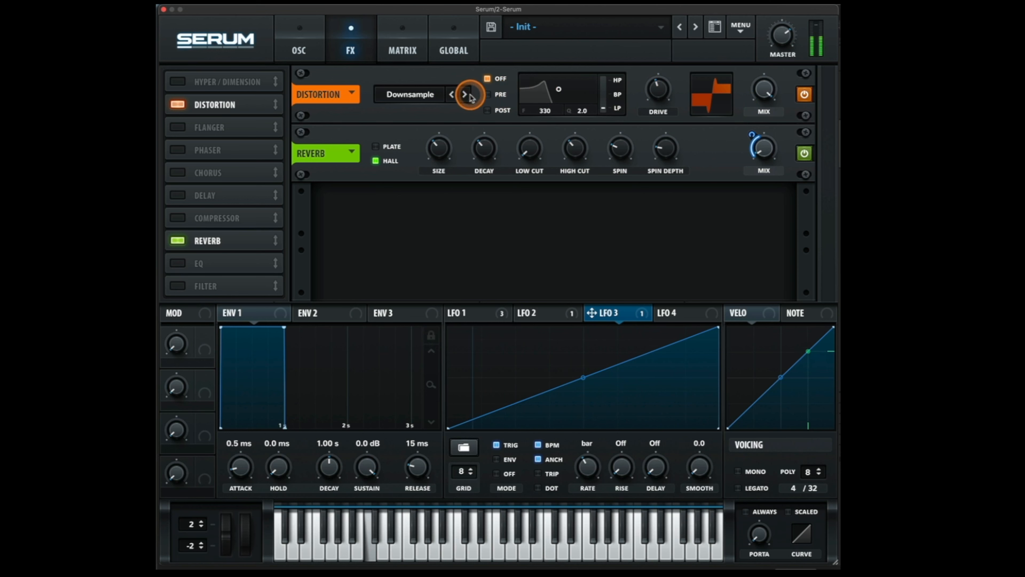
click(465, 95)
click(465, 95)
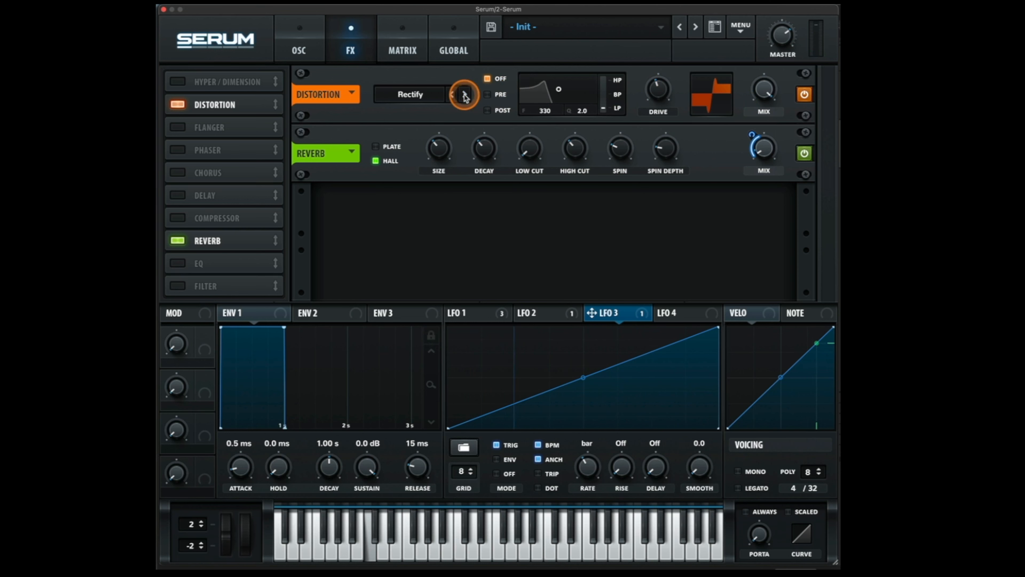
click(465, 95)
click(465, 95)
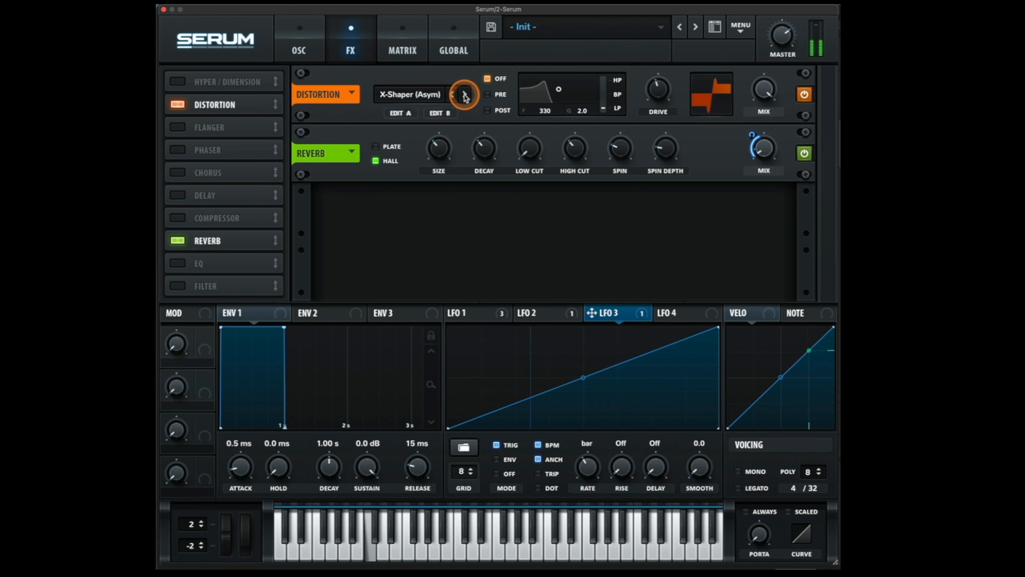
click(465, 95)
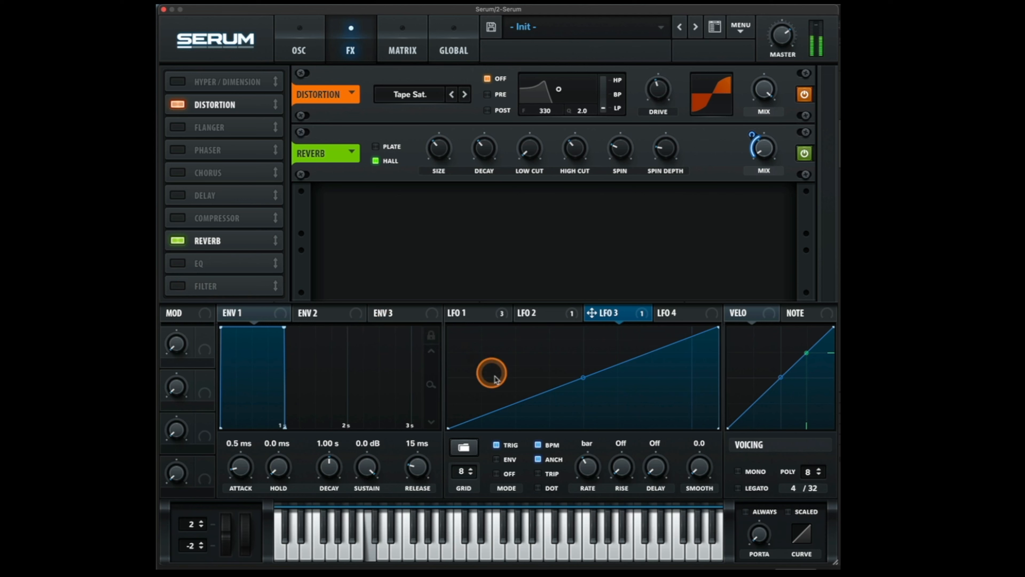
Load the User preset 4ATMOSPHERES, advance to BA - Bass 05 and view its oscillator settings.
click(646, 29)
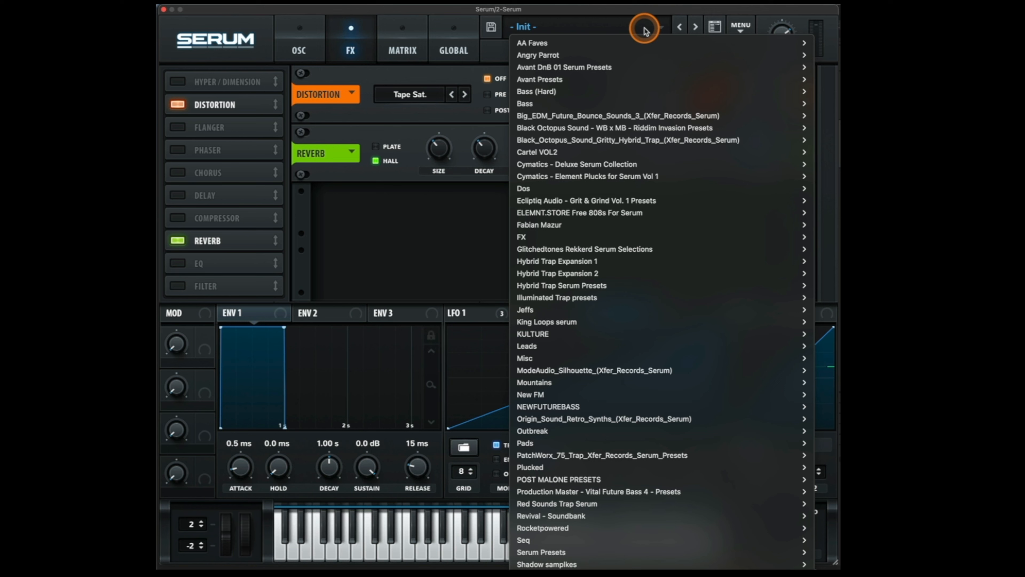
scroll(722, 273, down, 10)
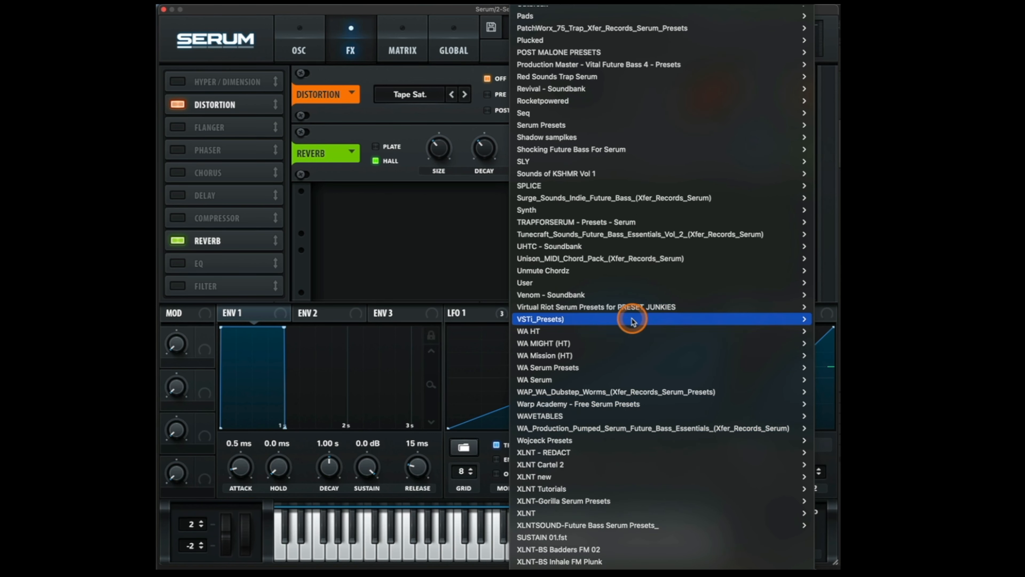
mouse_move(623, 284)
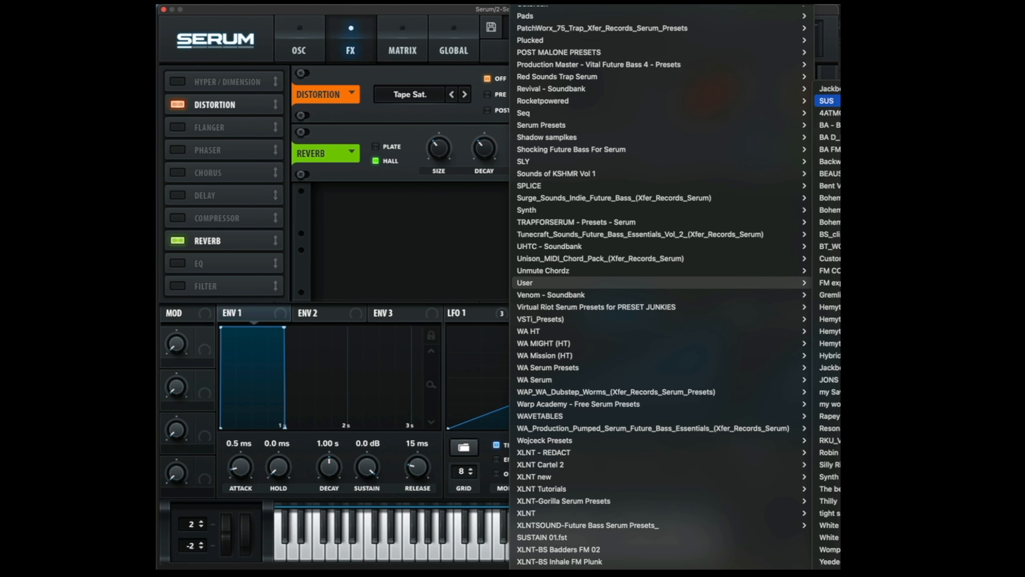
click(829, 113)
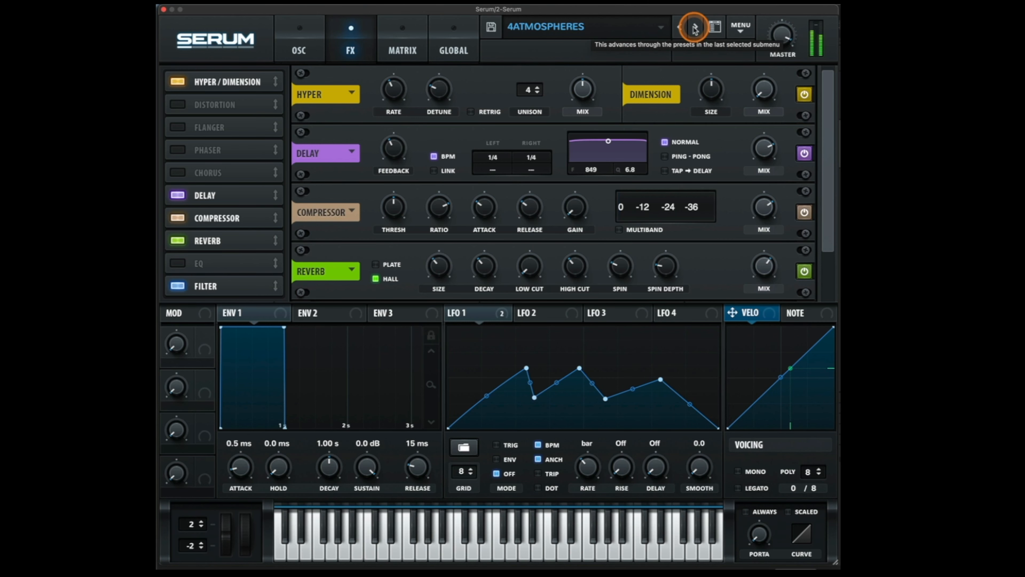
click(694, 29)
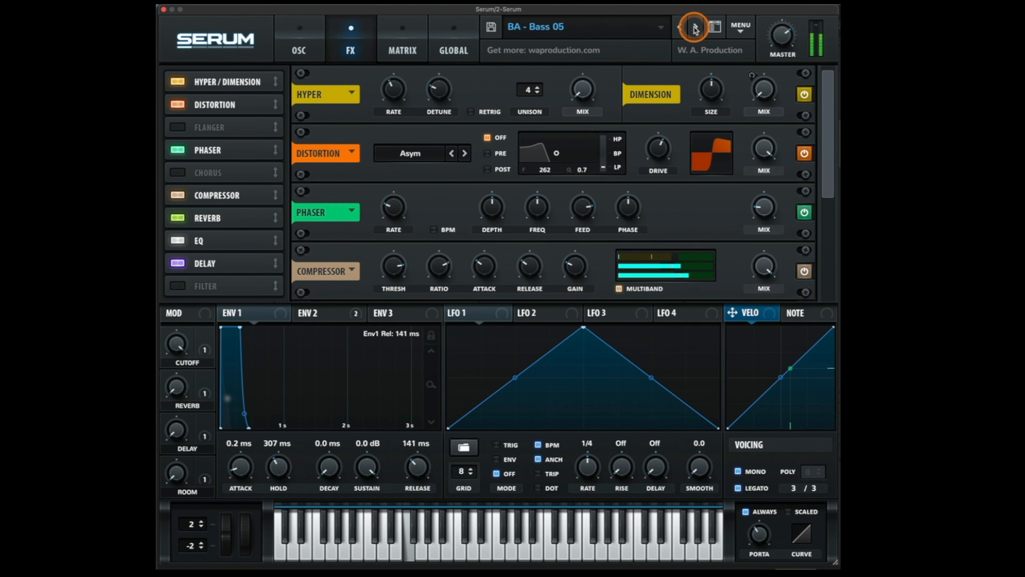
click(309, 40)
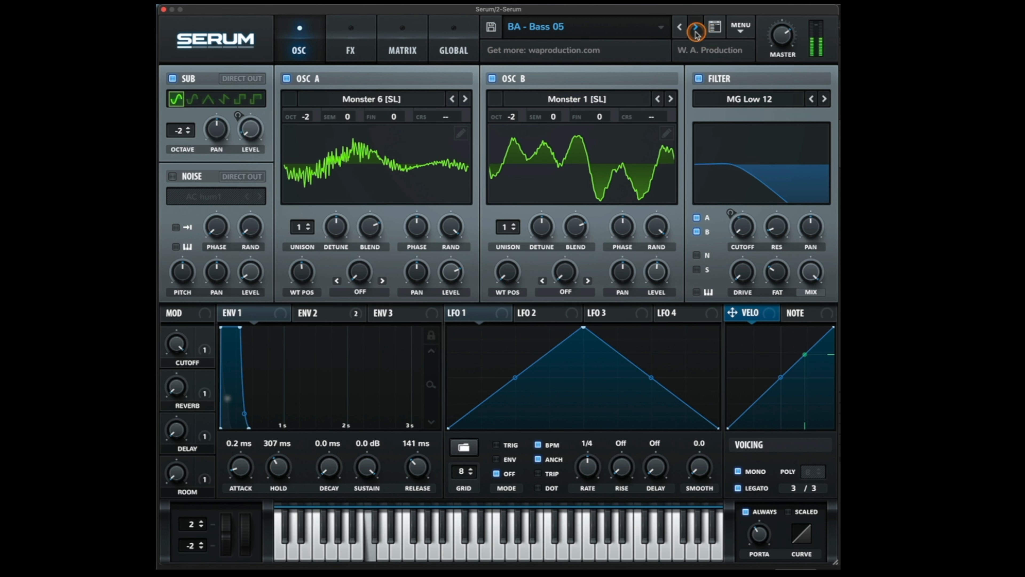
Advance to the preset BA FM Bounce [ASL] and turn down its ENV AMT macro while auditioning it.
click(696, 28)
click(696, 27)
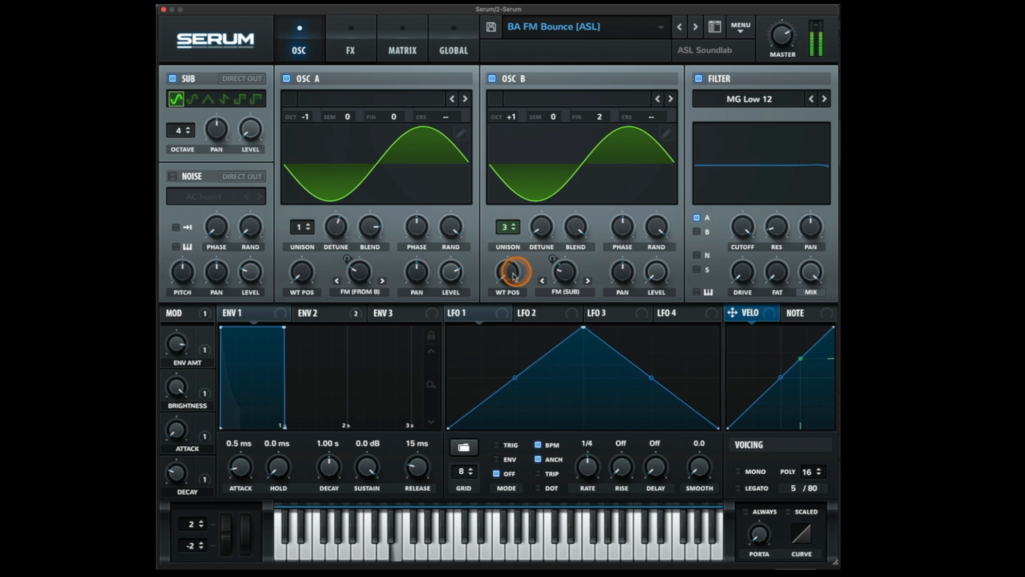
drag(190, 344, 169, 440)
drag(171, 432, 275, 265)
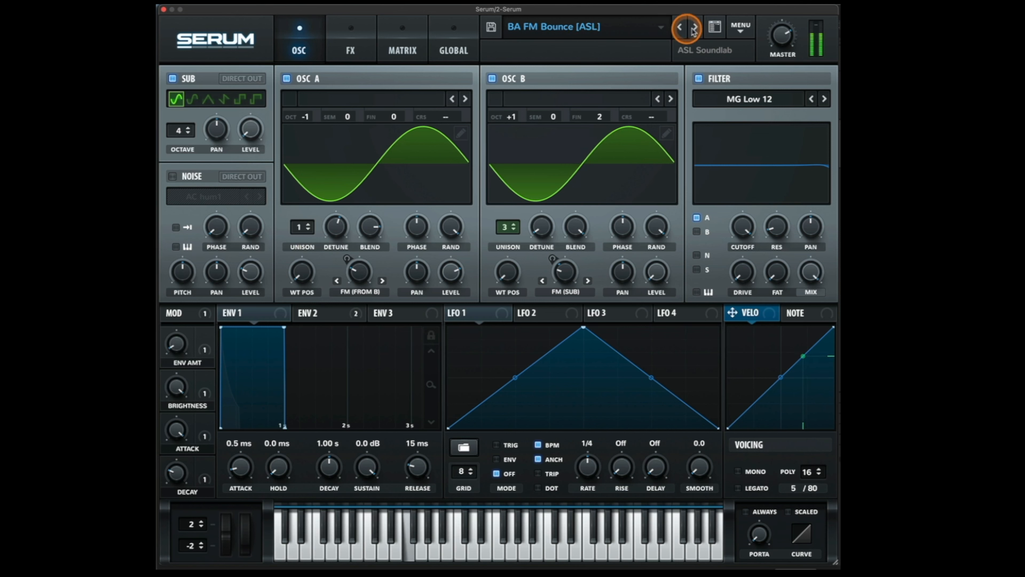
Audition the user presets from Backwards? through BS_clippy_wub [Elixir], inspecting LFO 4 of Bohemyth Pluck along the way.
click(697, 28)
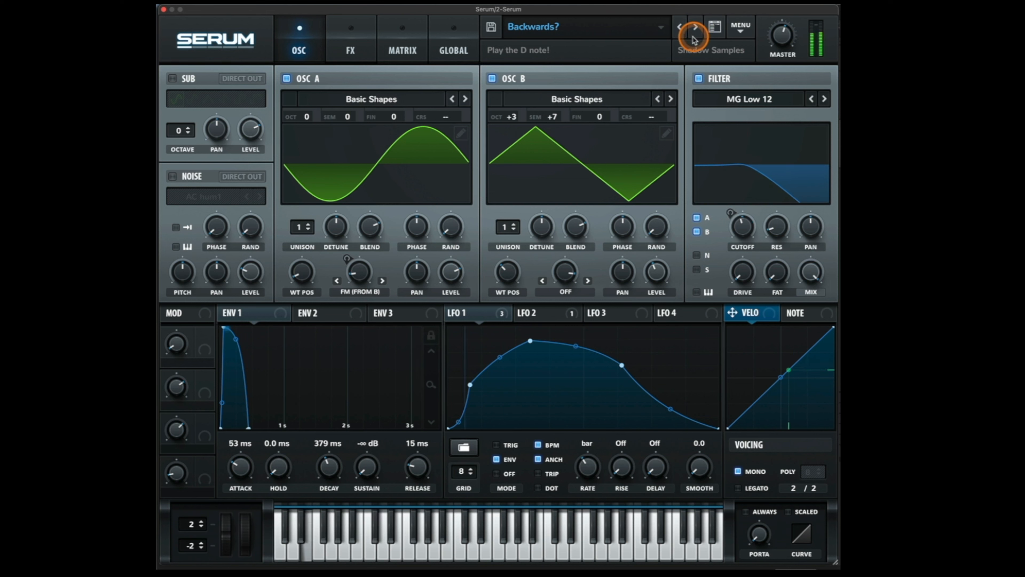
click(695, 35)
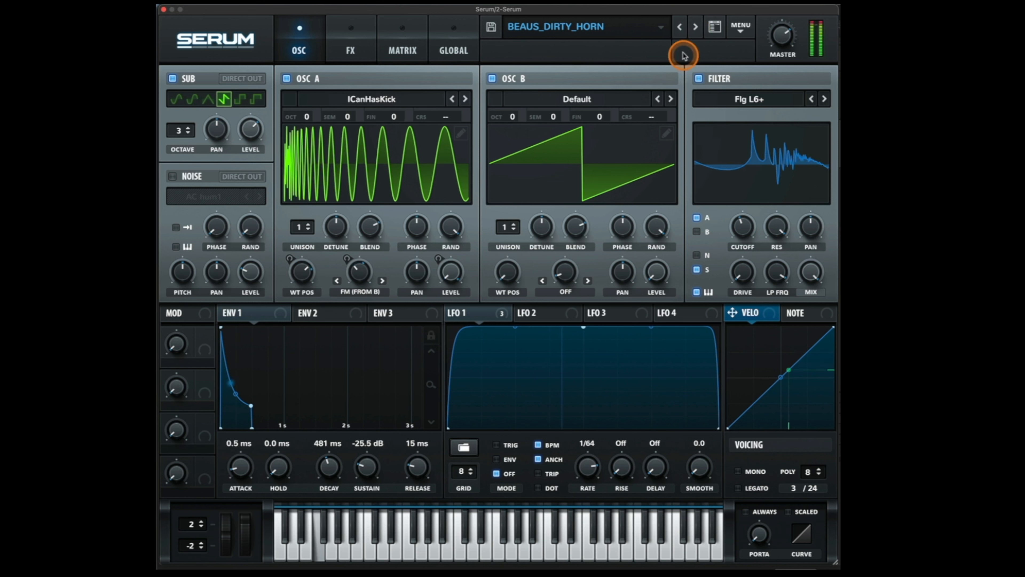
click(695, 26)
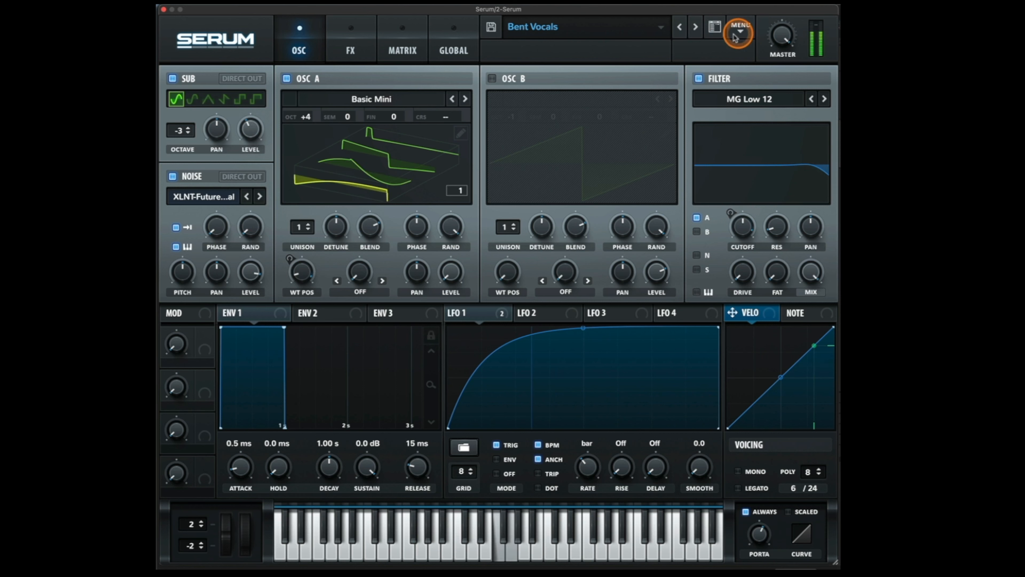
click(696, 26)
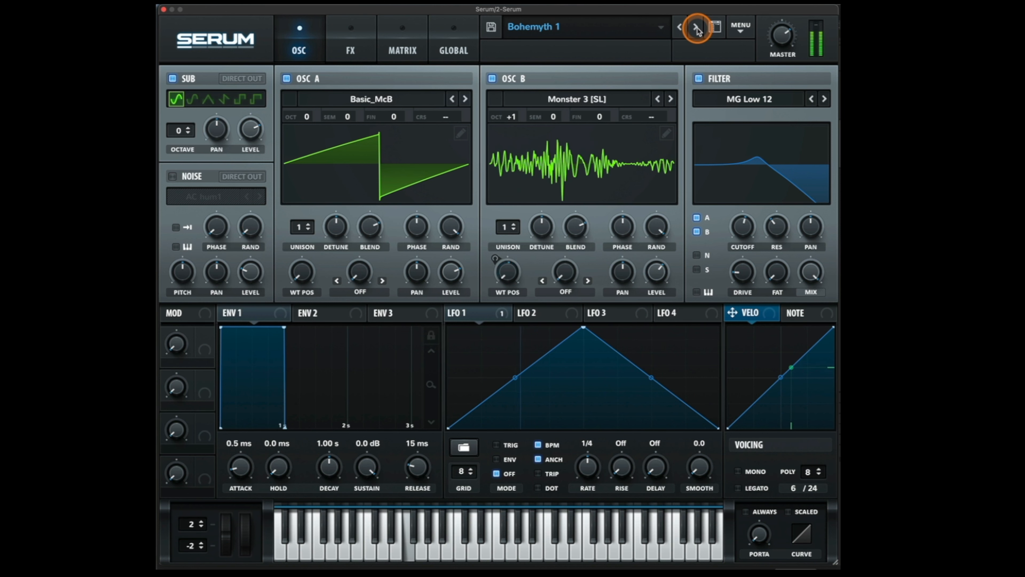
click(696, 27)
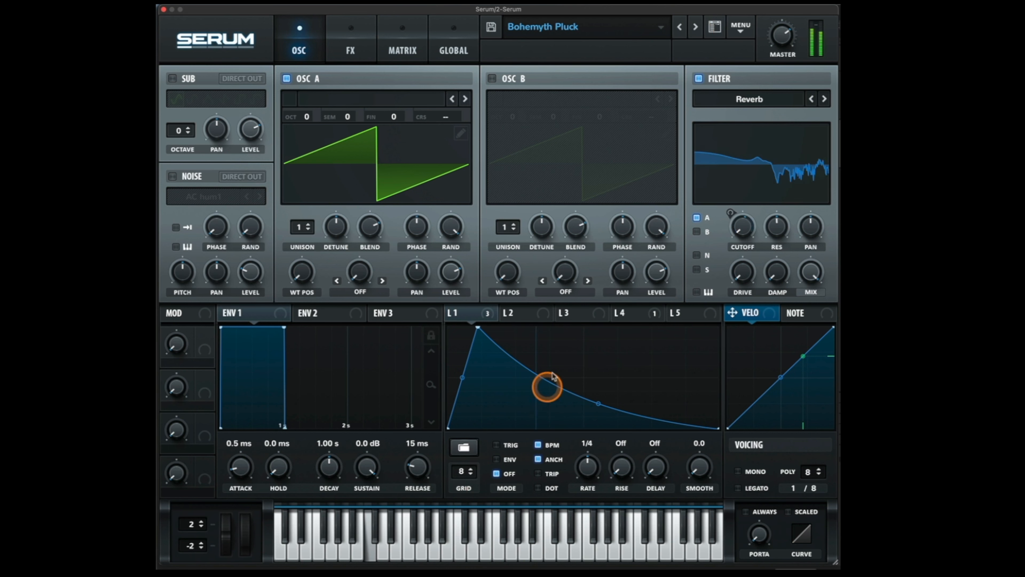
click(632, 315)
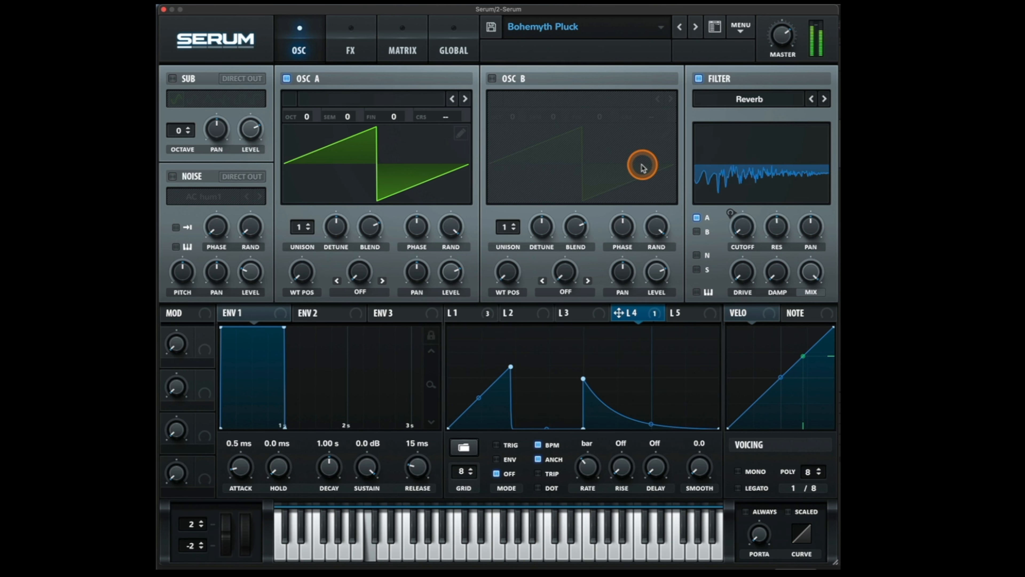
click(693, 27)
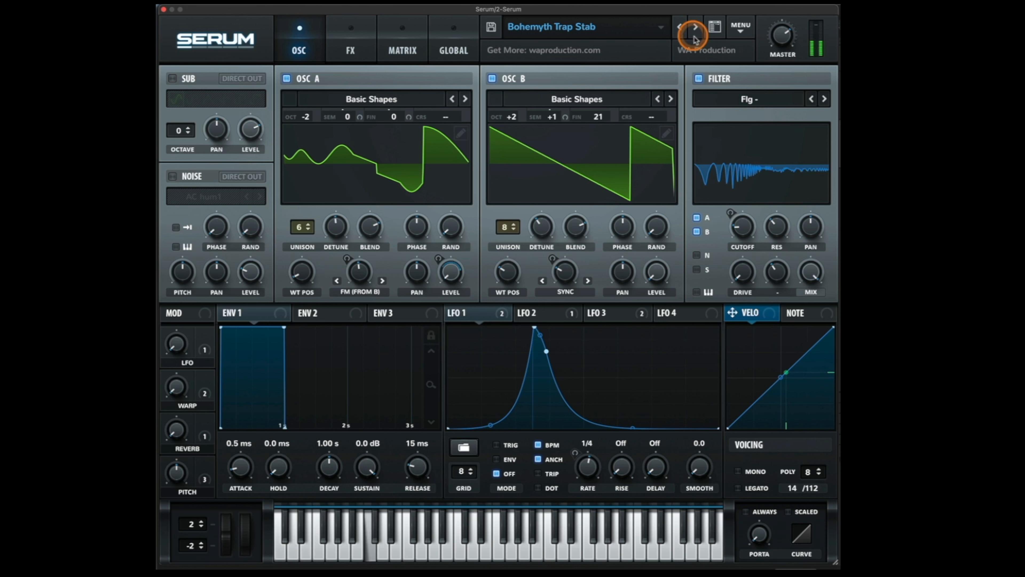
click(696, 28)
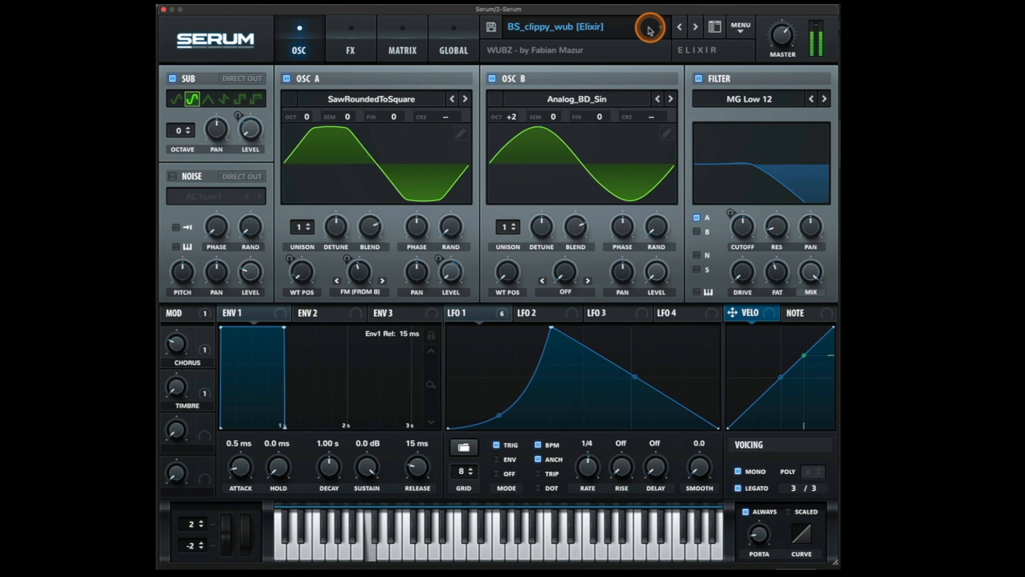
Load the preset BONES from the Avant Presets collection.
click(650, 27)
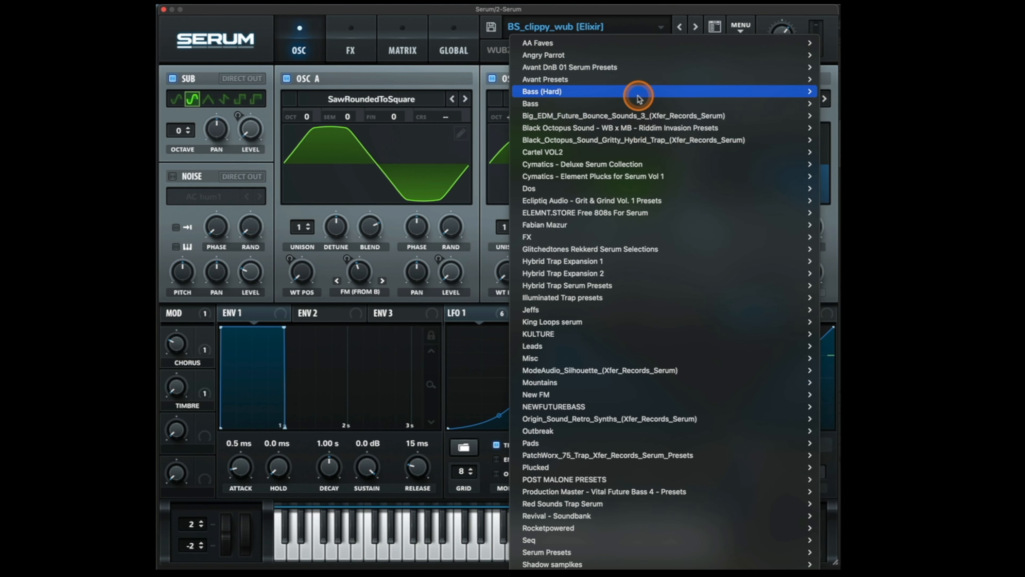
click(642, 78)
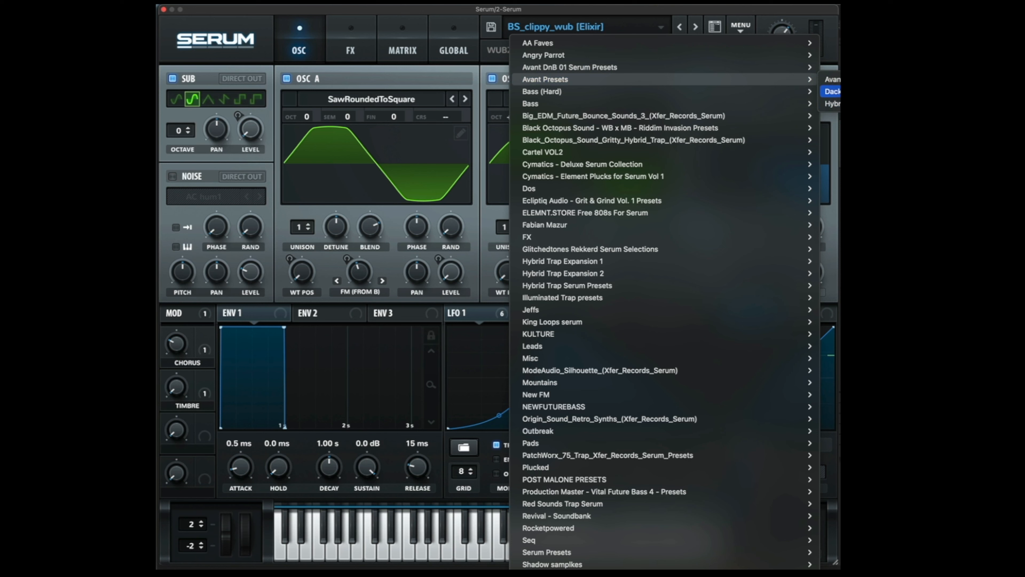
click(833, 104)
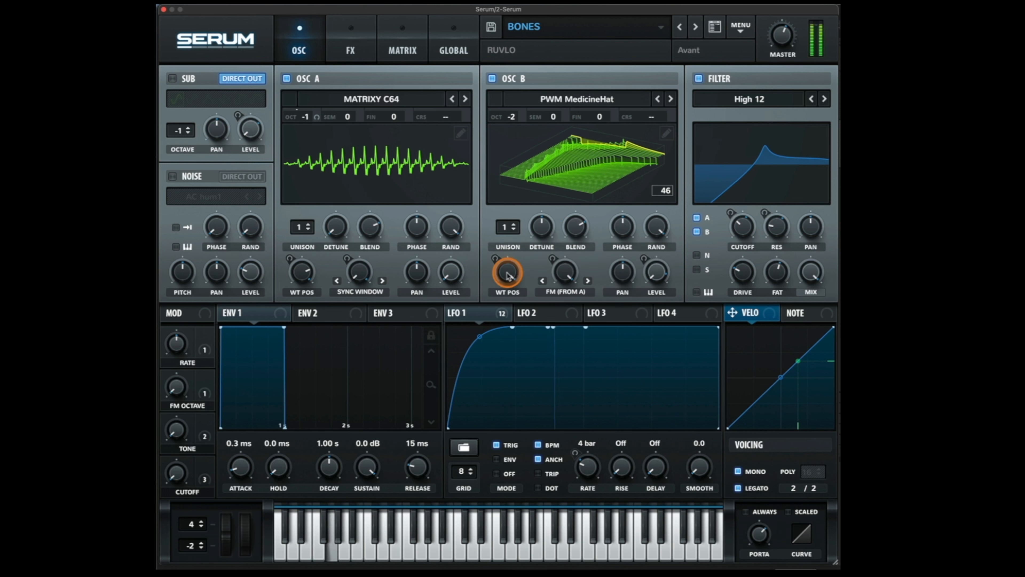
Adjust oscillator B's FM (FROM A) amount and switch oscillator A's wavetable to Basic Mg, auditioning Acid and Analog_BD_Sin on the way.
drag(561, 274, 570, 318)
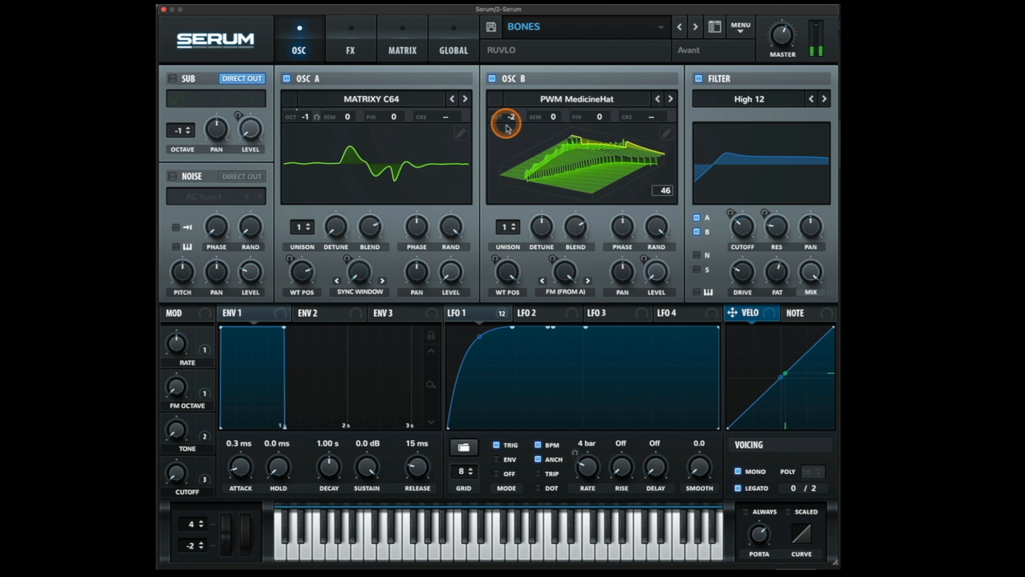
click(466, 99)
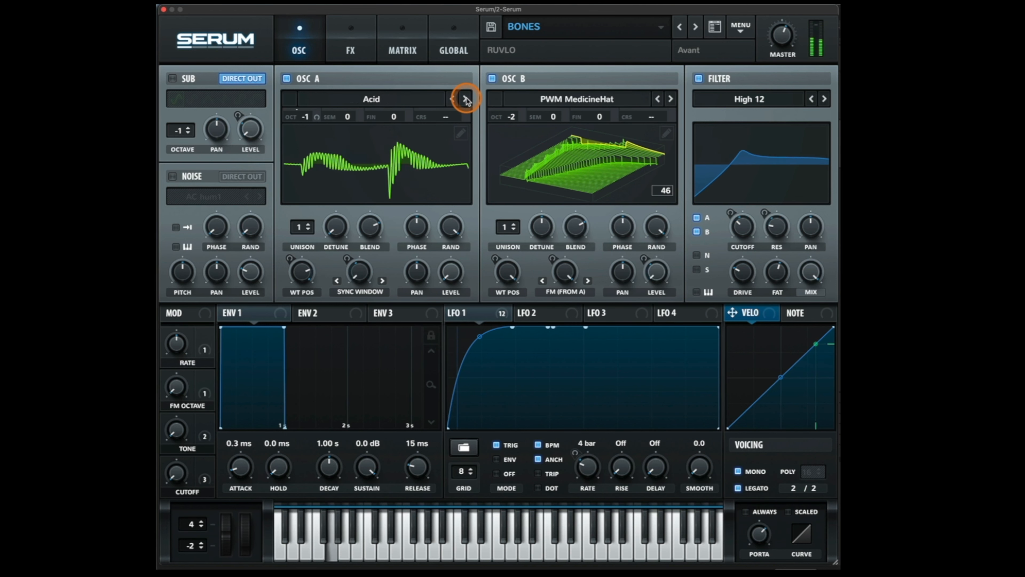
click(466, 99)
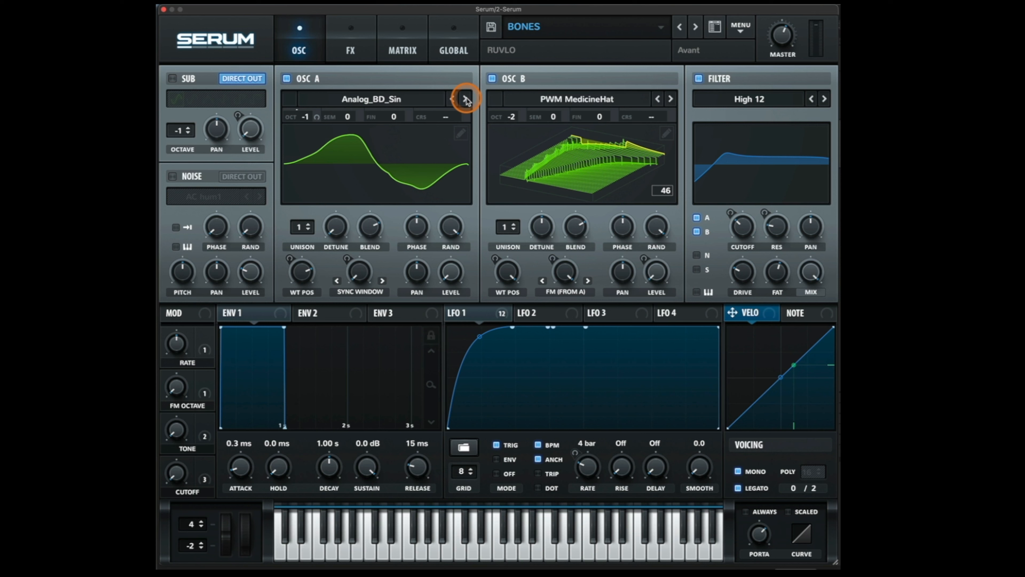
click(466, 99)
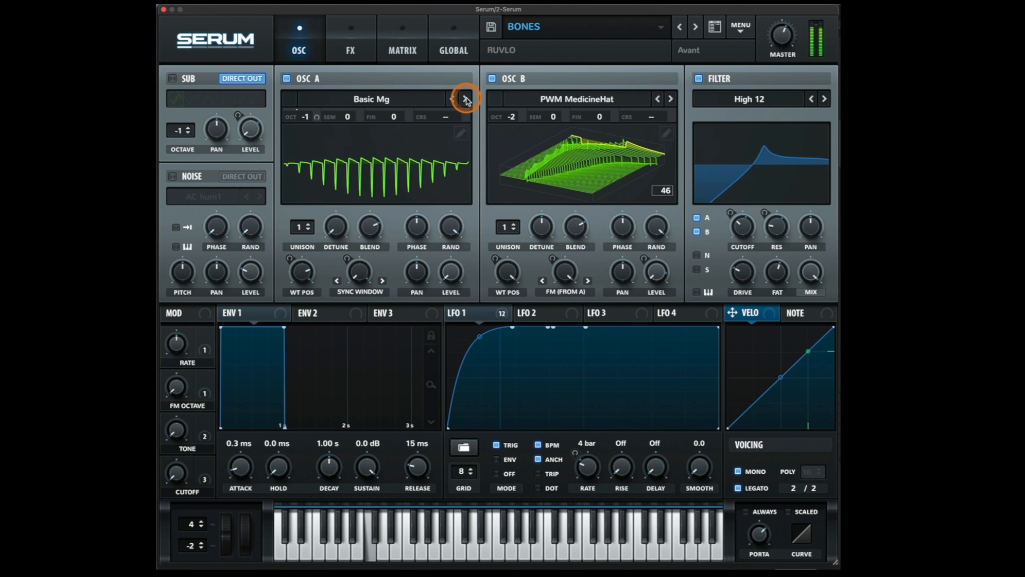
Reshape LFO 2 by bending its rising slope inward and its falling slope outward.
click(529, 314)
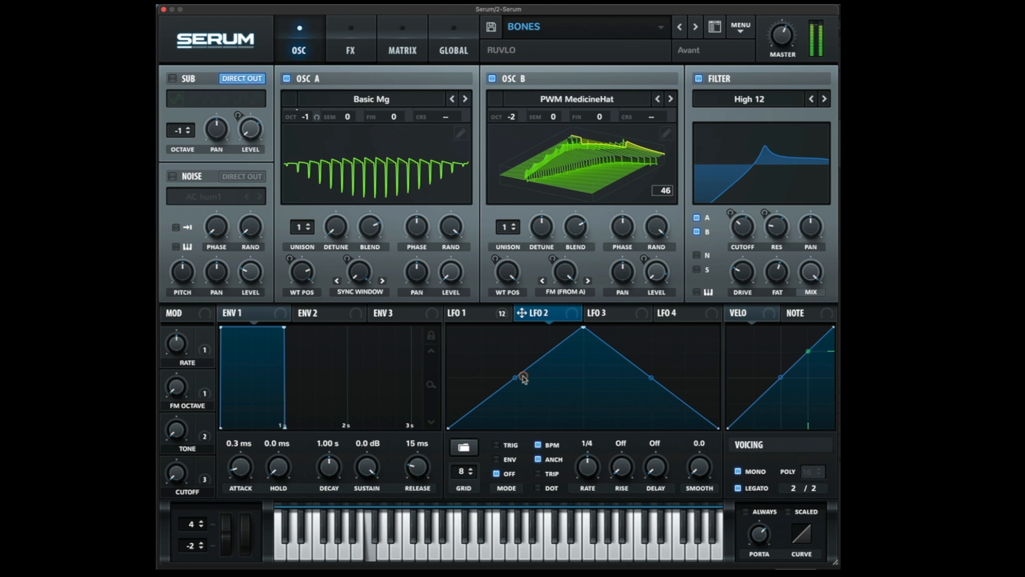
drag(530, 382, 573, 397)
drag(656, 382, 656, 381)
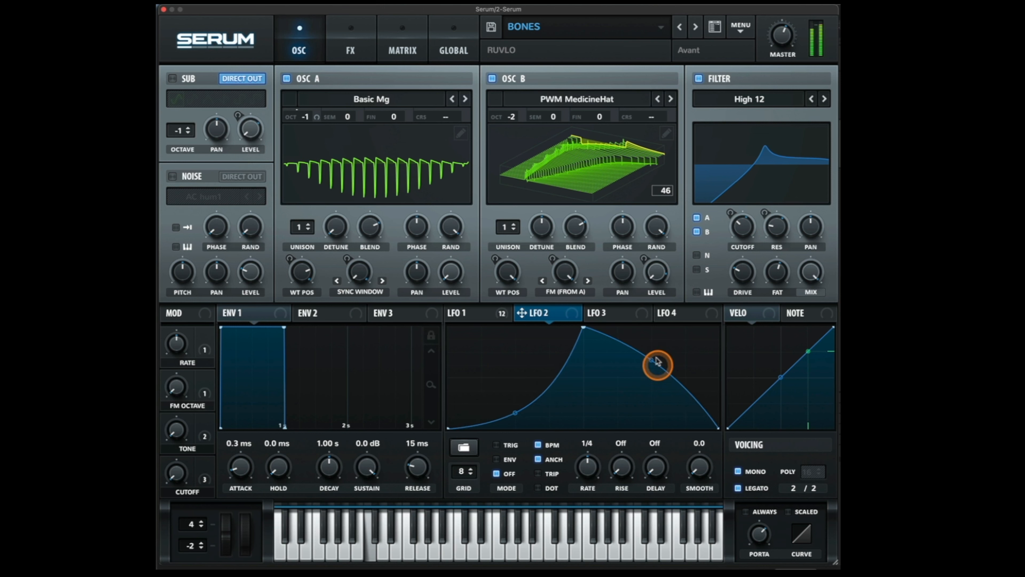
Assign LFO 2 to the filter's cutoff and adjust the filter resonance.
drag(544, 318, 735, 231)
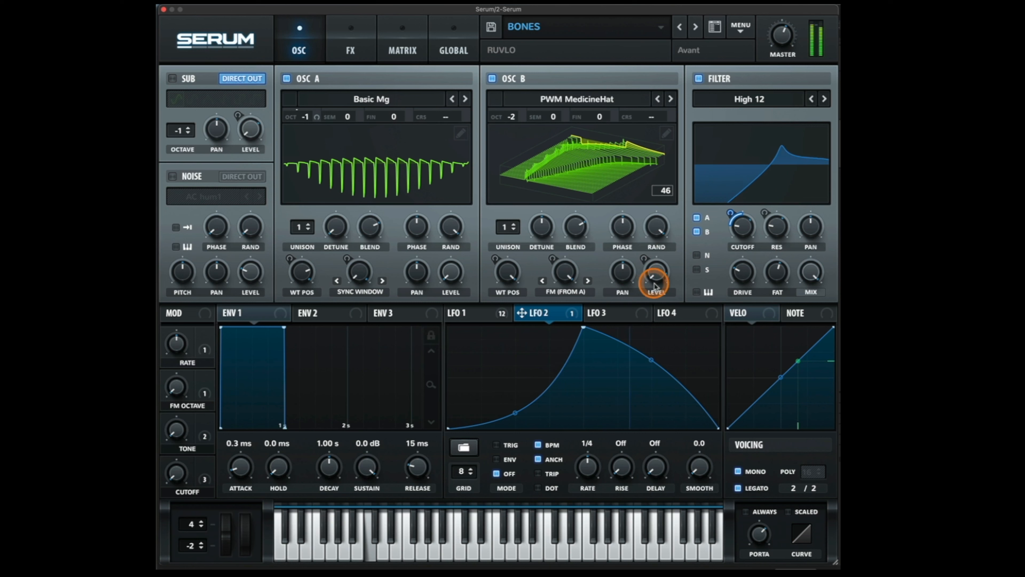
drag(773, 220, 768, 253)
Change the filter type to French LP, trying Reverb first, and adjust the cutoff and its LFO 2 modulation depth.
click(795, 100)
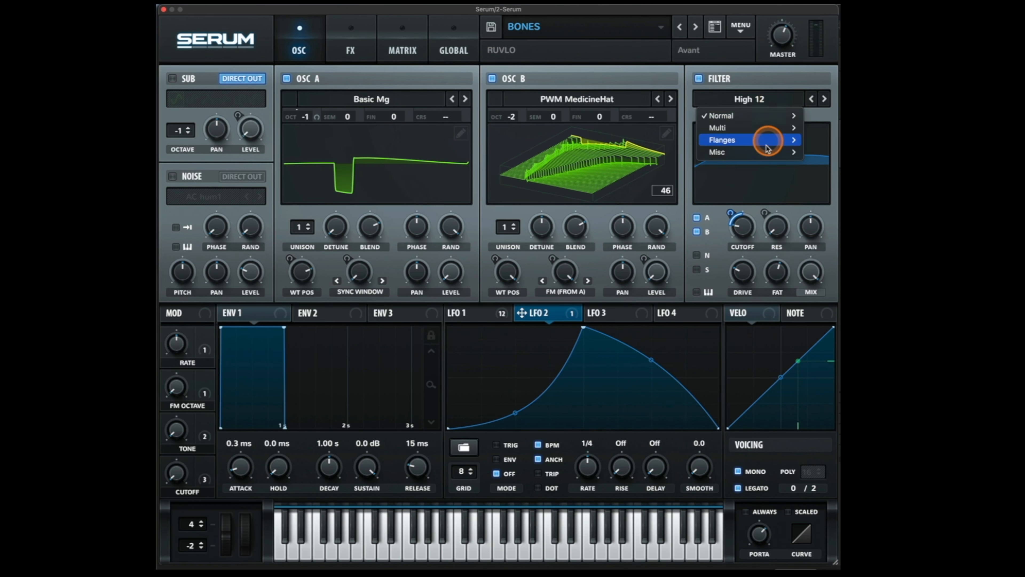
mouse_move(771, 151)
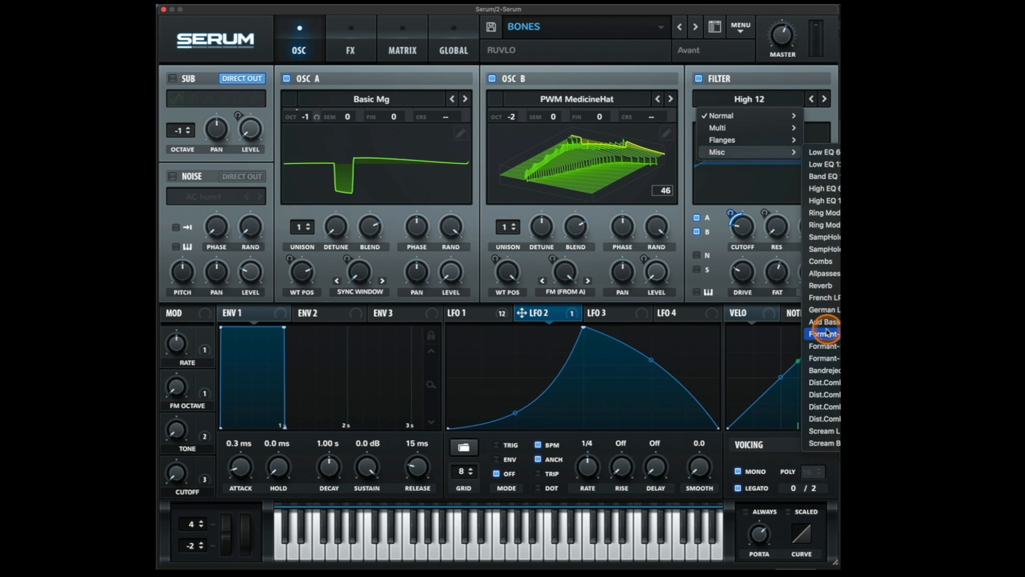
click(823, 285)
mouse_move(744, 225)
mouse_down()
mouse_move(737, 238)
mouse_move(737, 214)
mouse_up()
click(822, 98)
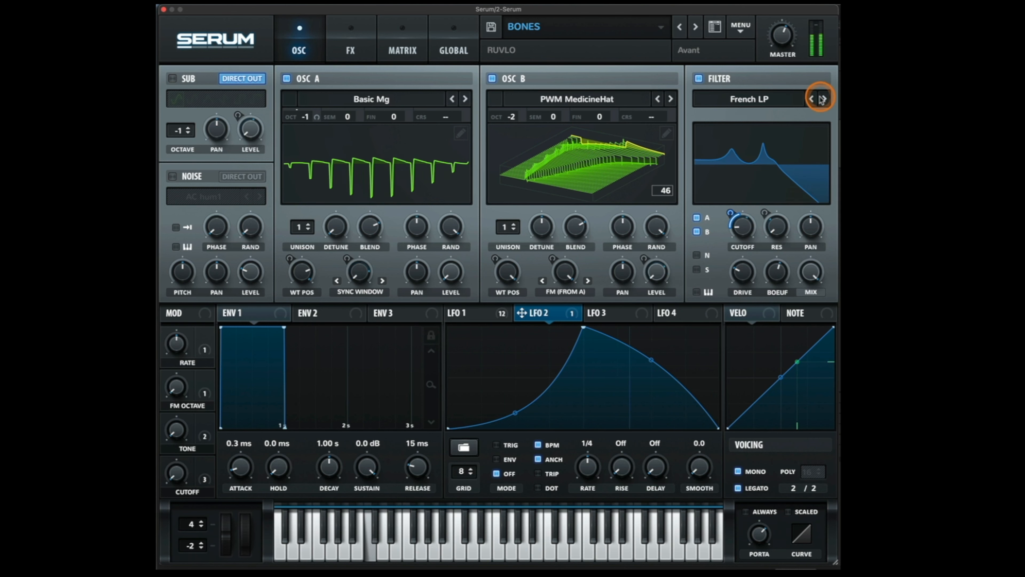
drag(733, 213, 732, 193)
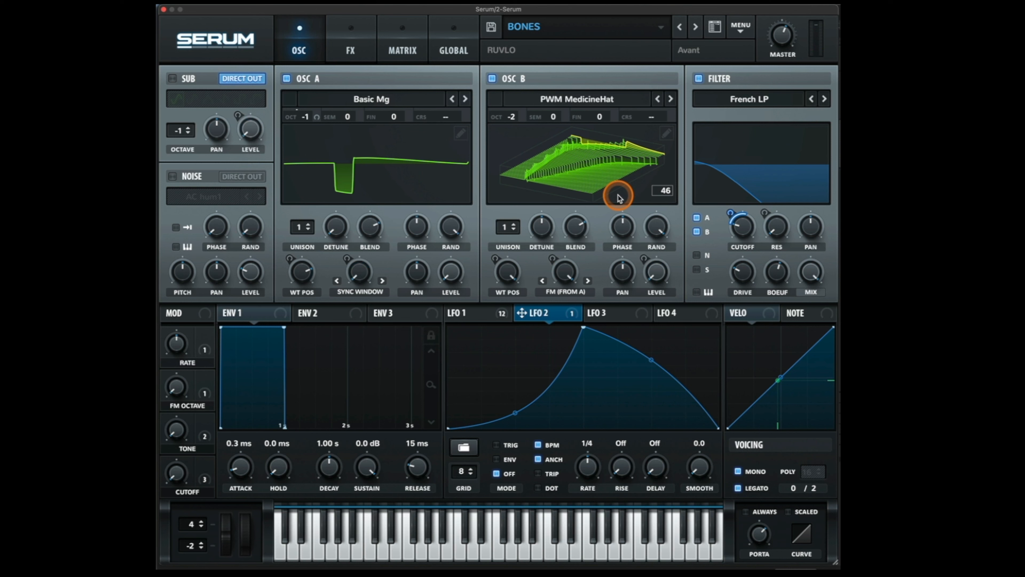
Load the preset BREAKITDOWN, assign LFO 1 to oscillator A's FM (FROM B) amount, and close the plug-in window.
click(695, 27)
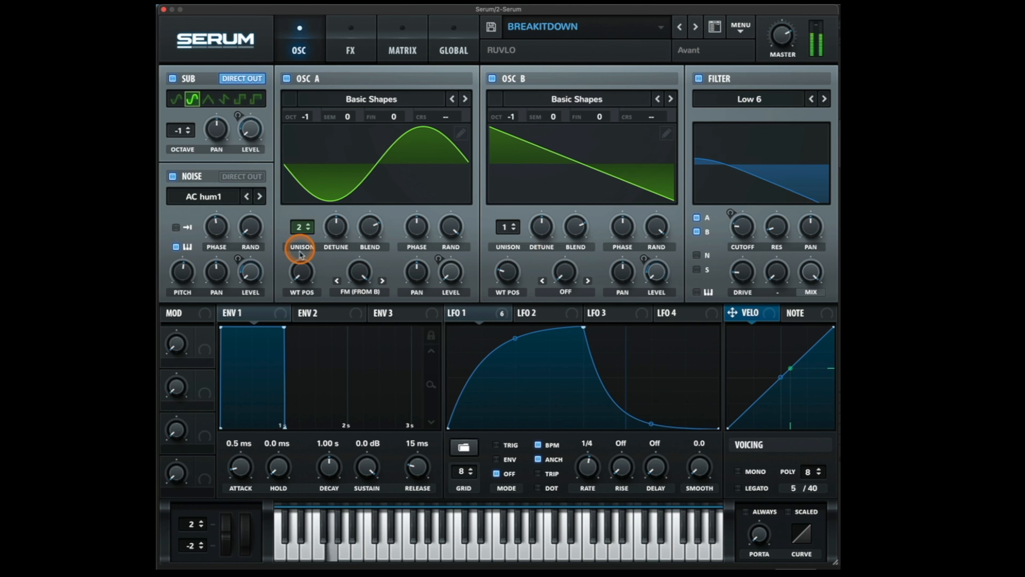
drag(452, 313, 355, 263)
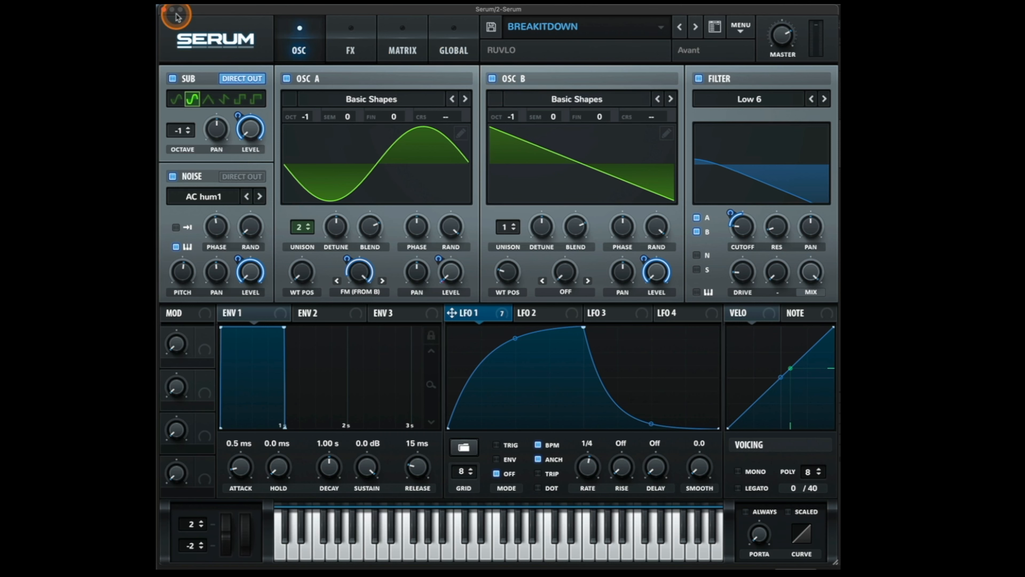
click(164, 10)
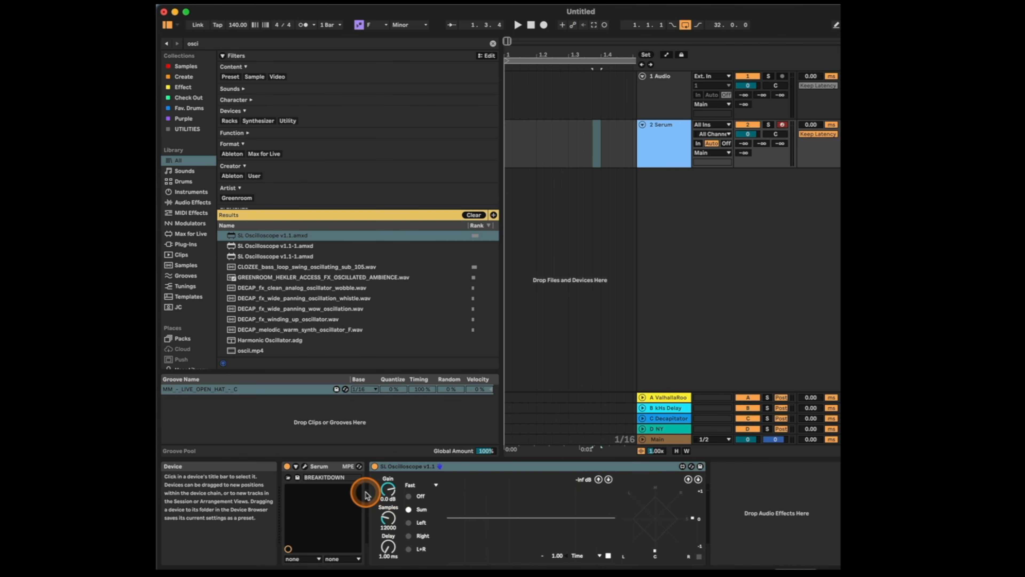
Find PP-.adg in Ableton Live's browser, load this Phase Plant rack, and add an Analog generator to the empty patch.
key(super+f)
text(pp-)
key(Down)
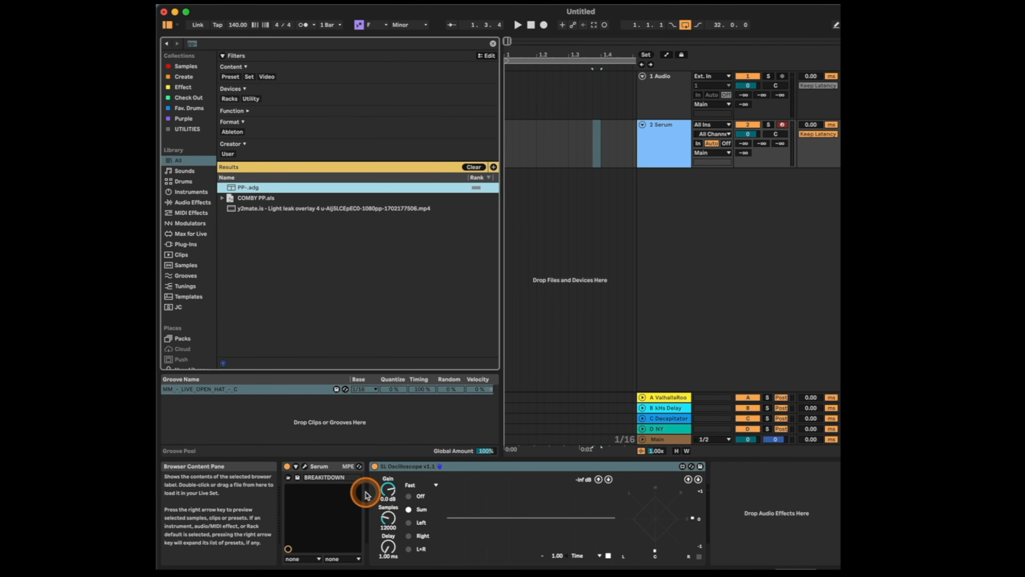
double_click(283, 187)
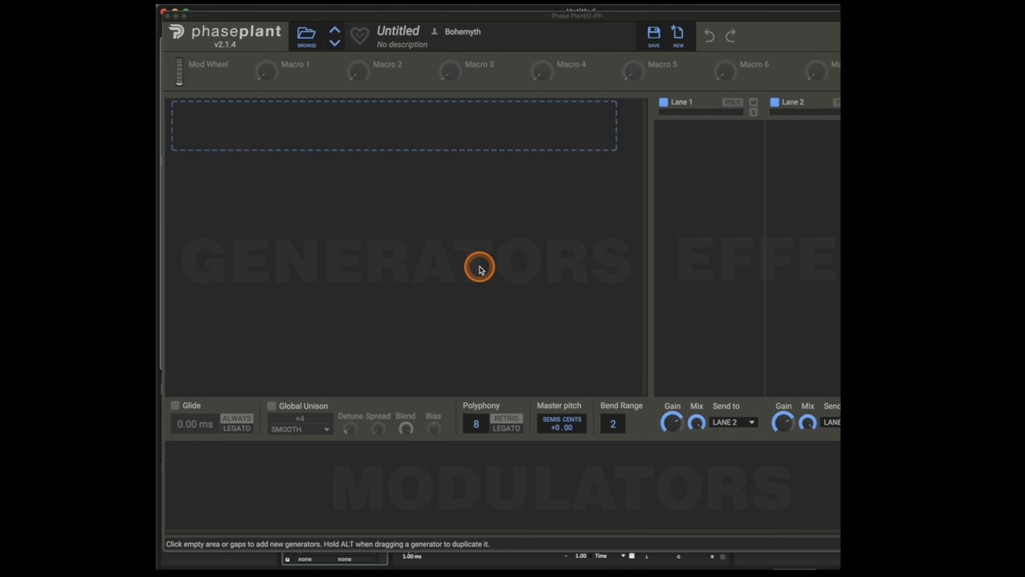
click(225, 130)
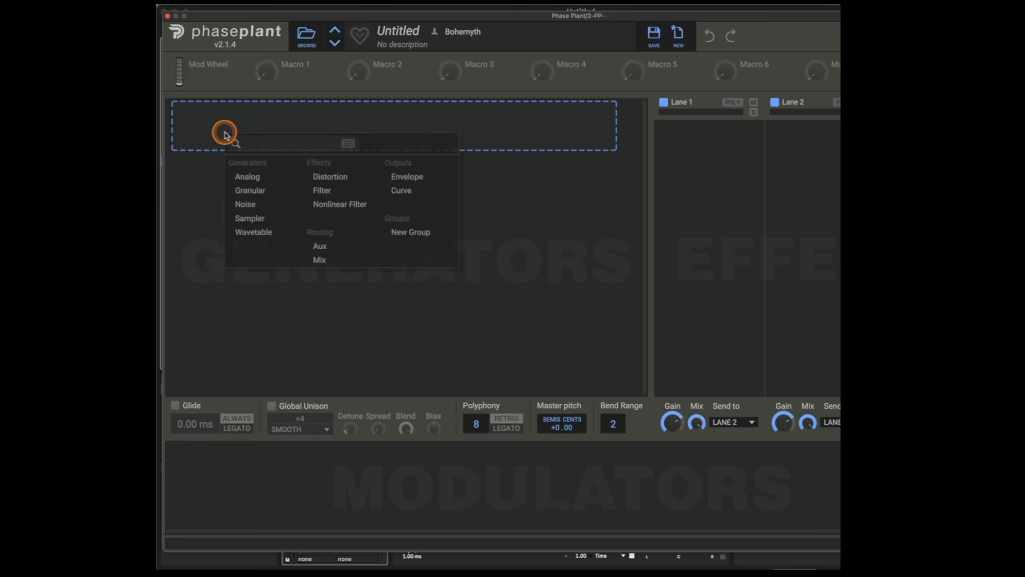
click(256, 181)
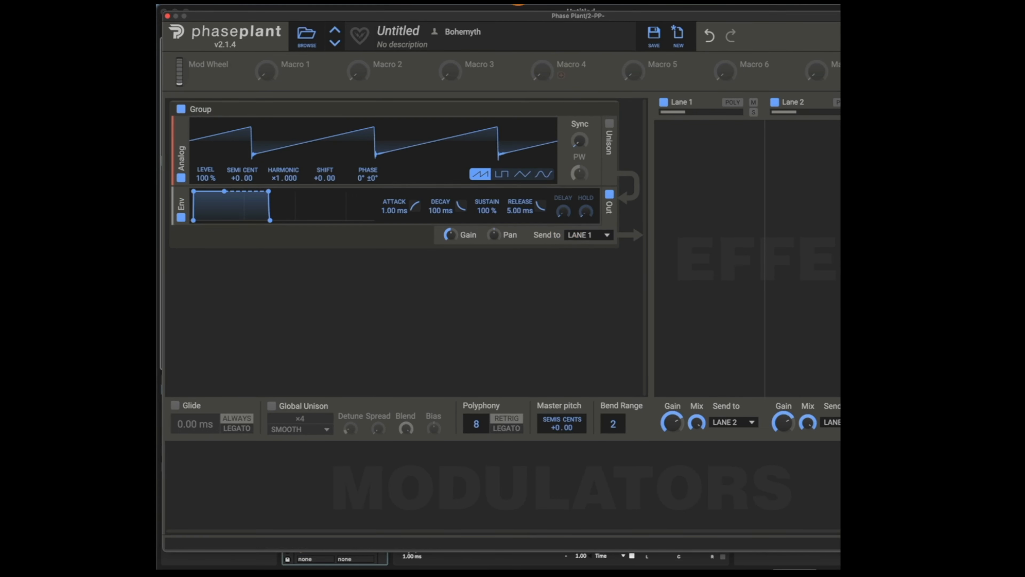
Load Phasotronic Pride from the factory Bass Attack presets and examine its generators and Lane 1 effects.
click(301, 44)
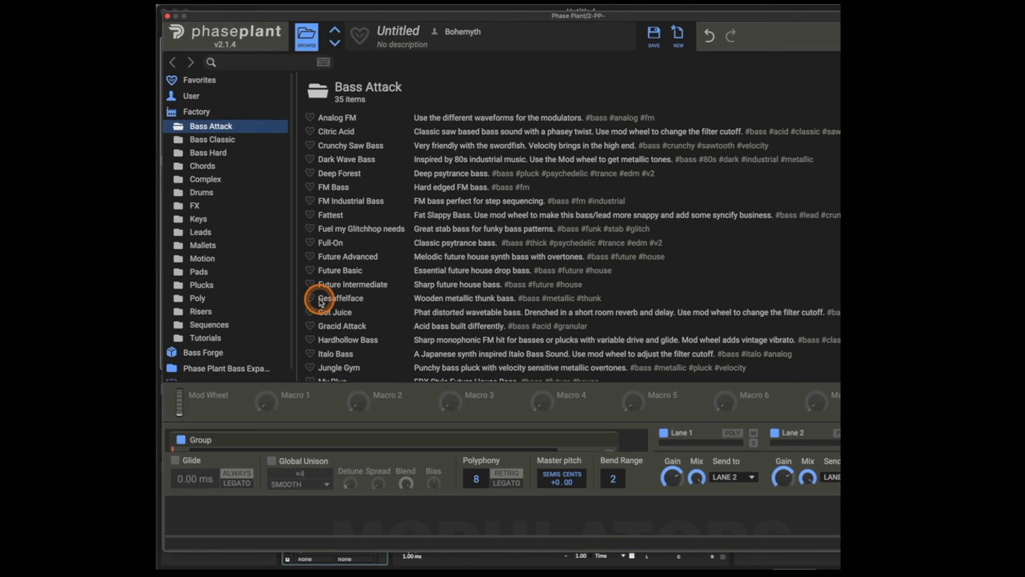
scroll(404, 323, down, 5)
double_click(442, 279)
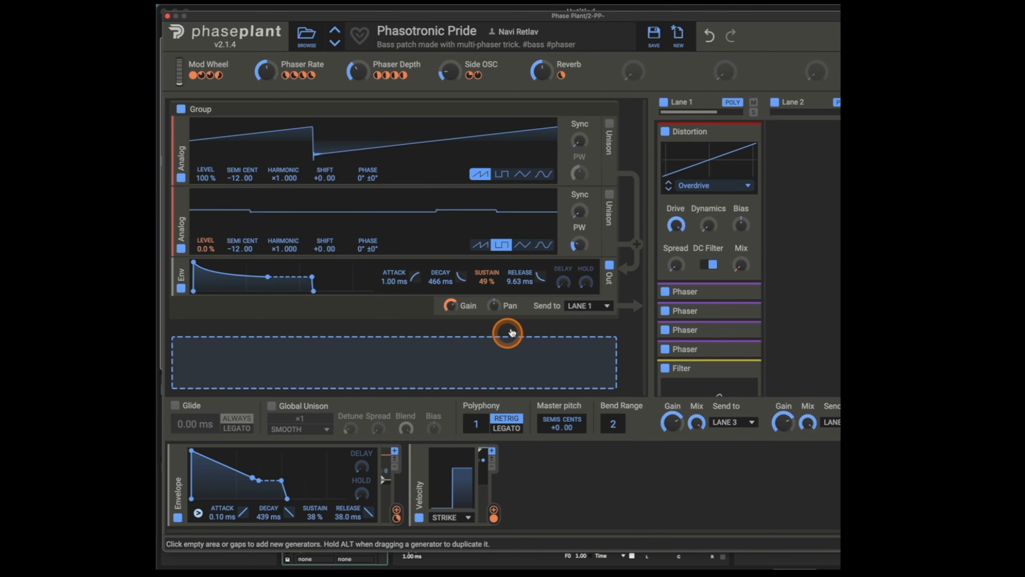
scroll(817, 326, down, 5)
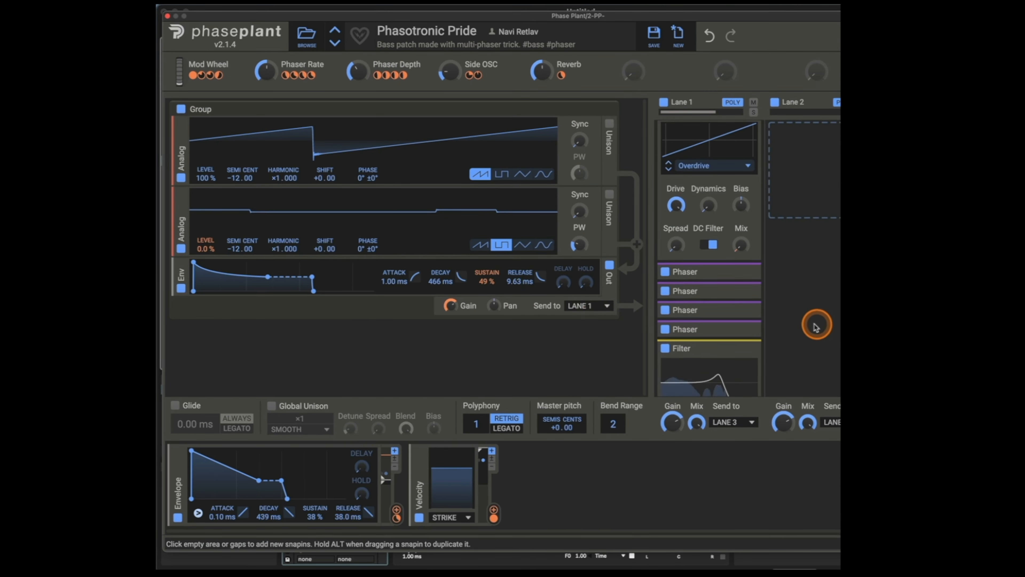
scroll(810, 325, up, 5)
scroll(795, 258, down, 5)
scroll(789, 274, up, 5)
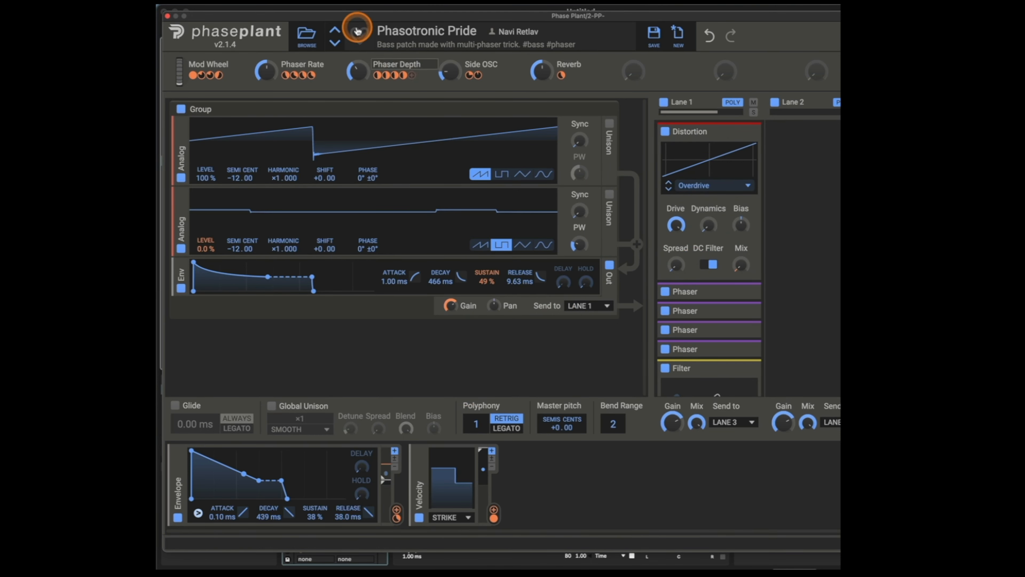
Advance to the preset Punch Bass and examine its generators and effect lanes.
click(336, 42)
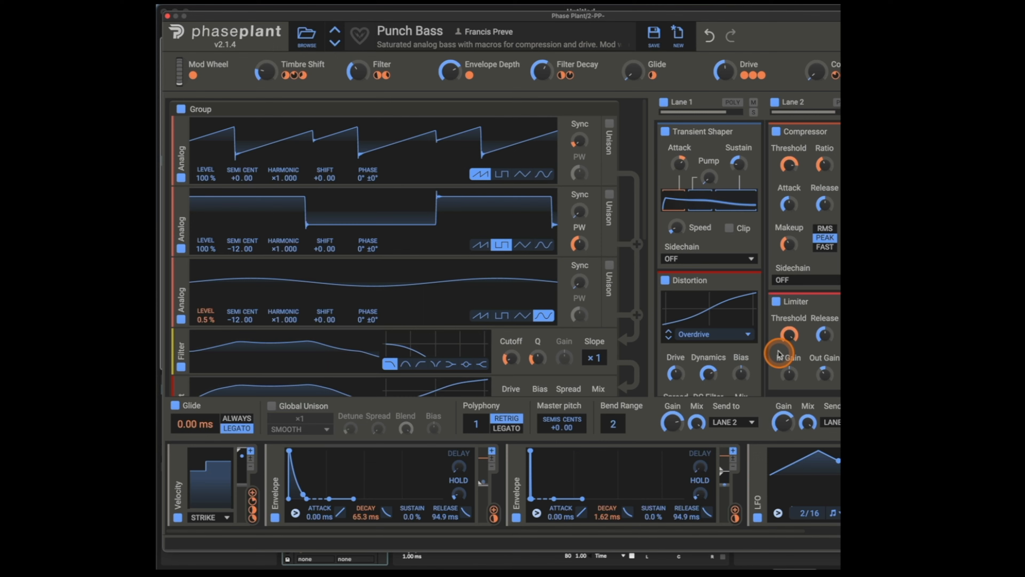
scroll(778, 343, down, 3)
scroll(747, 258, up, 3)
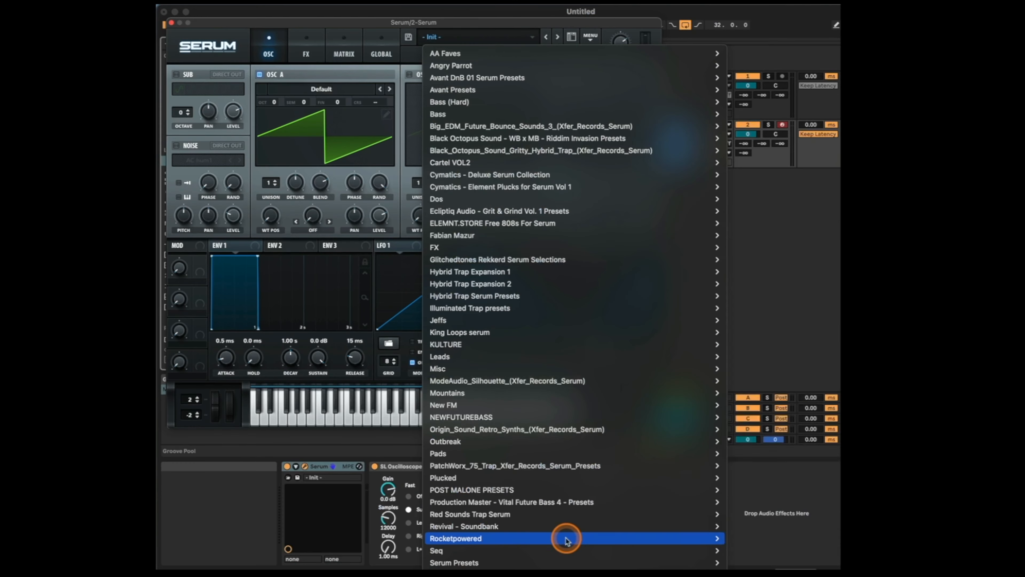
Switch back to Serum and audition the Rocketpowered presets from Purple Lamborghini Stab through Serum FX Patch to Serum Patch.
mouse_move(567, 539)
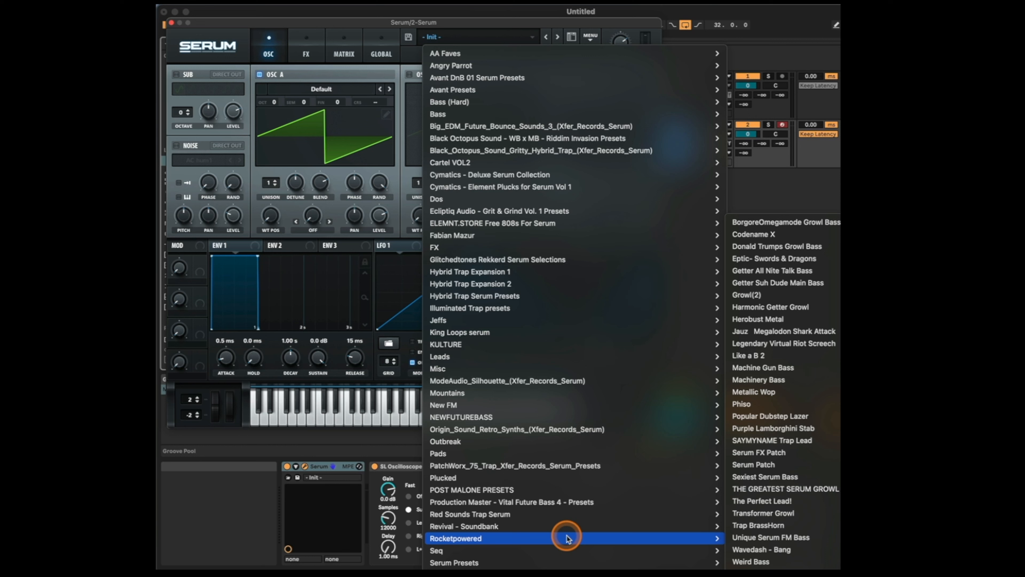
click(773, 428)
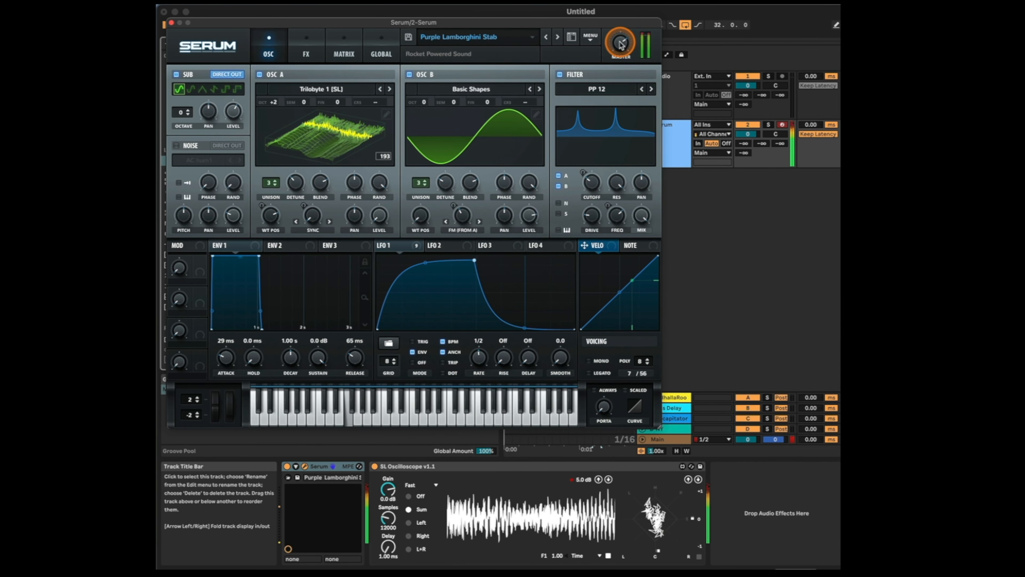
click(557, 38)
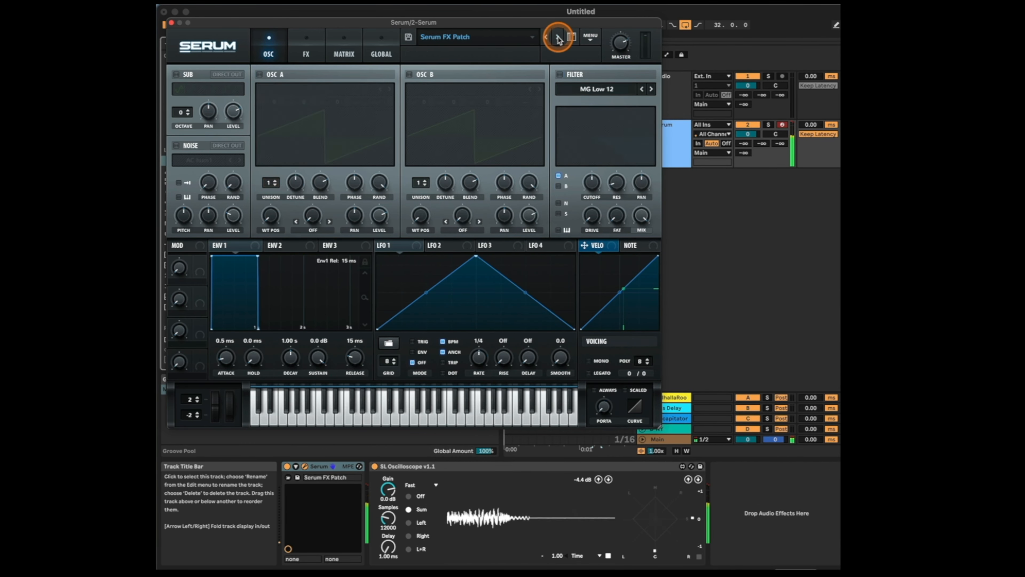
click(557, 37)
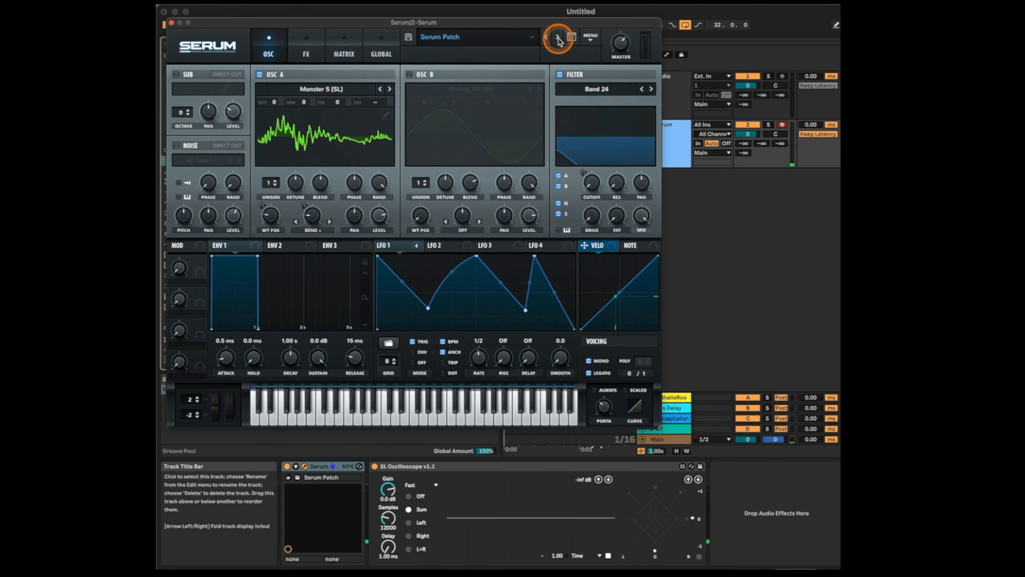
Open the list of preset collections from the loaded Serum Patch preset.
click(507, 41)
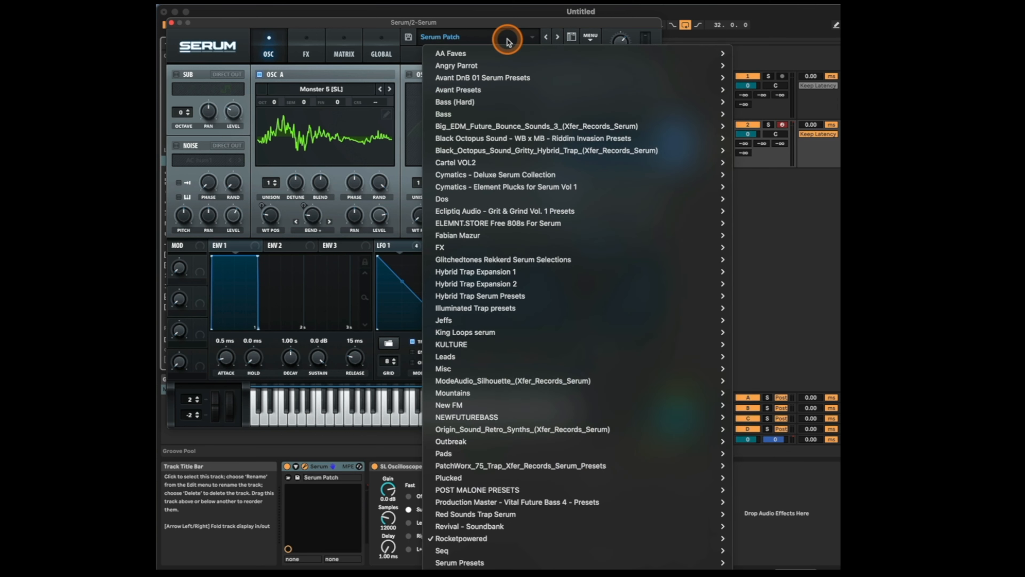